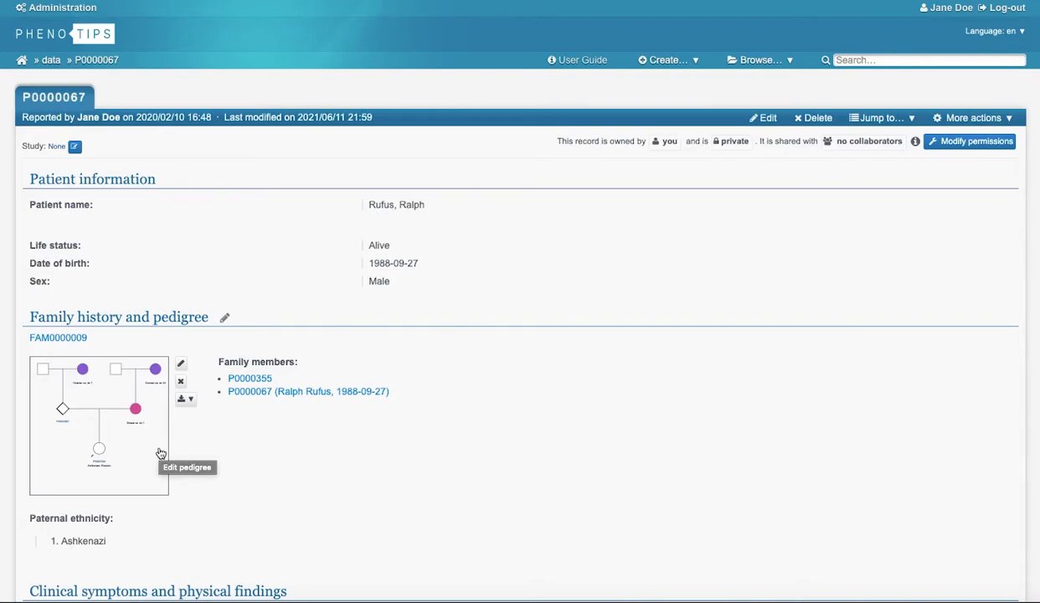
# Open patient P0000067's pedigree in the editor and pan the canvas left.
pyautogui.click(161, 453)
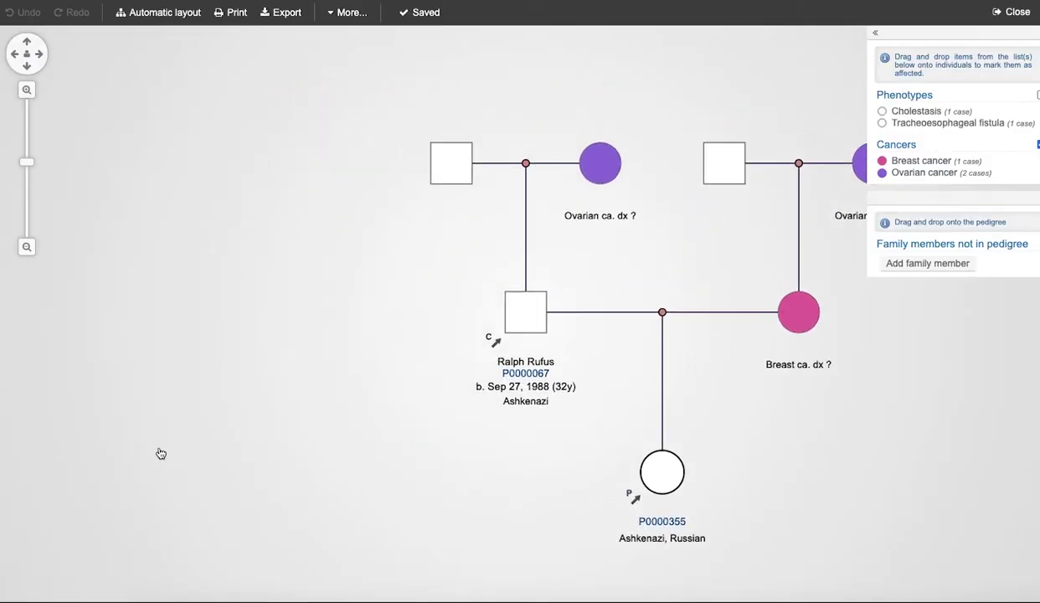
pyautogui.moveTo(453, 446); pyautogui.dragTo(358, 443)
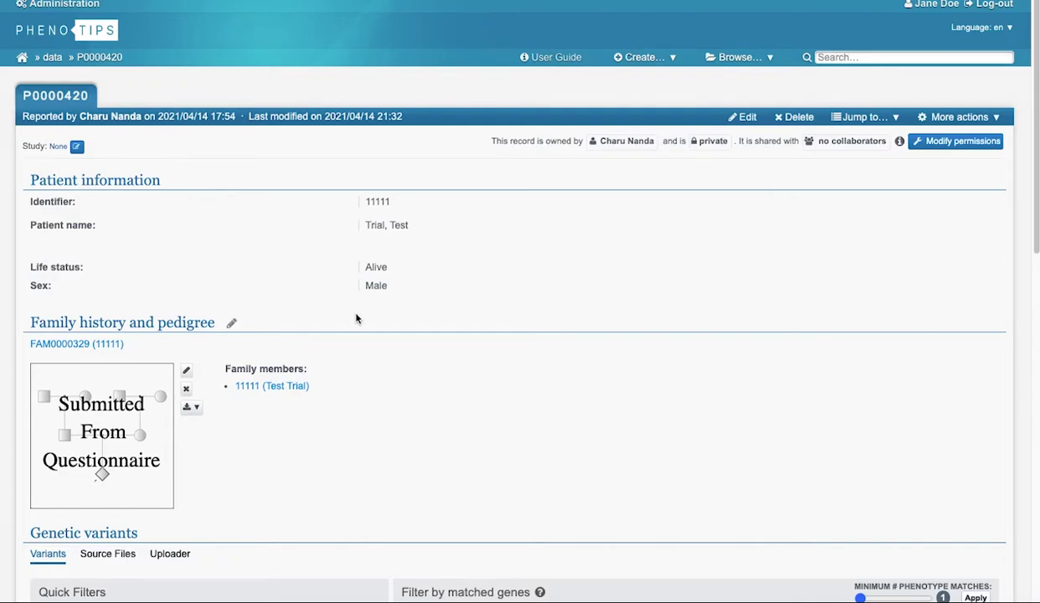
# Open P0000420's pedigree in the full editor, then family FAM0000030's pedigree.
pyautogui.click(138, 450)
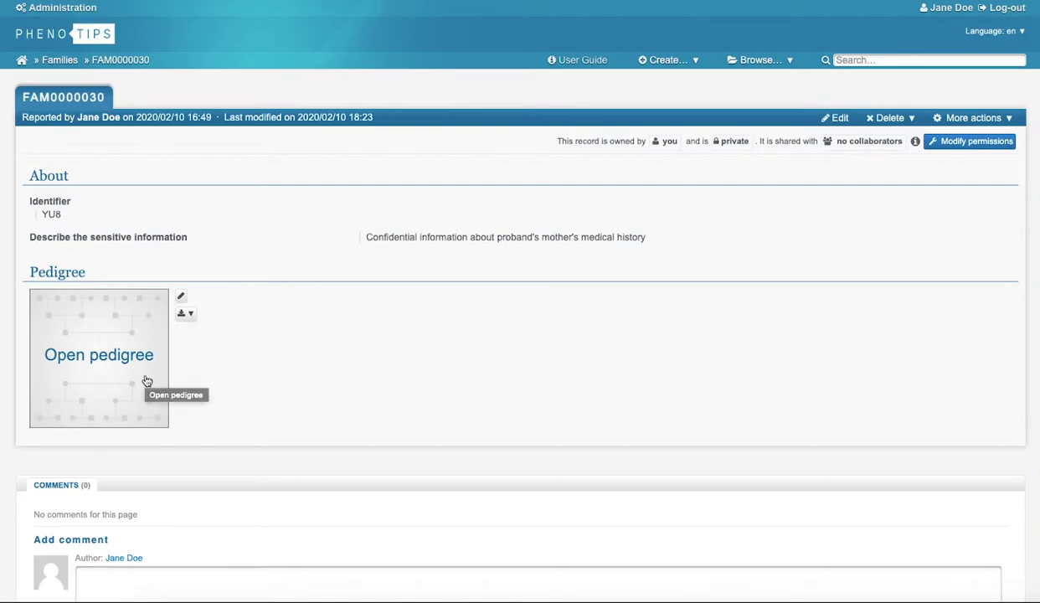
pyautogui.click(147, 381)
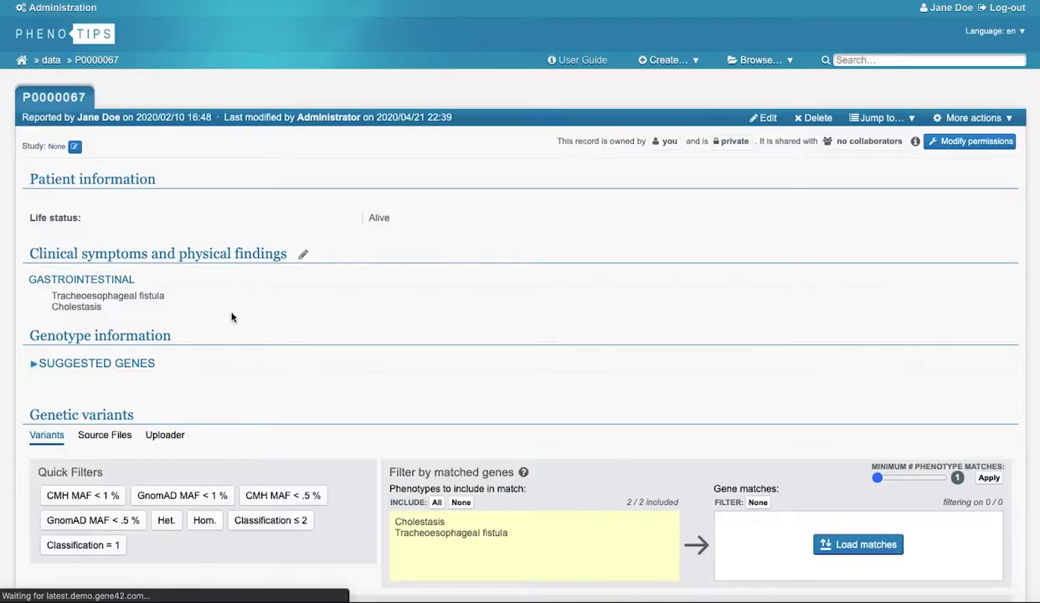
# Scroll down and expand the form's Family history and pedigree section.
pyautogui.scroll(-4, 231, 317)
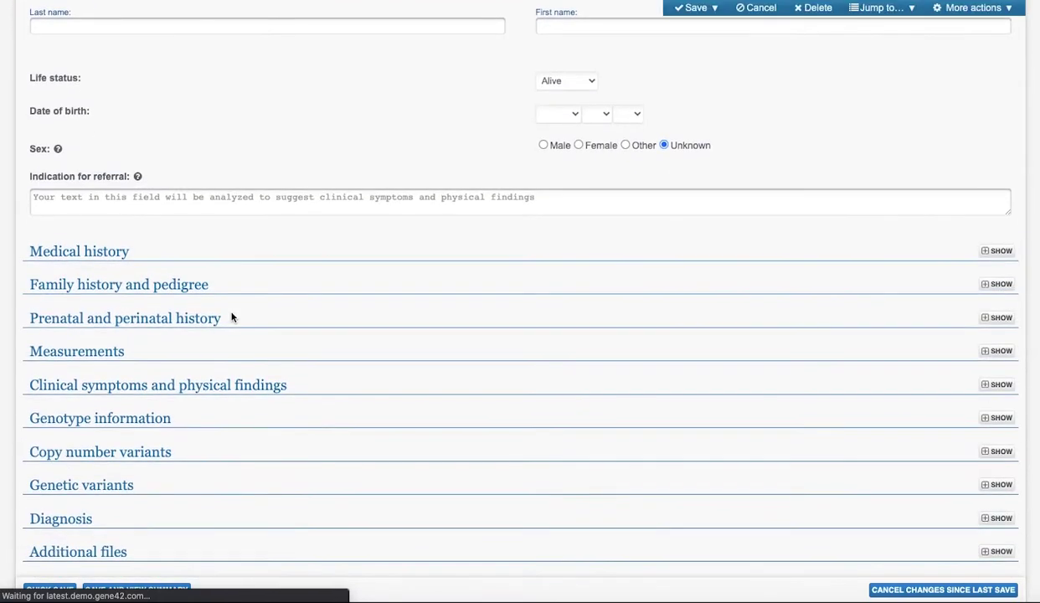
pyautogui.click(183, 287)
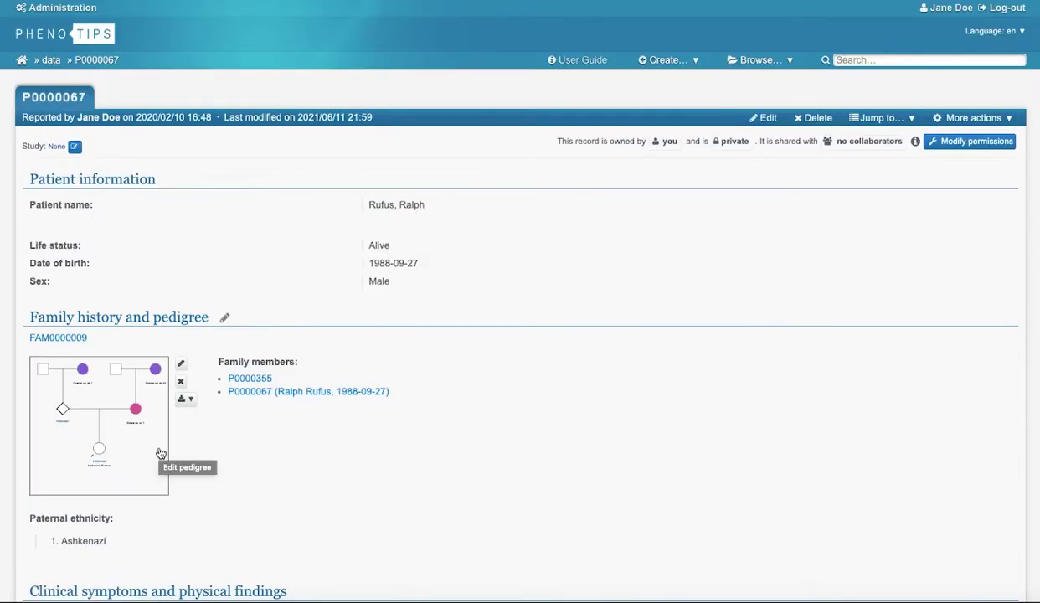
# Open P0000067's pedigree in the full editor and pan the view left.
pyautogui.click(161, 454)
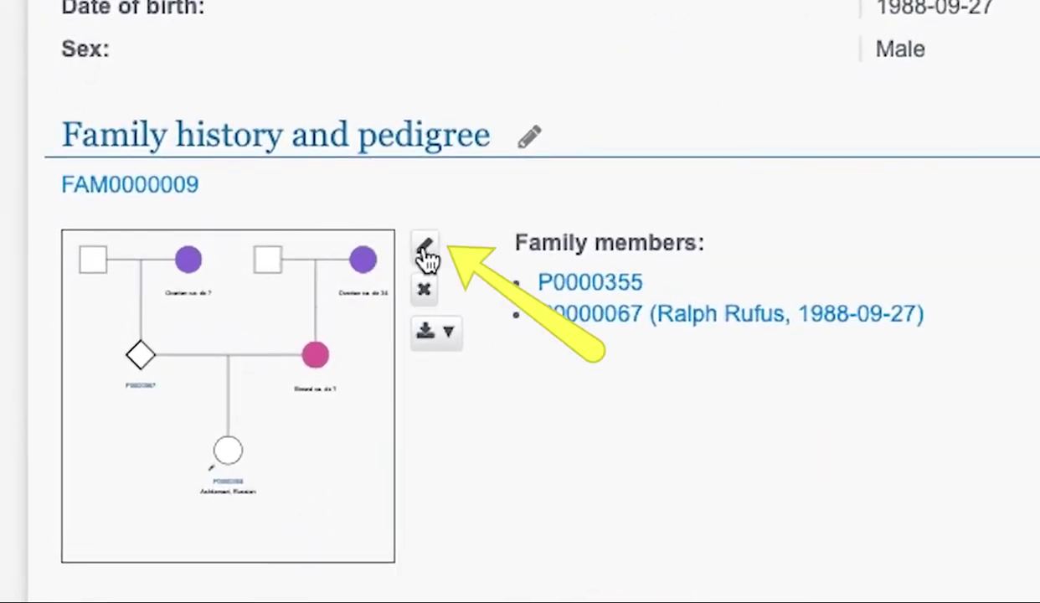
pyautogui.click(424, 250)
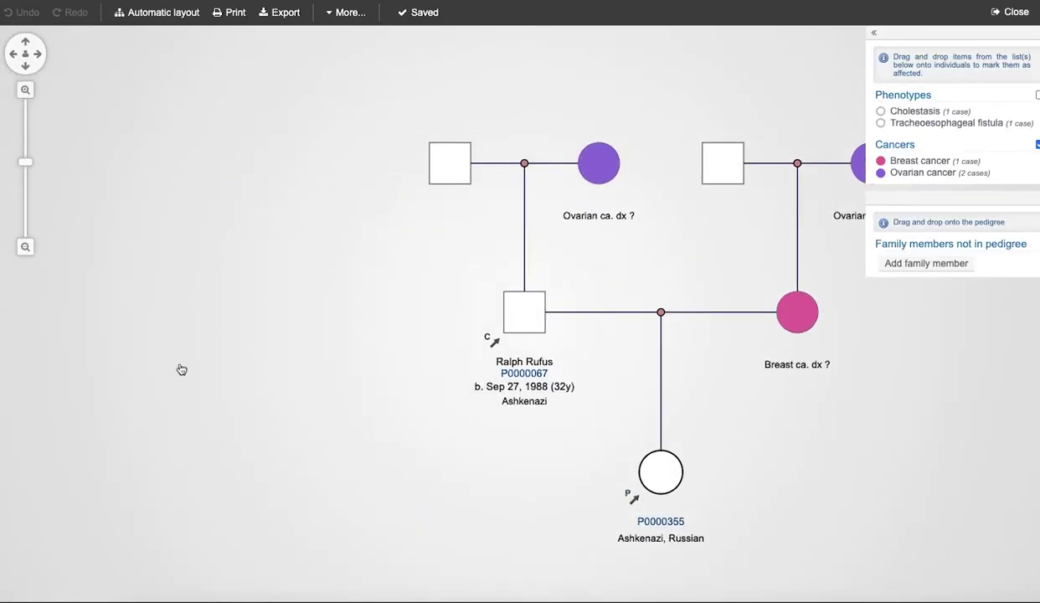
pyautogui.moveTo(557, 476); pyautogui.dragTo(319, 469)
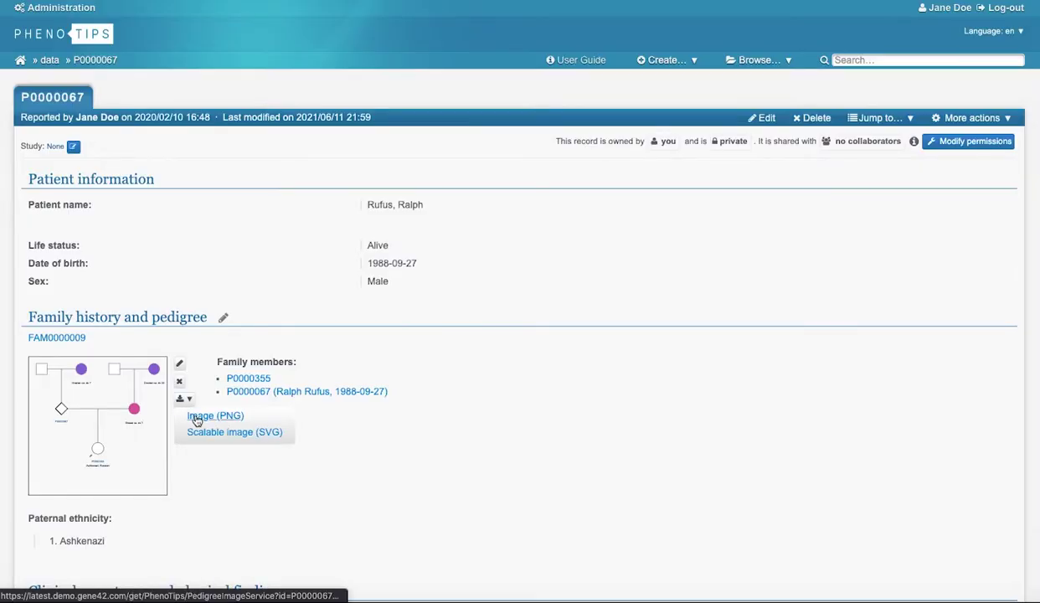
# Download the pedigree as an Image (PNG).
pyautogui.click(192, 417)
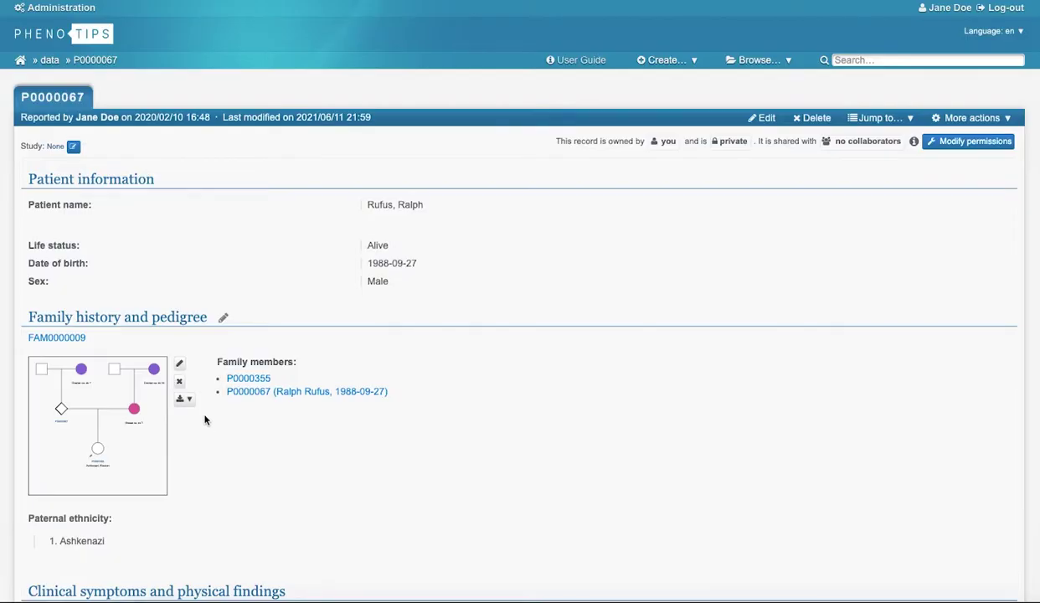
pyautogui.click(191, 401)
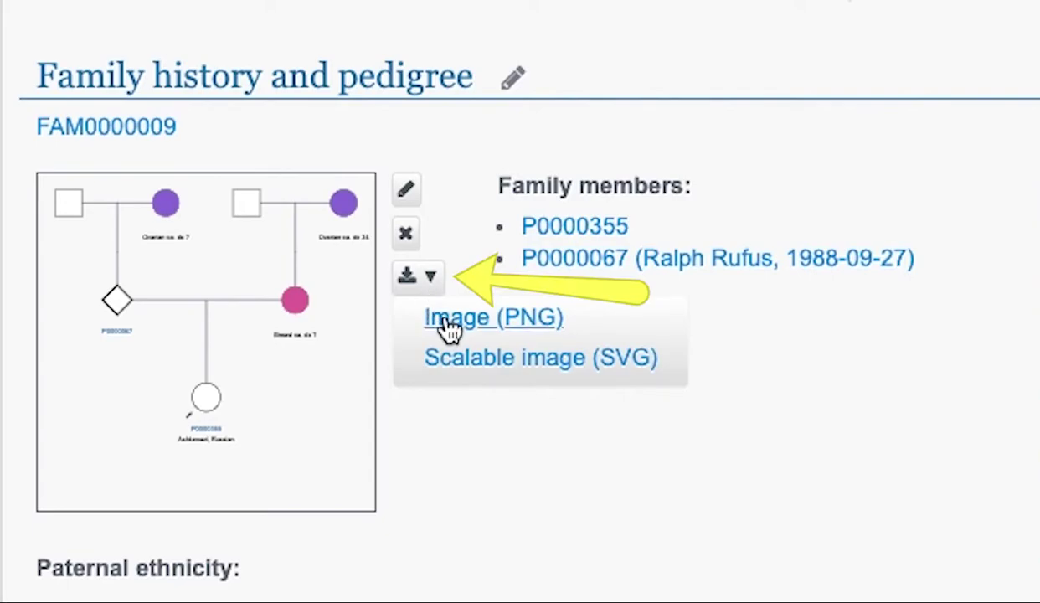
pyautogui.click(450, 329)
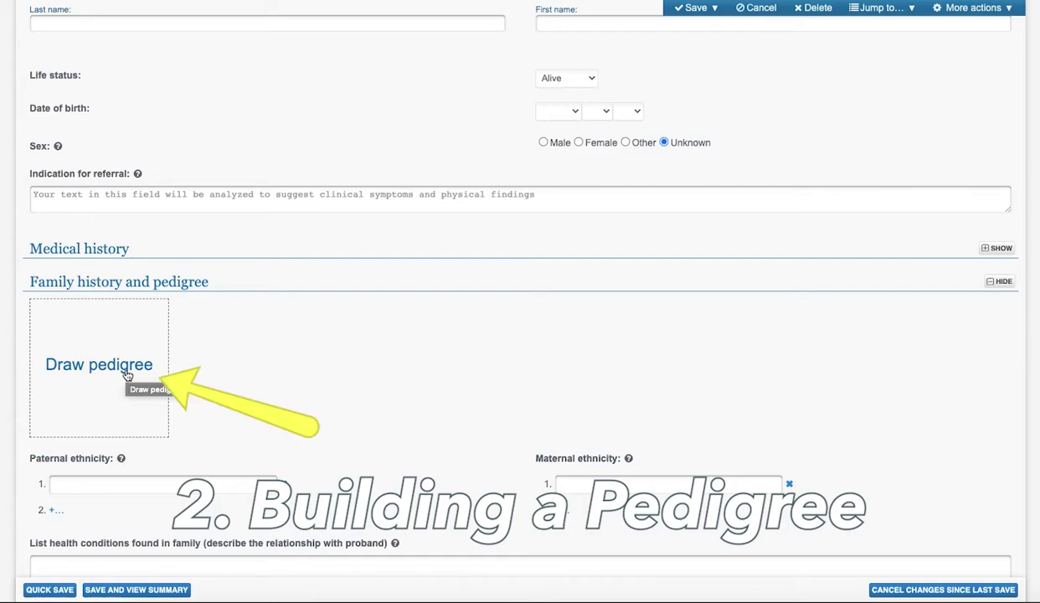
# Start a pedigree by adding the patient to existing family FAM0000009.
pyautogui.click(126, 374)
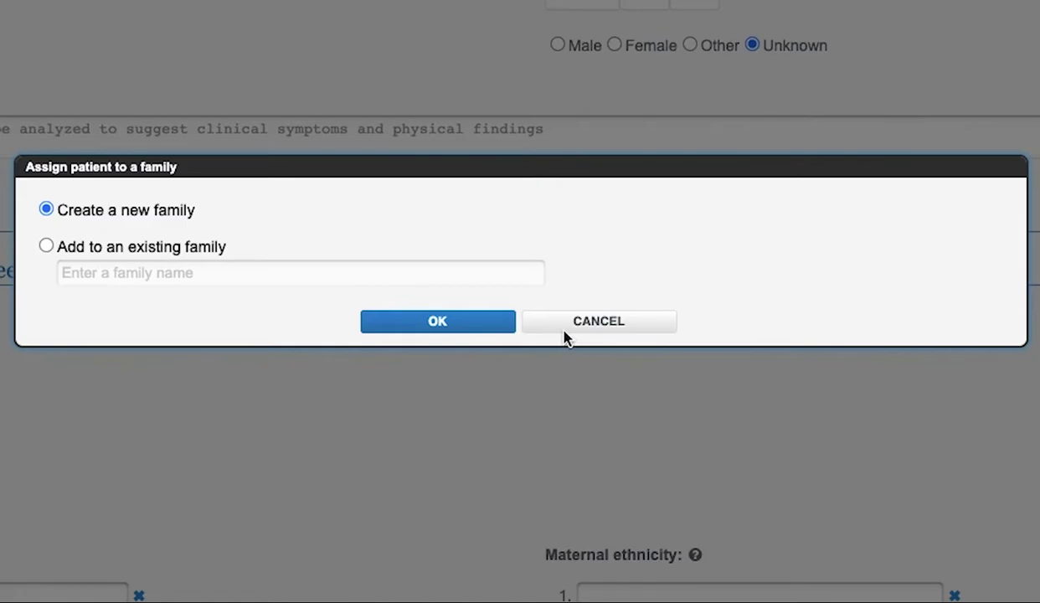
pyautogui.click(46, 246)
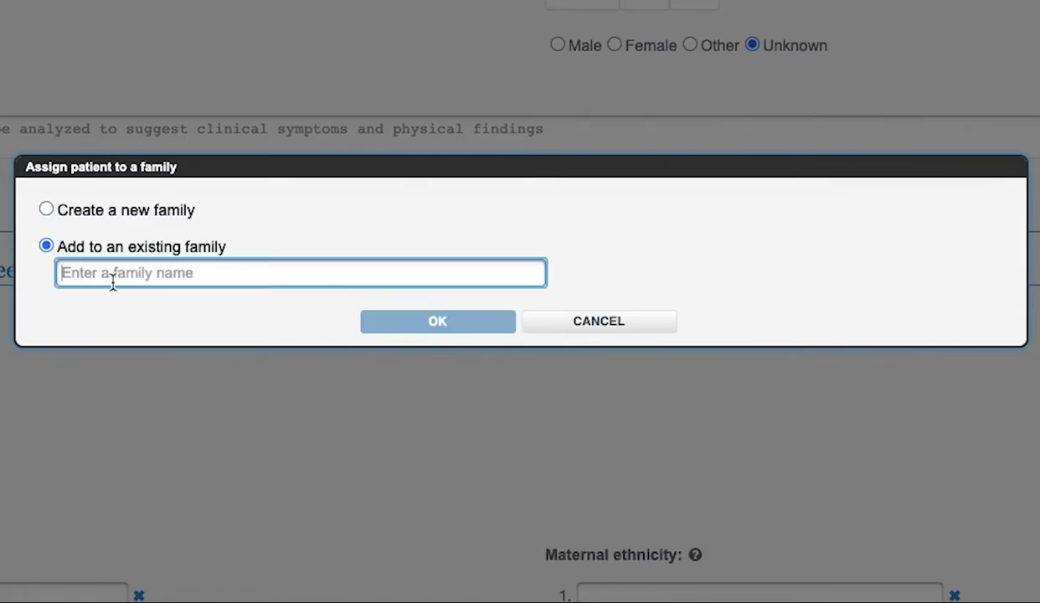
pyautogui.write('f')
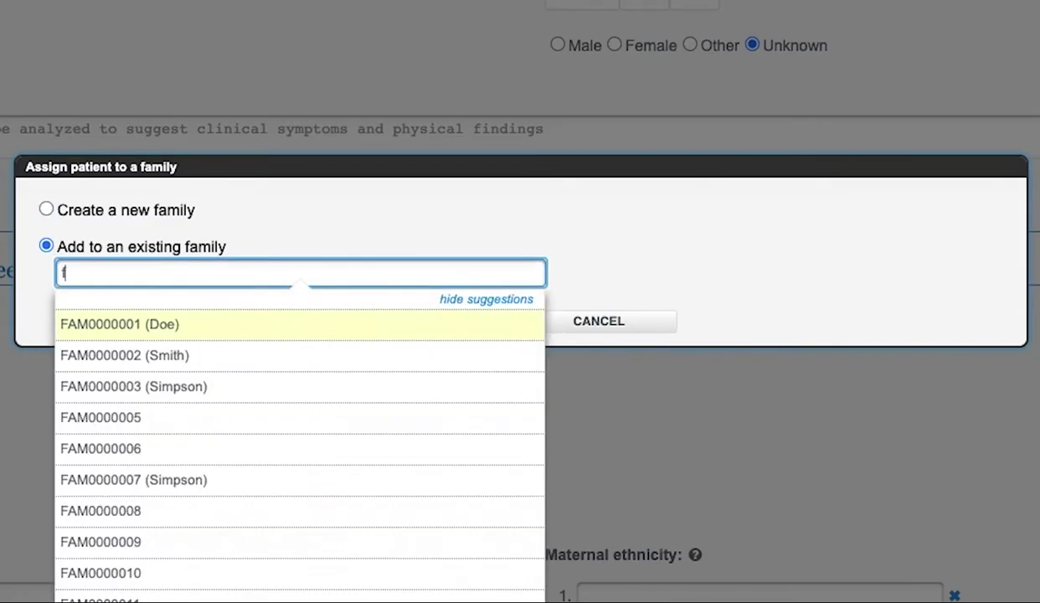
pyautogui.click(132, 544)
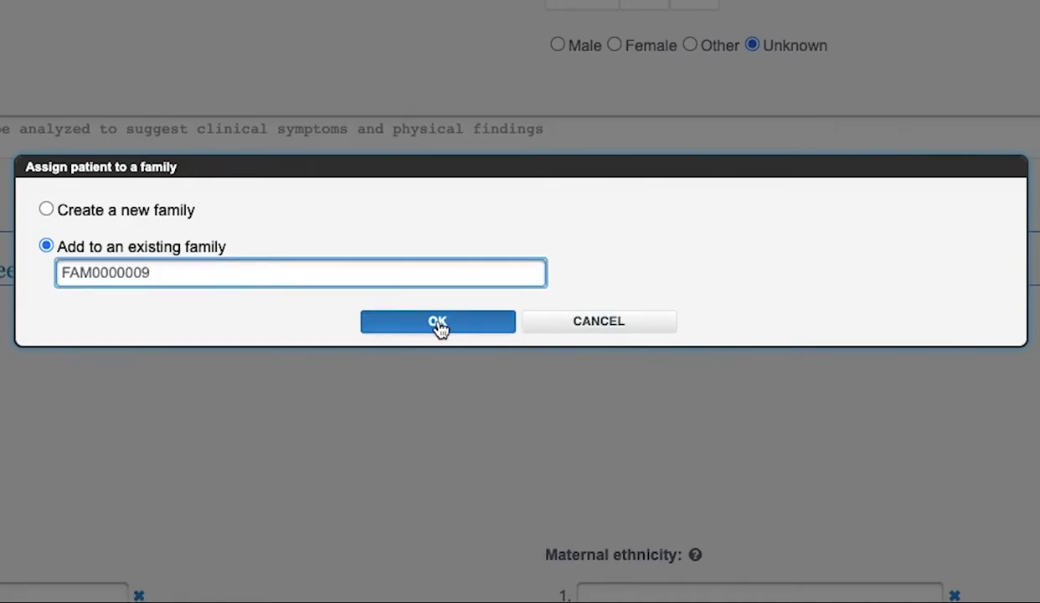
pyautogui.click(438, 324)
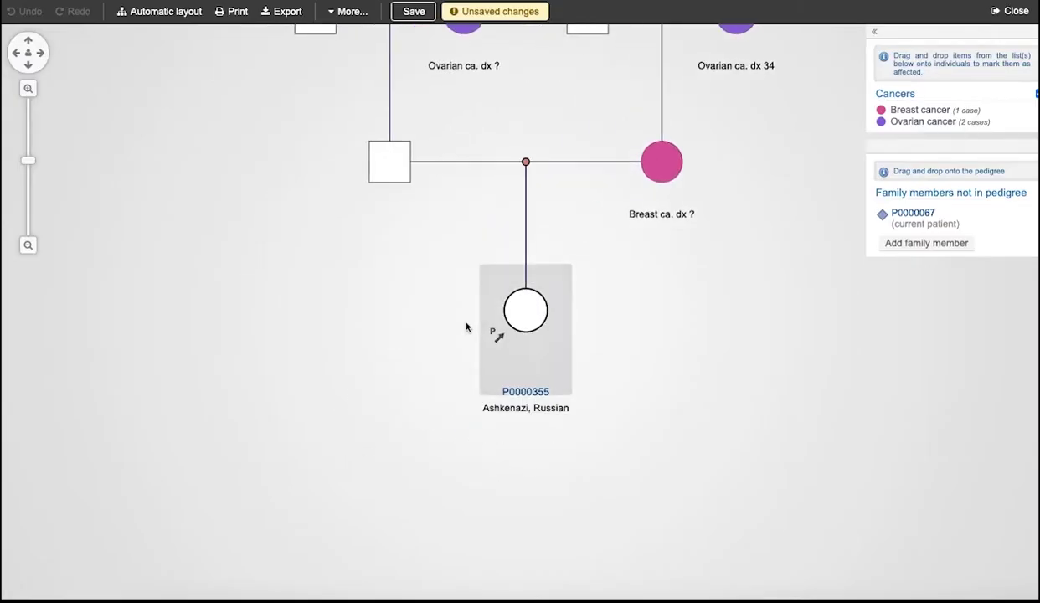
# Link P0000067 to P0000355's father, save the pedigree, and return to the home page.
pyautogui.moveTo(399, 244); pyautogui.dragTo(343, 352)
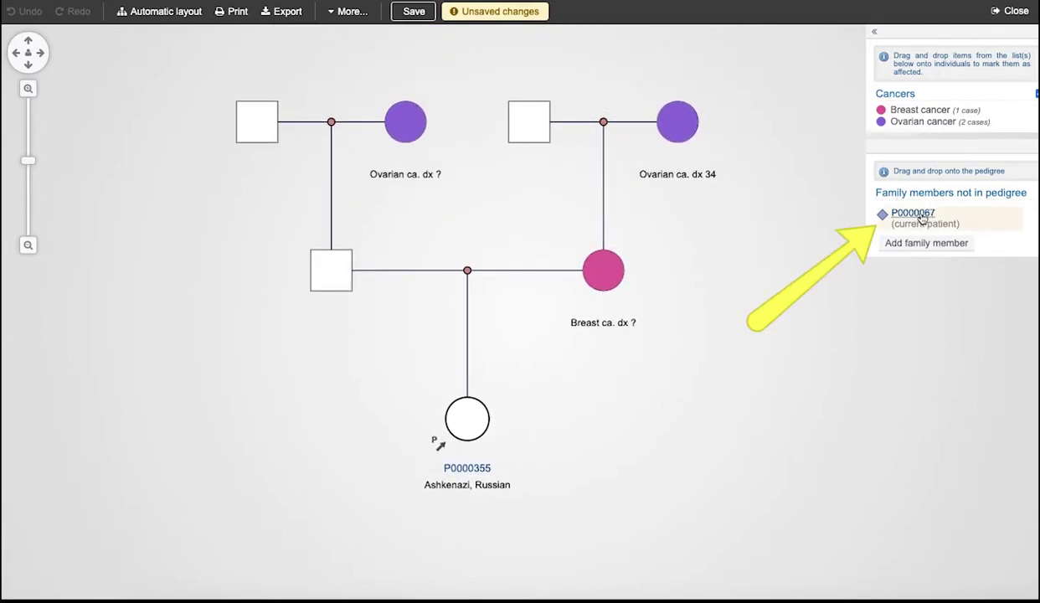
pyautogui.moveTo(922, 216); pyautogui.dragTo(339, 270)
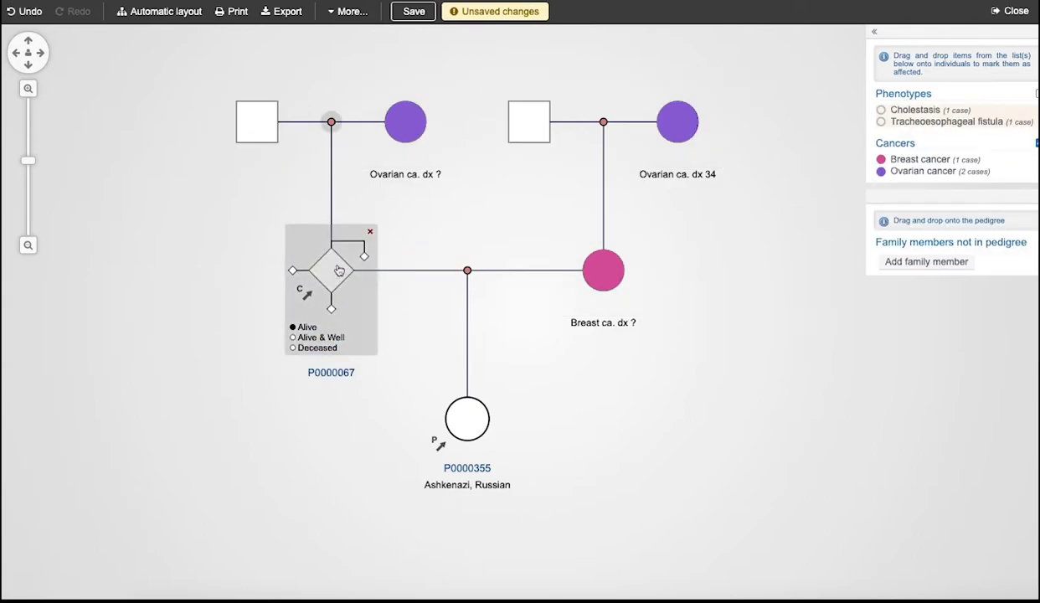
pyautogui.click(413, 11)
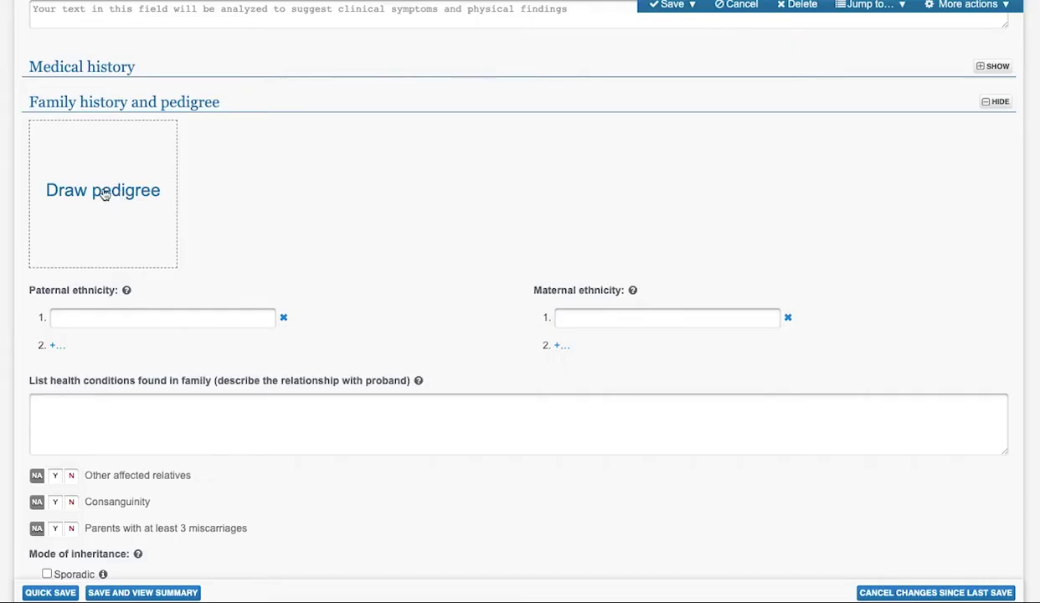
pyautogui.click(103, 192)
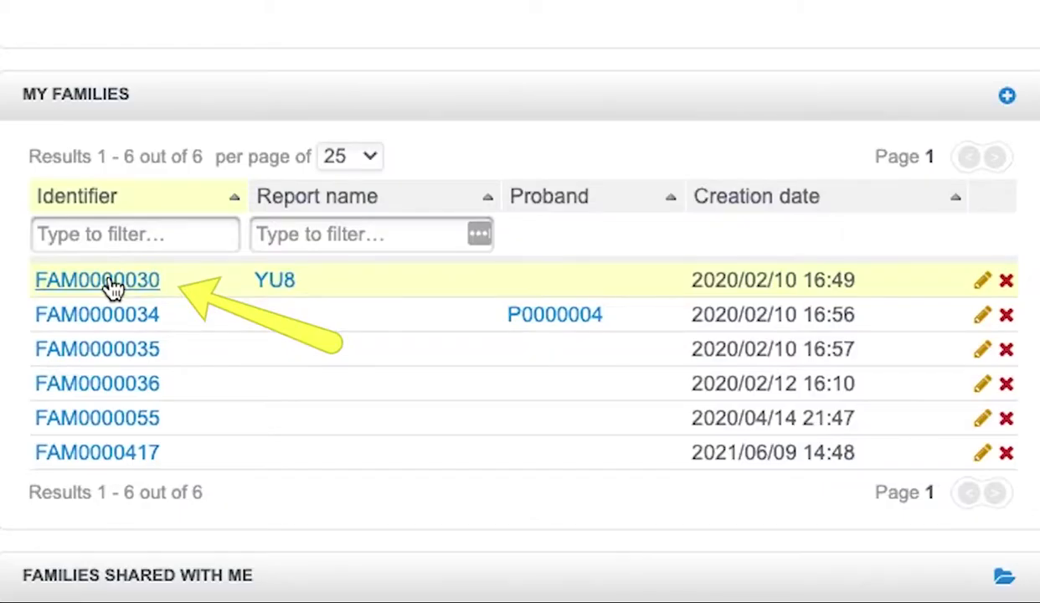
# Import the BOADICEA file FAM0000461_pedigree.txt from the Desktop.
pyautogui.click(74, 361)
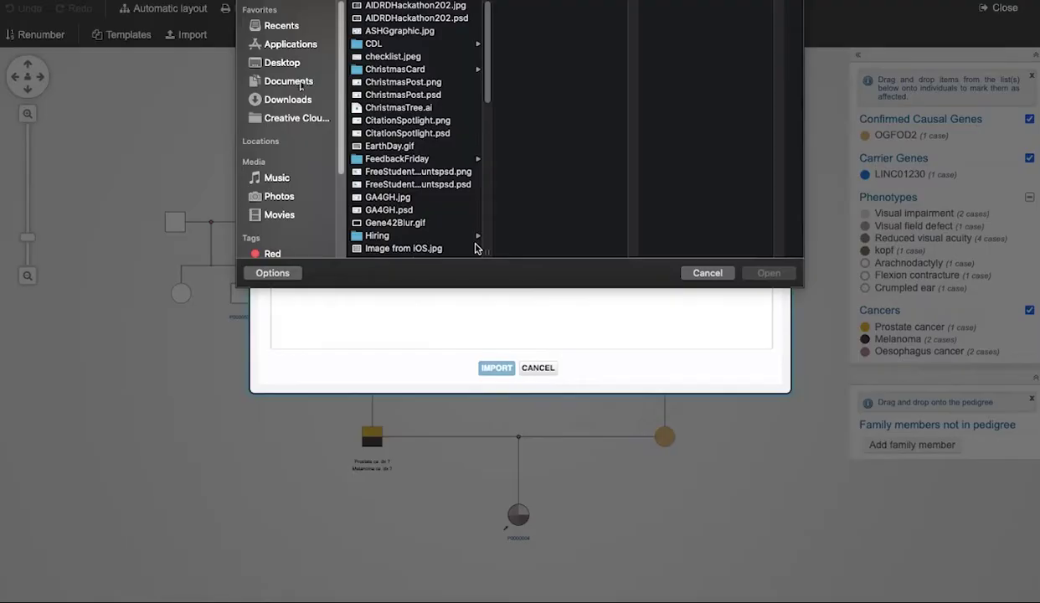
pyautogui.click(290, 81)
pyautogui.click(296, 67)
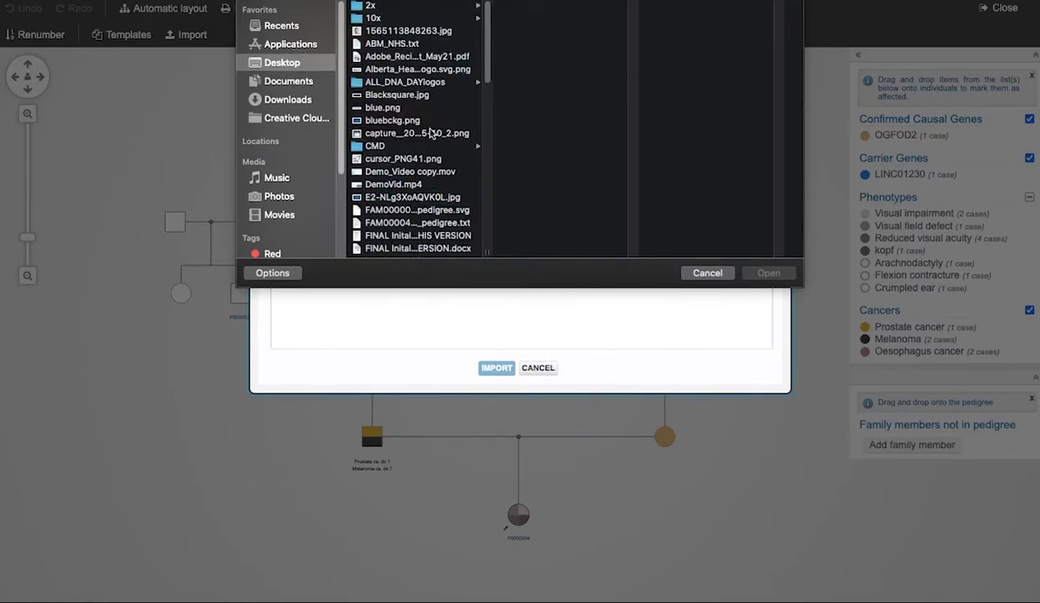
pyautogui.click(417, 222)
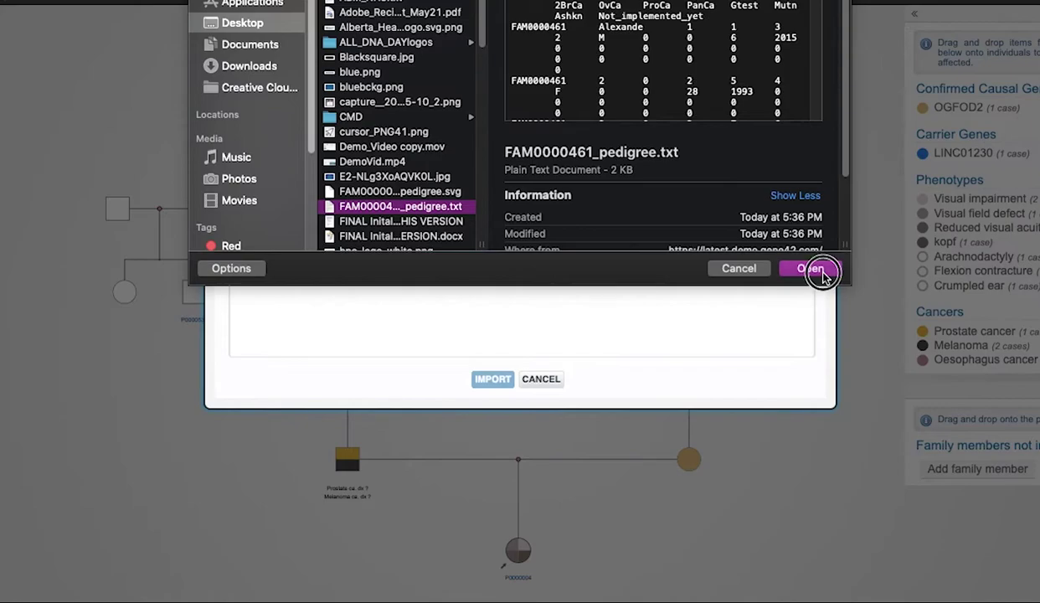
pyautogui.click(809, 268)
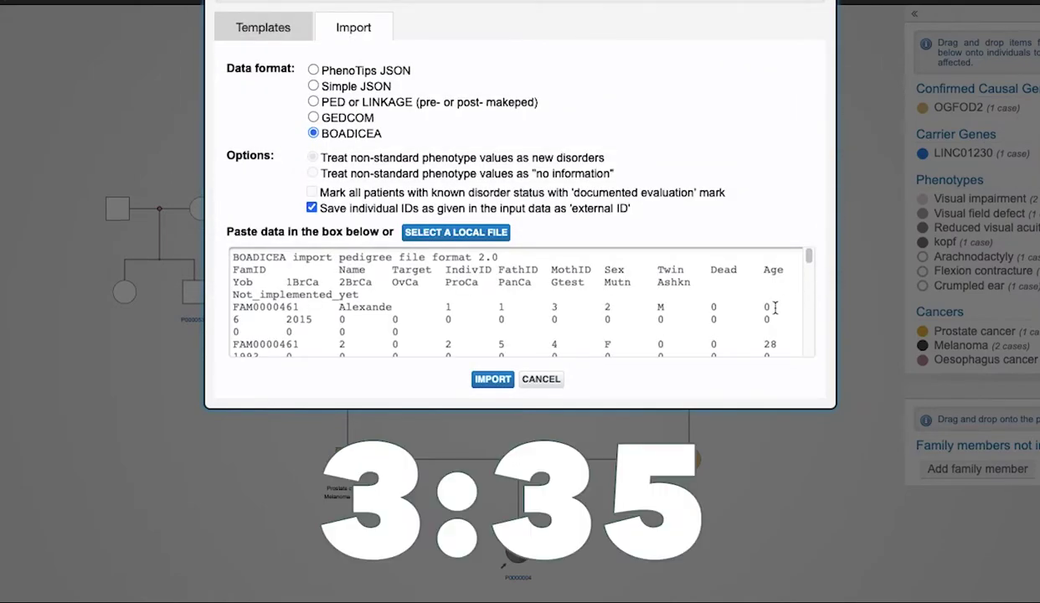
pyautogui.click(491, 379)
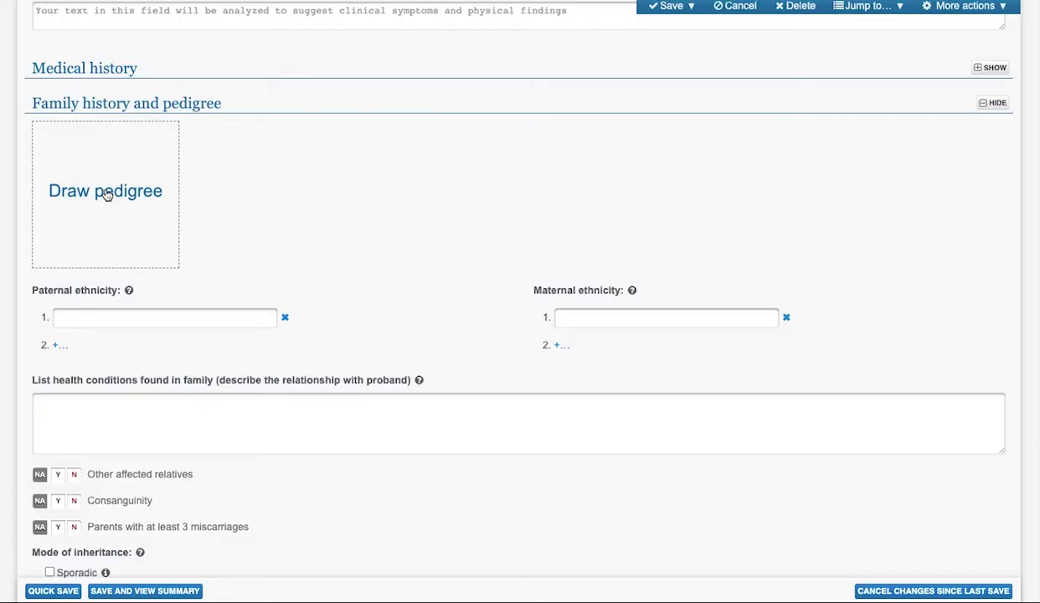
# Create a new family pedigree, trying proband and parents templates before the grandparents one.
pyautogui.click(104, 192)
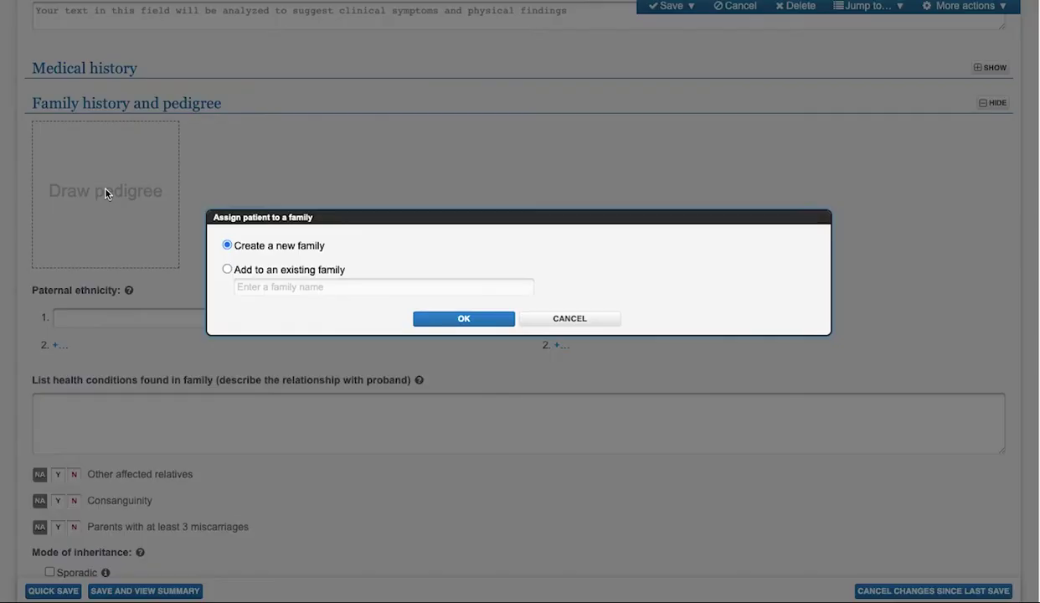
pyautogui.click(493, 319)
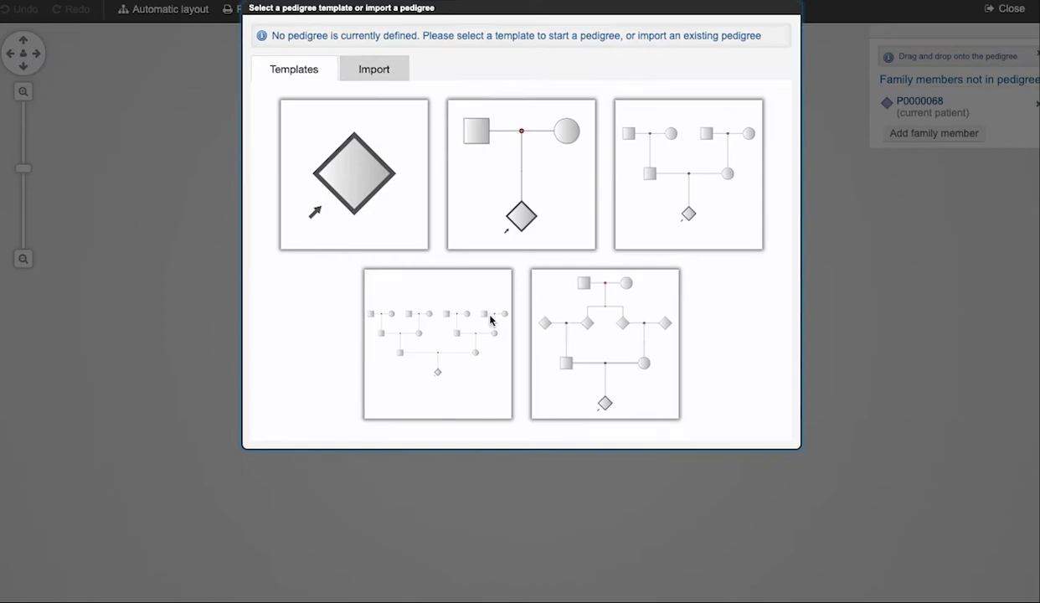
pyautogui.click(376, 219)
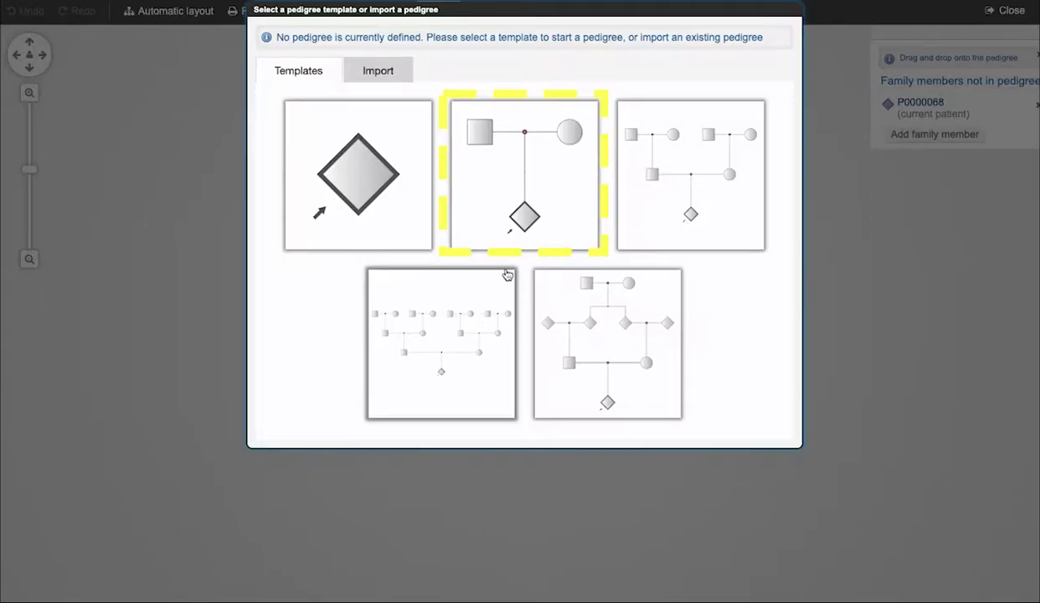
pyautogui.click(522, 220)
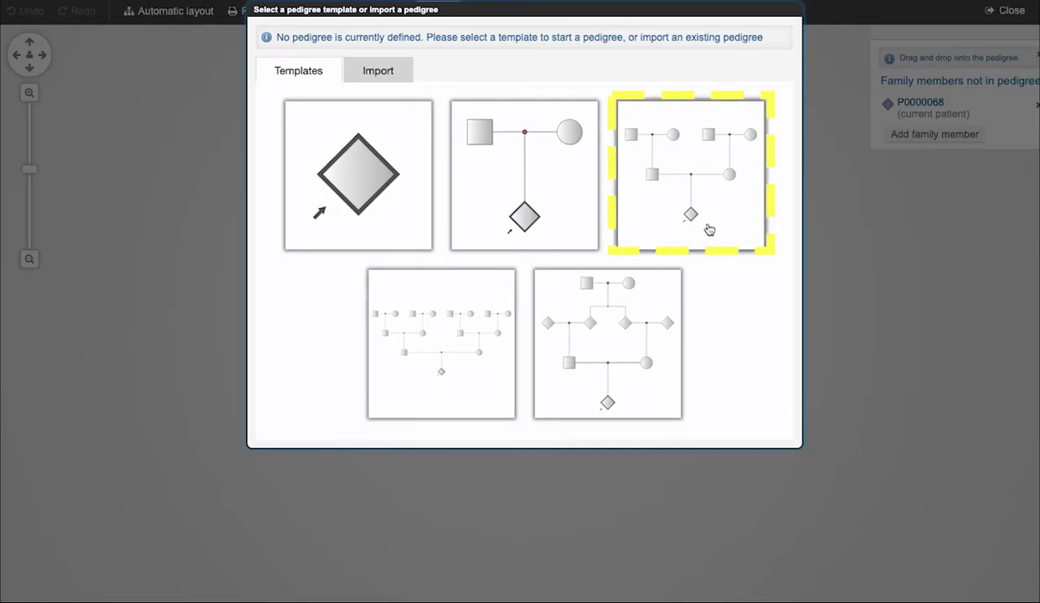
pyautogui.click(723, 231)
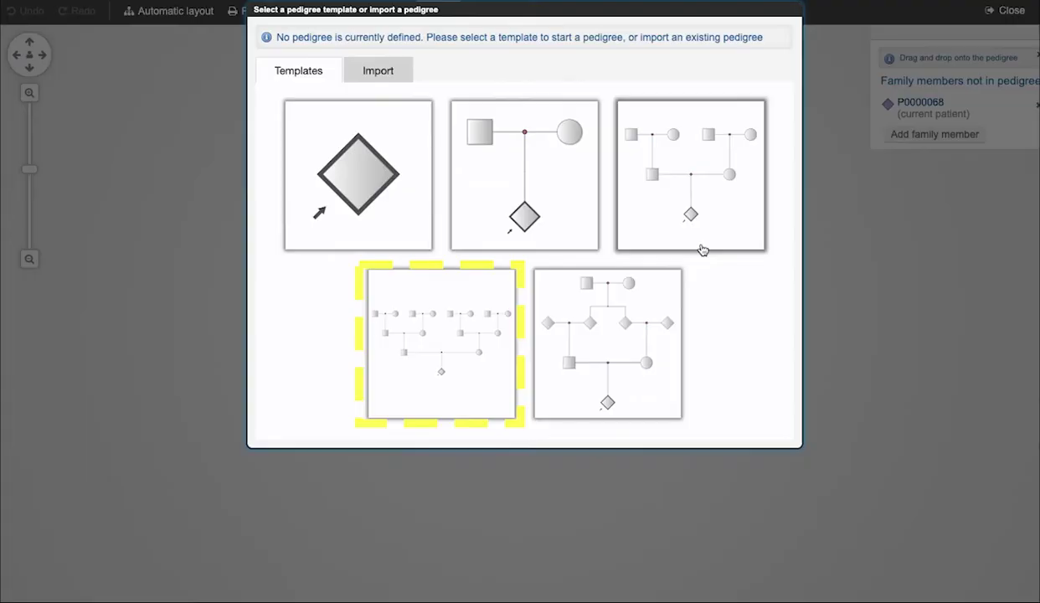
# Try the four-generation and parents'-siblings templates, zooming out to view each.
pyautogui.click(434, 363)
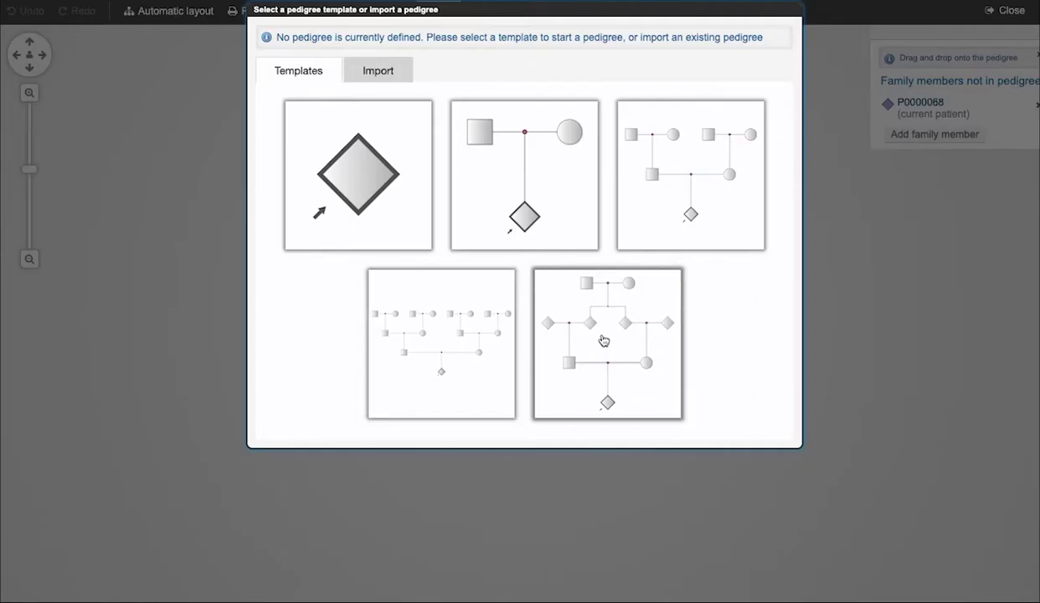
pyautogui.click(603, 340)
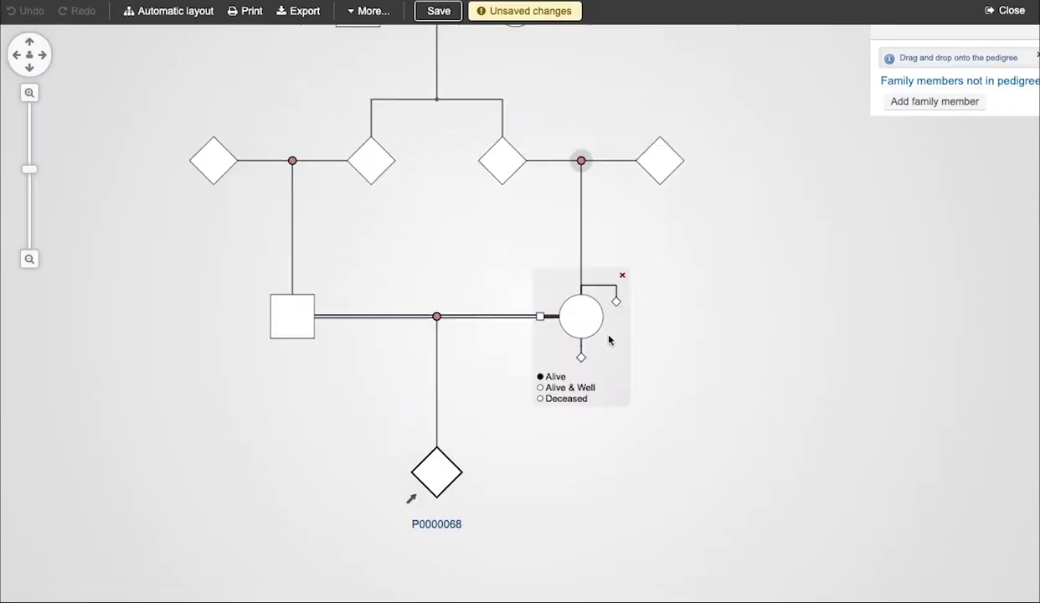
pyautogui.click(30, 261)
pyautogui.moveTo(282, 320); pyautogui.dragTo(283, 335)
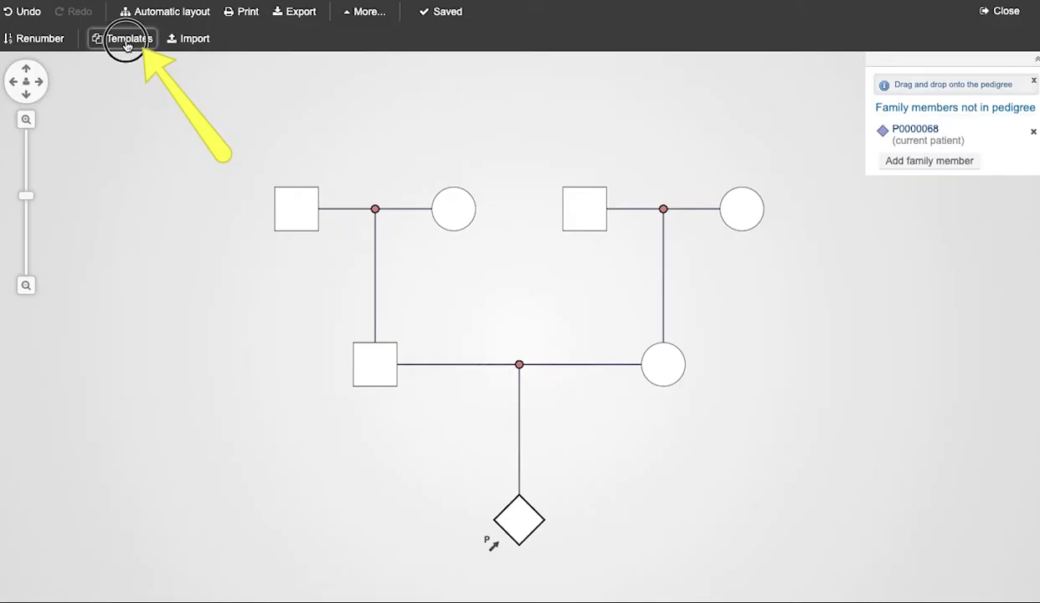
# Swap the pedigree for the grandparents-parents-proband template from the Templates menu.
pyautogui.click(255, 96)
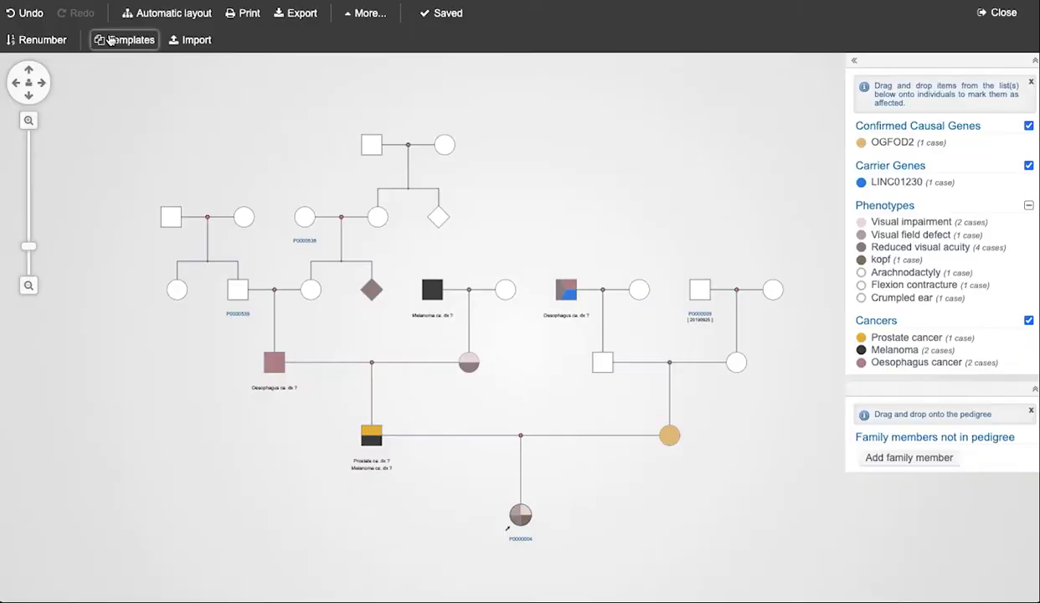
pyautogui.click(109, 39)
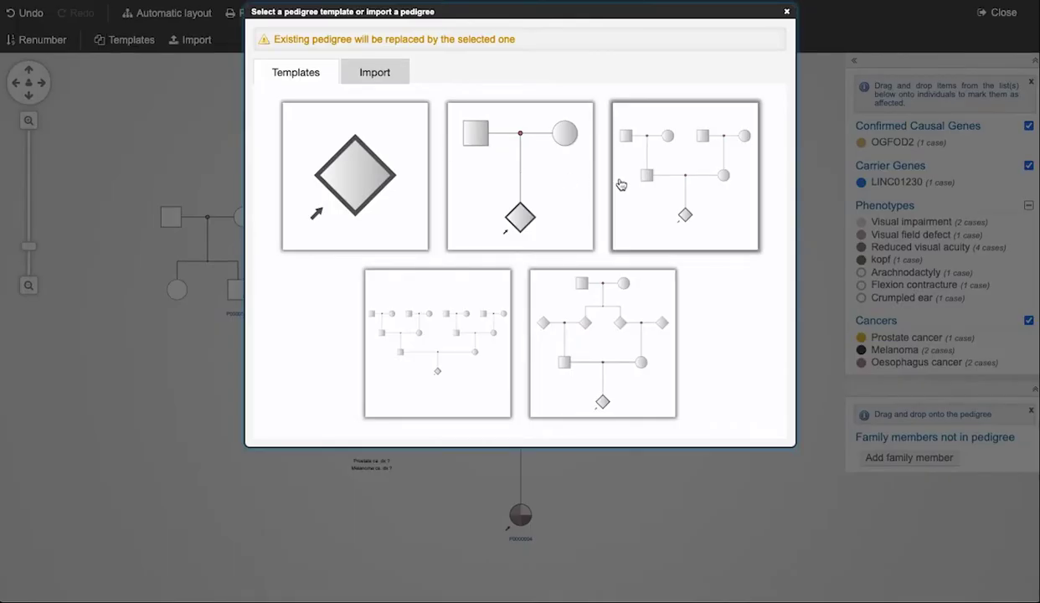
pyautogui.click(672, 192)
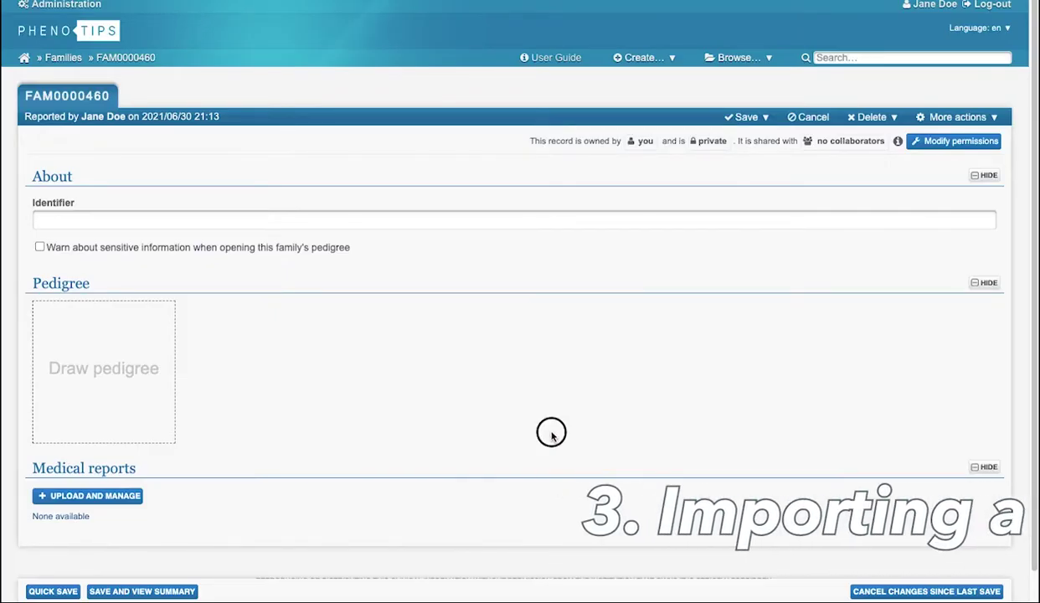
# Start drawing the family's pedigree and open the Import form.
pyautogui.click(139, 379)
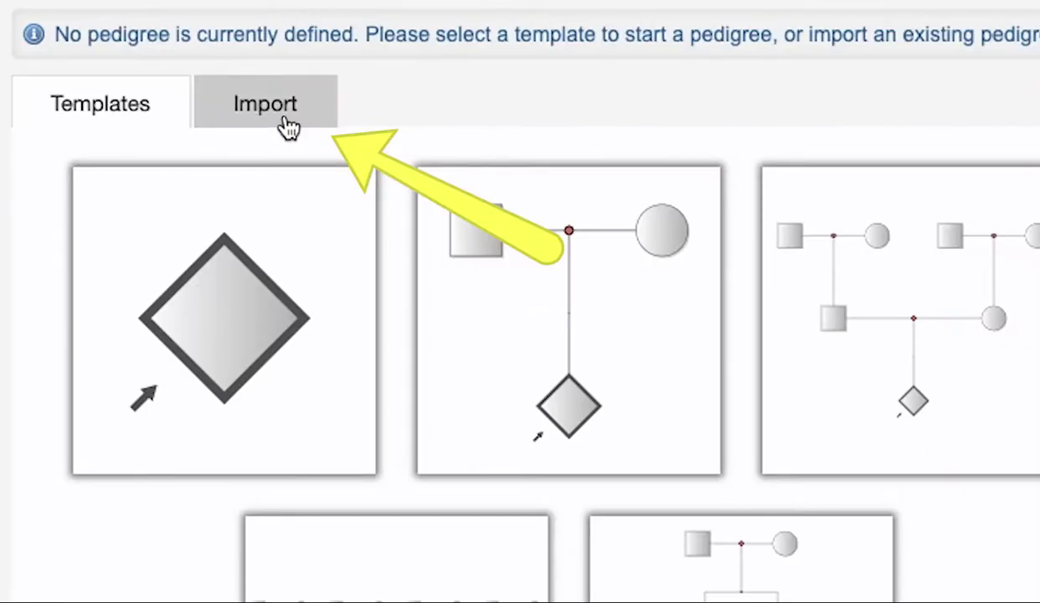
pyautogui.click(287, 124)
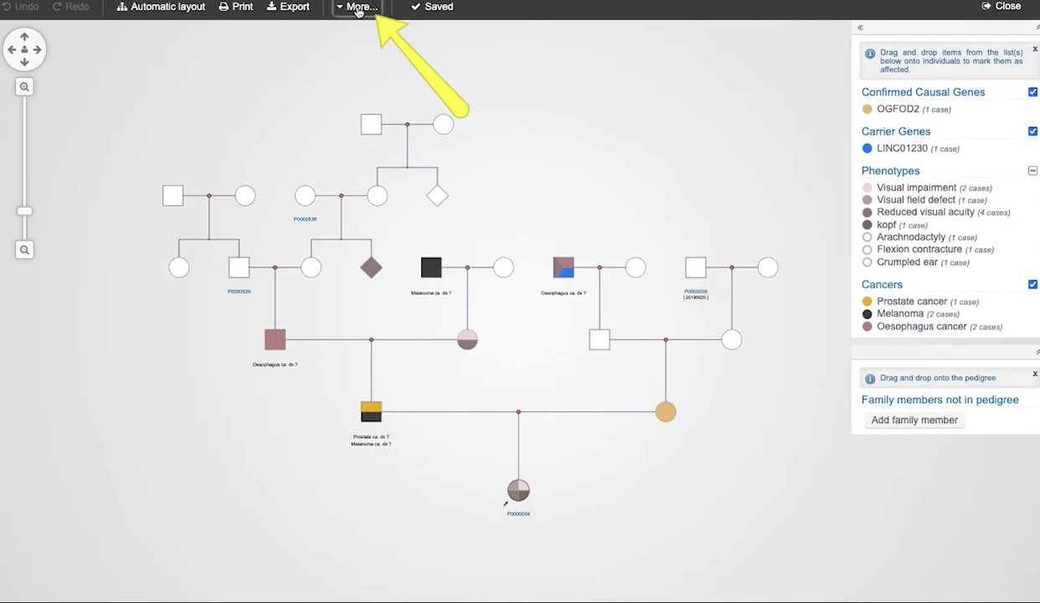
pyautogui.click(358, 8)
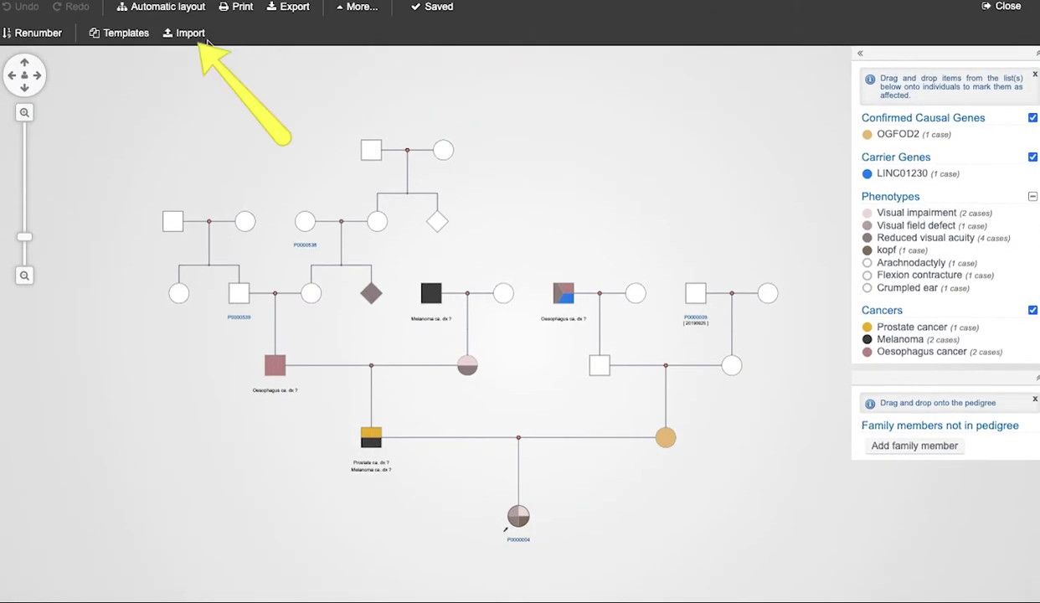
pyautogui.click(199, 38)
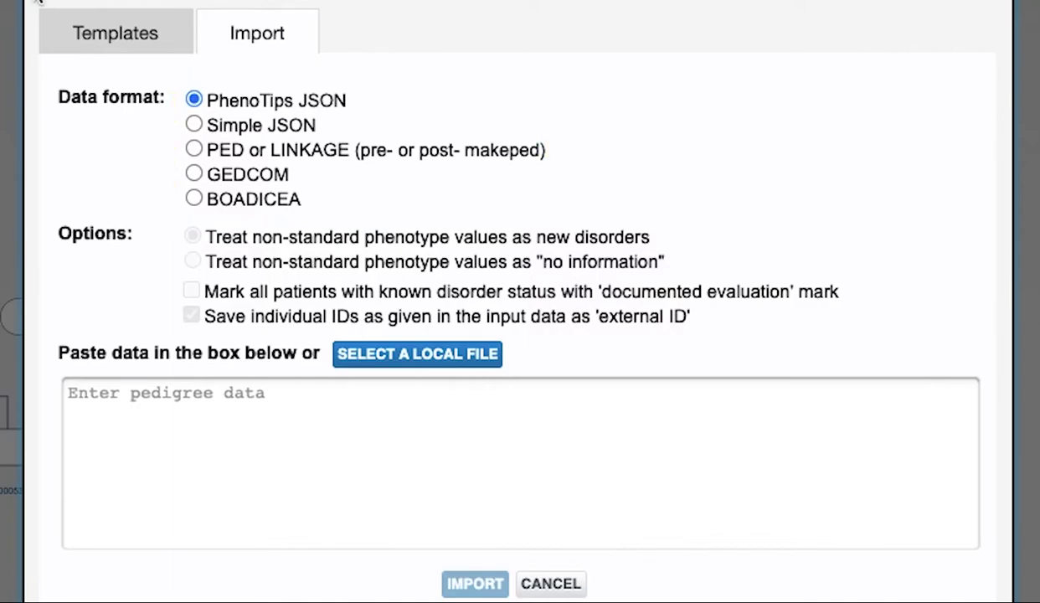
# Cycle through PED/LINKAGE, GEDCOM and BOADICEA data formats, settling on BOADICEA.
pyautogui.click(193, 151)
pyautogui.click(199, 178)
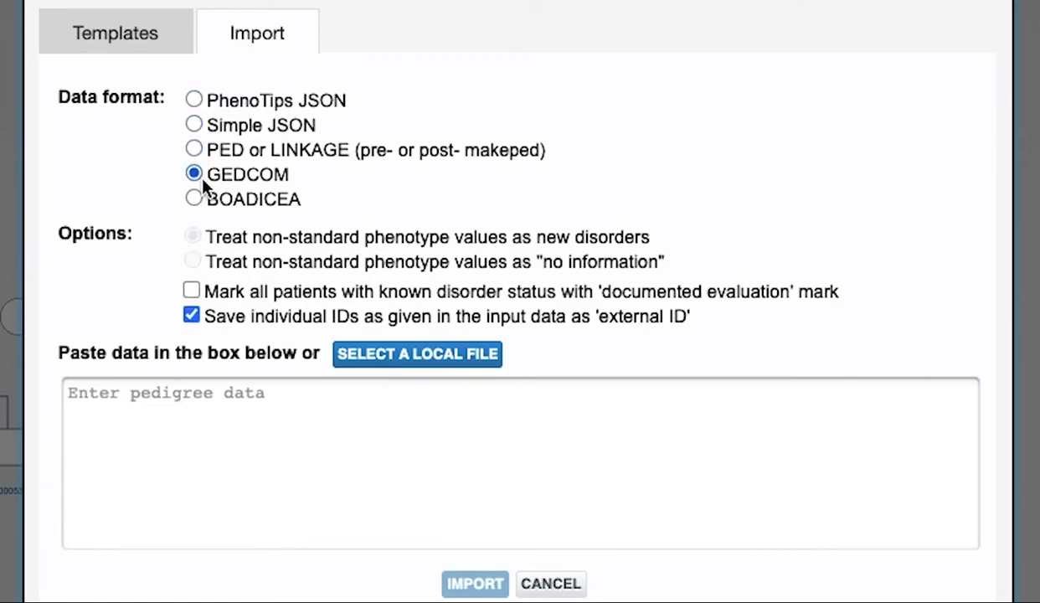
pyautogui.click(194, 198)
pyautogui.click(194, 150)
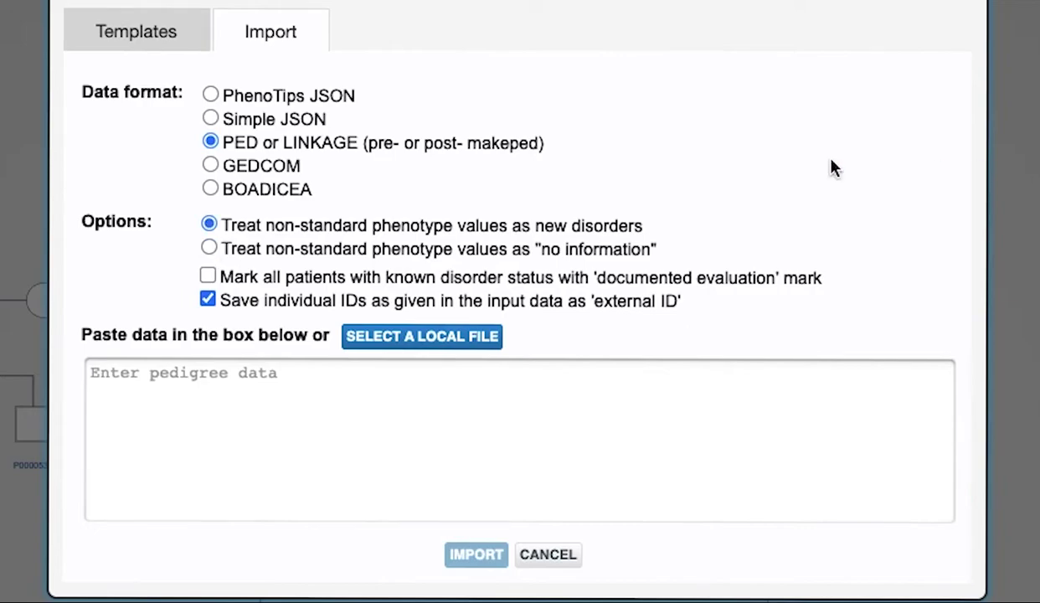
pyautogui.click(210, 166)
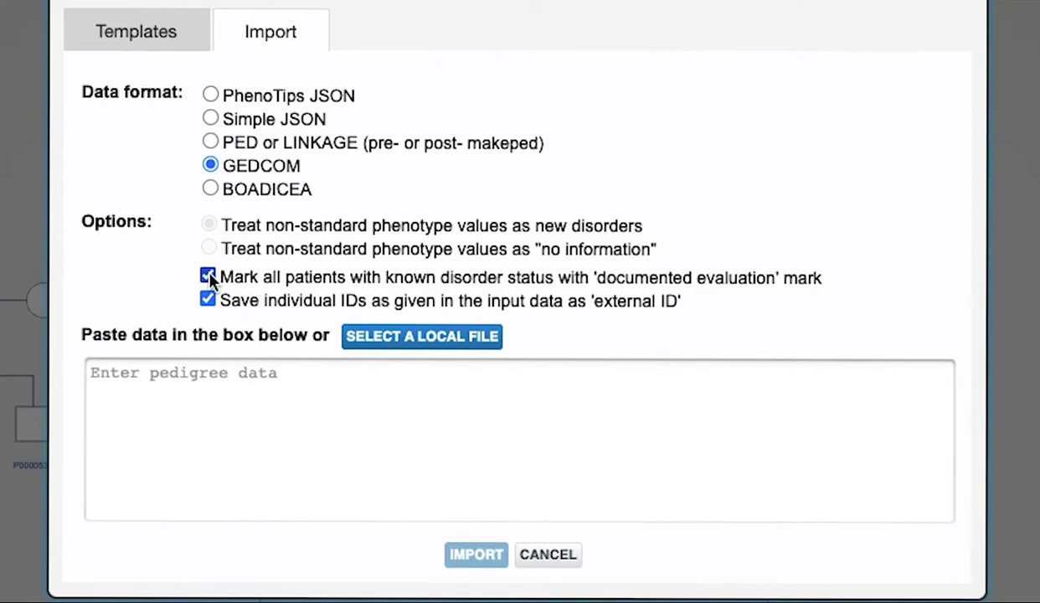
pyautogui.click(210, 142)
pyautogui.click(210, 166)
pyautogui.click(209, 186)
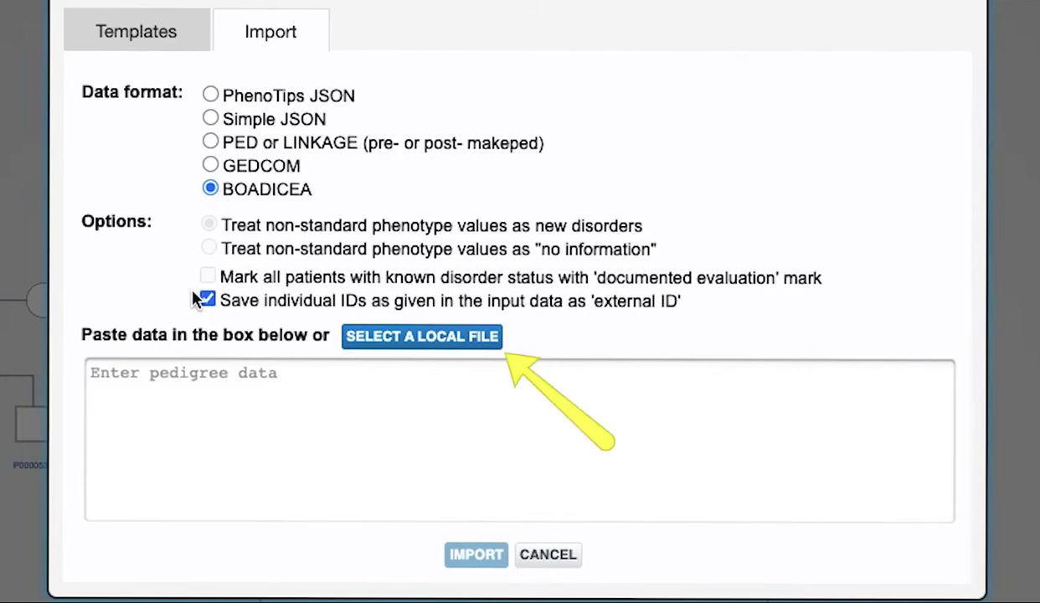
# Load FAM0000461_pedigree.txt from the Desktop, paste its pedigree data into the import box and import it.
pyautogui.click(442, 349)
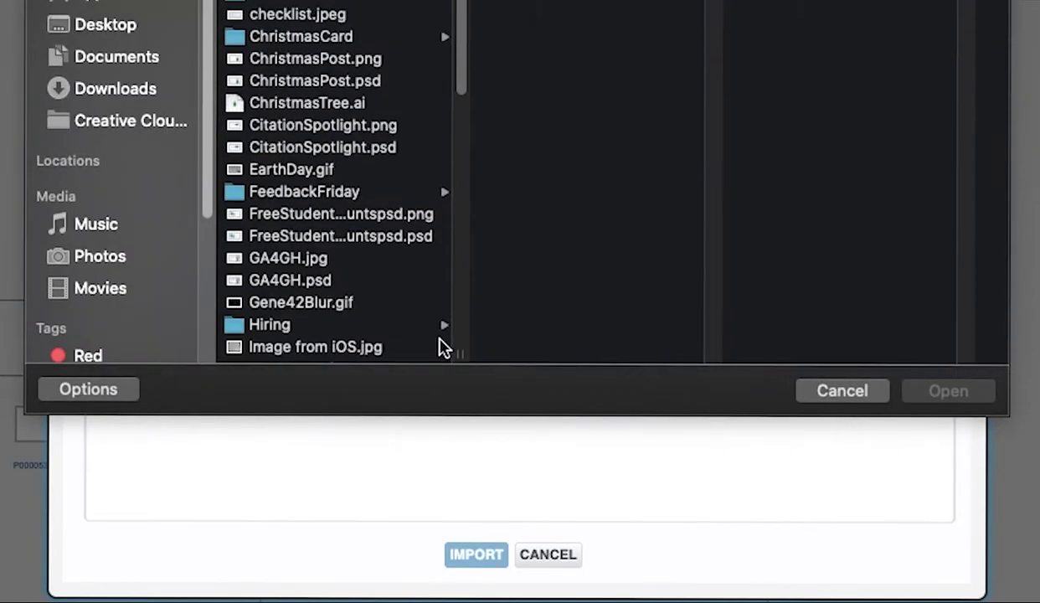
pyautogui.click(105, 25)
pyautogui.click(335, 297)
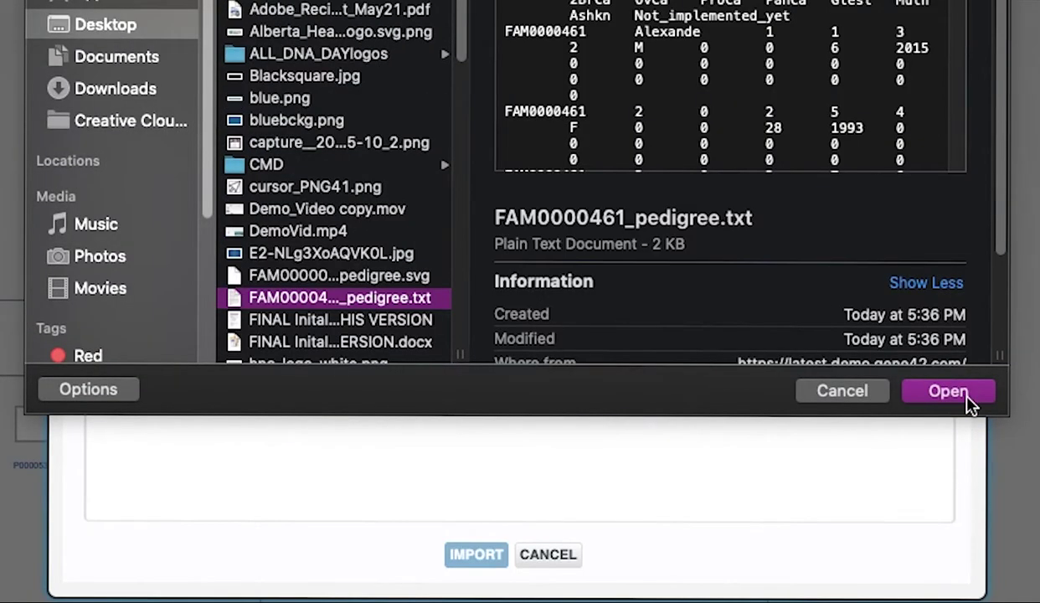
pyautogui.click(967, 400)
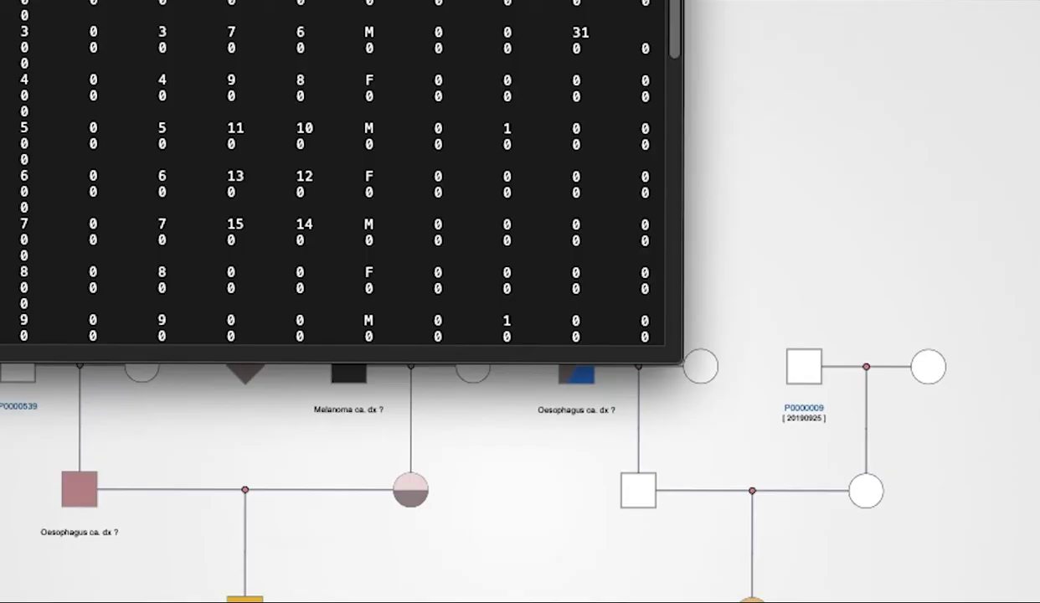
pyautogui.moveTo(24, 4); pyautogui.dragTo(650, 343)
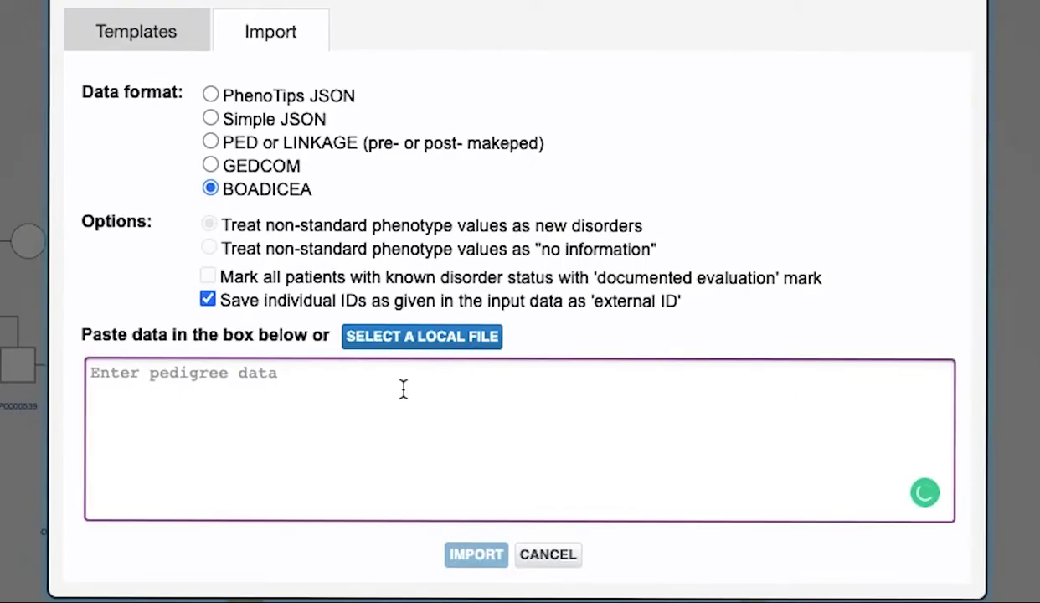
pyautogui.press('super+v')
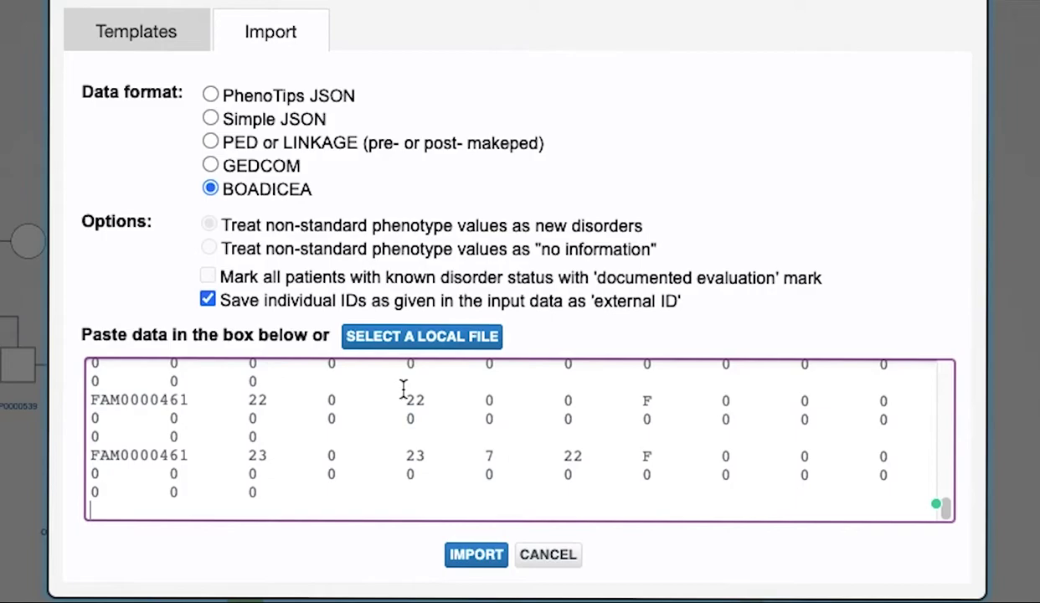
pyautogui.scroll(2, 403, 389)
pyautogui.scroll(10, 403, 388)
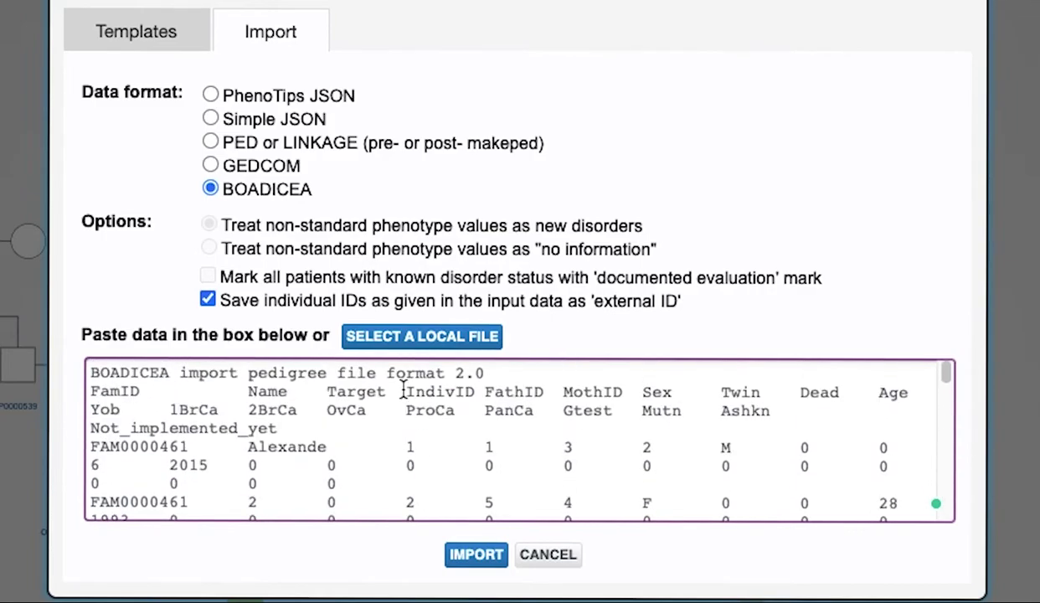
pyautogui.click(475, 556)
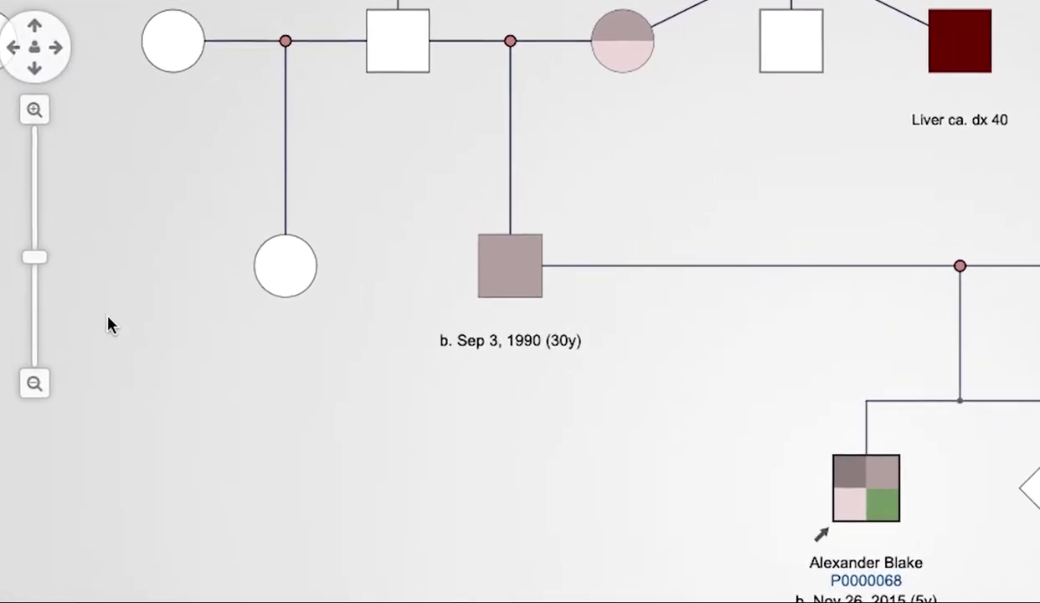
# Zoom in three steps and back out three, then bring the top generation into view.
pyautogui.click(36, 114)
pyautogui.click(36, 114)
pyautogui.click(36, 114)
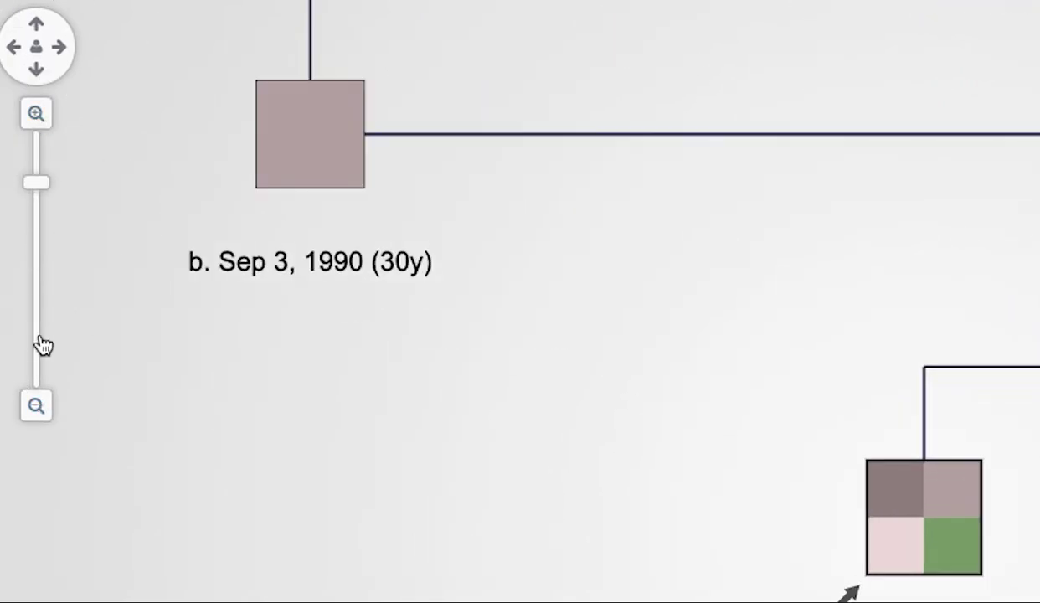
pyautogui.click(36, 406)
pyautogui.click(36, 405)
pyautogui.click(36, 405)
pyautogui.click(32, 23)
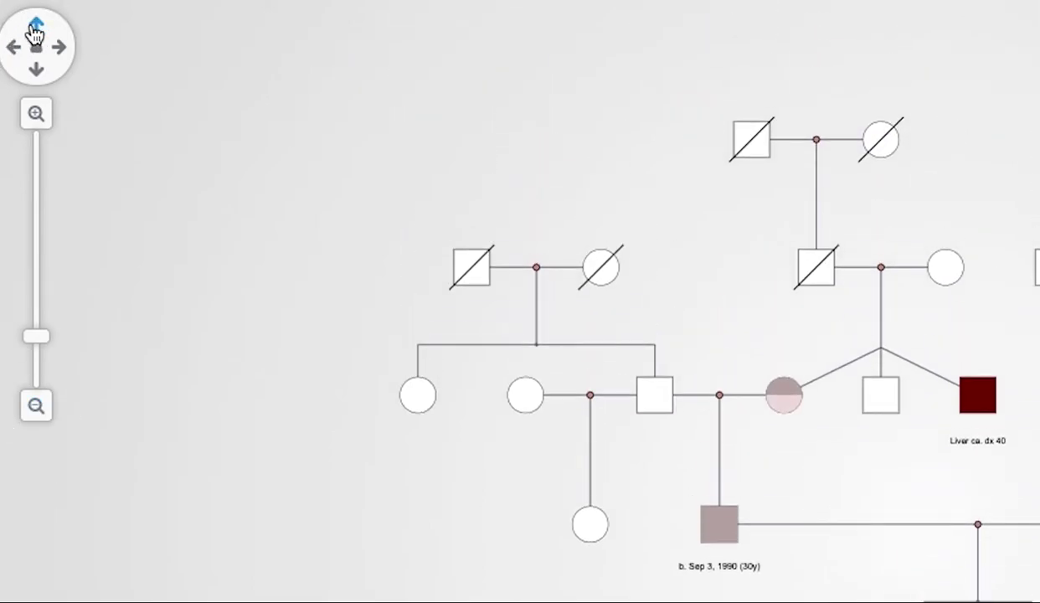
# Step-zoom and pan left and right across the pedigree, then re-centre on the proband.
pyautogui.click(35, 113)
pyautogui.click(15, 48)
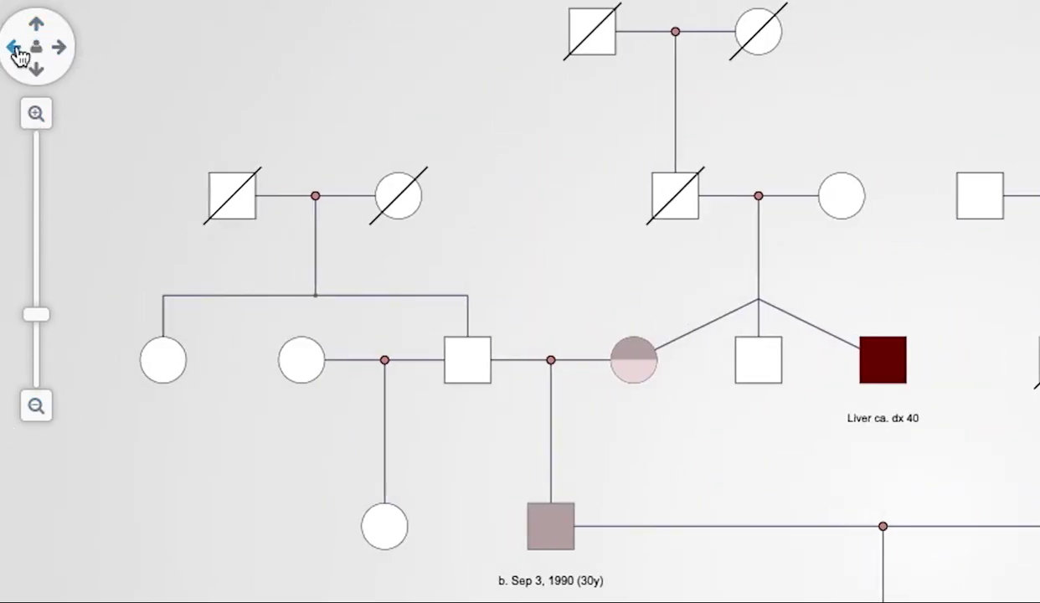
pyautogui.click(36, 47)
pyautogui.click(60, 48)
pyautogui.click(64, 51)
pyautogui.click(36, 113)
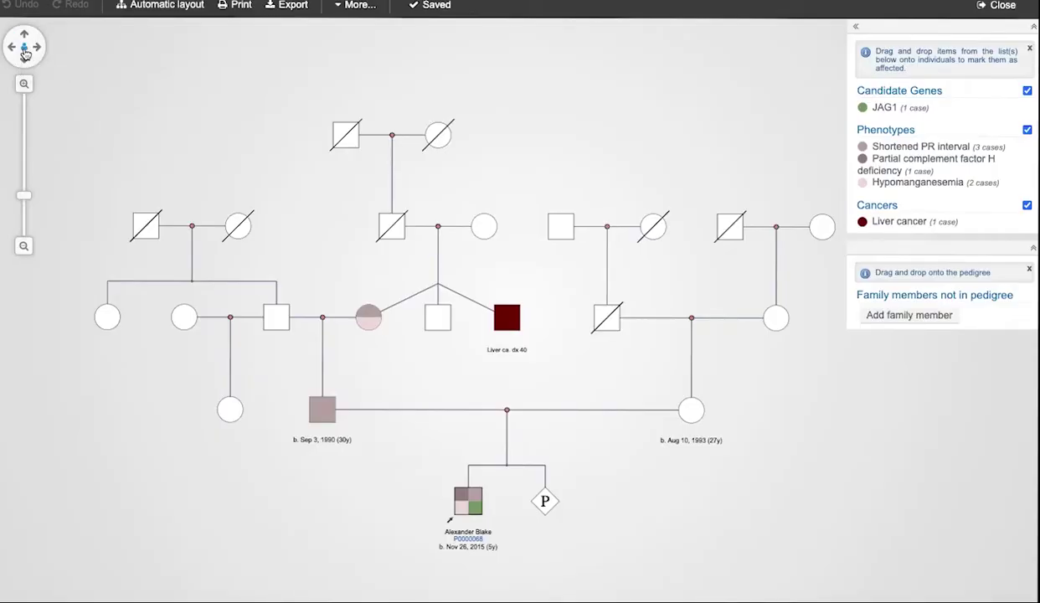
pyautogui.click(36, 48)
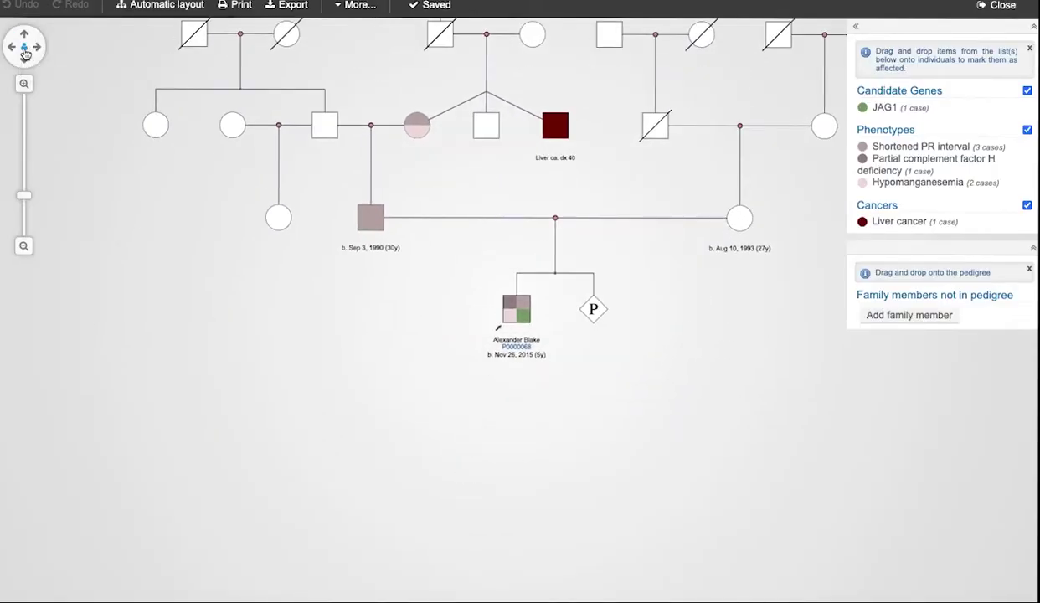
# Drag the canvas in several directions to inspect different parts of the pedigree.
pyautogui.moveTo(195, 308); pyautogui.dragTo(225, 450)
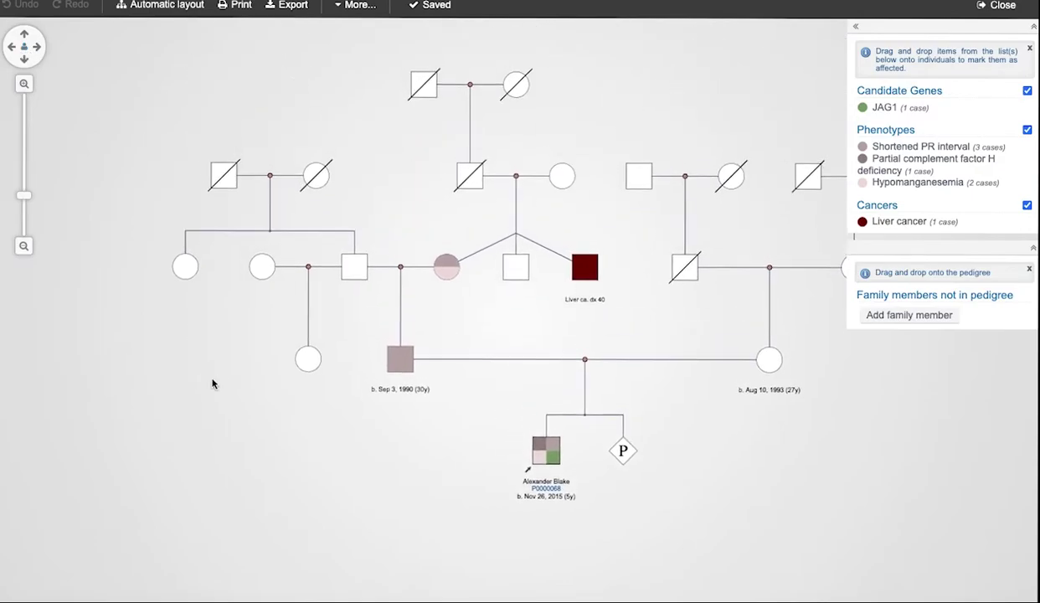
pyautogui.moveTo(397, 187); pyautogui.dragTo(147, 214)
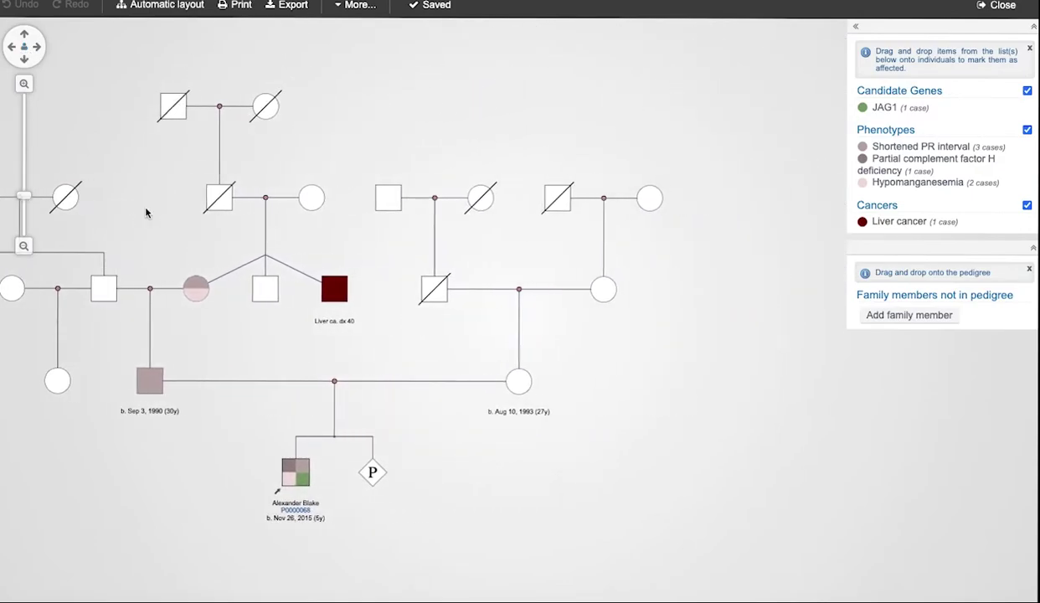
pyautogui.moveTo(522, 242); pyautogui.dragTo(531, 59)
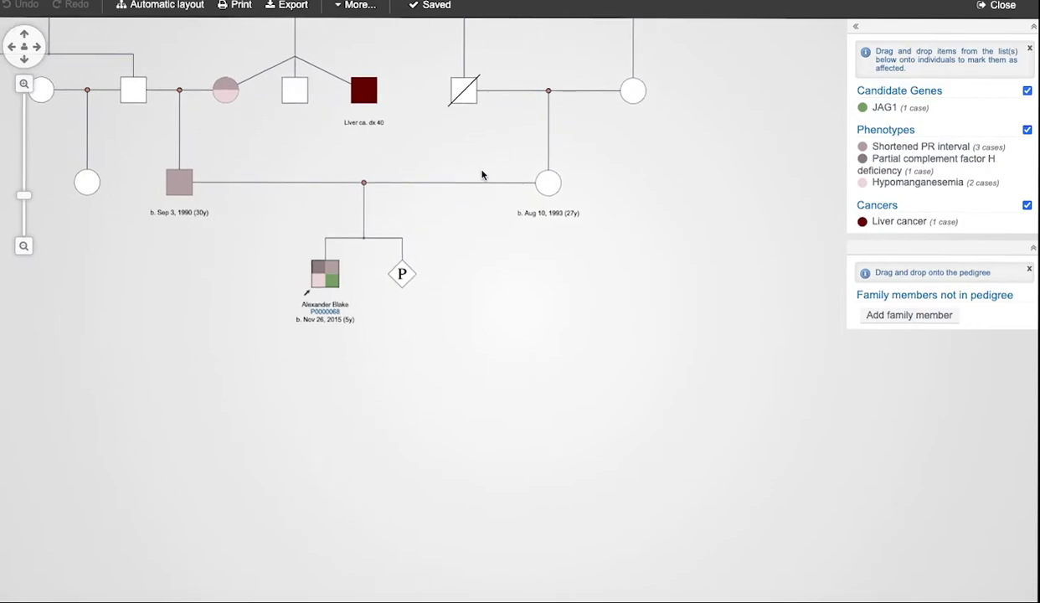
pyautogui.moveTo(441, 296); pyautogui.dragTo(635, 249)
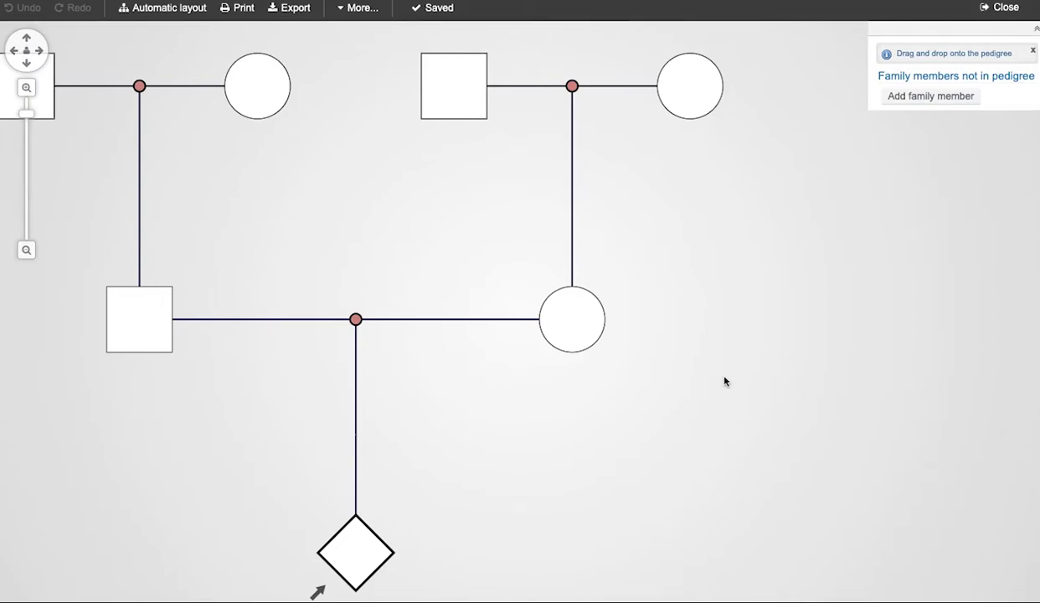
# Drag the circle's partner handle onto another existing individual to make them partners.
pyautogui.moveTo(604, 344)
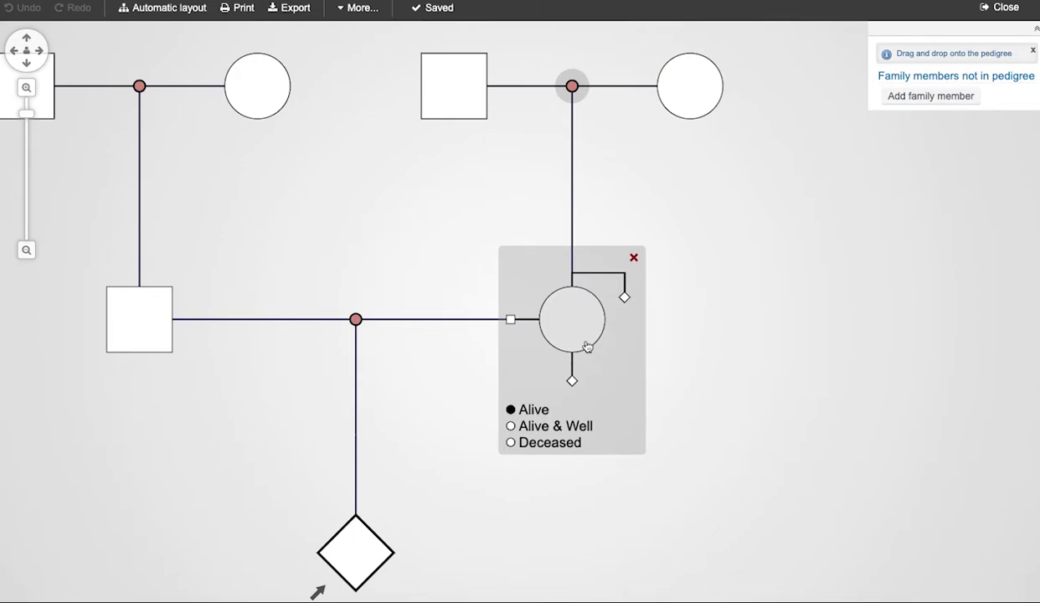
pyautogui.moveTo(356, 320)
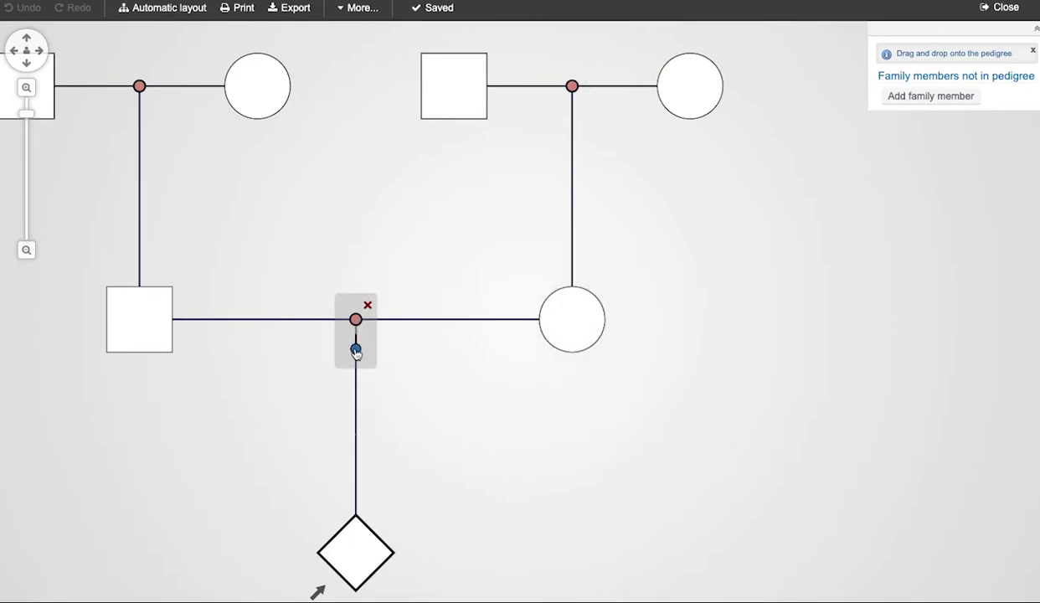
pyautogui.click(356, 350)
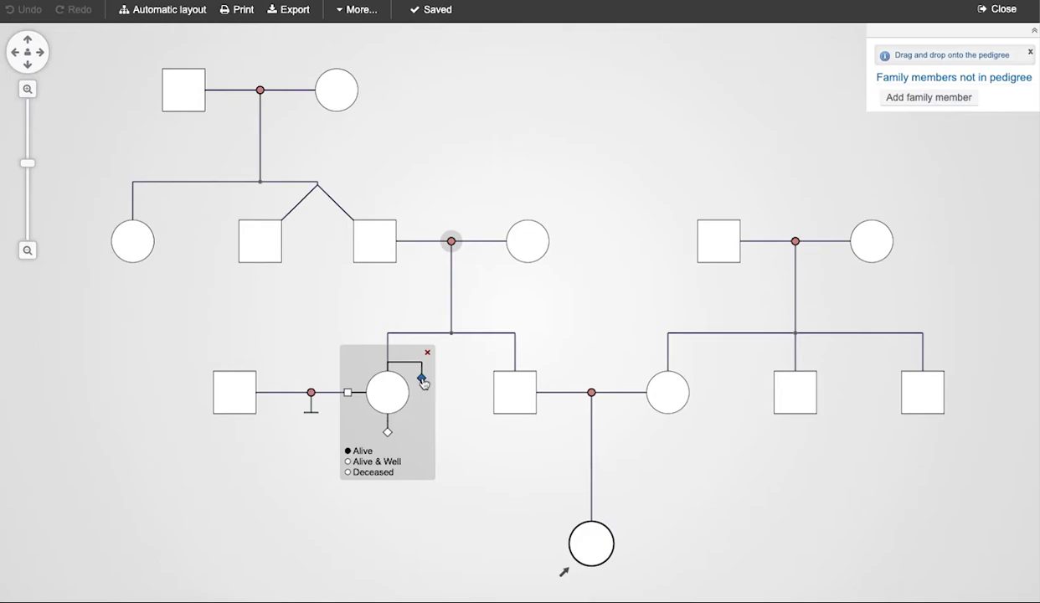
pyautogui.moveTo(423, 381)
pyautogui.mouseDown()
pyautogui.moveTo(448, 439)
pyautogui.moveTo(708, 225)
pyautogui.moveTo(716, 233)
pyautogui.mouseUp()
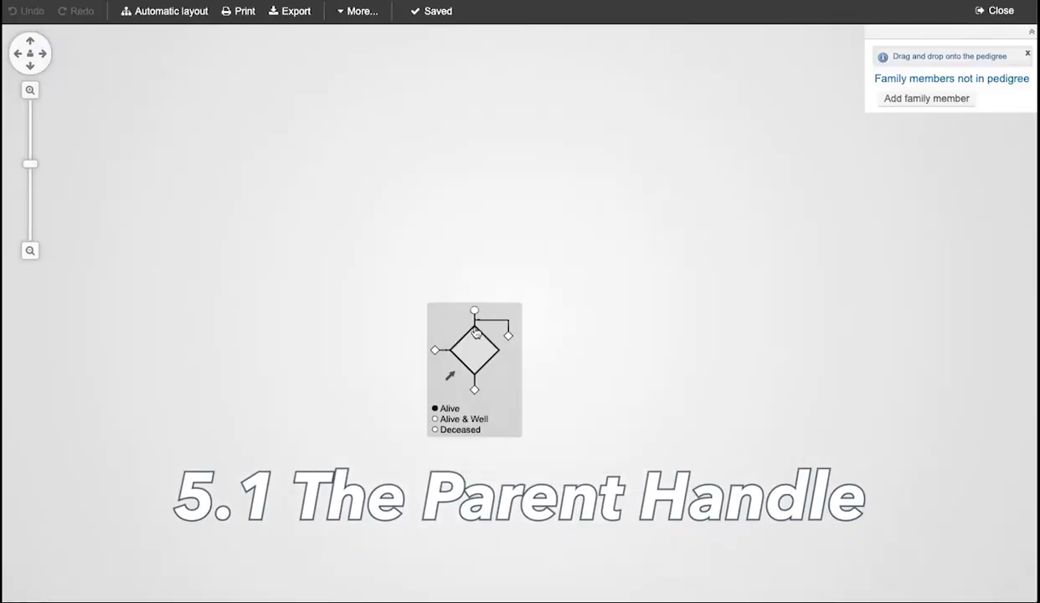
# Add parents to the diamond and make the square a son of the eldest daughter, redoing after an undo.
pyautogui.click(522, 194)
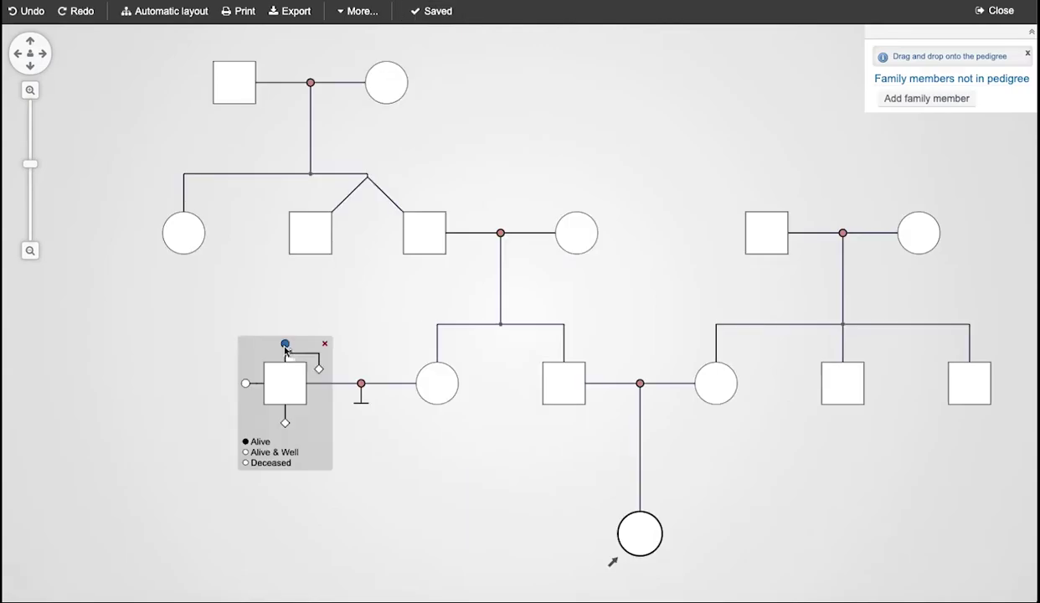
pyautogui.moveTo(283, 344); pyautogui.dragTo(182, 233)
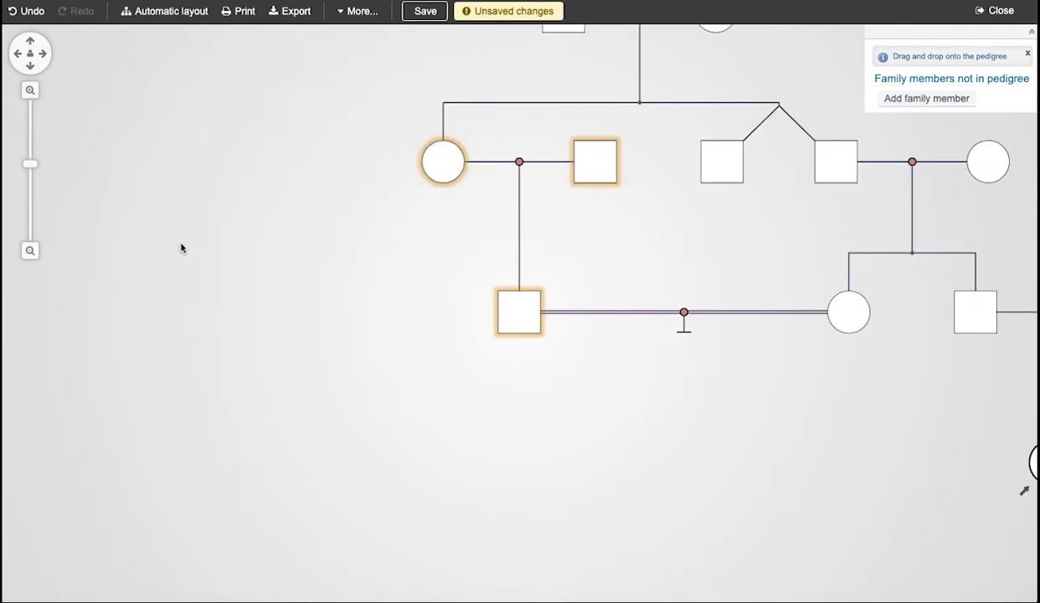
pyautogui.hotkey('ctrl', 'z')
pyautogui.moveTo(276, 343); pyautogui.dragTo(180, 236)
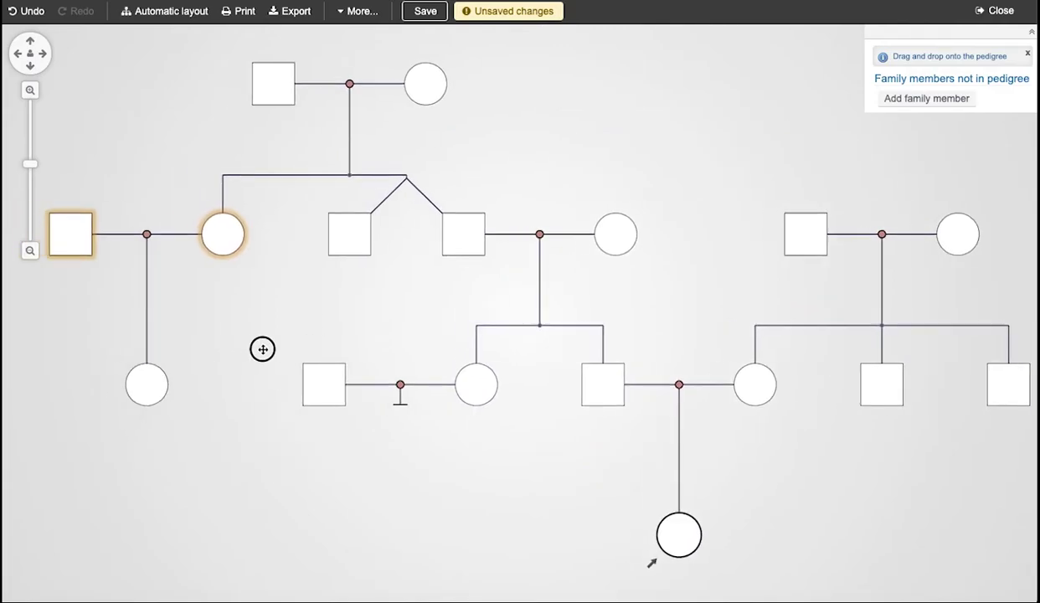
pyautogui.moveTo(262, 350)
pyautogui.mouseDown()
pyautogui.moveTo(356, 350)
pyautogui.moveTo(220, 322)
pyautogui.moveTo(181, 237)
pyautogui.mouseUp()
pyautogui.moveTo(352, 377)
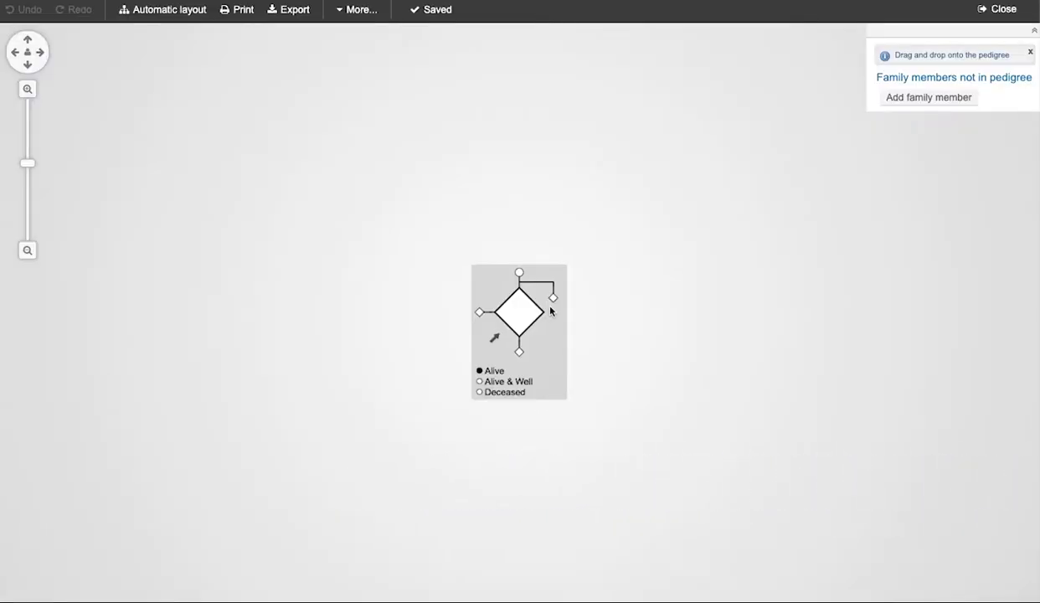
pyautogui.click(554, 299)
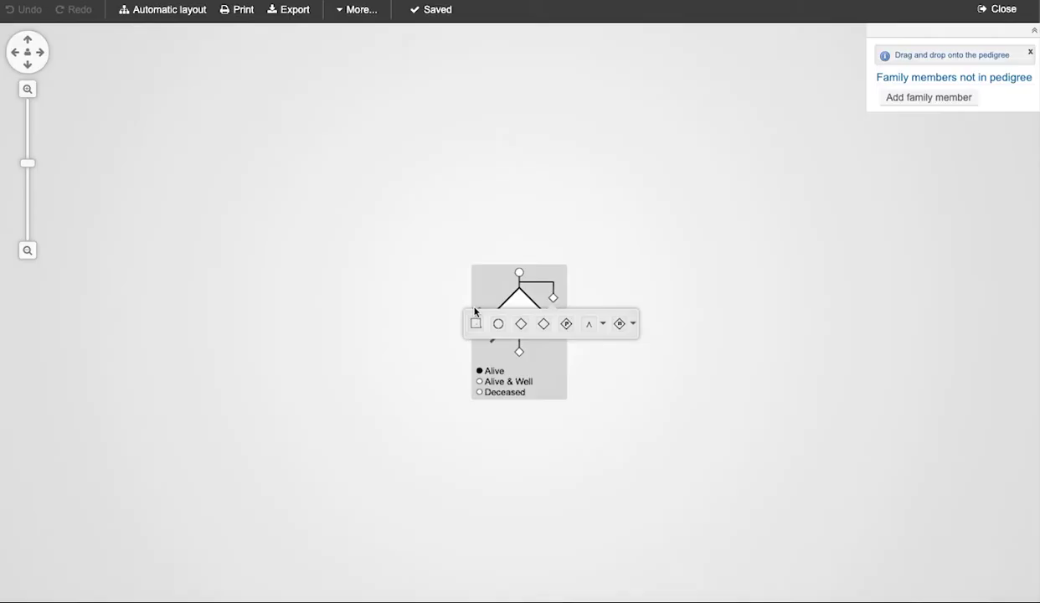
pyautogui.click(476, 324)
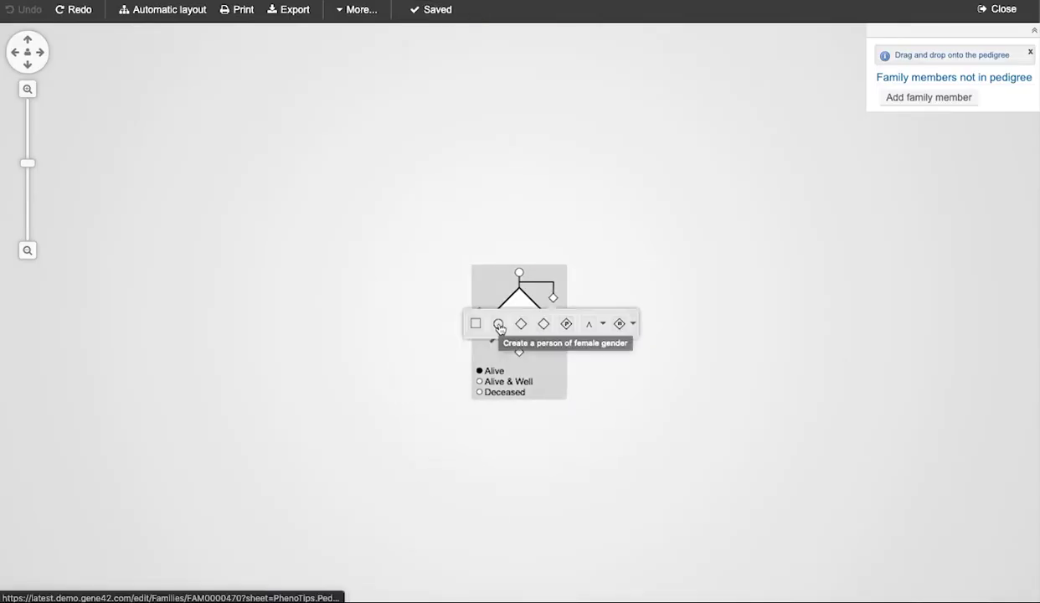
pyautogui.click(498, 325)
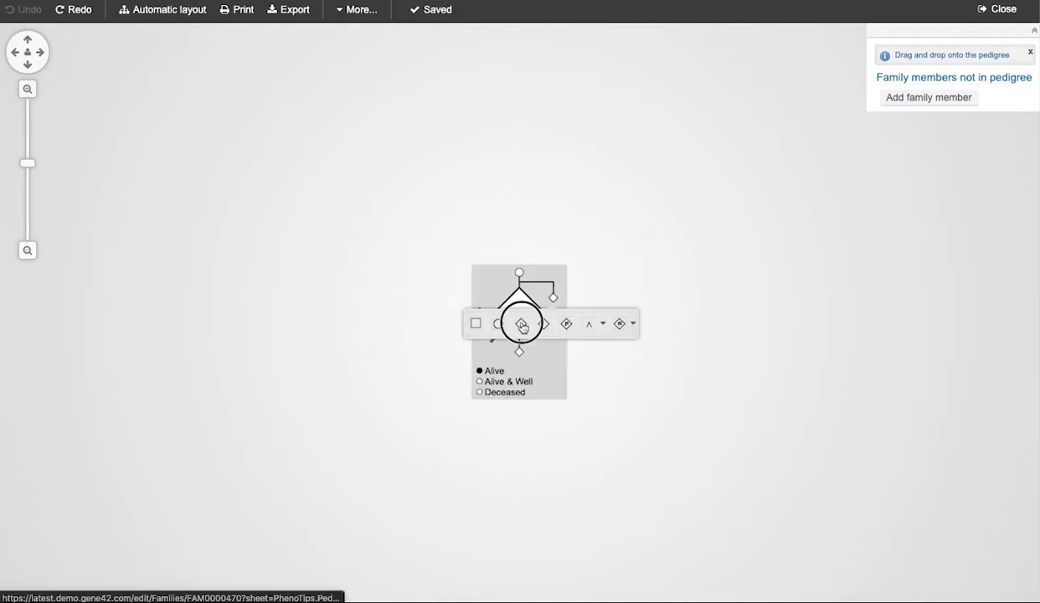
pyautogui.click(521, 323)
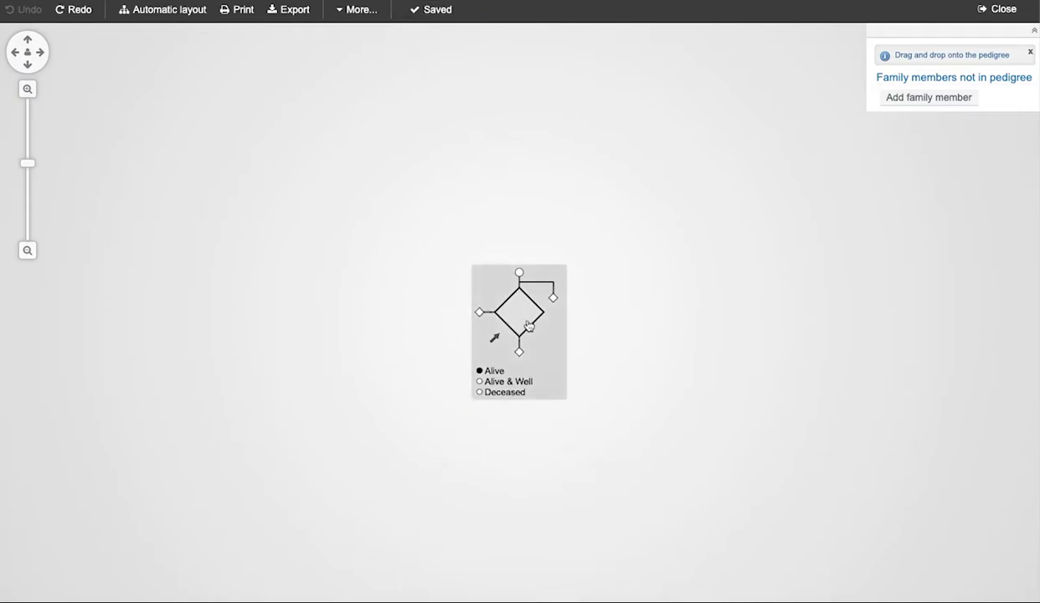
# Add a sibling group of unspecified size beside the diamond and check its number-of-persons choices.
pyautogui.click(553, 298)
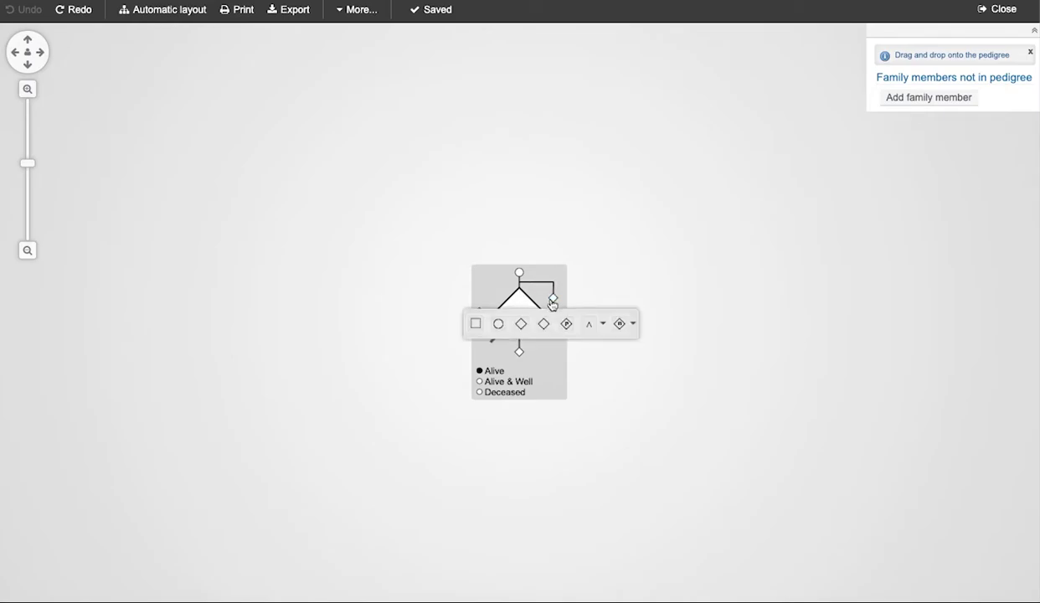
pyautogui.click(621, 324)
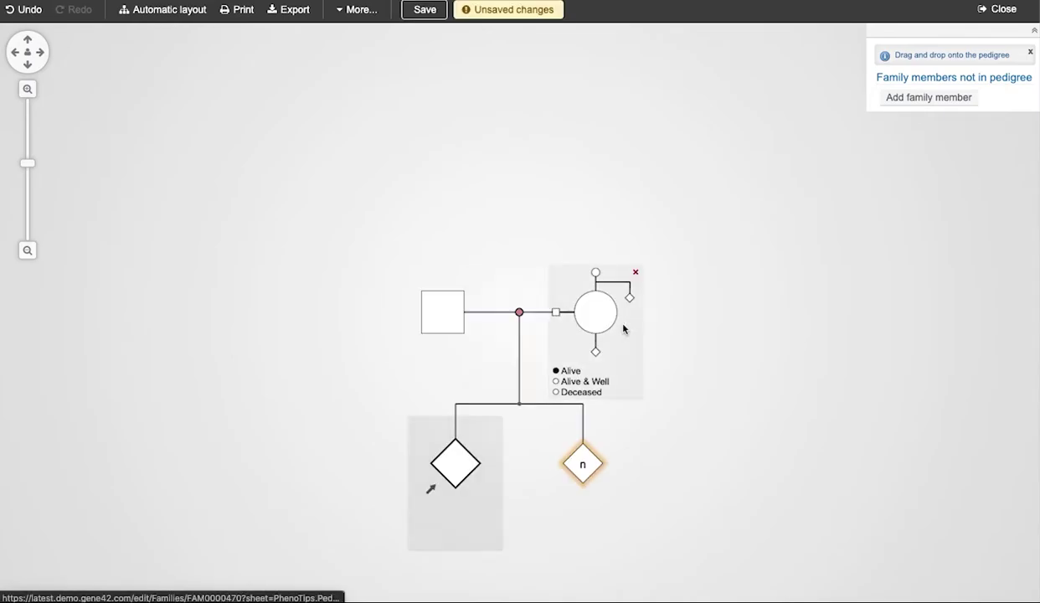
pyautogui.moveTo(580, 464)
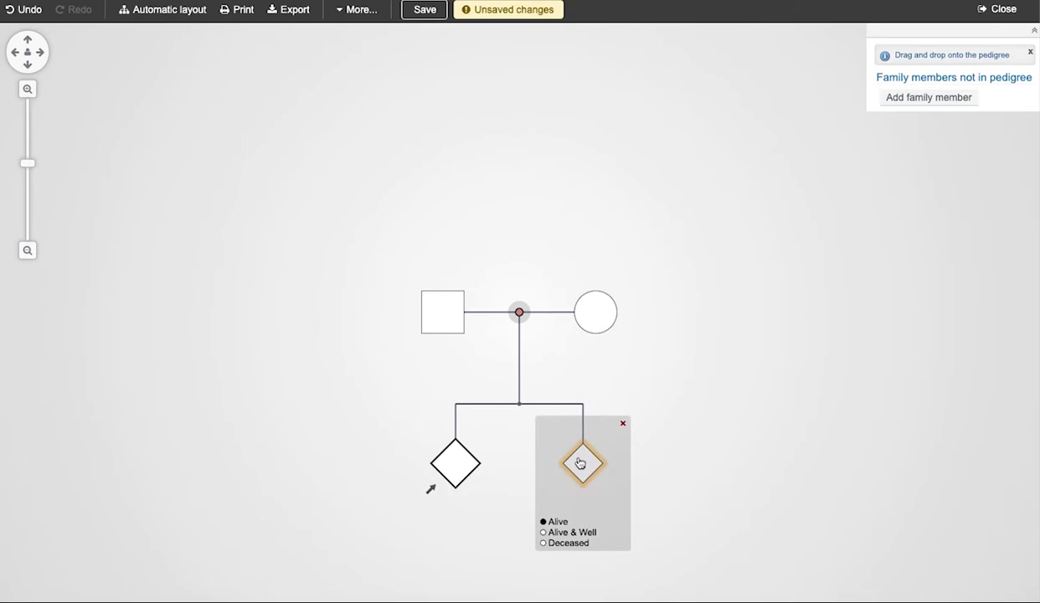
pyautogui.click(579, 463)
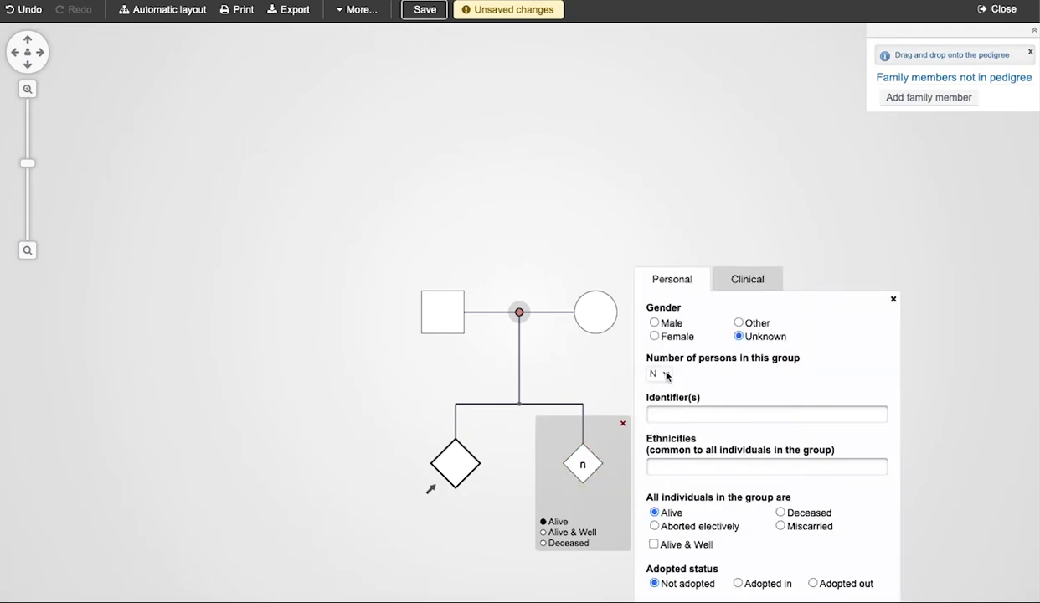
pyautogui.click(661, 373)
pyautogui.press('Escape')
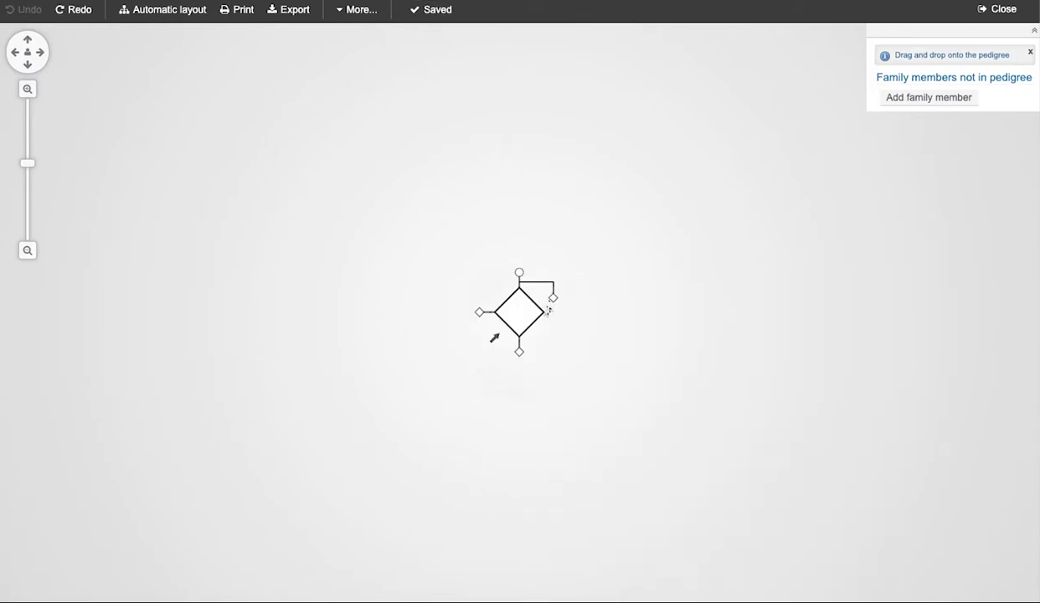
# Create a sibling group of 4 using the group counter.
pyautogui.click(536, 293)
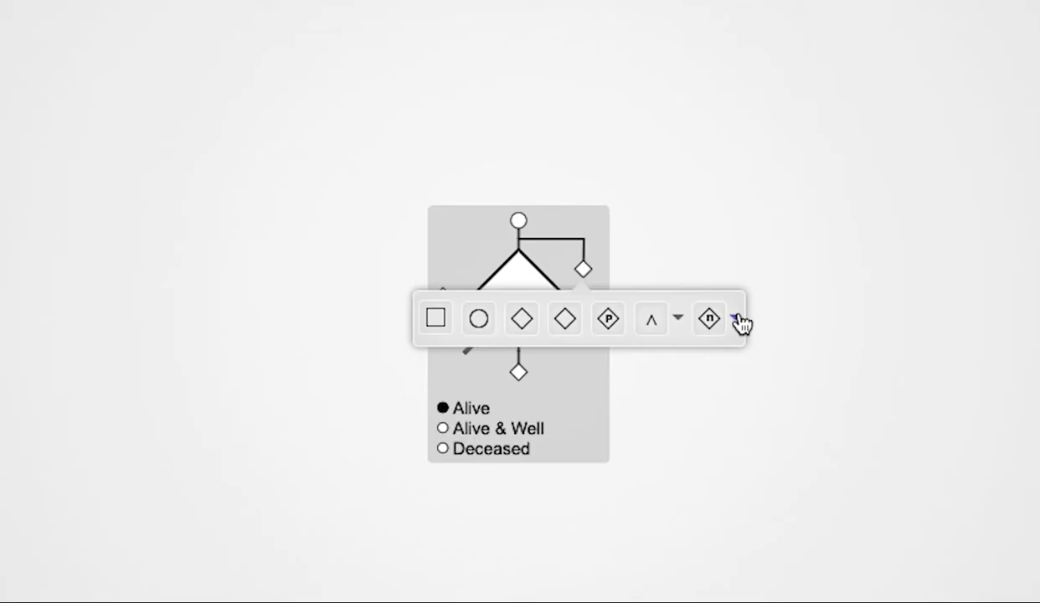
pyautogui.click(736, 317)
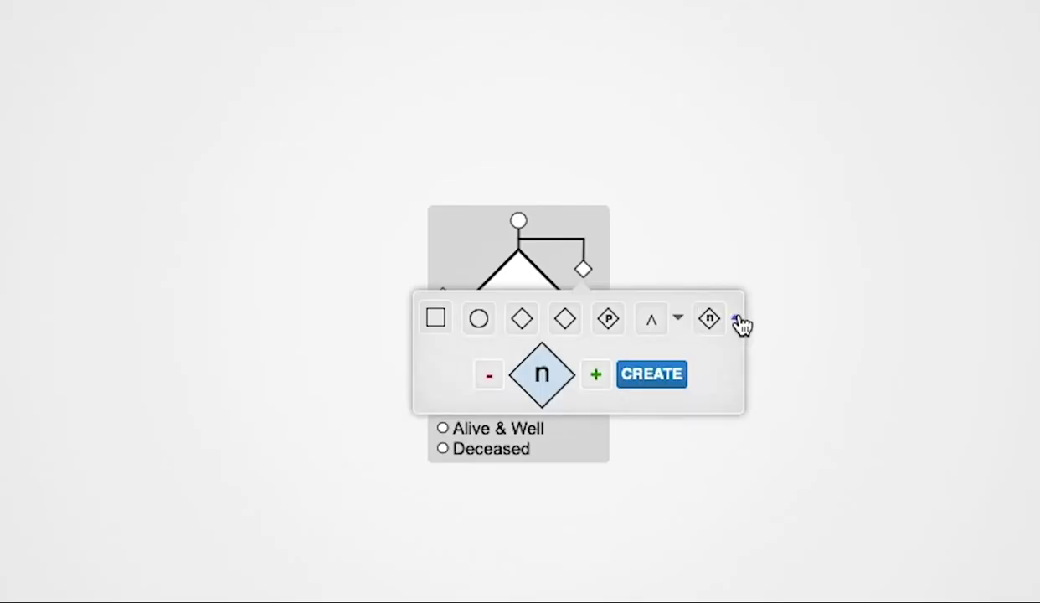
pyautogui.click(593, 375)
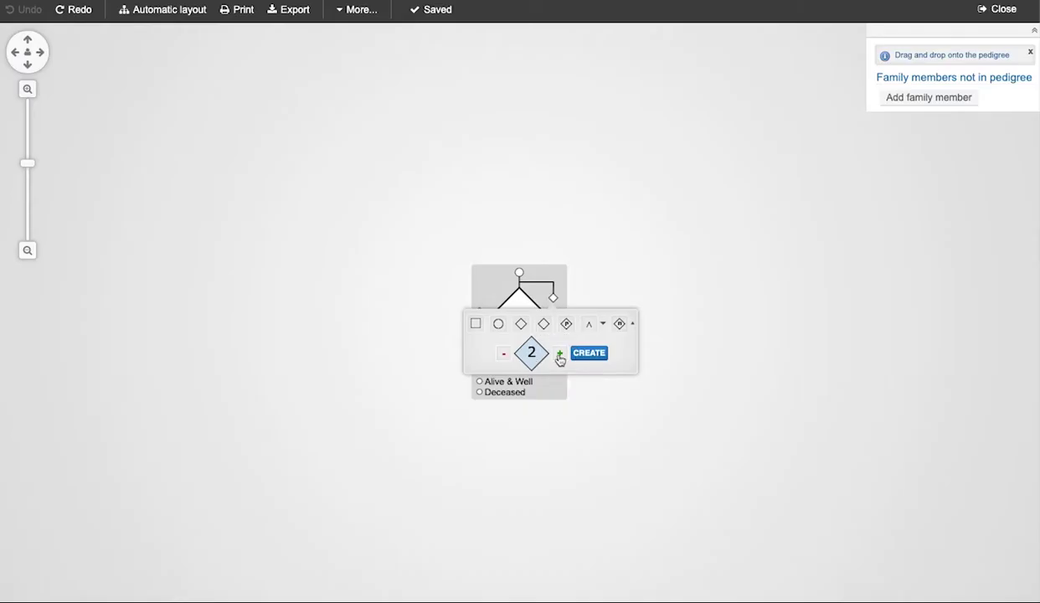
pyautogui.click(559, 356)
pyautogui.click(560, 356)
pyautogui.click(588, 352)
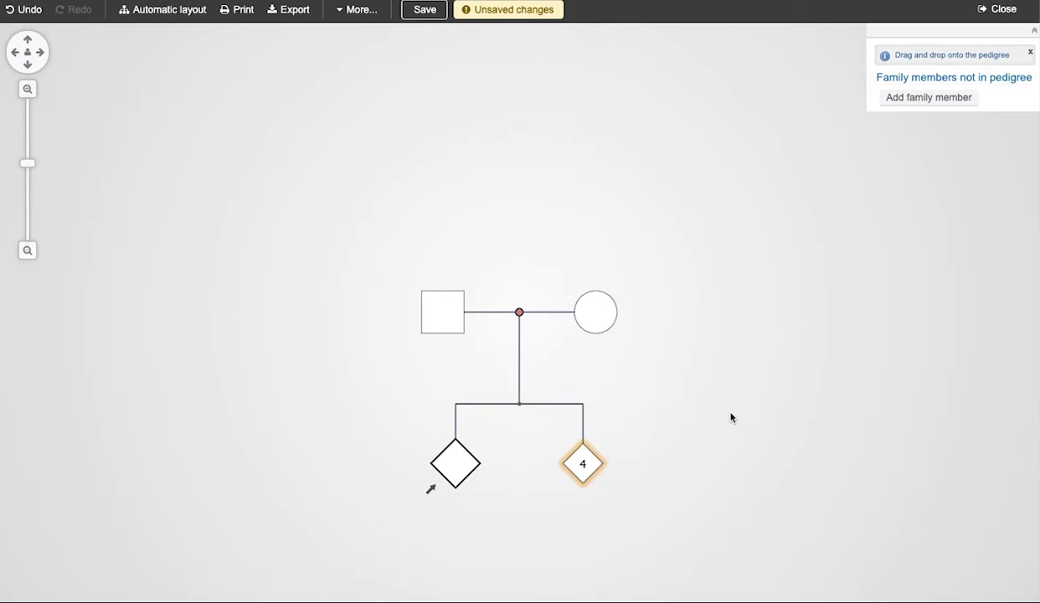
# Set the group of 4's gender to Male.
pyautogui.click(584, 459)
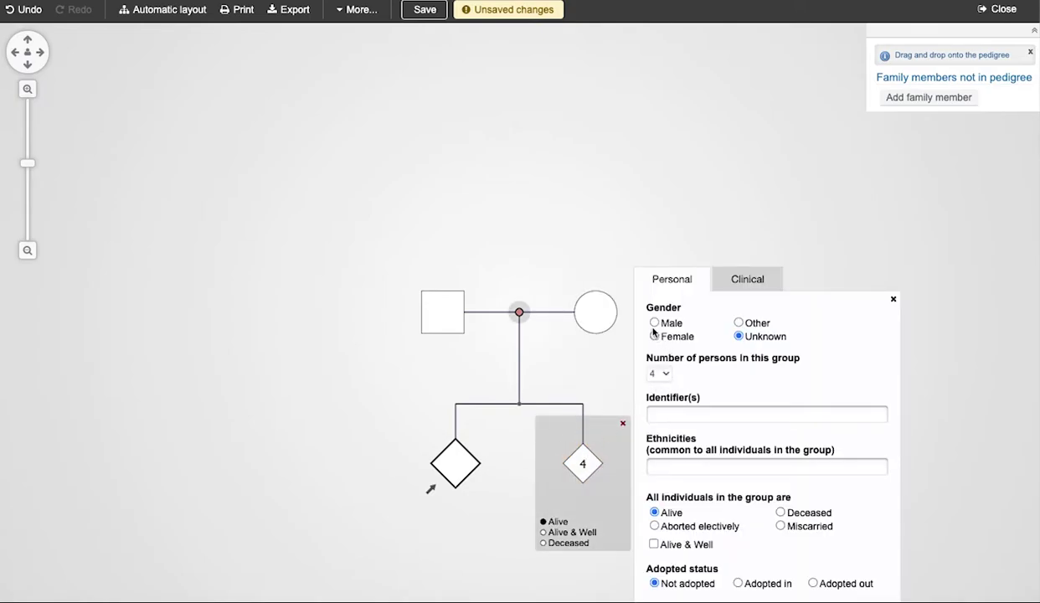
pyautogui.click(654, 322)
pyautogui.moveTo(619, 339)
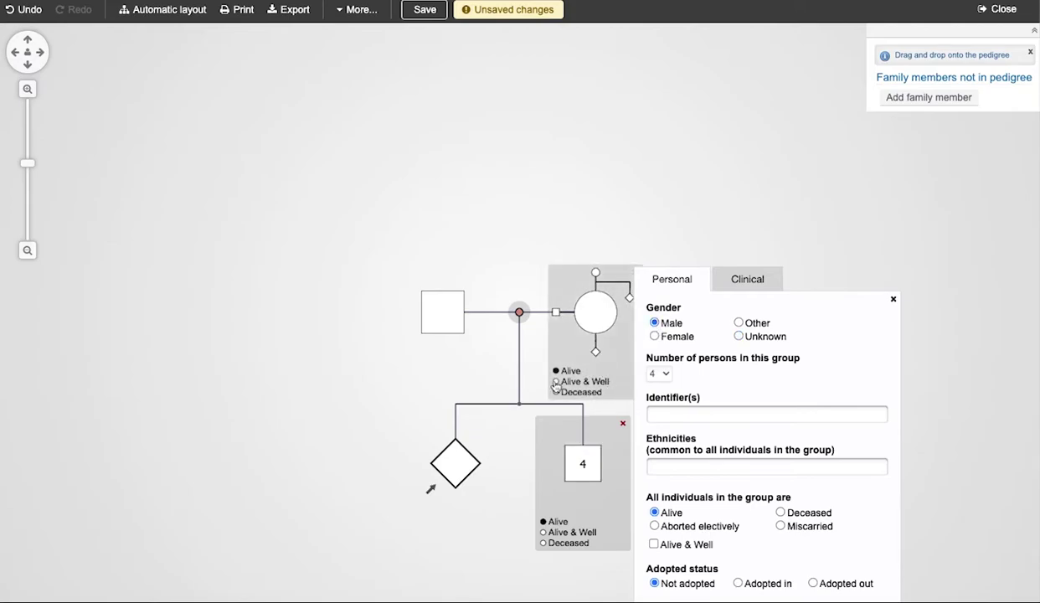
pyautogui.click(404, 389)
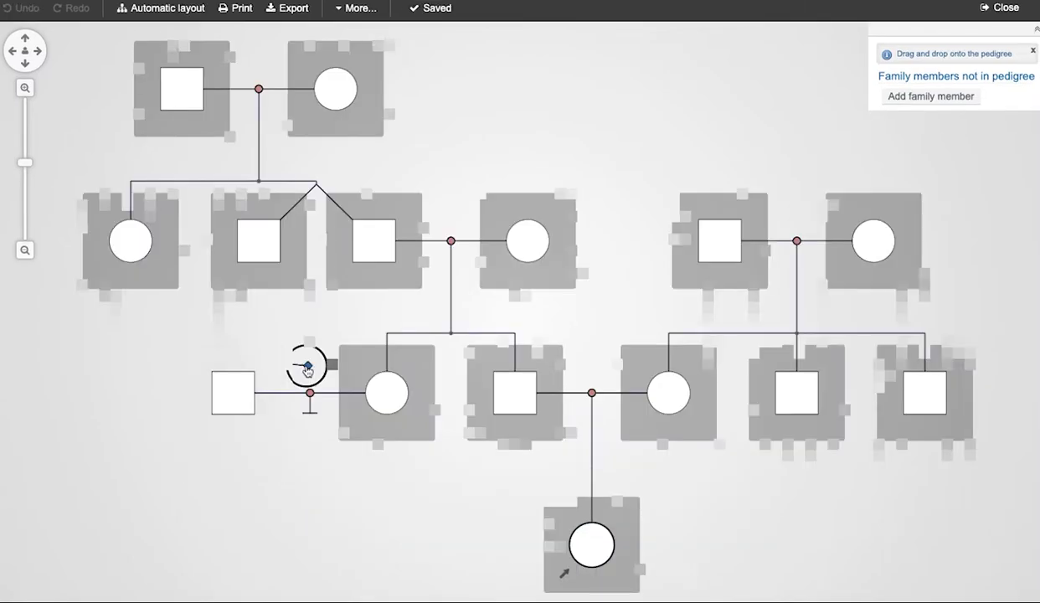
# Link the right-hand husband to the circle's sibling handle so he joins the central siblings.
pyautogui.moveTo(374, 366)
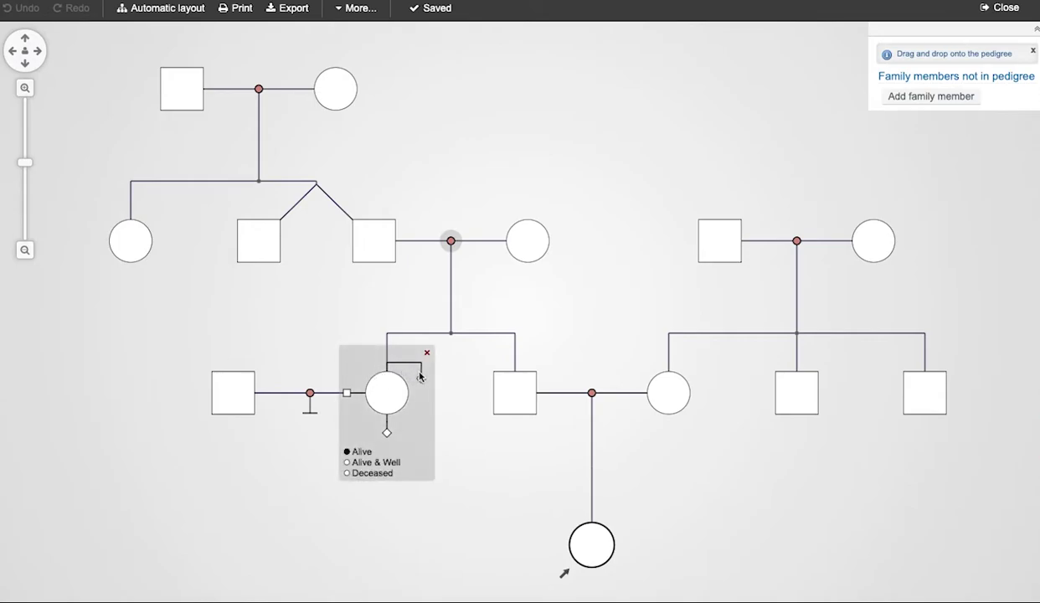
pyautogui.moveTo(422, 381)
pyautogui.mouseDown()
pyautogui.moveTo(445, 442)
pyautogui.moveTo(701, 228)
pyautogui.moveTo(718, 231)
pyautogui.mouseUp()
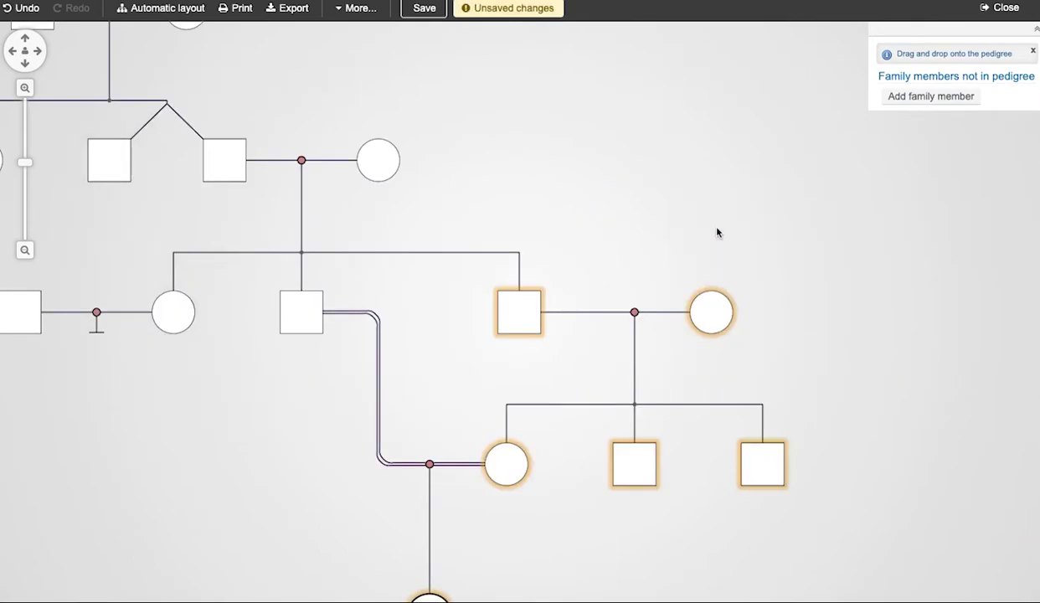
pyautogui.moveTo(238, 421)
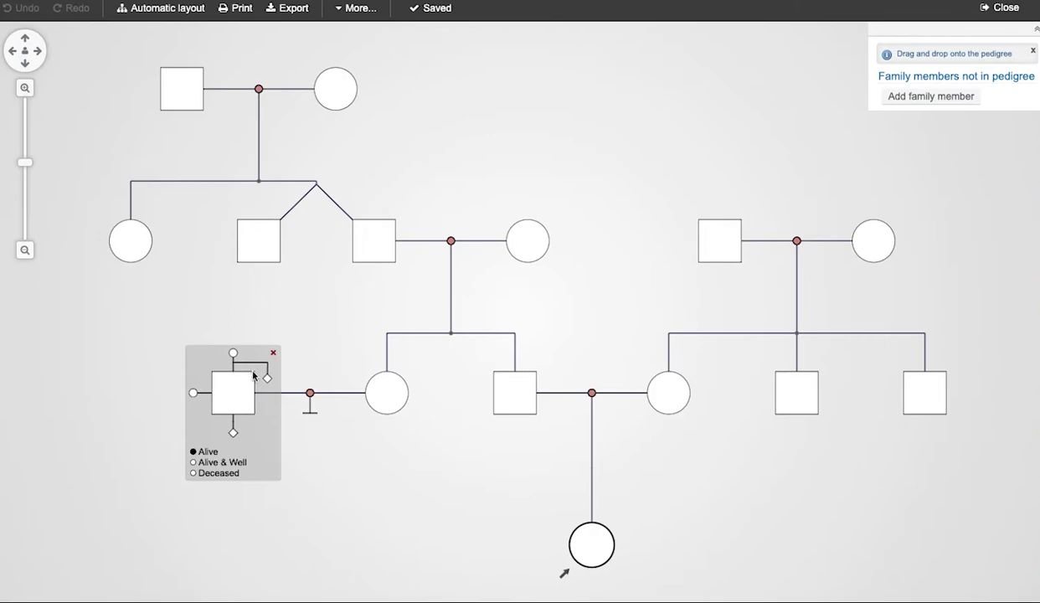
pyautogui.moveTo(265, 380); pyautogui.dragTo(307, 370)
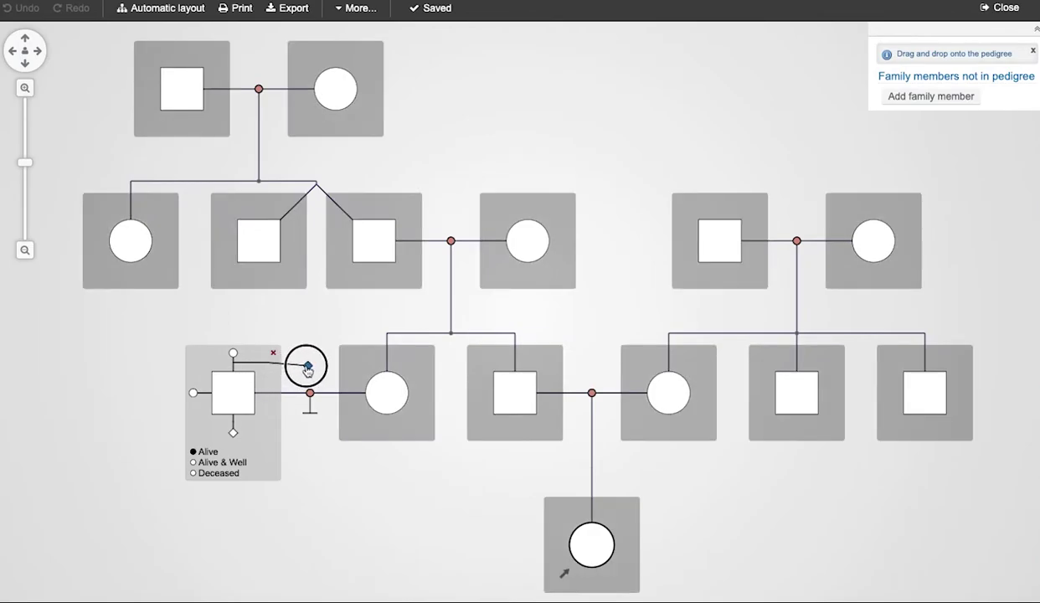
pyautogui.moveTo(308, 370); pyautogui.dragTo(308, 370)
pyautogui.moveTo(386, 352); pyautogui.dragTo(717, 232)
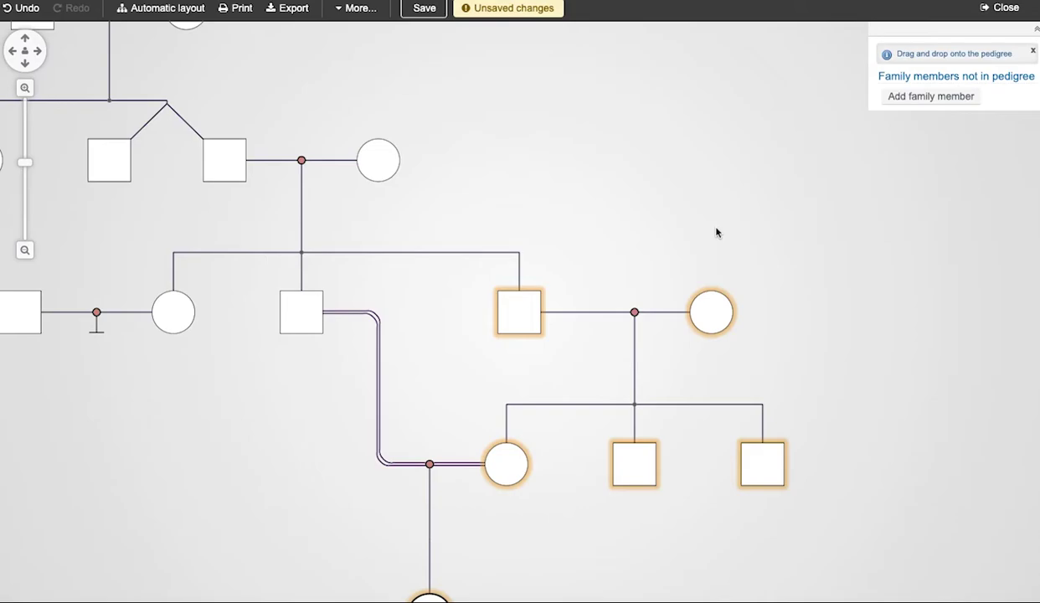
pyautogui.click(25, 250)
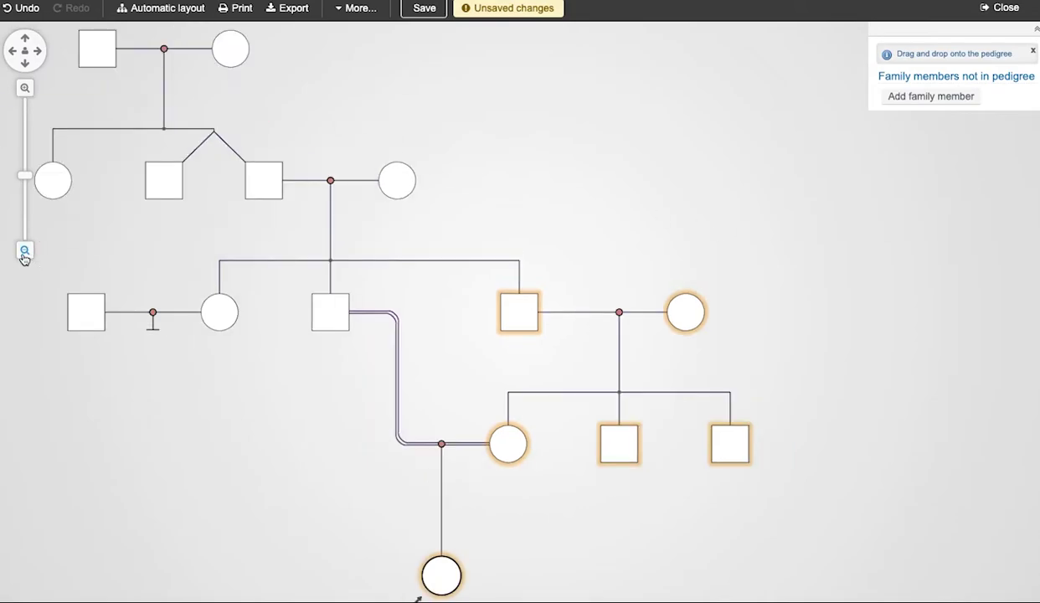
pyautogui.click(24, 251)
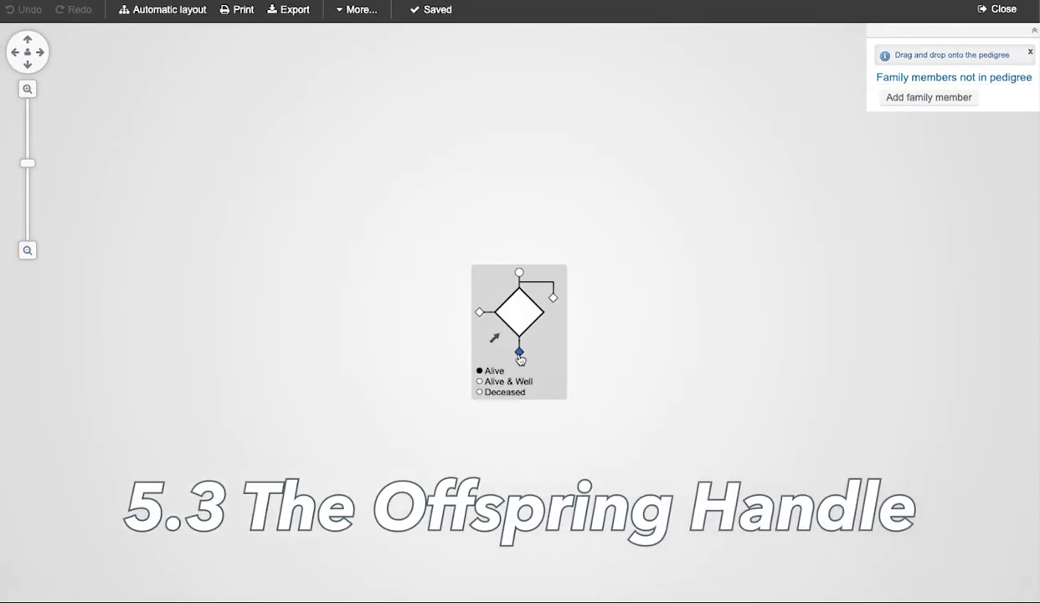
pyautogui.click(519, 355)
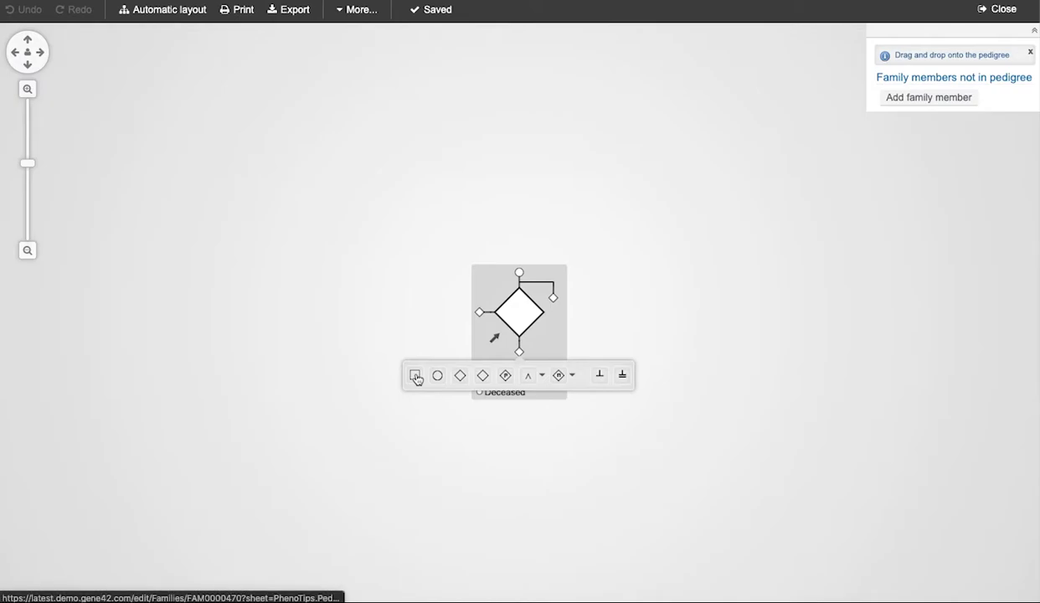
pyautogui.click(416, 377)
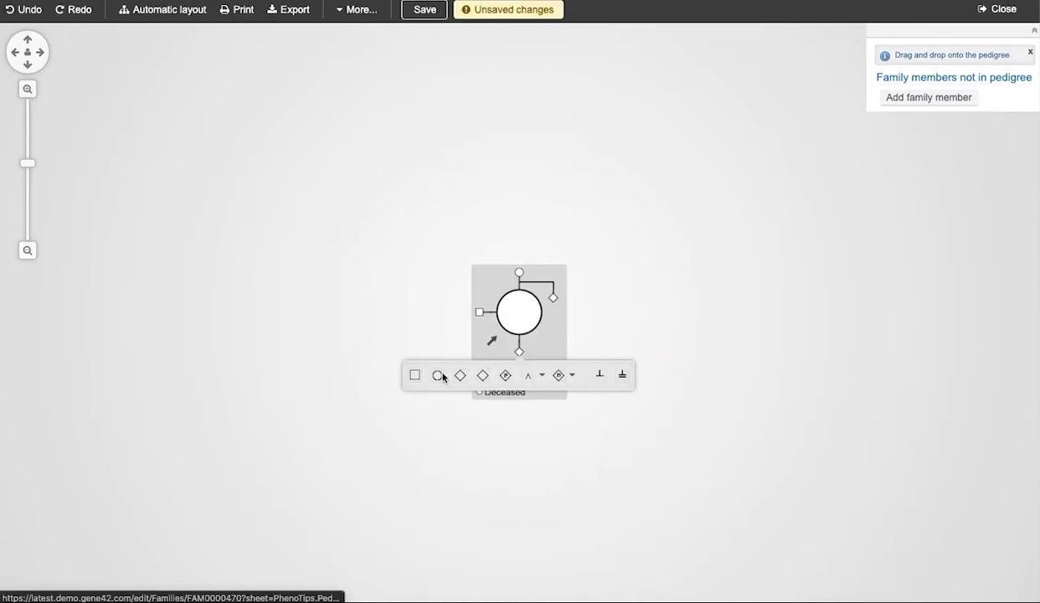
pyautogui.click(441, 378)
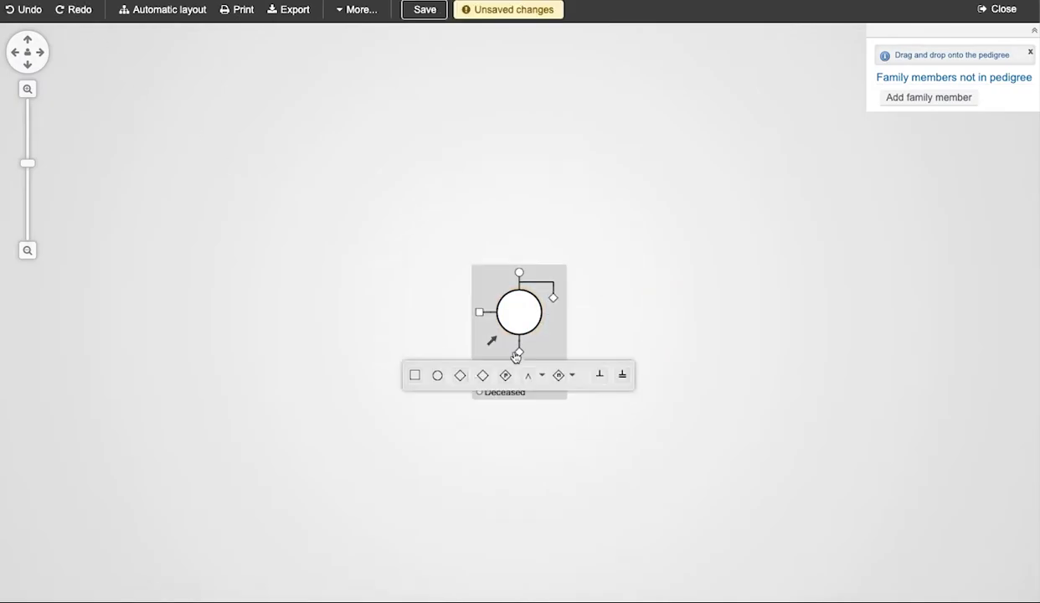
pyautogui.click(463, 376)
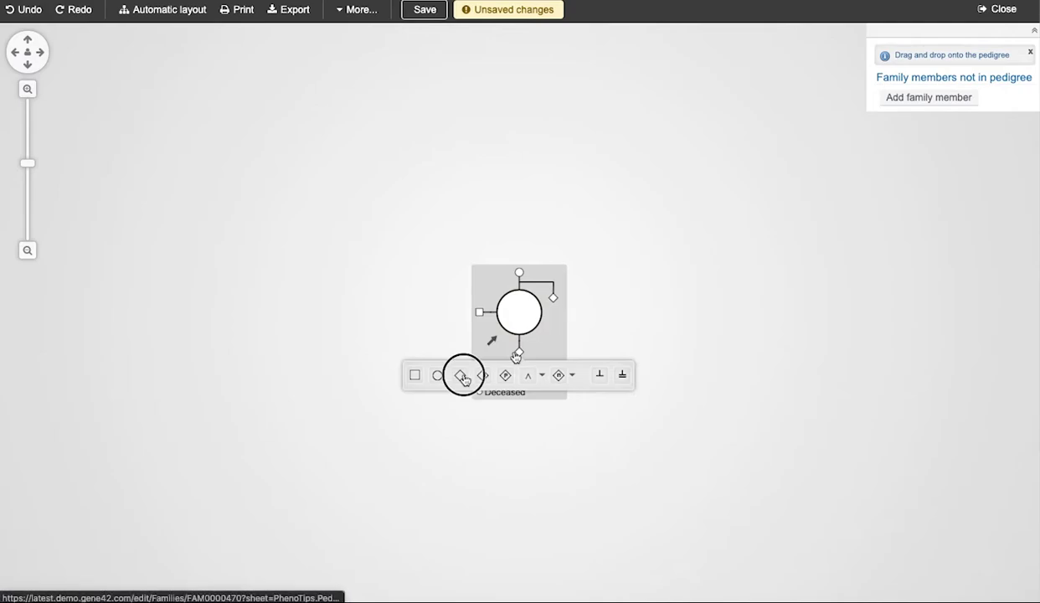
pyautogui.click(19, 12)
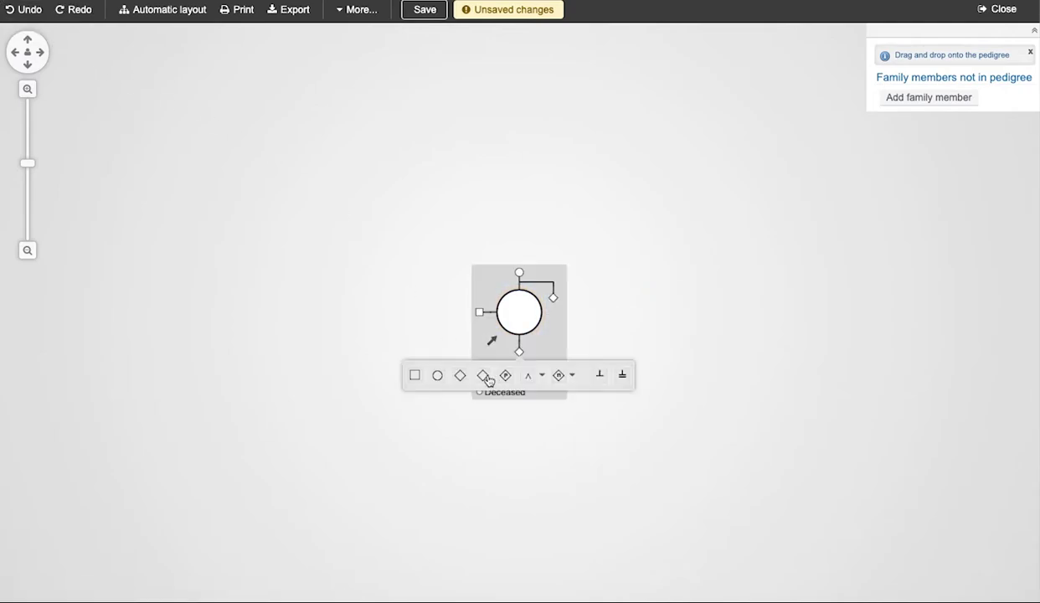
pyautogui.click(485, 377)
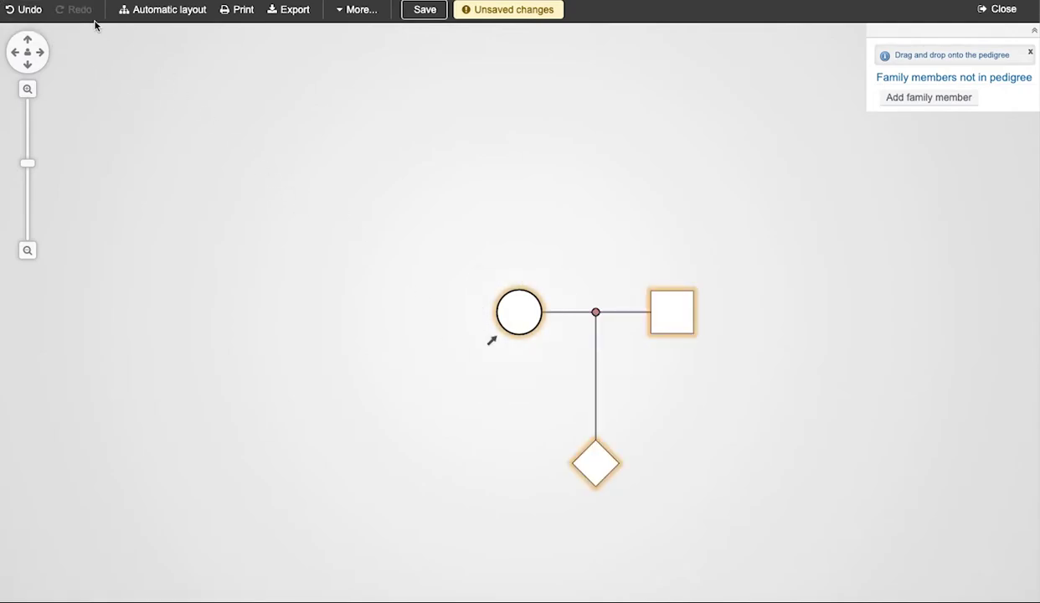
pyautogui.click(506, 377)
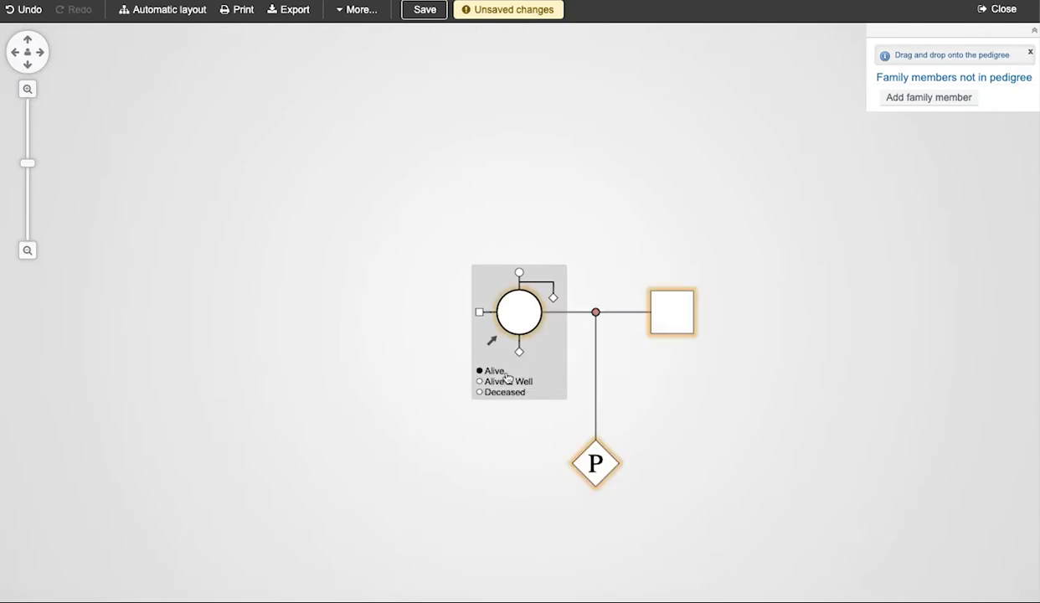
pyautogui.click(19, 10)
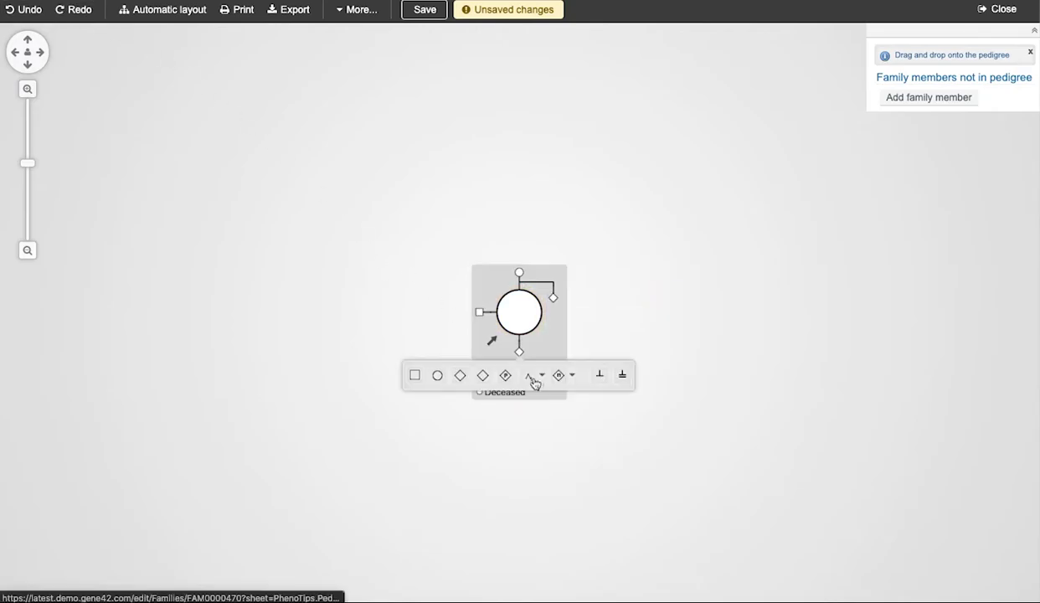
pyautogui.click(533, 383)
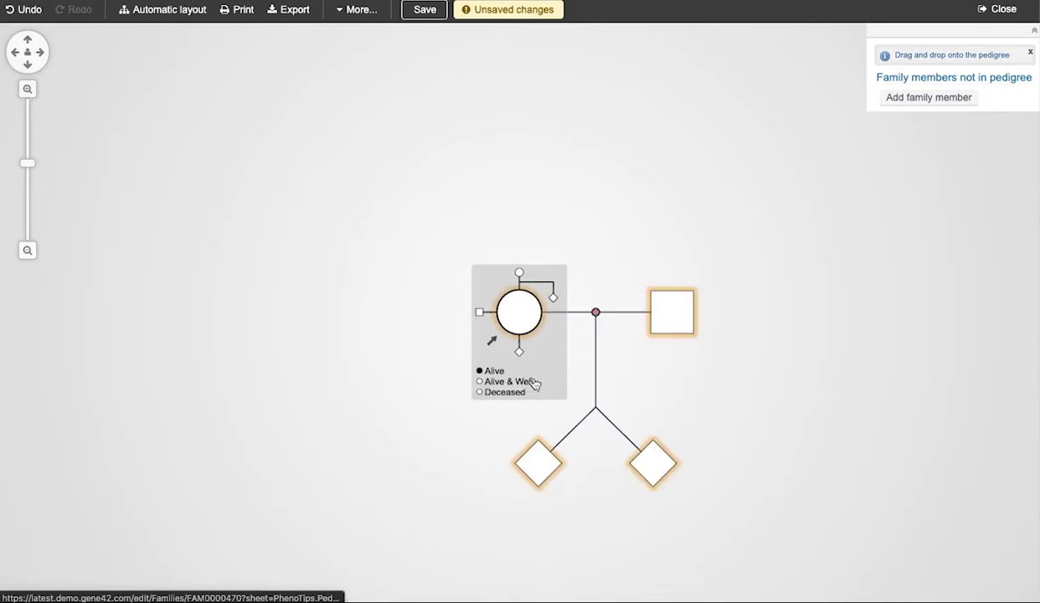
pyautogui.click(19, 12)
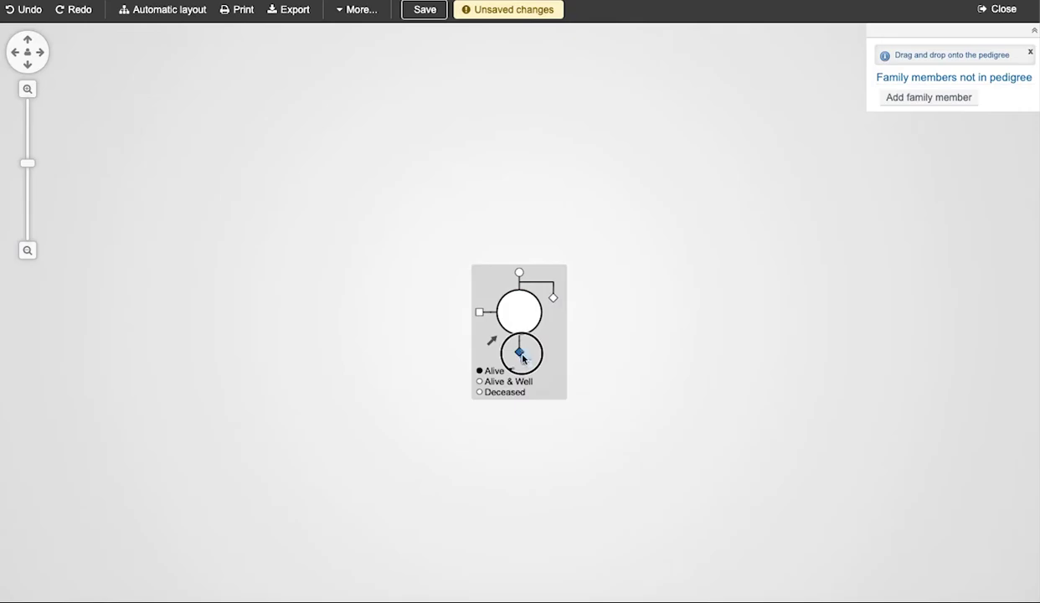
pyautogui.moveTo(522, 358); pyautogui.dragTo(558, 381)
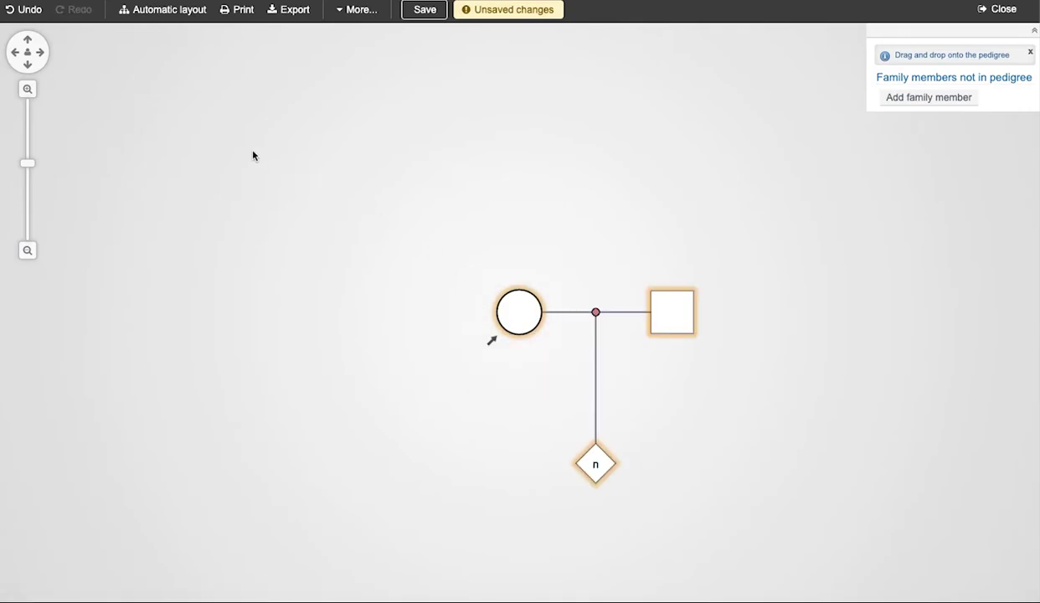
pyautogui.click(28, 11)
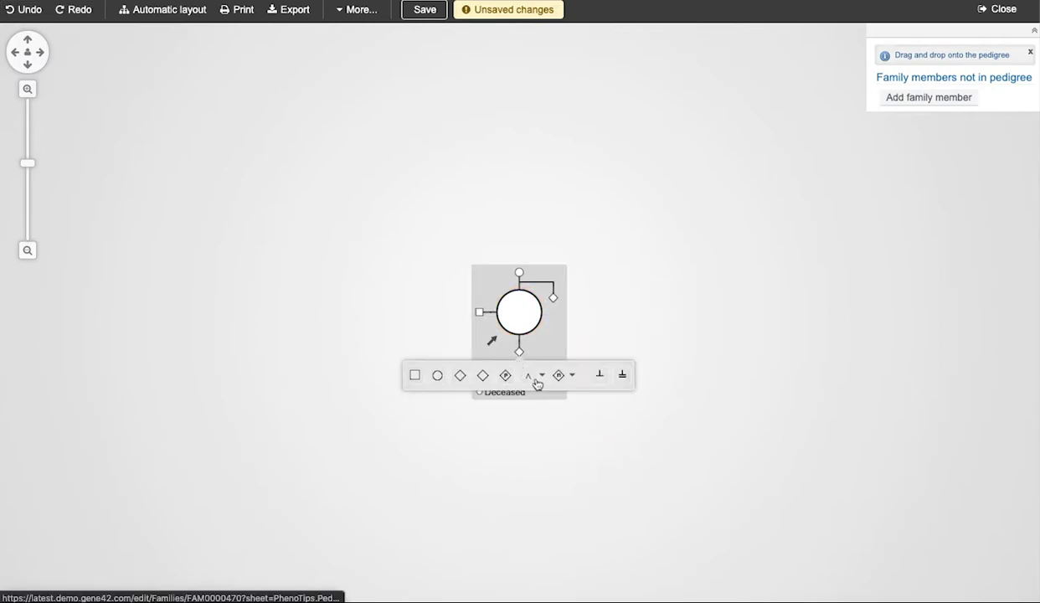
# Add a partner and four twin children below the woman, after undoing trial sets of twins.
pyautogui.click(533, 381)
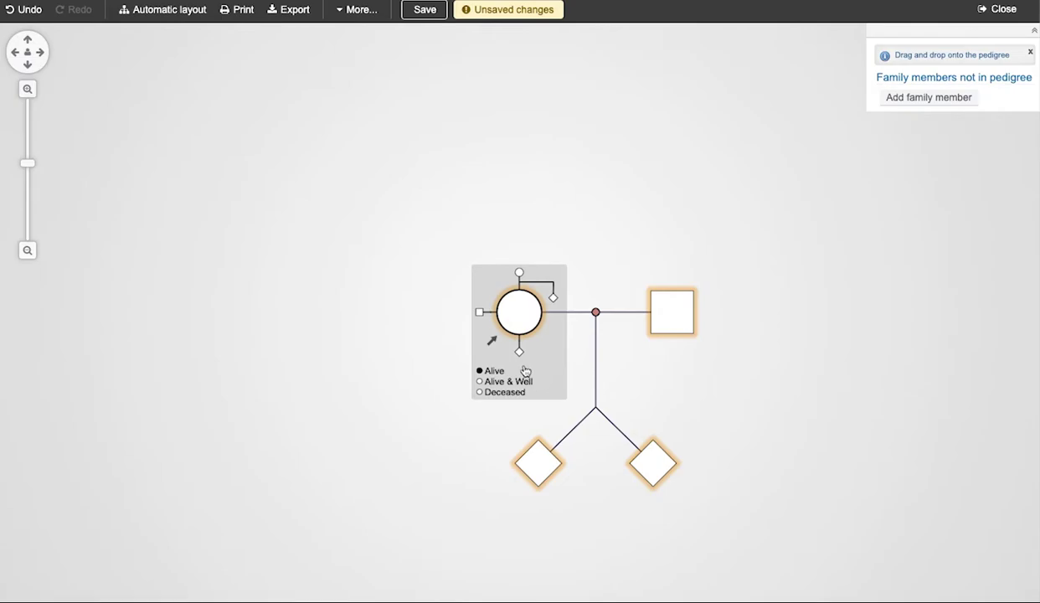
pyautogui.hotkey('ctrl', 'z')
pyautogui.moveTo(536, 377)
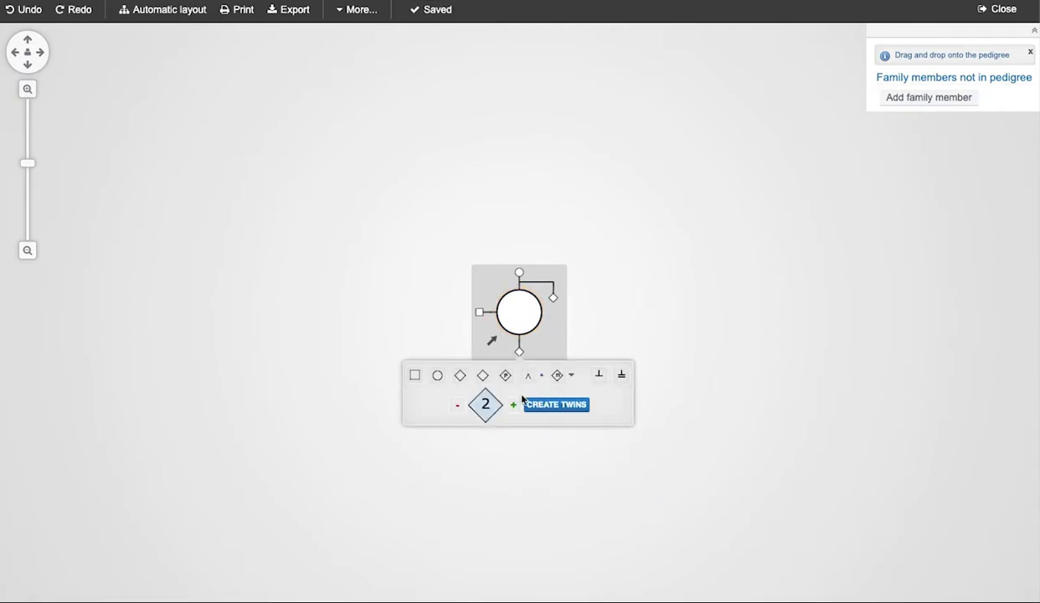
pyautogui.click(513, 405)
pyautogui.click(540, 406)
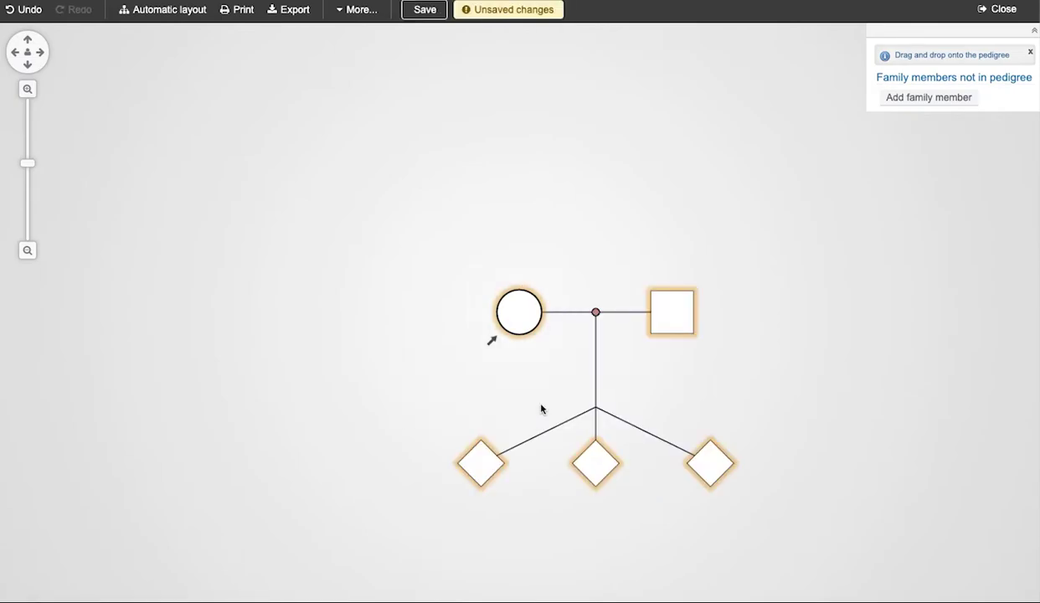
pyautogui.hotkey('ctrl', 'z')
pyautogui.click(513, 404)
pyautogui.click(513, 404)
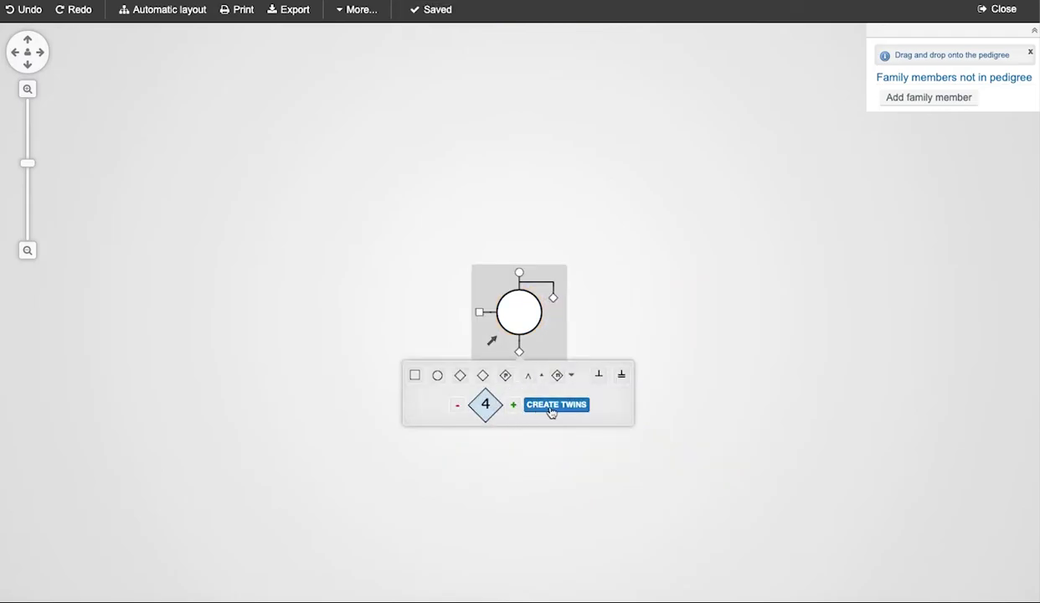
pyautogui.click(552, 406)
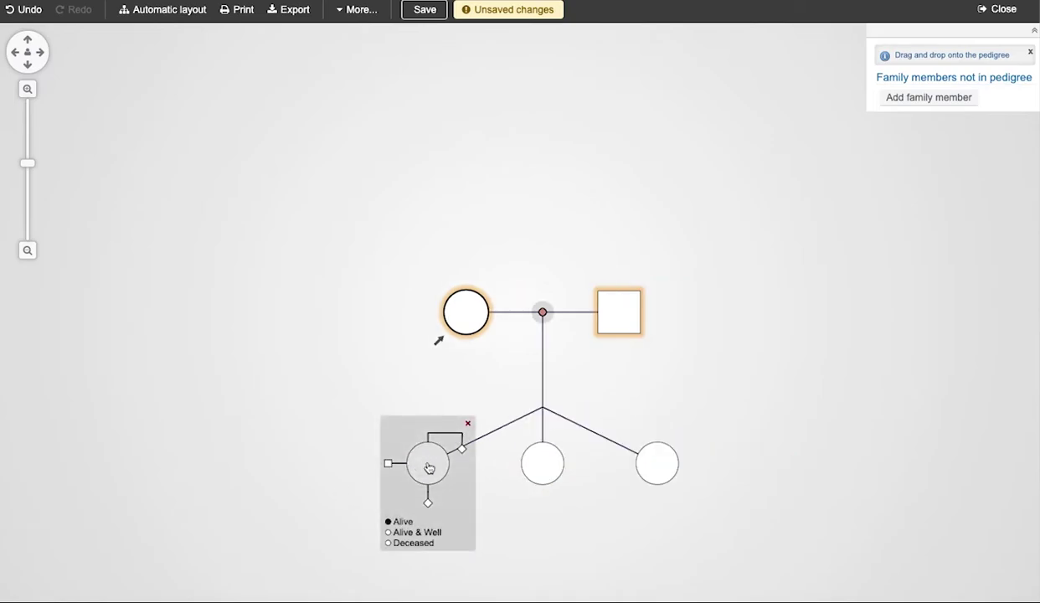
# Mark the twin children as monozygotic and set the twins' gender to Male.
pyautogui.click(429, 467)
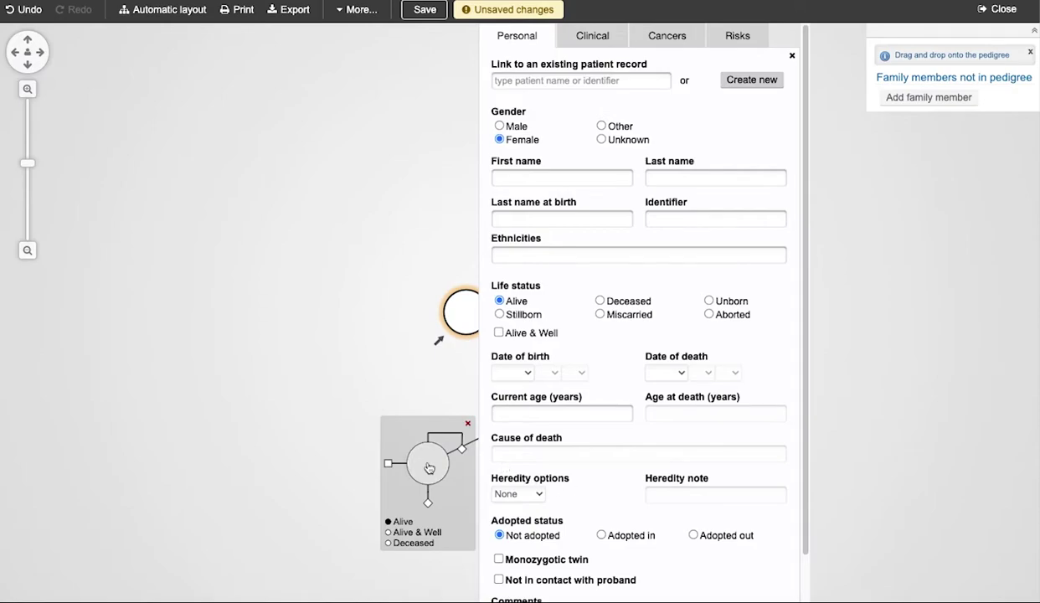
pyautogui.scroll(-1, 576, 506)
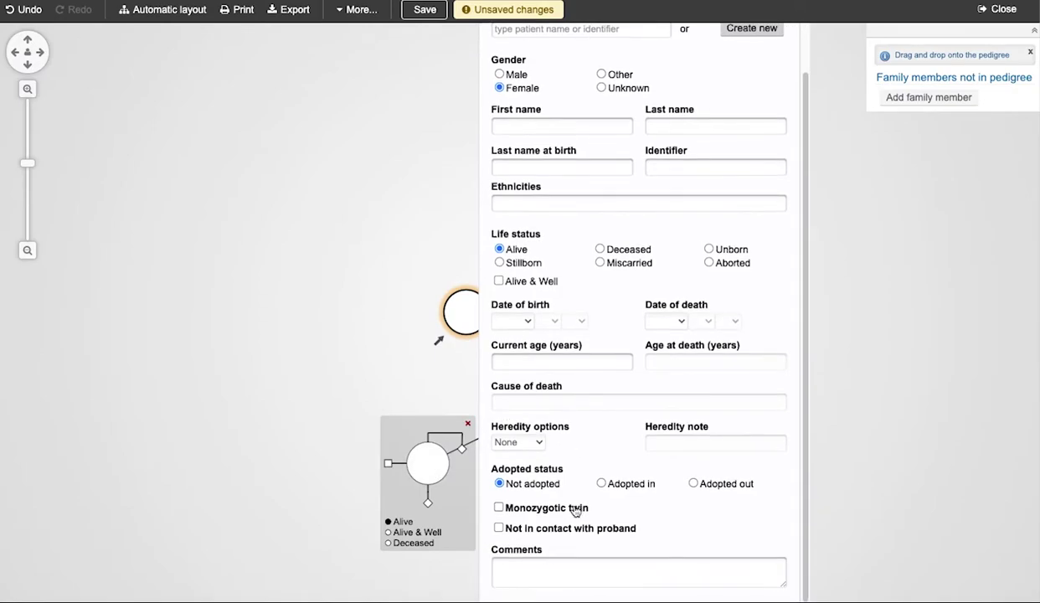
pyautogui.click(499, 509)
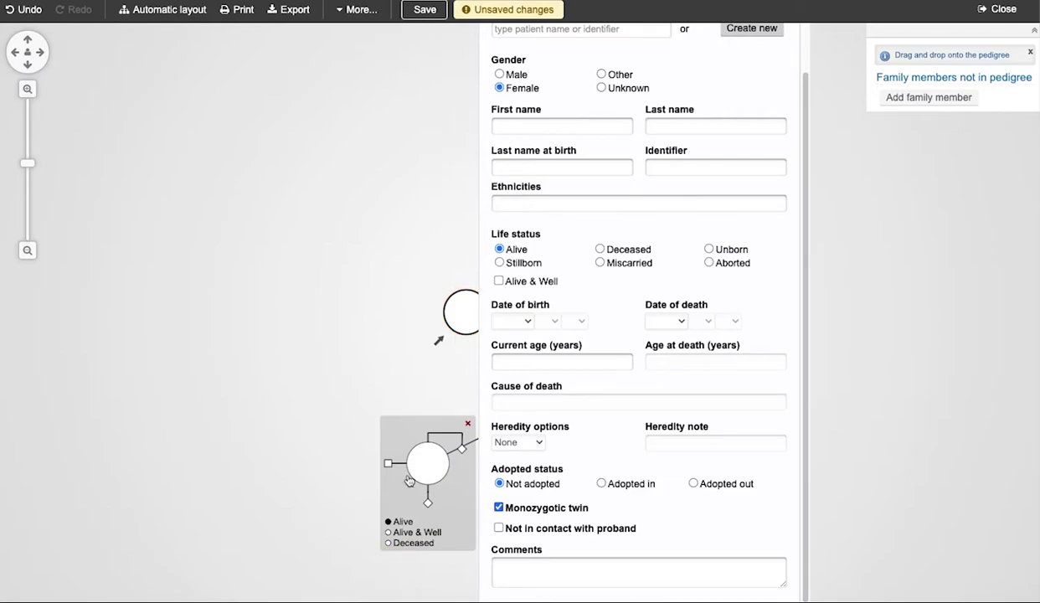
pyautogui.click(342, 453)
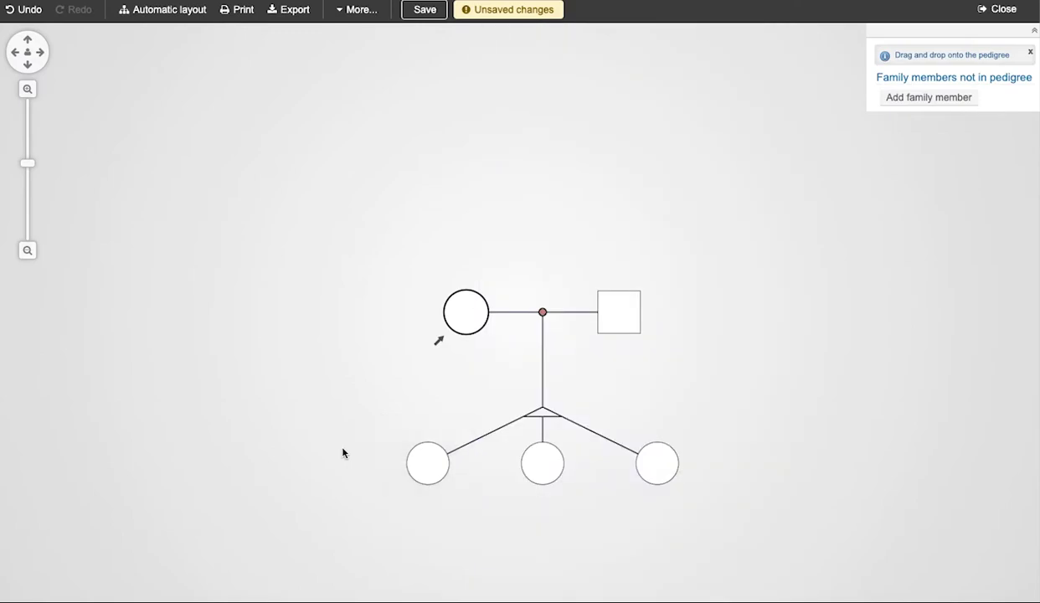
pyautogui.click(553, 474)
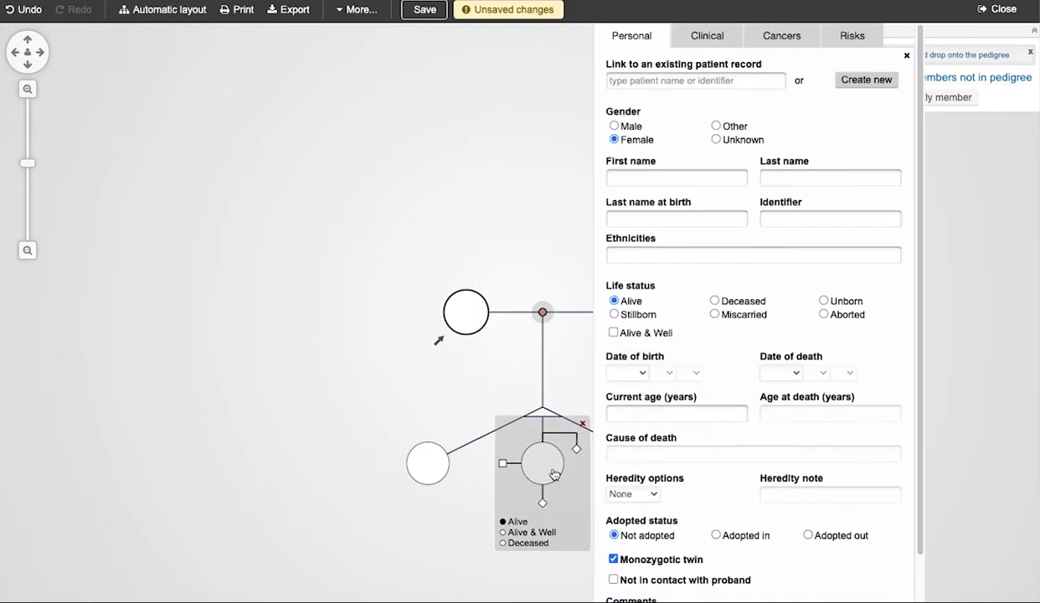
pyautogui.click(614, 126)
pyautogui.click(529, 149)
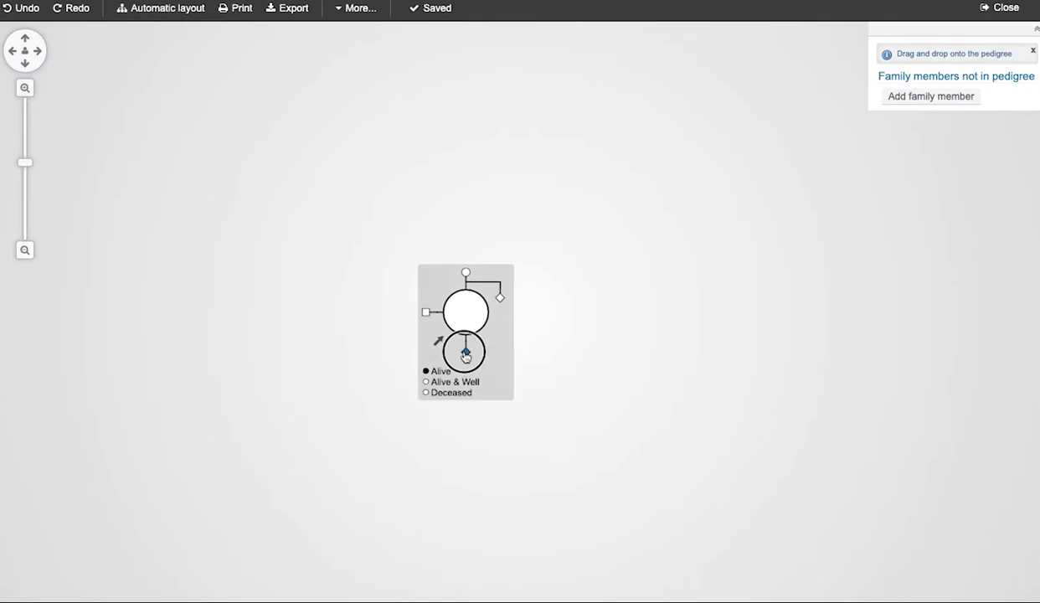
# Add a child group below the woman and set it to 3 persons, female.
pyautogui.click(466, 354)
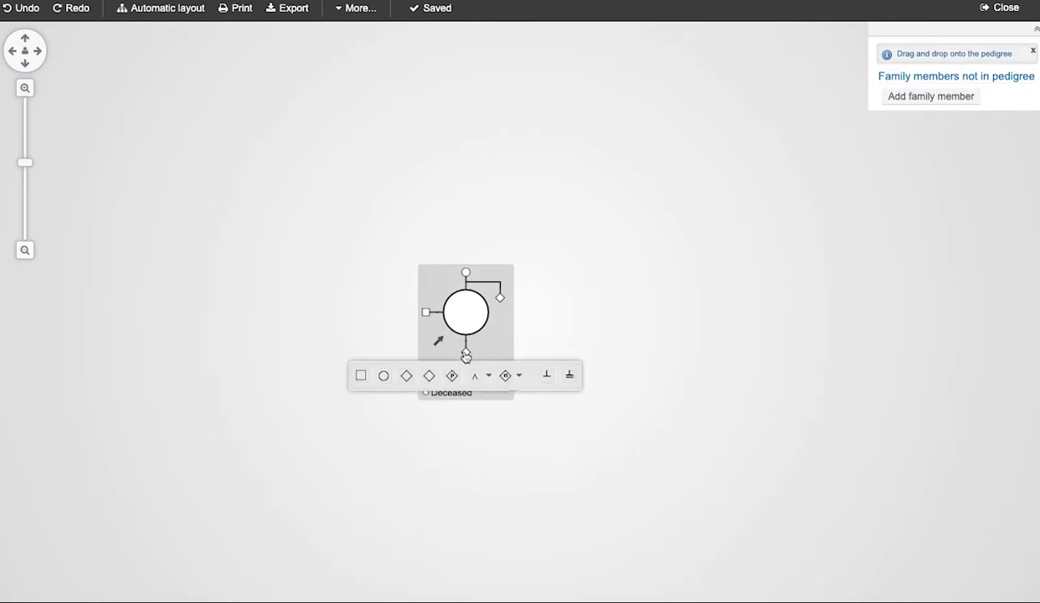
pyautogui.click(506, 377)
pyautogui.click(556, 463)
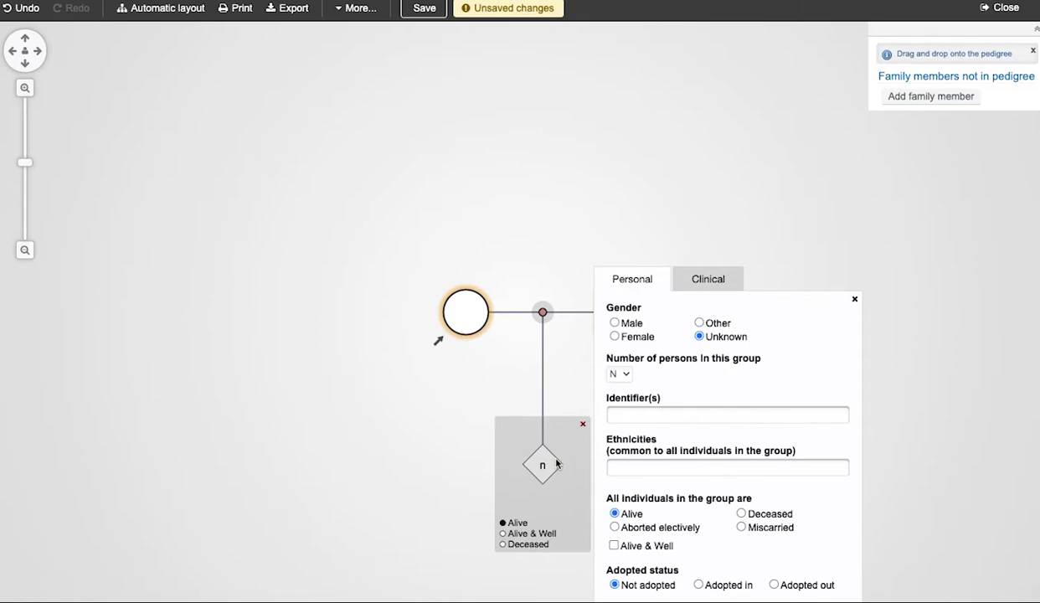
pyautogui.click(624, 372)
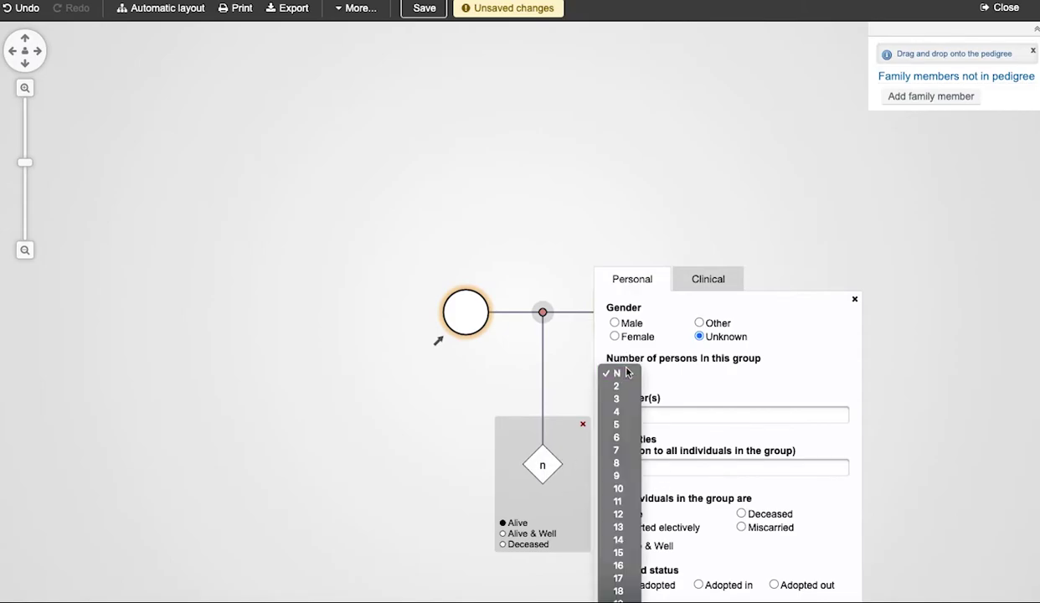
pyautogui.click(616, 399)
pyautogui.click(616, 337)
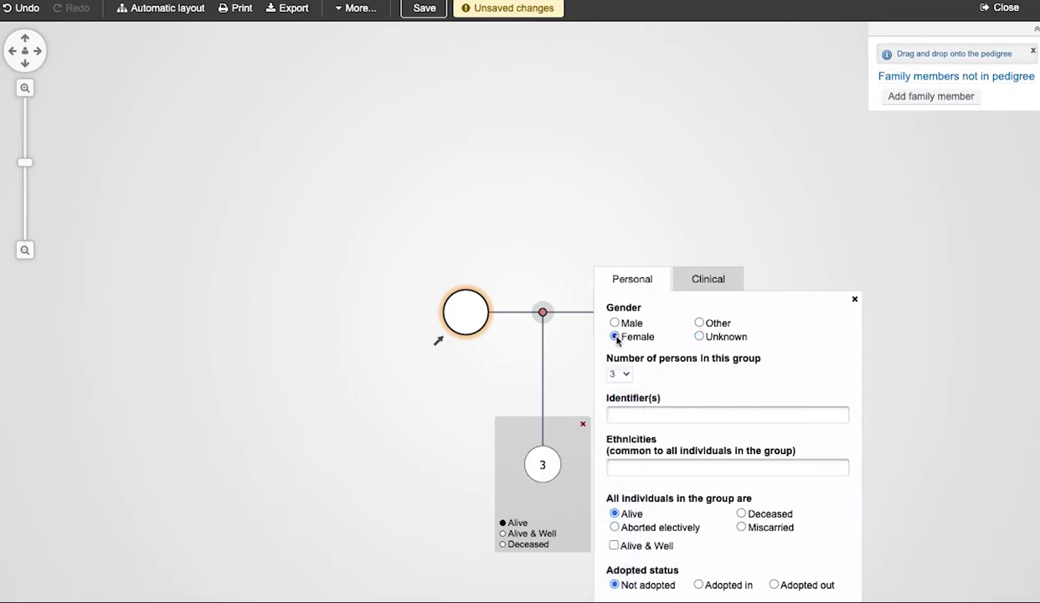
pyautogui.click(504, 262)
# Add another group of three children and make the group female.
pyautogui.click(465, 350)
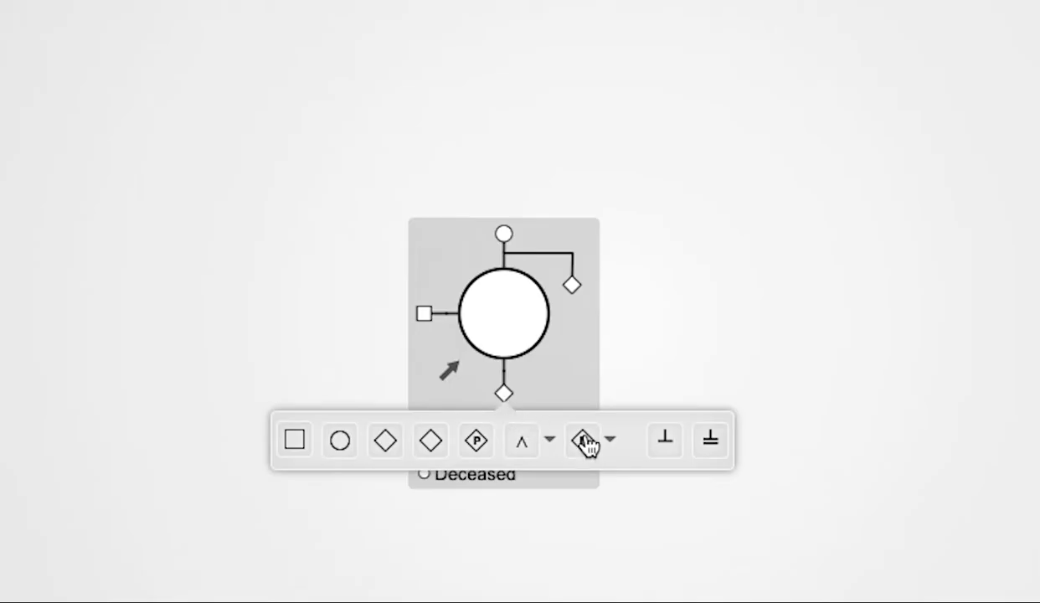
pyautogui.click(584, 439)
pyautogui.click(473, 406)
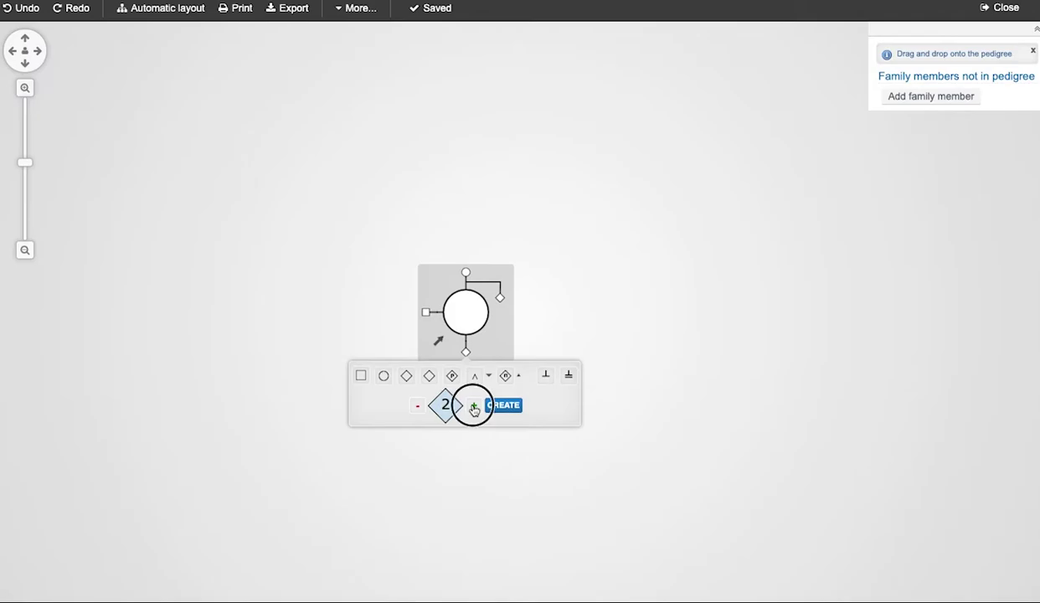
pyautogui.click(473, 406)
pyautogui.click(502, 405)
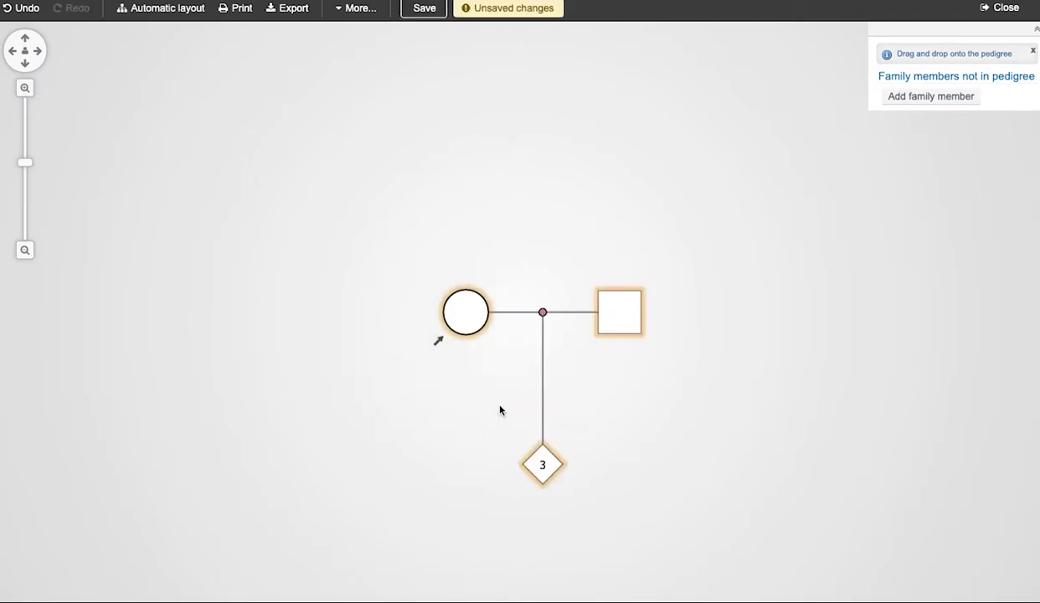
pyautogui.click(542, 464)
pyautogui.click(615, 336)
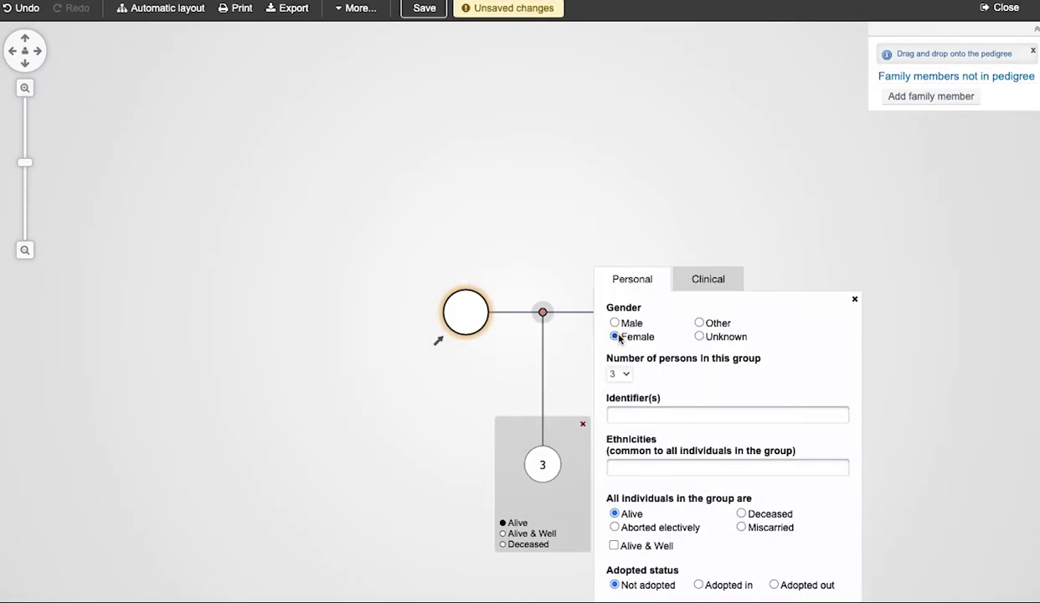
pyautogui.click(554, 259)
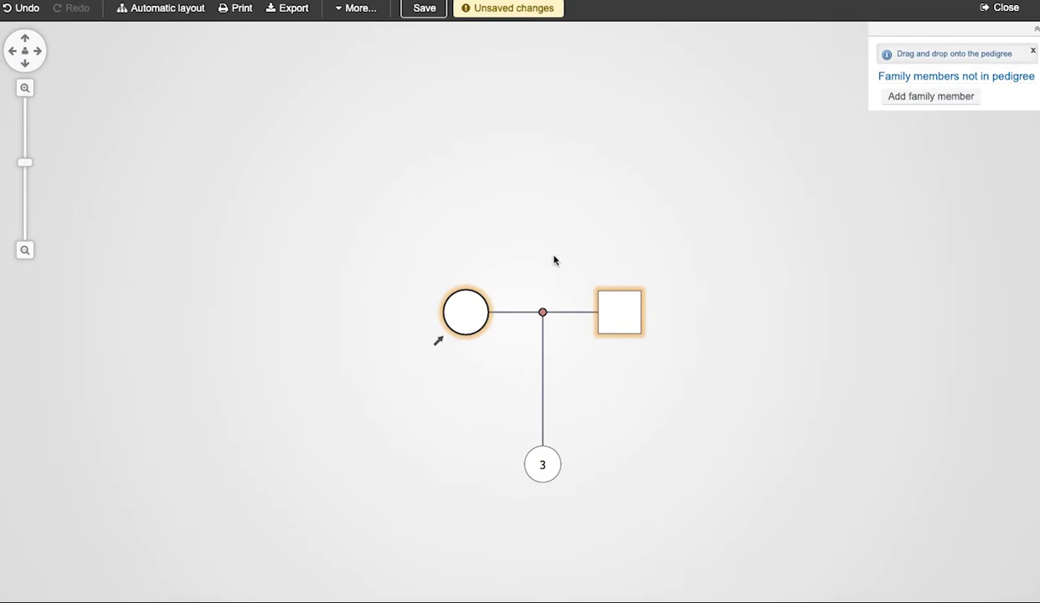
# Set the pregnancy to male, the left child to female and the right child to male.
pyautogui.click(541, 464)
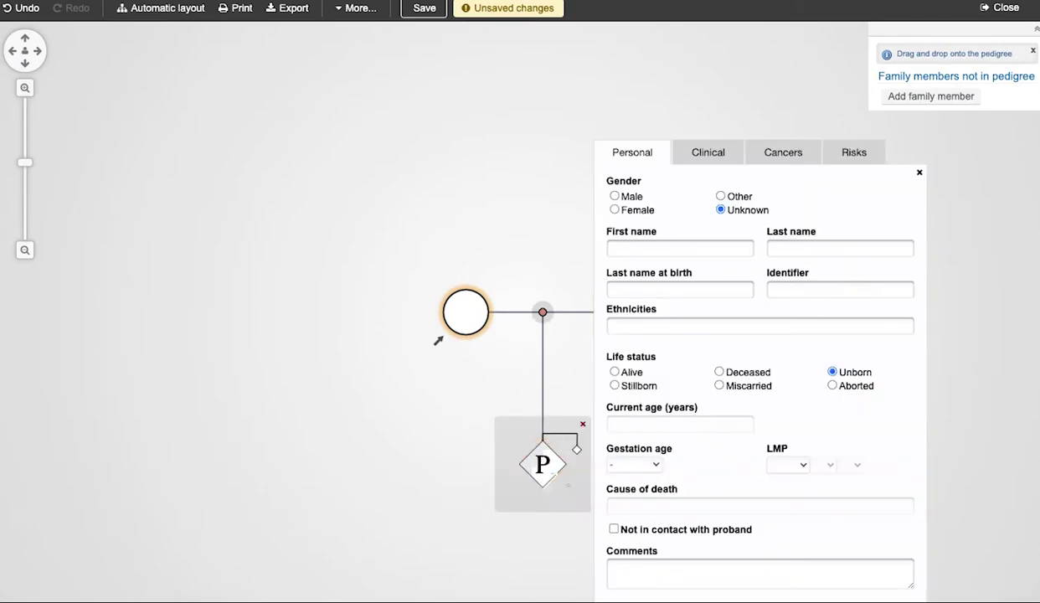
pyautogui.click(615, 198)
pyautogui.click(546, 202)
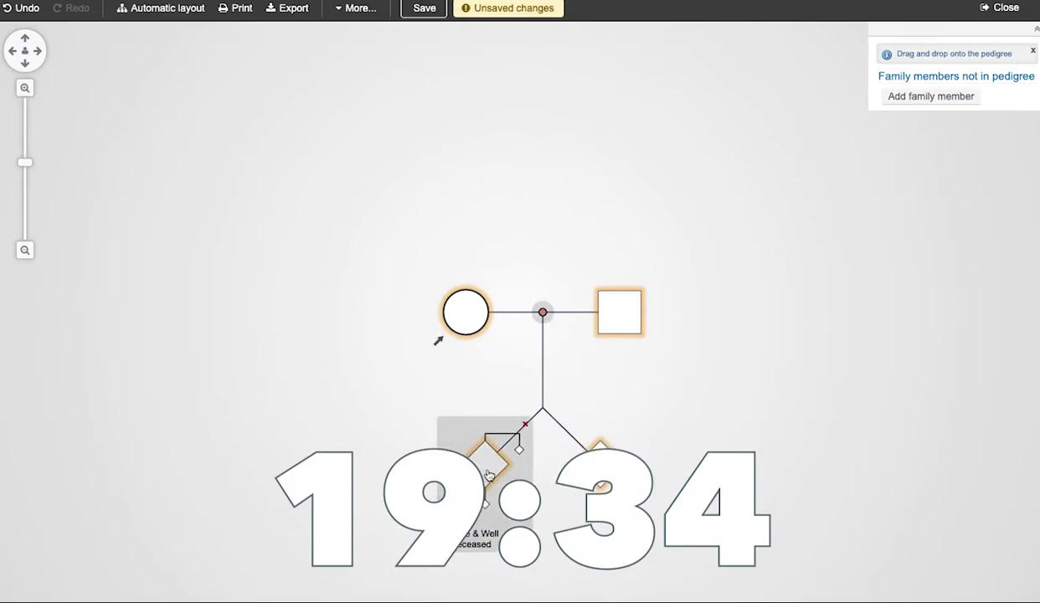
pyautogui.click(489, 475)
pyautogui.click(557, 138)
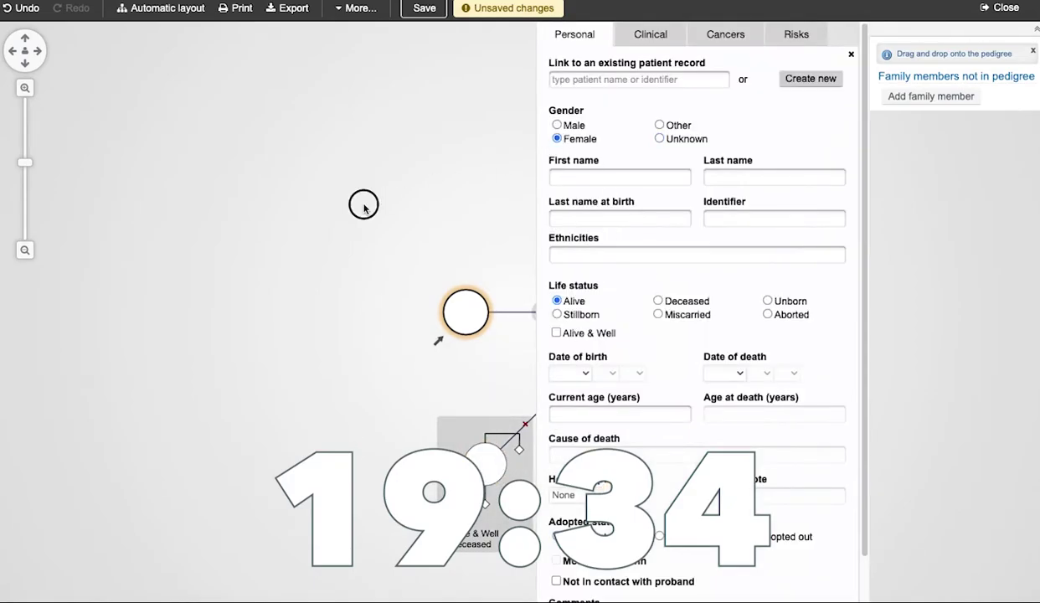
pyautogui.click(364, 206)
pyautogui.click(607, 441)
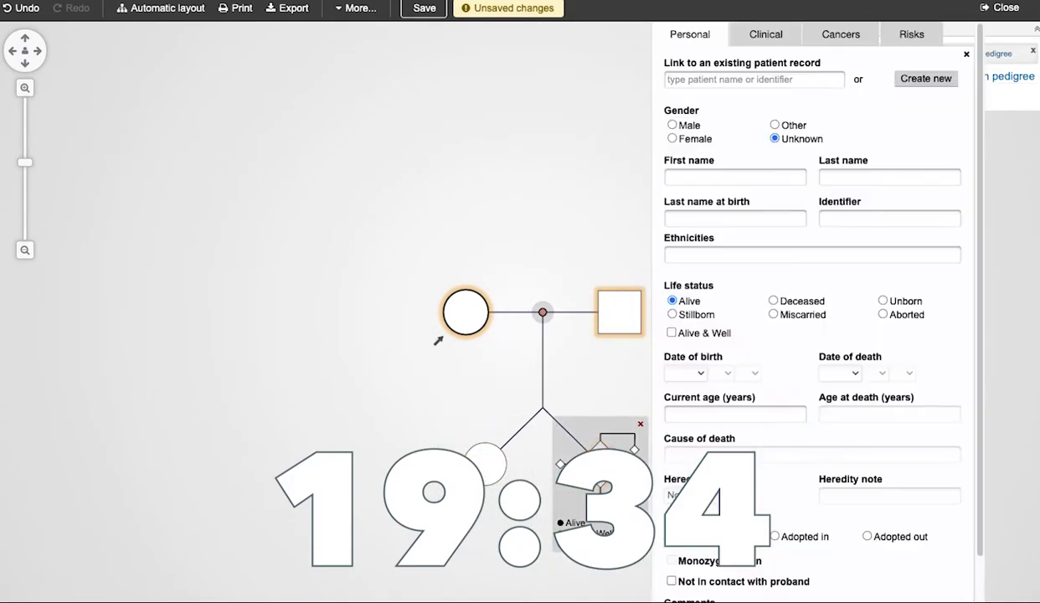
pyautogui.click(671, 124)
pyautogui.click(535, 128)
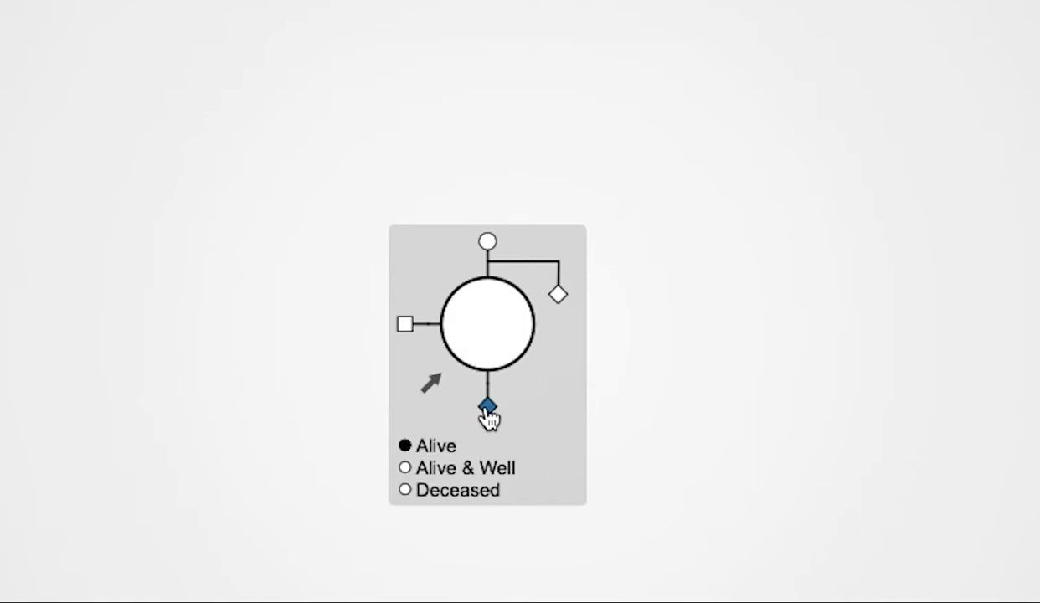
# Mark the woman as childless, then change her status to infertile.
pyautogui.click(488, 408)
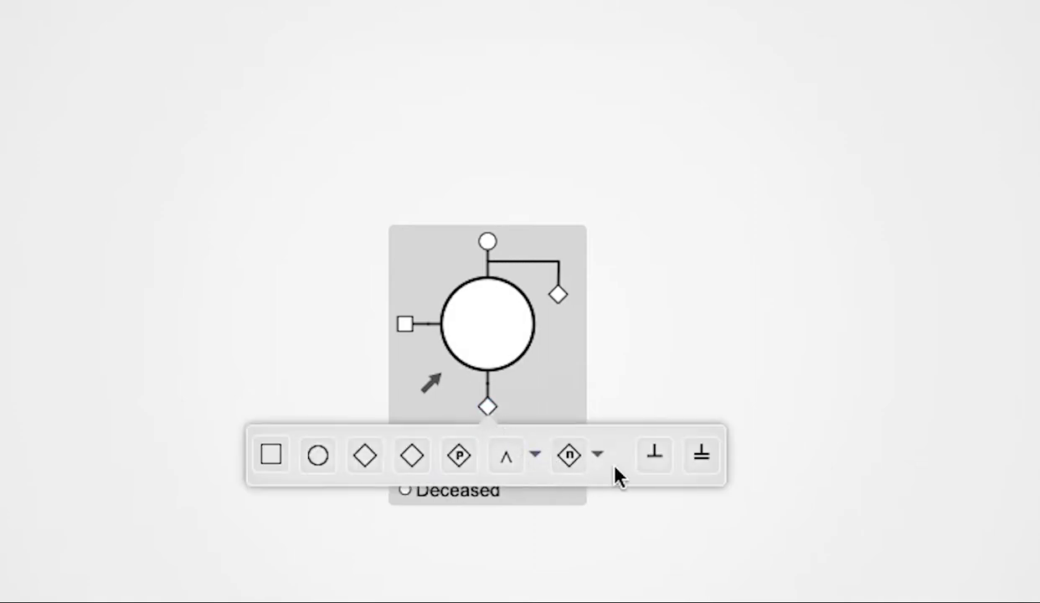
pyautogui.click(653, 458)
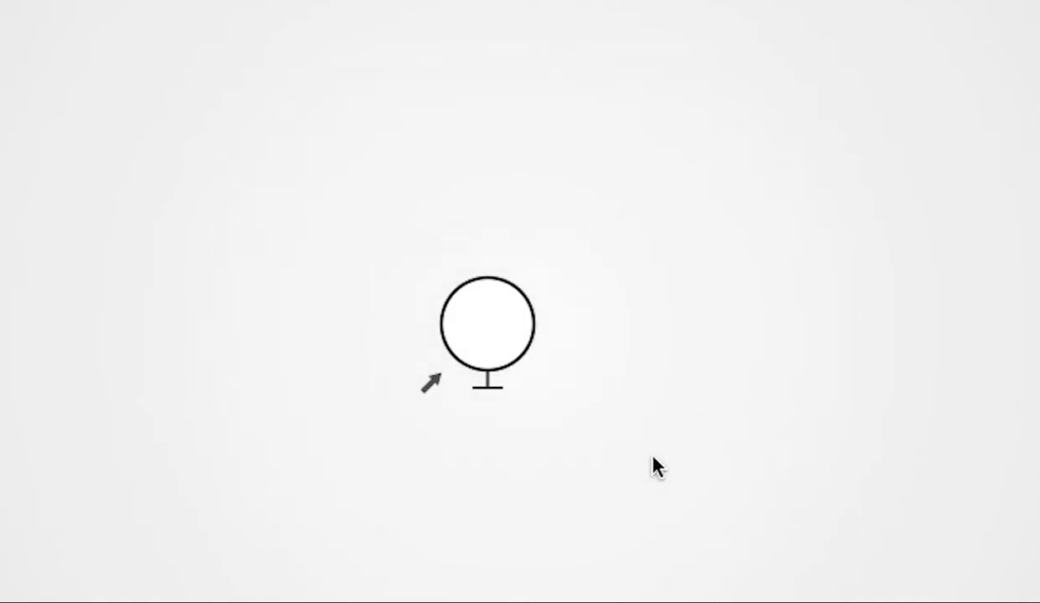
pyautogui.moveTo(506, 379)
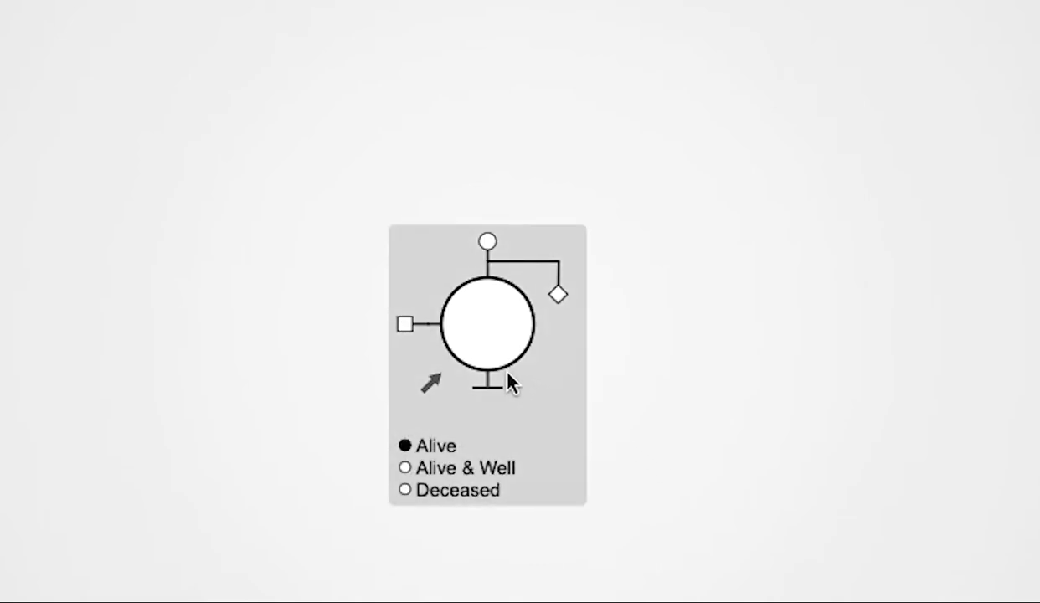
pyautogui.click(488, 407)
pyautogui.click(701, 457)
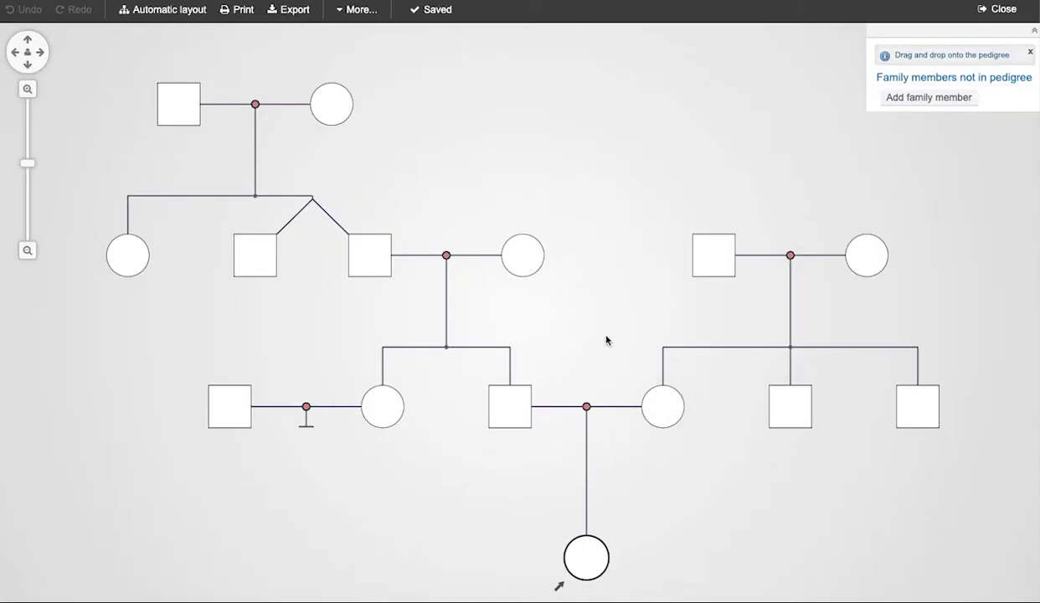
# Drag the top woman's child handle onto the right-hand family's father to make him her child.
pyautogui.moveTo(343, 94)
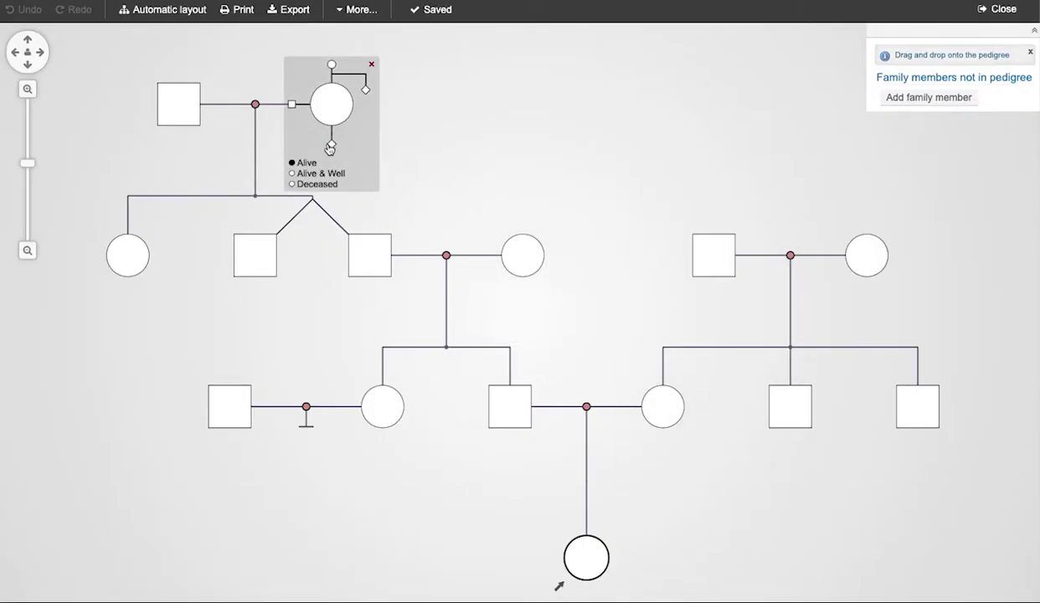
pyautogui.moveTo(332, 147); pyautogui.dragTo(715, 248)
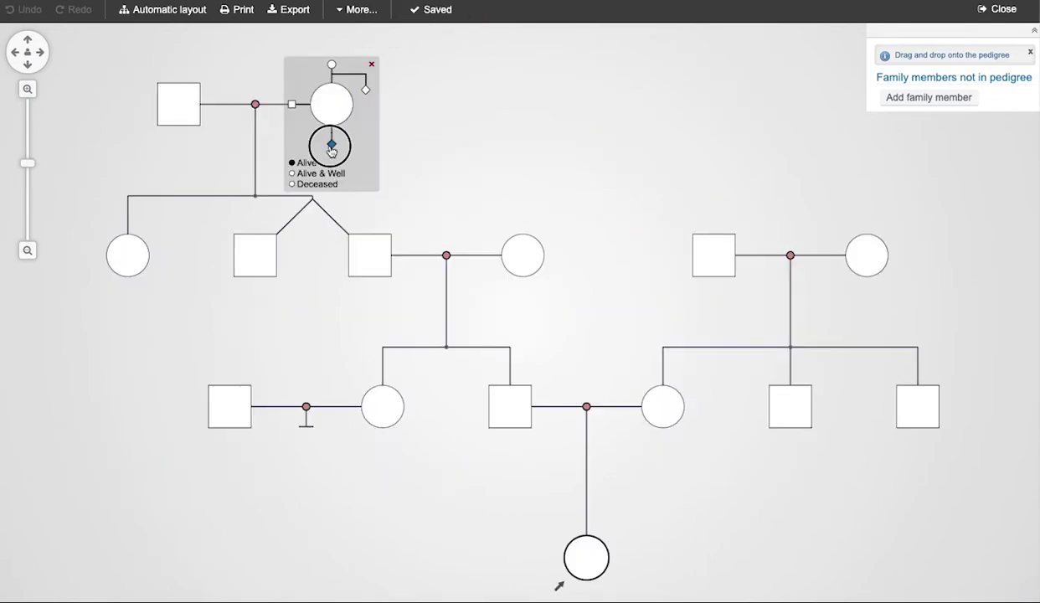
pyautogui.moveTo(331, 147); pyautogui.dragTo(441, 171)
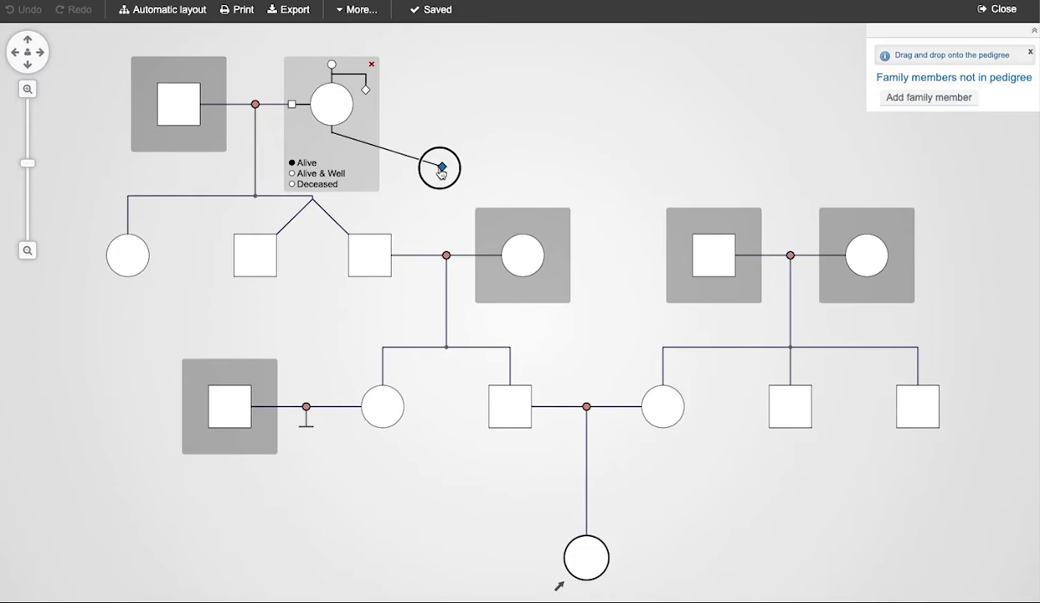
pyautogui.moveTo(442, 172); pyautogui.dragTo(689, 173)
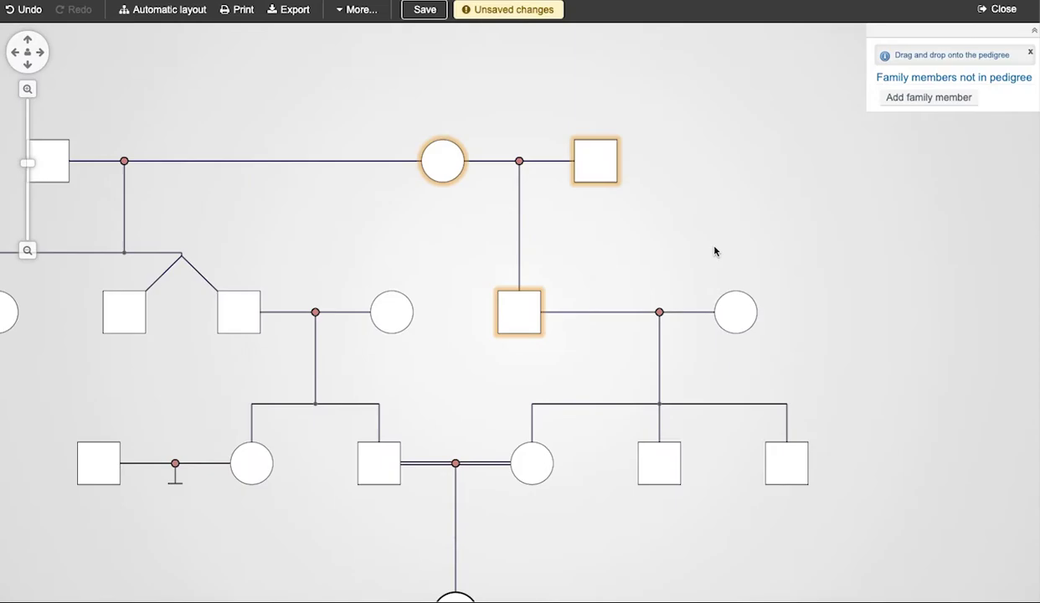
pyautogui.moveTo(233, 224); pyautogui.dragTo(344, 177)
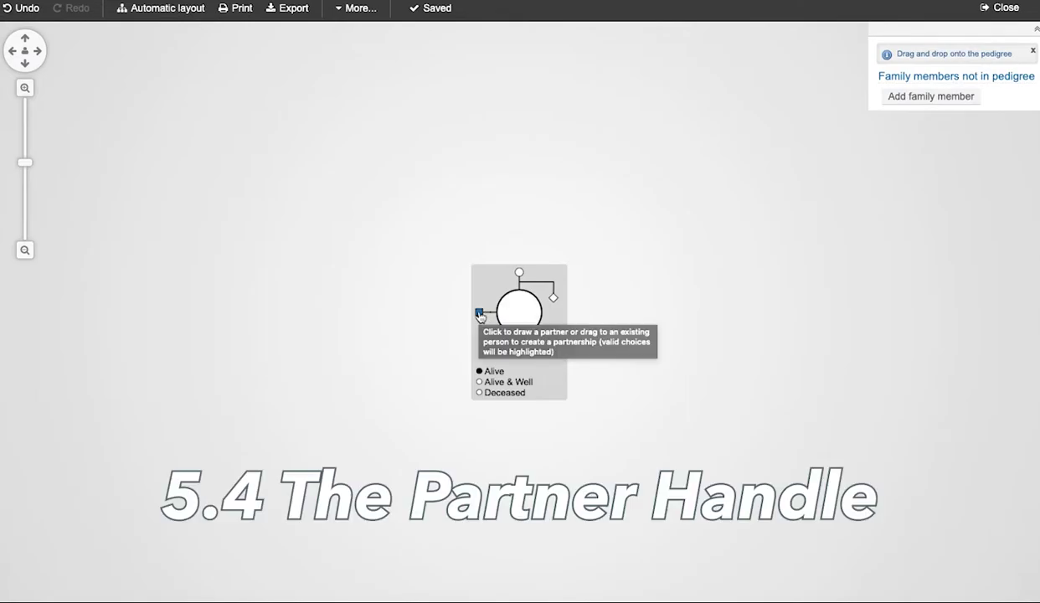
# Add a male partner and an unknown-sex child to the lone woman, then save the pedigree.
pyautogui.click(480, 314)
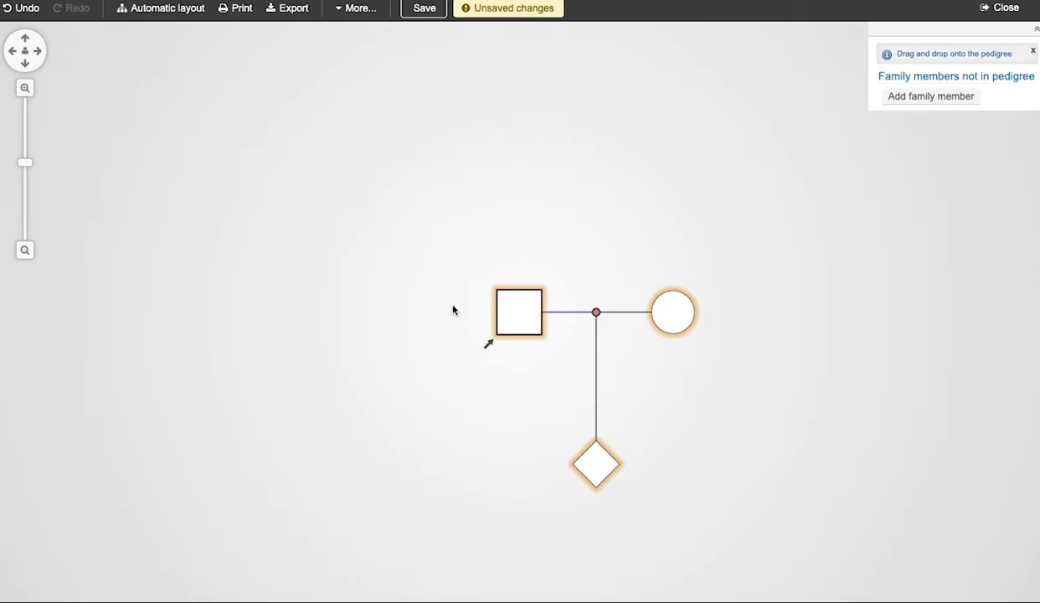
pyautogui.hotkey('ctrl', 's')
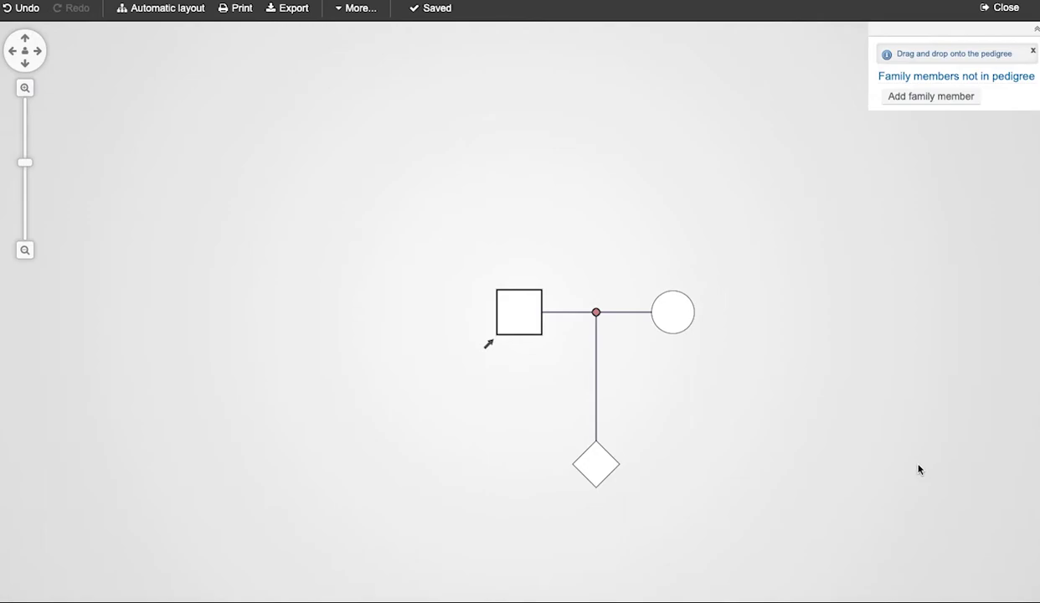
pyautogui.moveTo(615, 456)
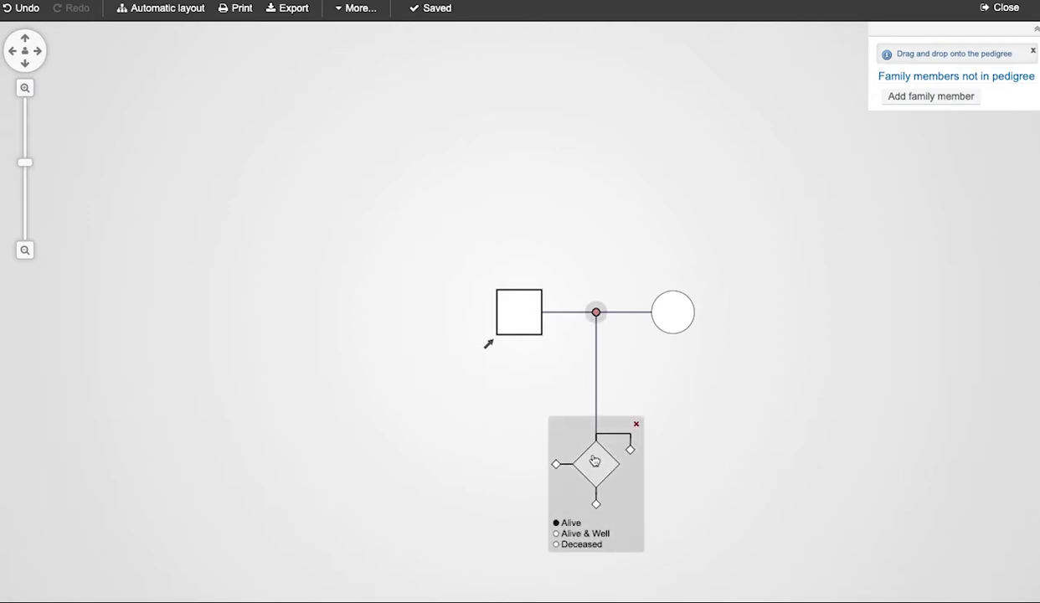
# Set the couple's child to Female, then delete the daughter so the partnership is childless.
pyautogui.click(638, 427)
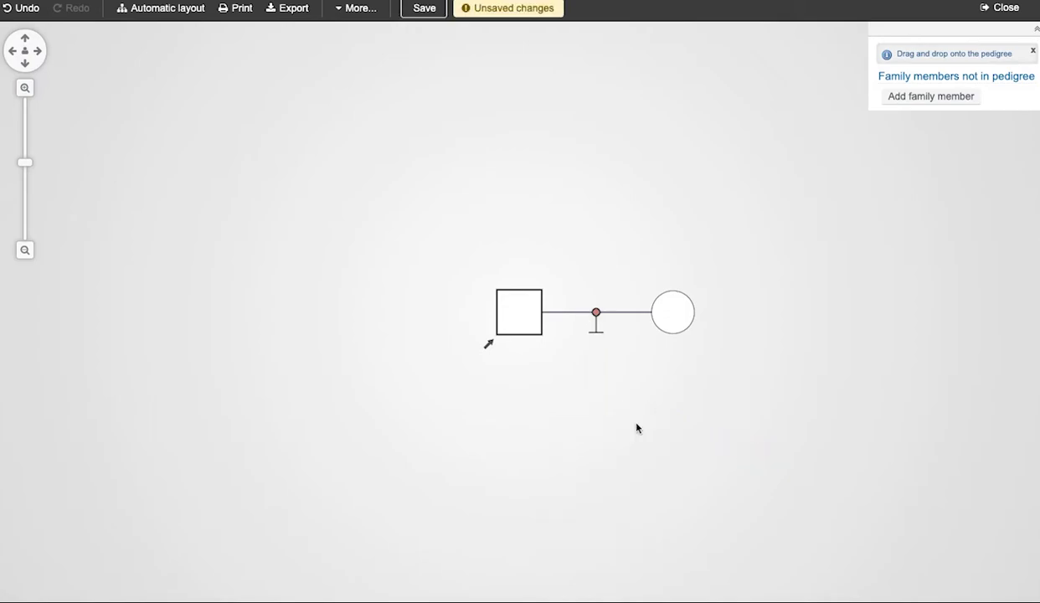
pyautogui.hotkey('ctrl', 'z')
pyautogui.moveTo(598, 473)
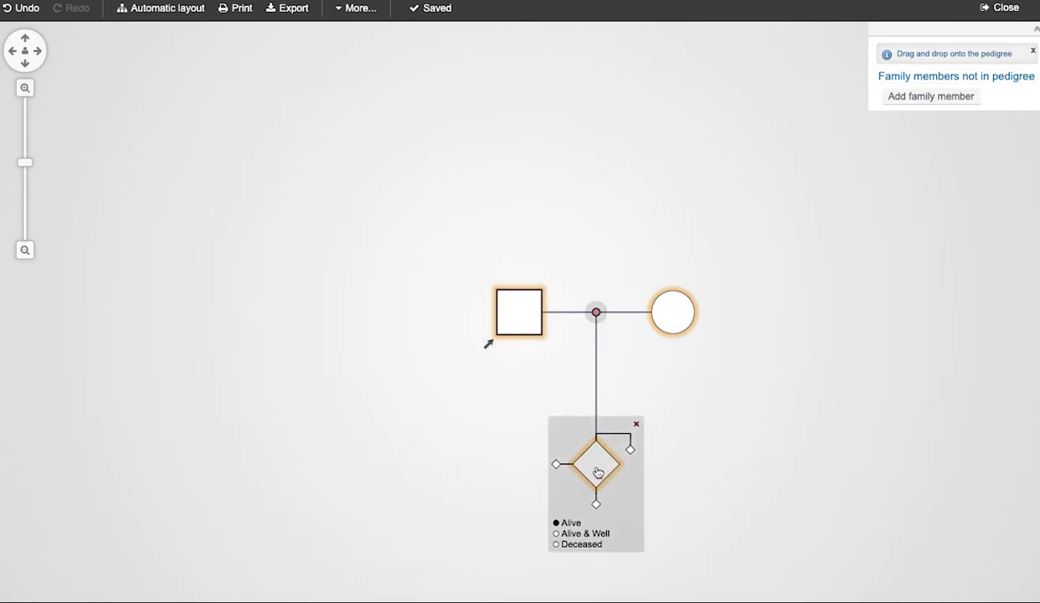
pyautogui.click(597, 473)
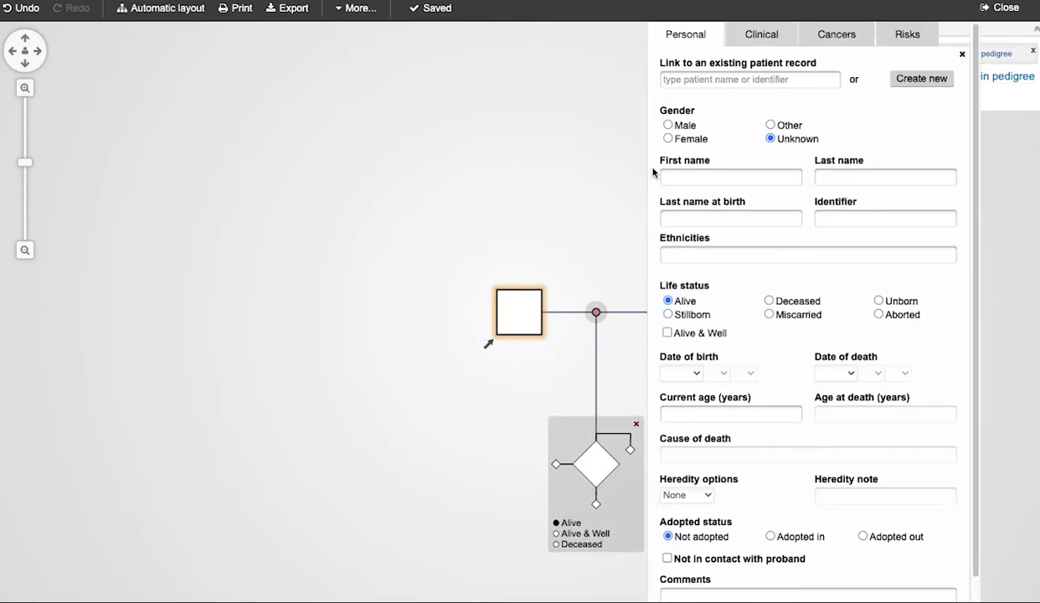
pyautogui.click(668, 139)
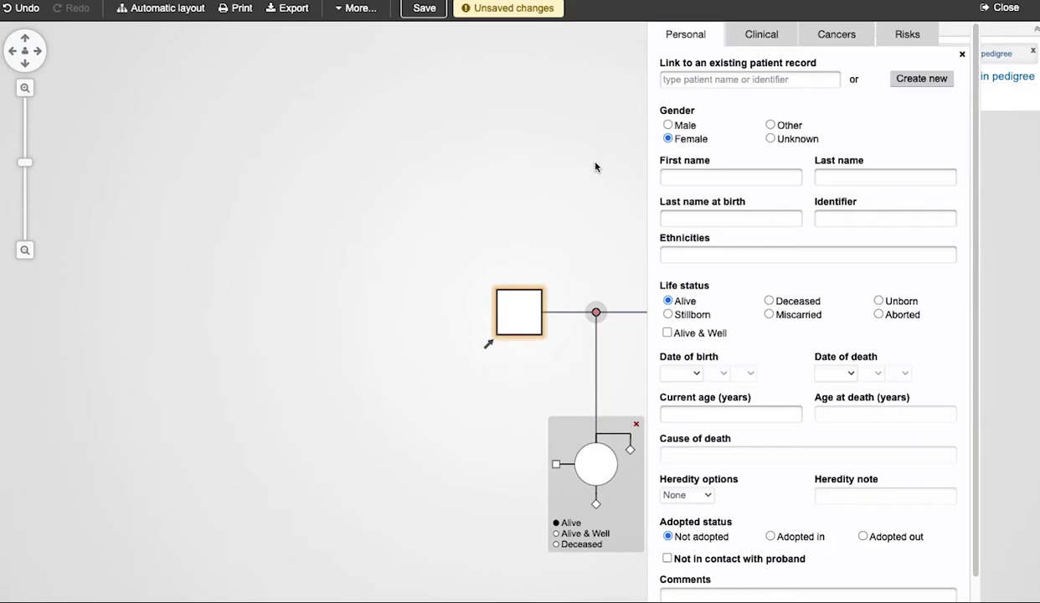
pyautogui.click(596, 166)
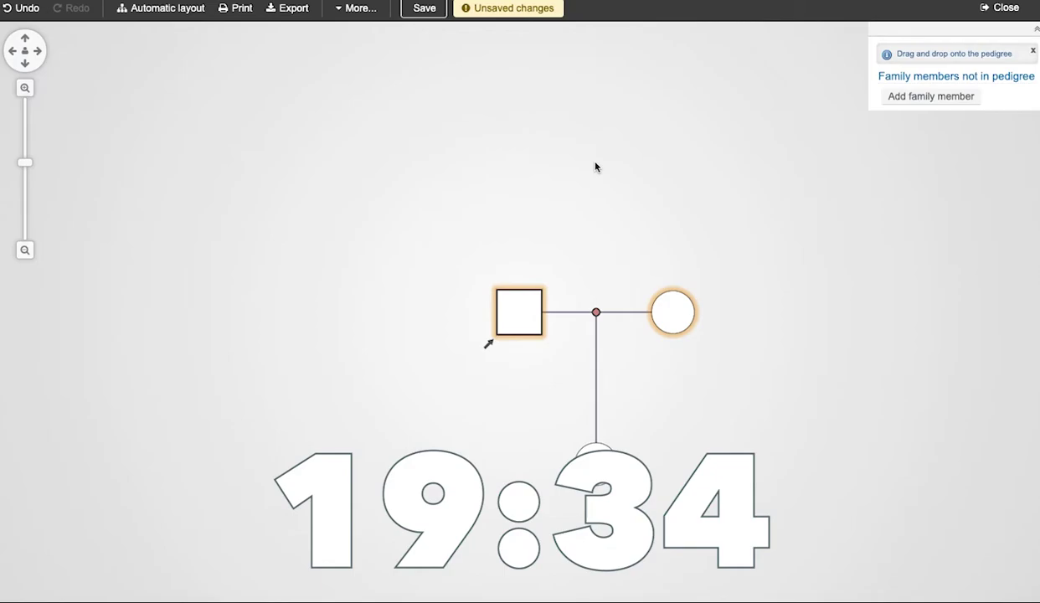
pyautogui.hotkey('ctrl', 'z')
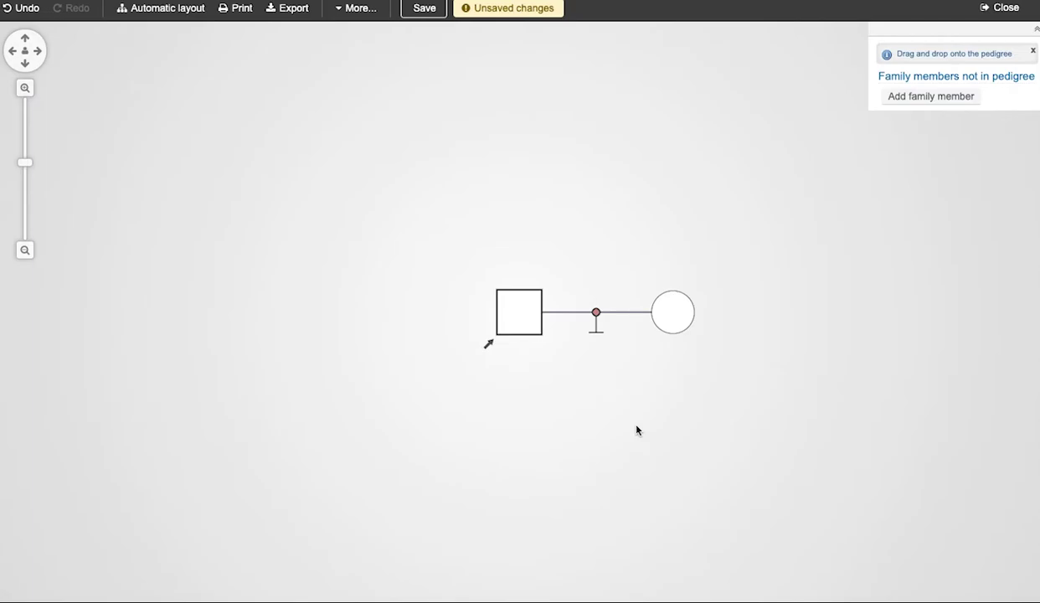
# Mark the couple as Infertile, then undo back to the saved one-child pedigree.
pyautogui.click(597, 314)
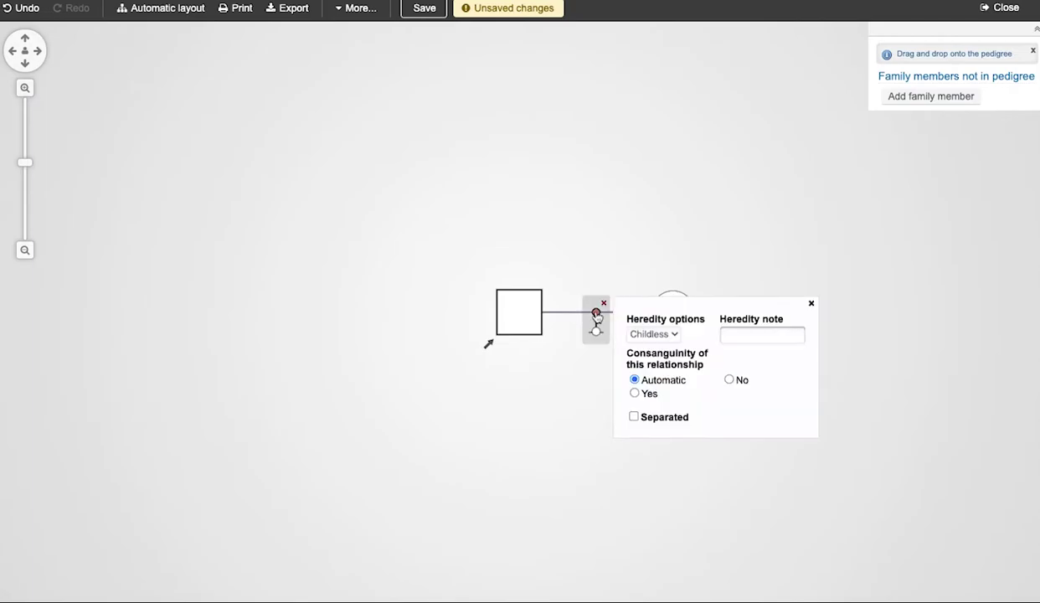
pyautogui.click(658, 334)
pyautogui.click(659, 346)
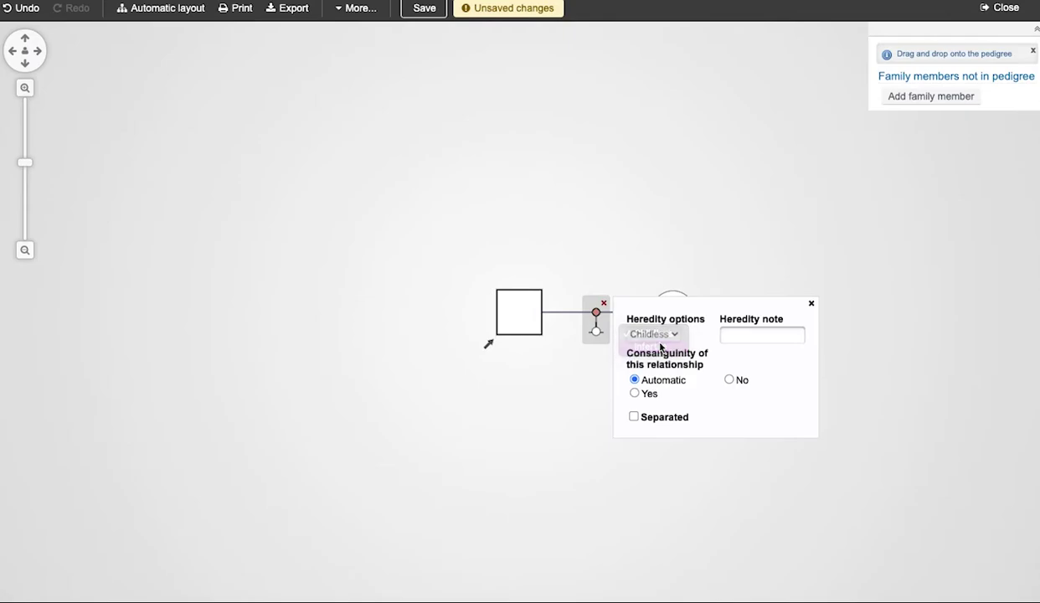
pyautogui.click(599, 374)
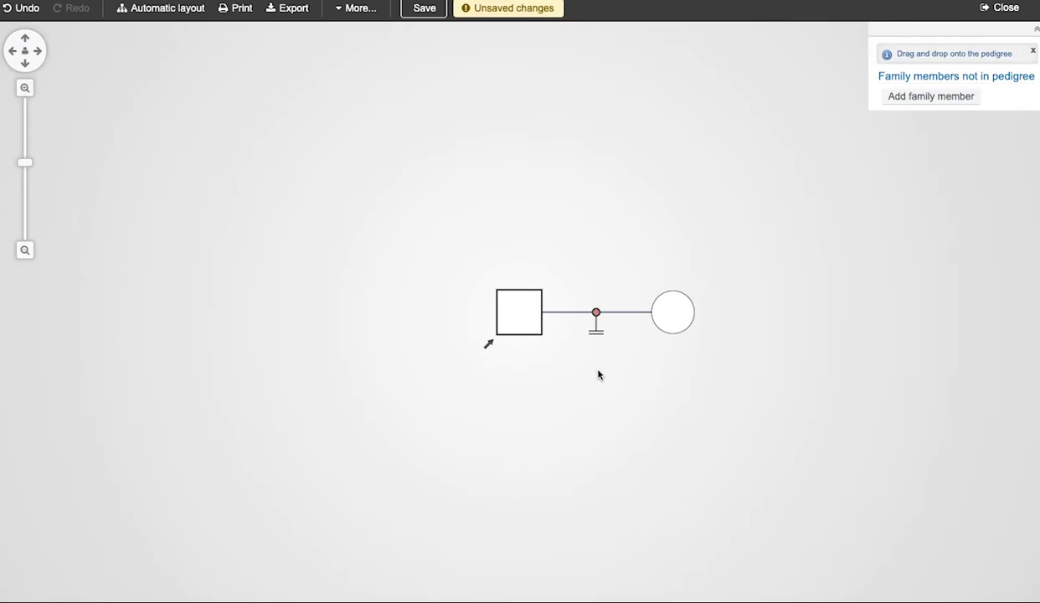
pyautogui.hotkey('ctrl', 'z')
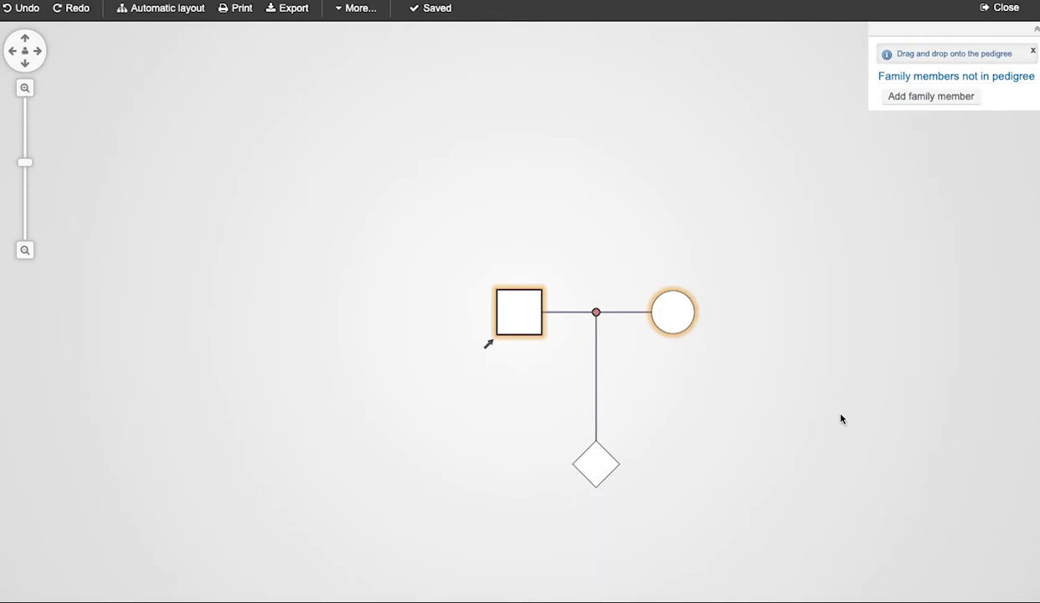
# Switch the female partner's gender to Male in her personal details.
pyautogui.click(662, 322)
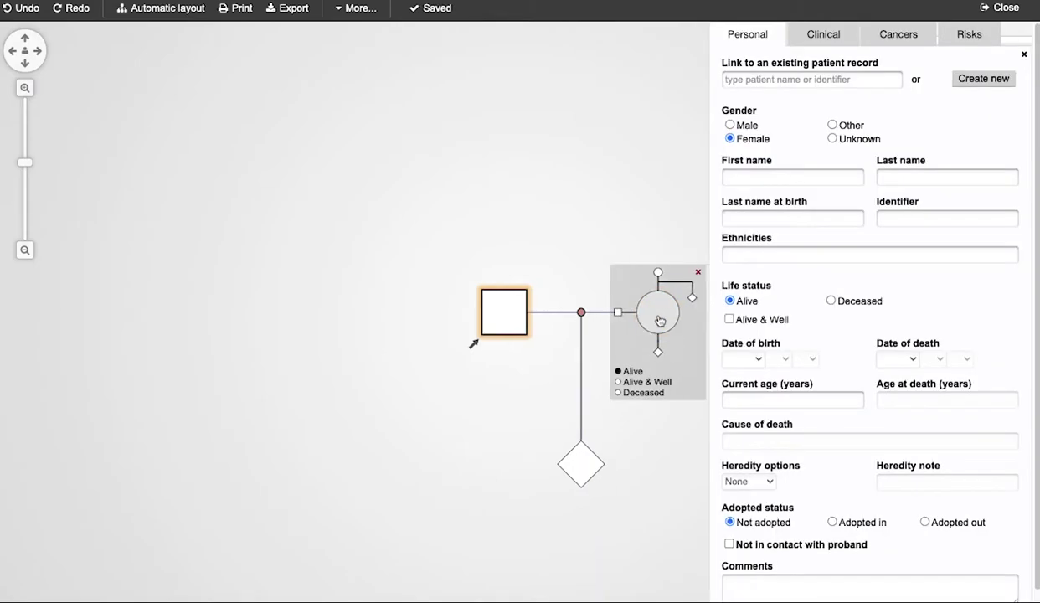
pyautogui.click(730, 125)
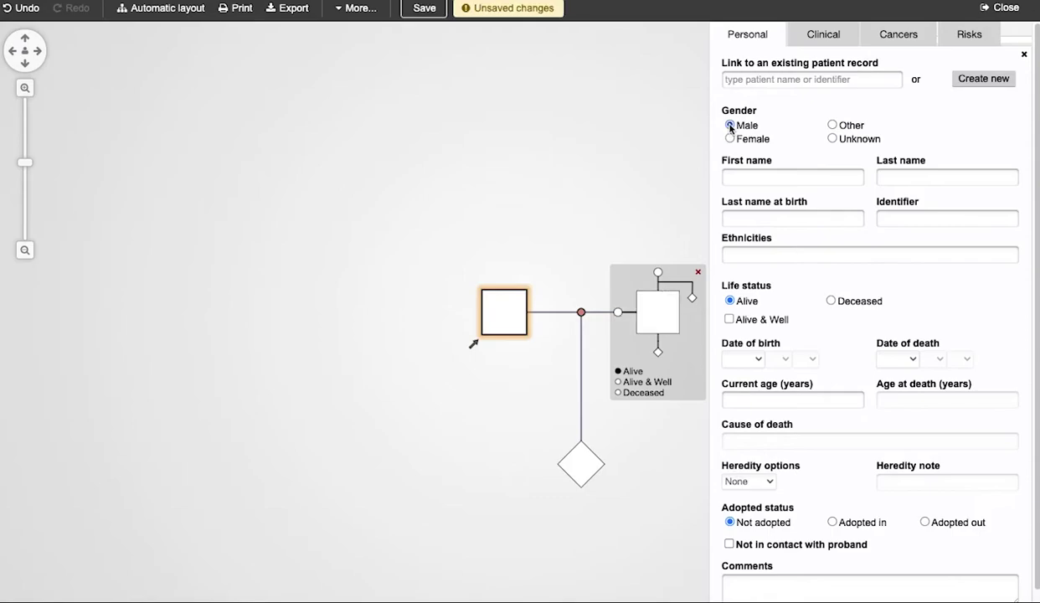
pyautogui.click(689, 159)
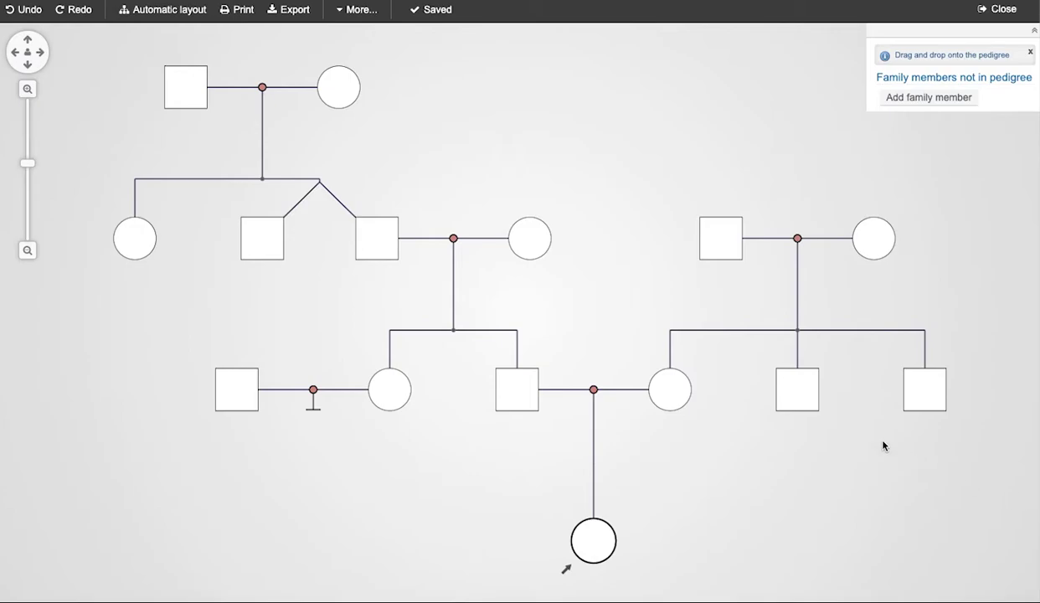
# Make the right-hand family's middle son a partner of the second-generation woman.
pyautogui.moveTo(787, 397)
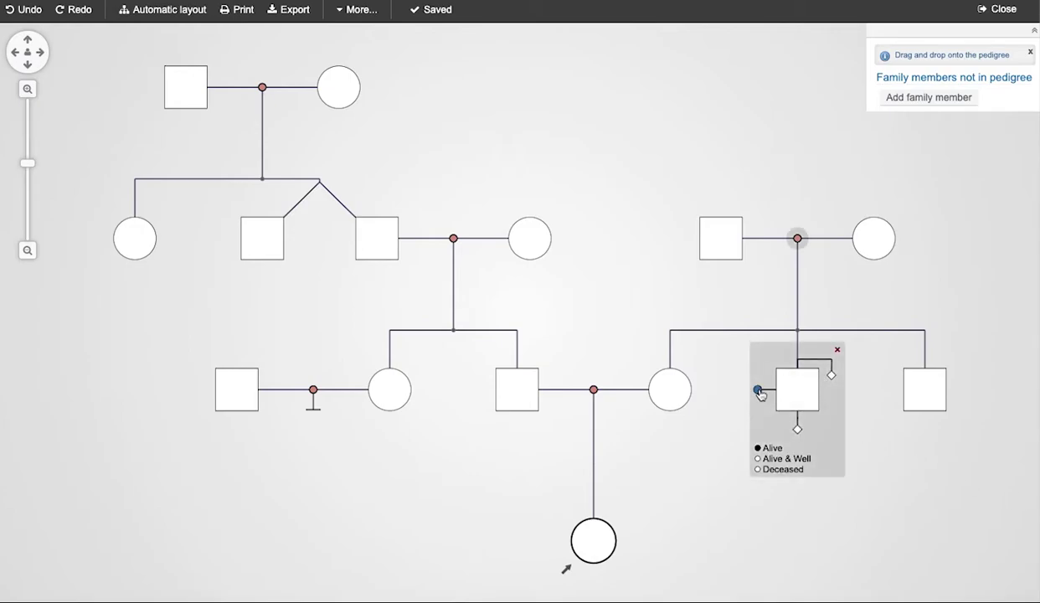
pyautogui.moveTo(758, 392); pyautogui.dragTo(552, 267)
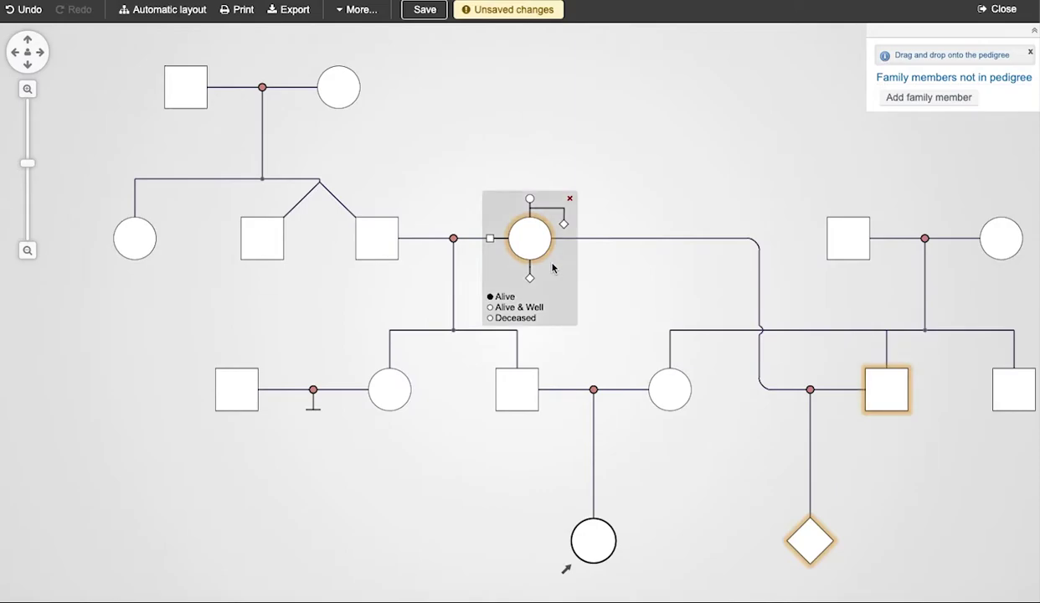
pyautogui.click(29, 251)
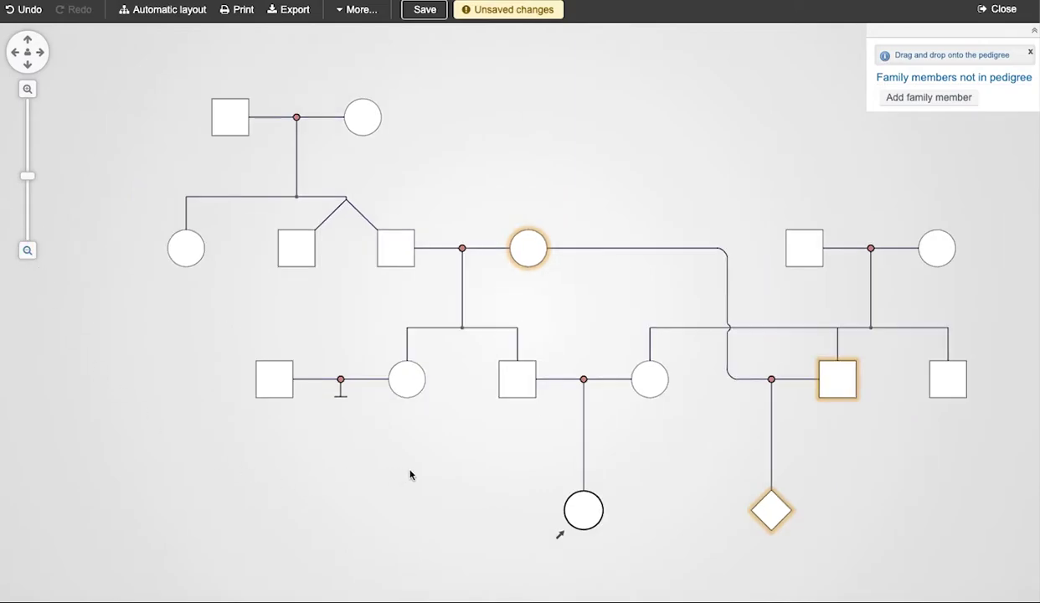
# Join the square and circle as partners with a child.
pyautogui.moveTo(469, 471); pyautogui.dragTo(429, 473)
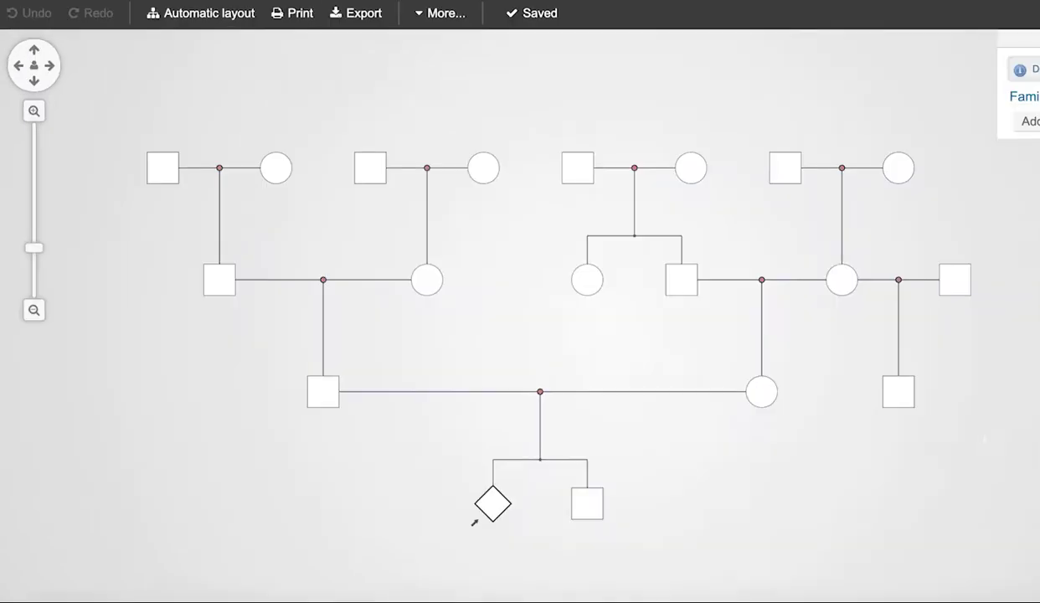
pyautogui.moveTo(916, 413)
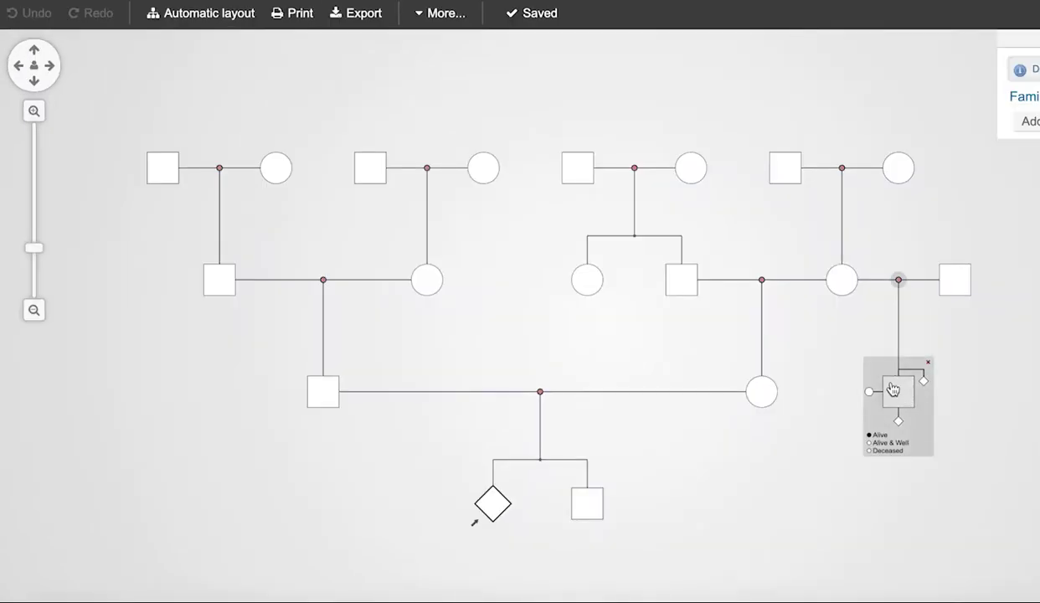
pyautogui.moveTo(868, 391); pyautogui.dragTo(766, 404)
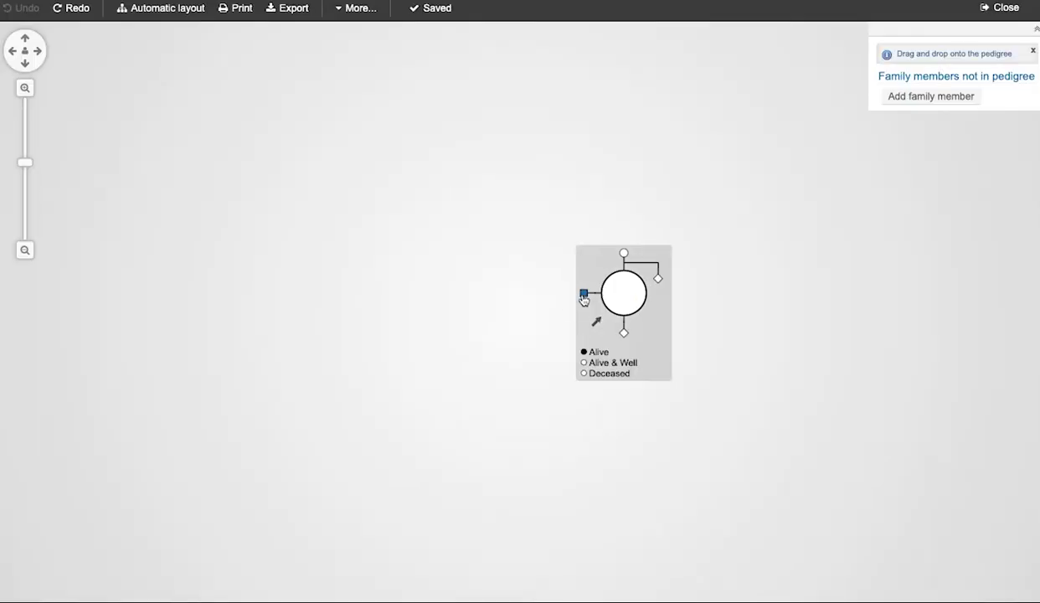
# Create a male partner and an unknown-sex child for the lone woman.
pyautogui.click(583, 294)
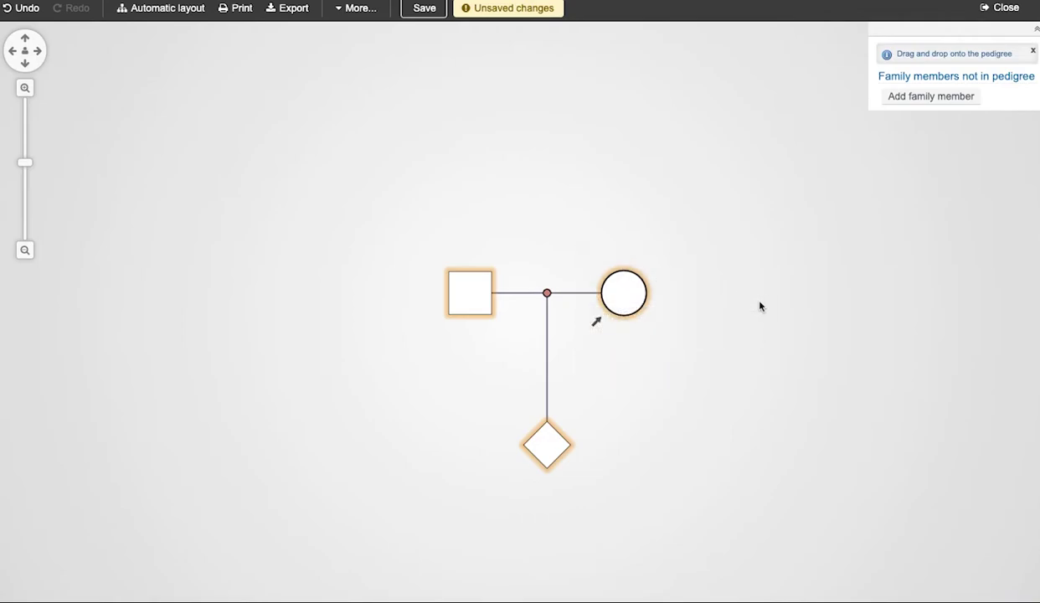
pyautogui.moveTo(547, 311)
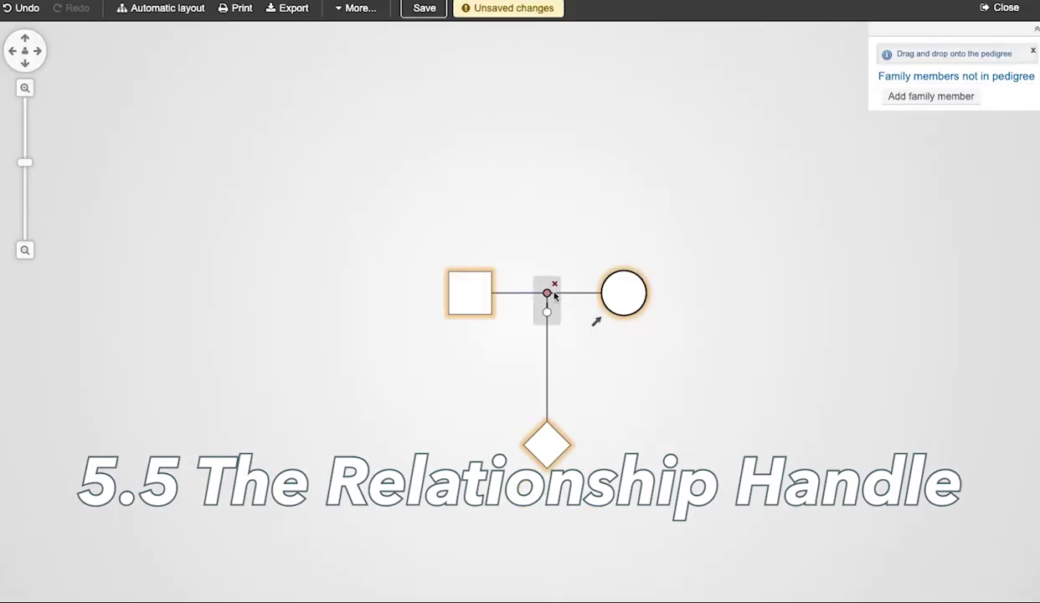
pyautogui.click(547, 294)
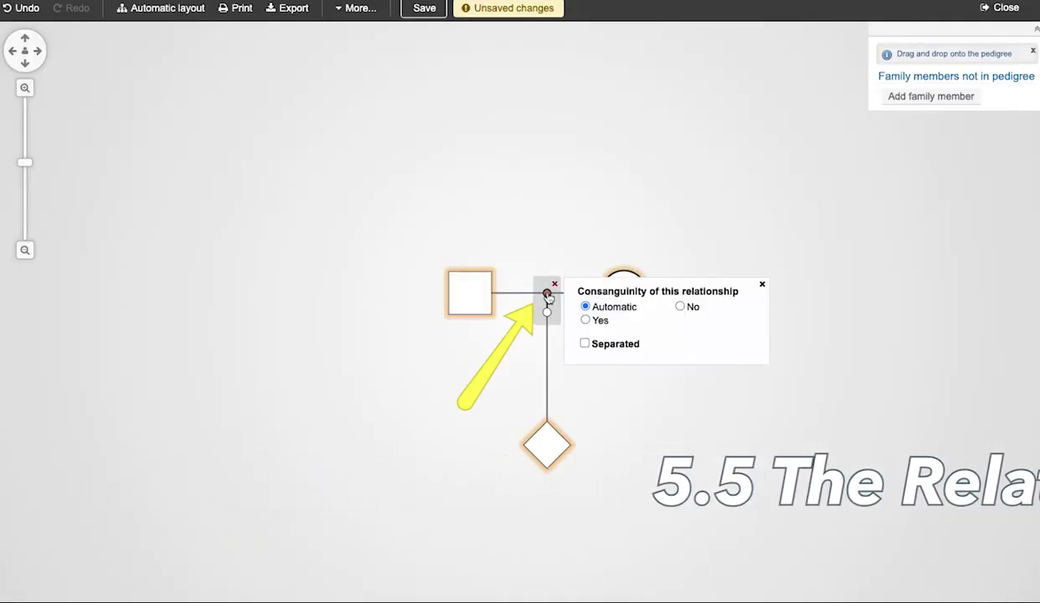
pyautogui.click(586, 321)
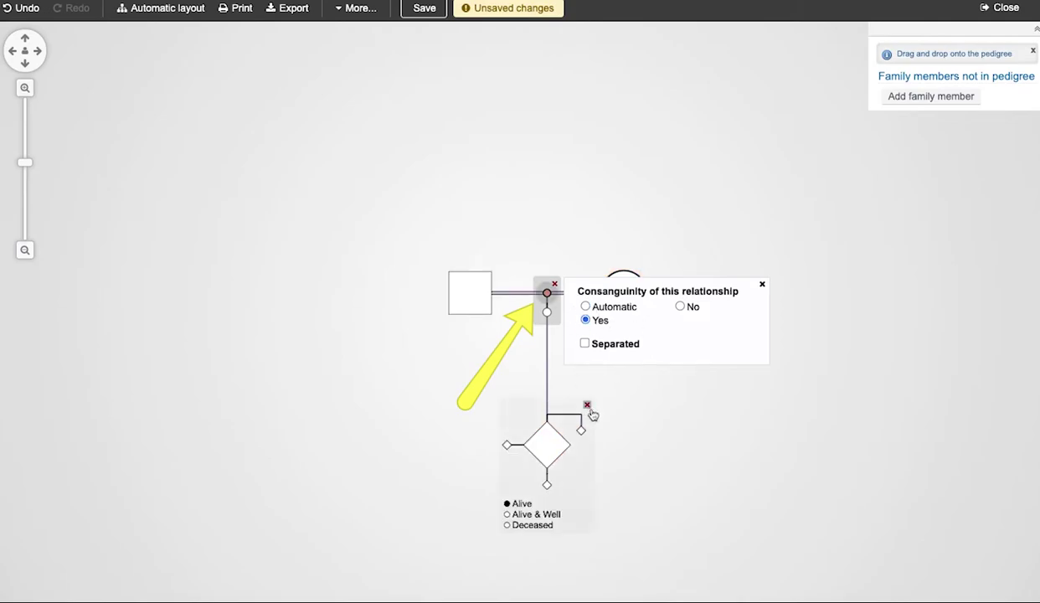
pyautogui.click(672, 425)
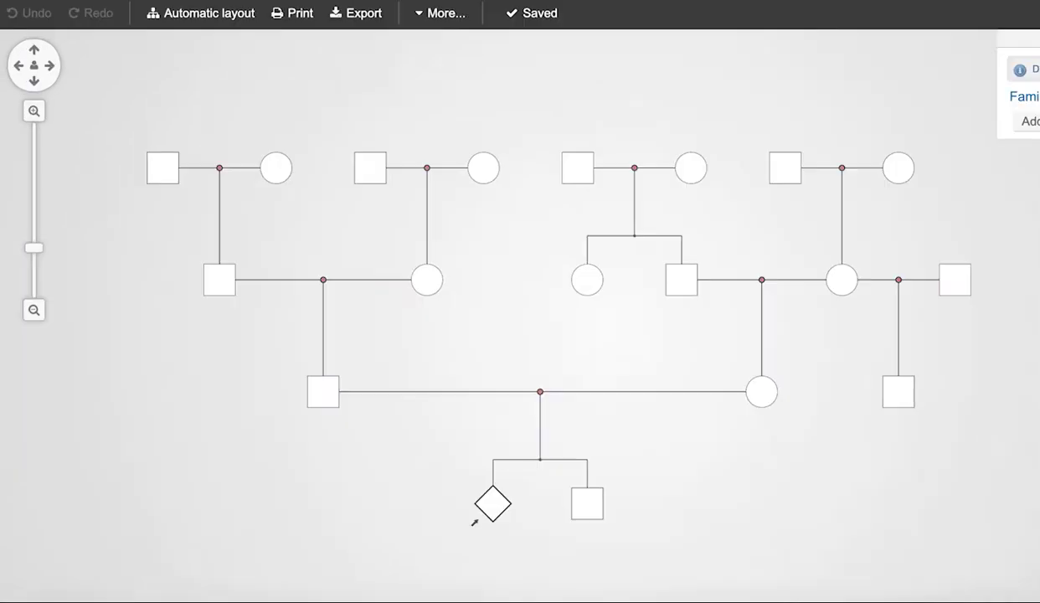
pyautogui.moveTo(920, 414)
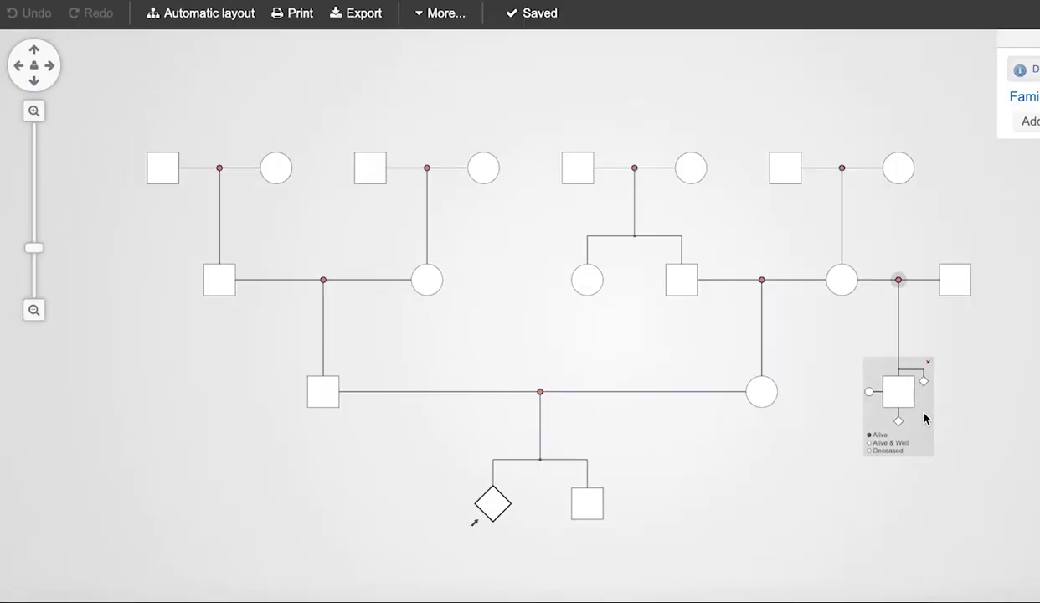
pyautogui.moveTo(871, 392); pyautogui.dragTo(768, 406)
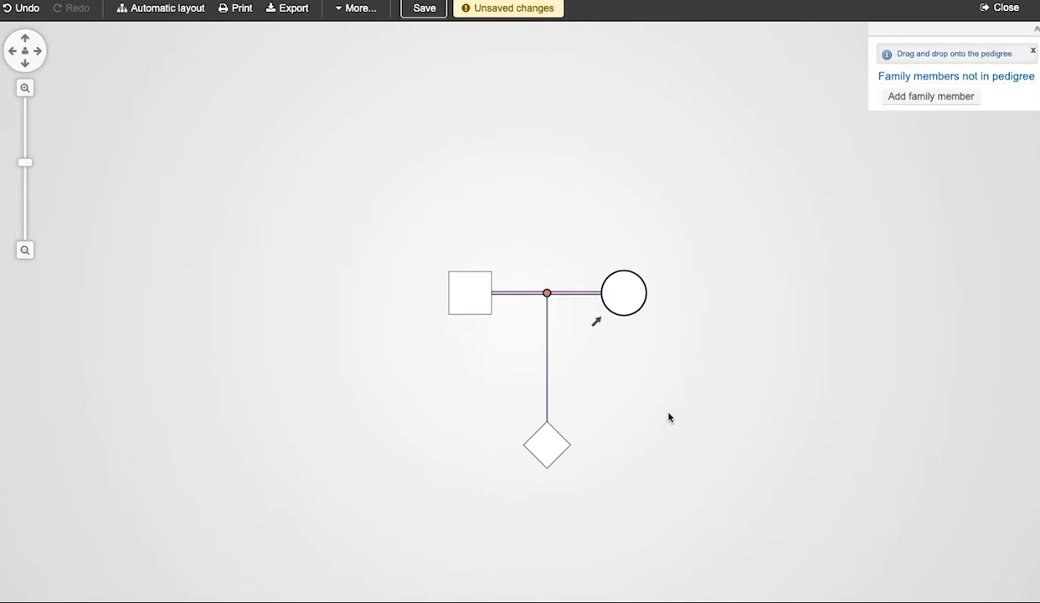
pyautogui.click(20, 8)
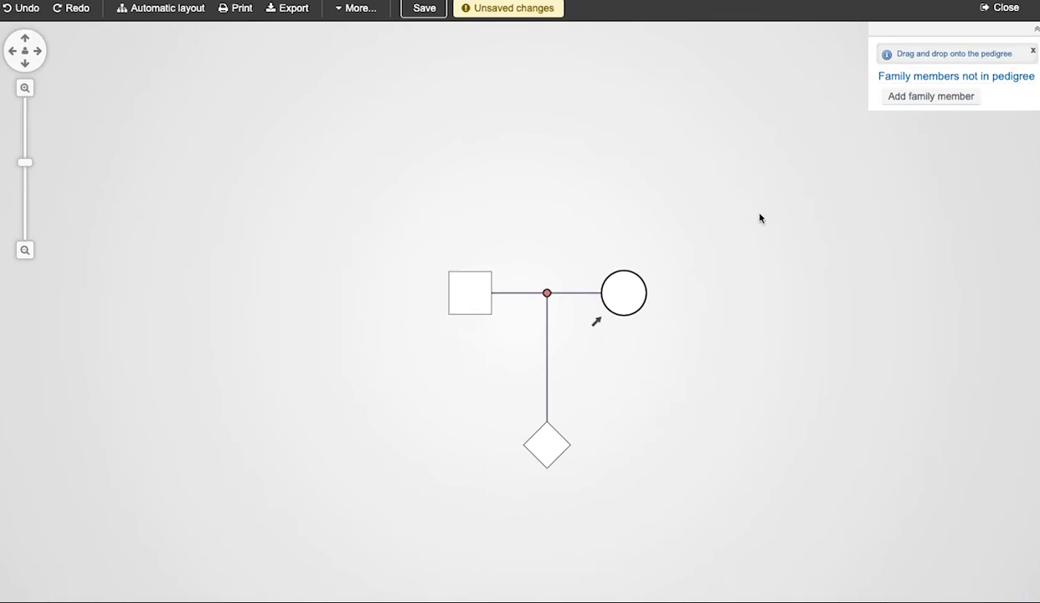
pyautogui.click(547, 298)
pyautogui.click(587, 344)
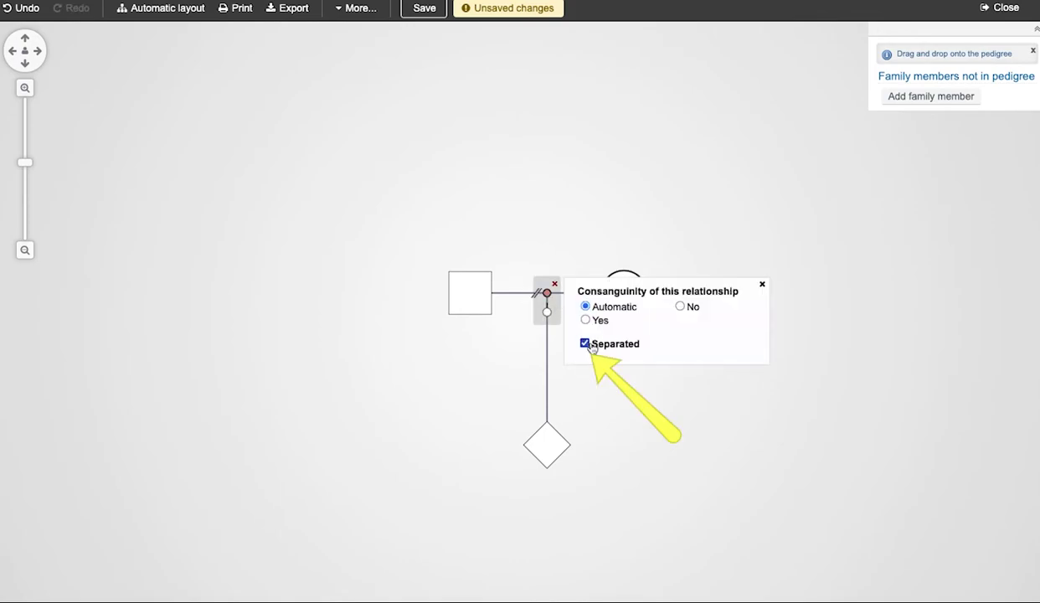
pyautogui.click(596, 396)
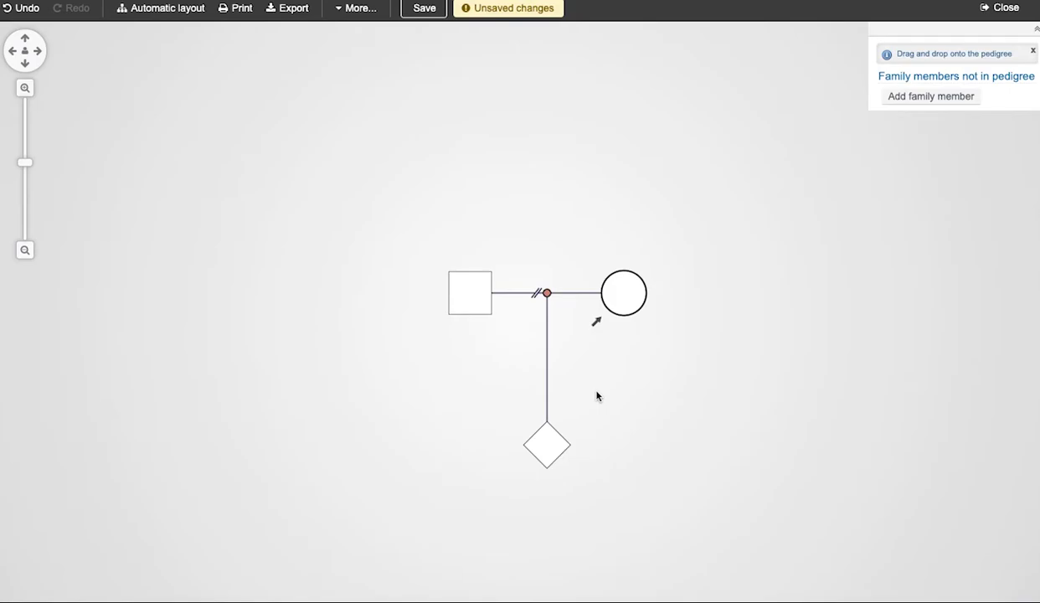
pyautogui.hotkey('ctrl', 'z')
pyautogui.moveTo(554, 287)
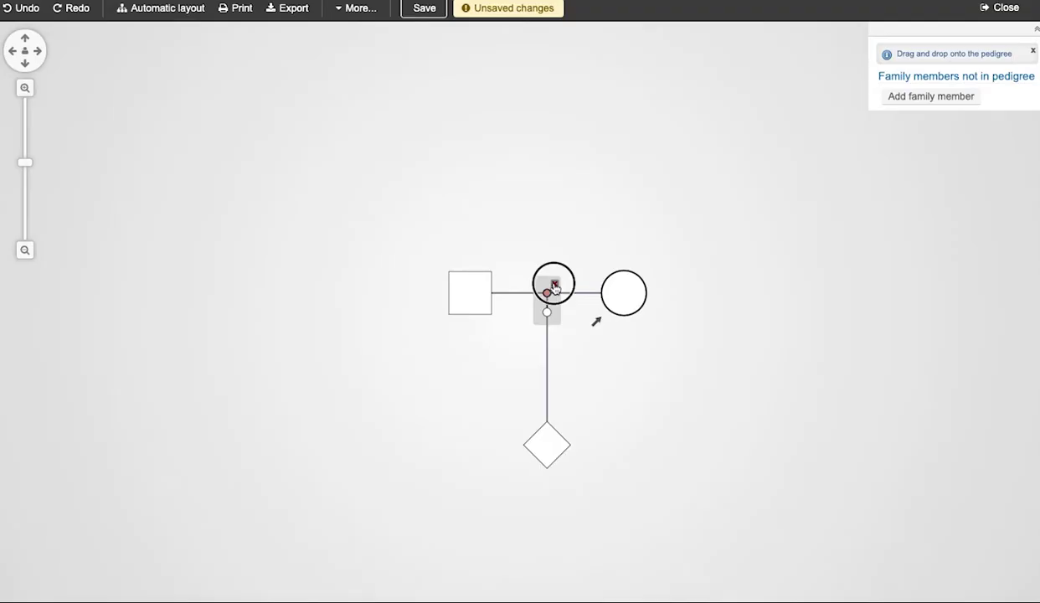
pyautogui.click(585, 186)
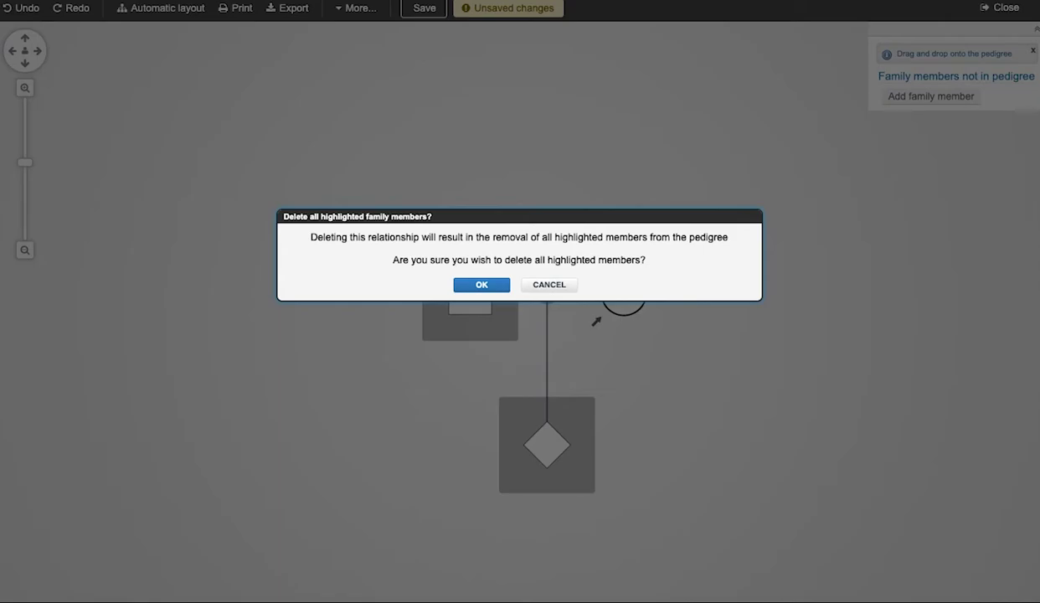
pyautogui.click(478, 285)
pyautogui.hotkey('ctrl', 'z')
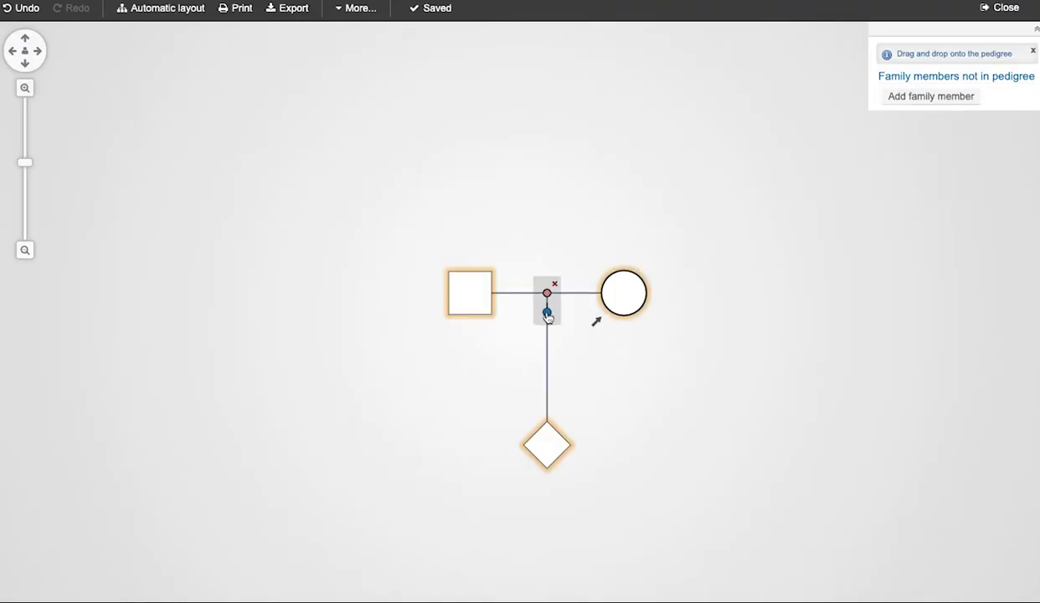
# Add a daughter, an unknown-sex child and the proband as the couple's children.
pyautogui.click(547, 314)
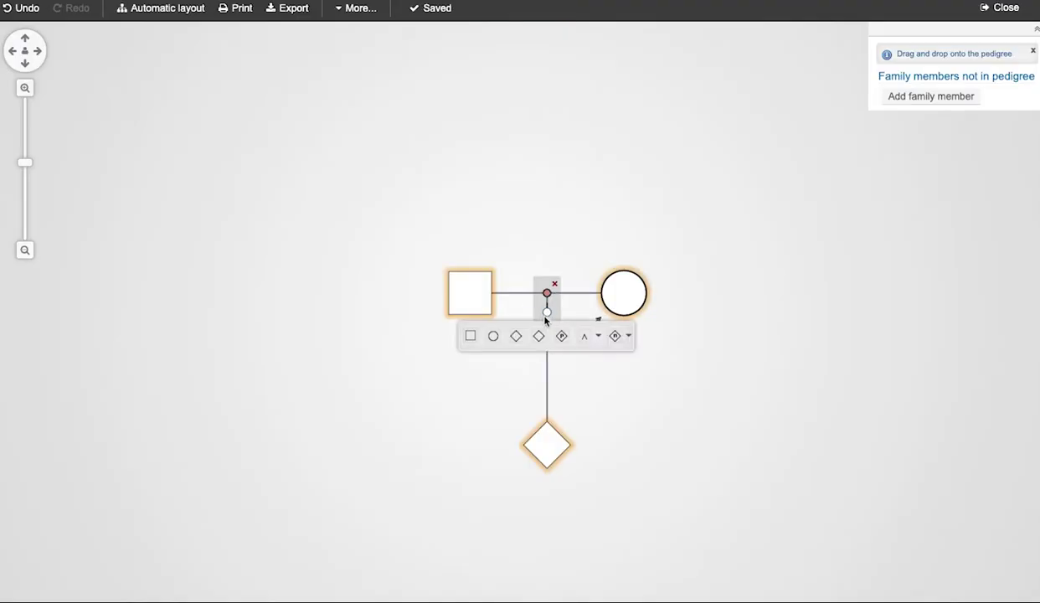
pyautogui.click(495, 337)
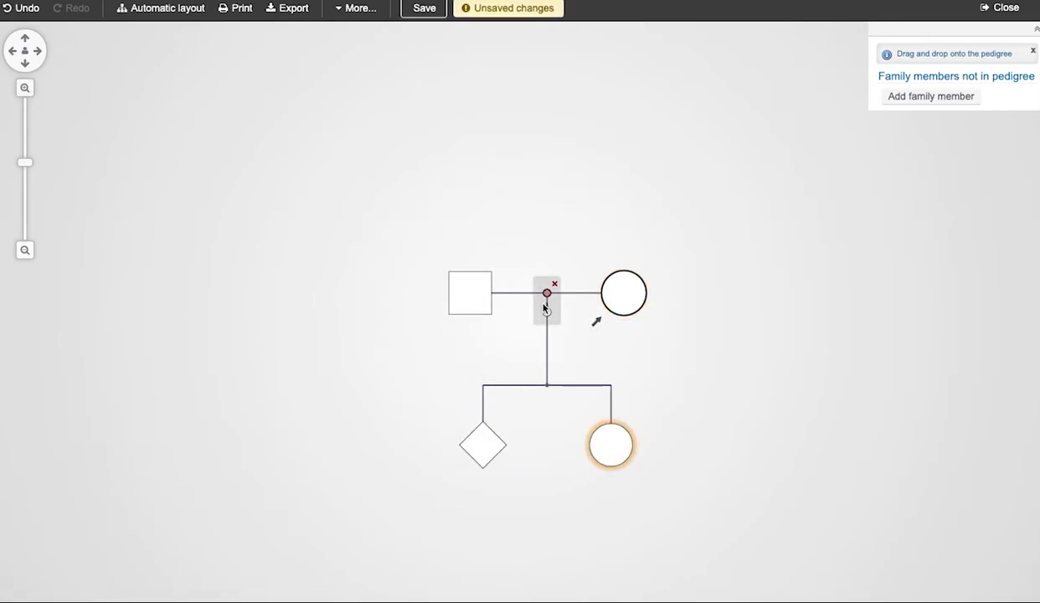
pyautogui.click(546, 312)
pyautogui.click(540, 337)
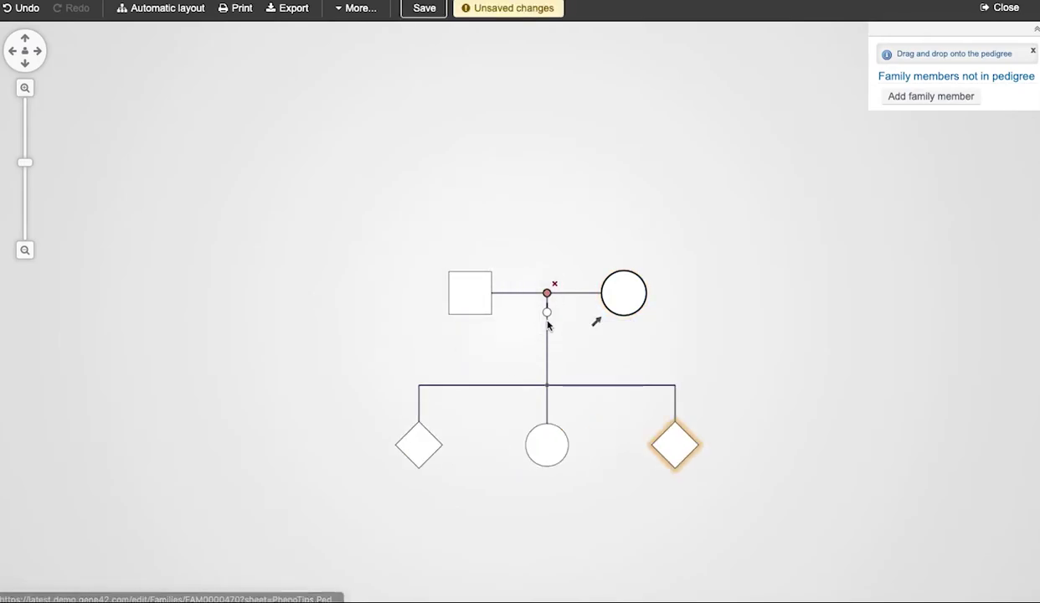
pyautogui.click(547, 312)
pyautogui.click(561, 336)
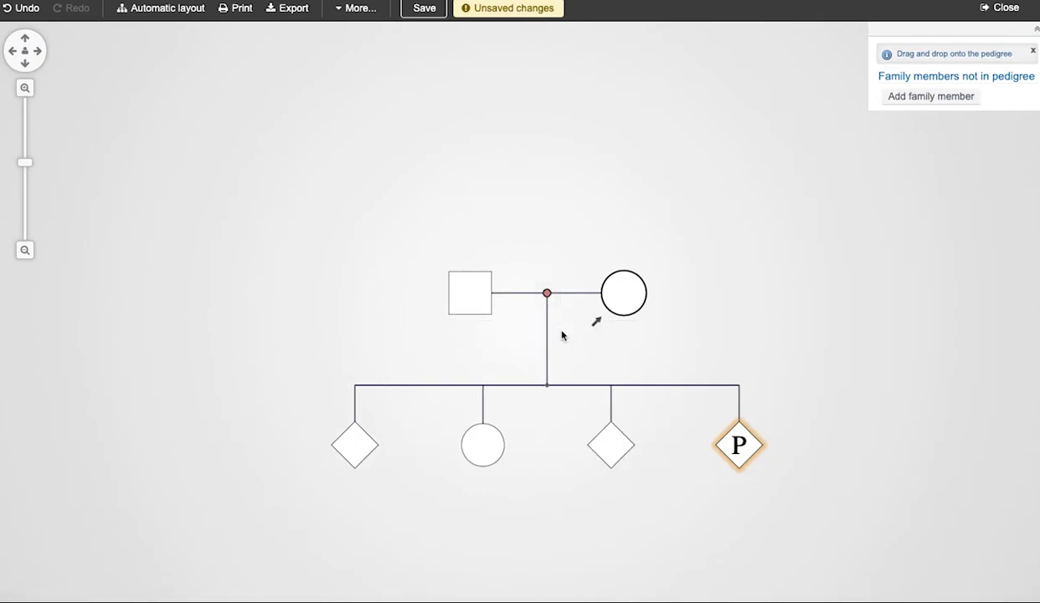
# Add a pair of twins and a set of three multiples to the couple.
pyautogui.click(547, 312)
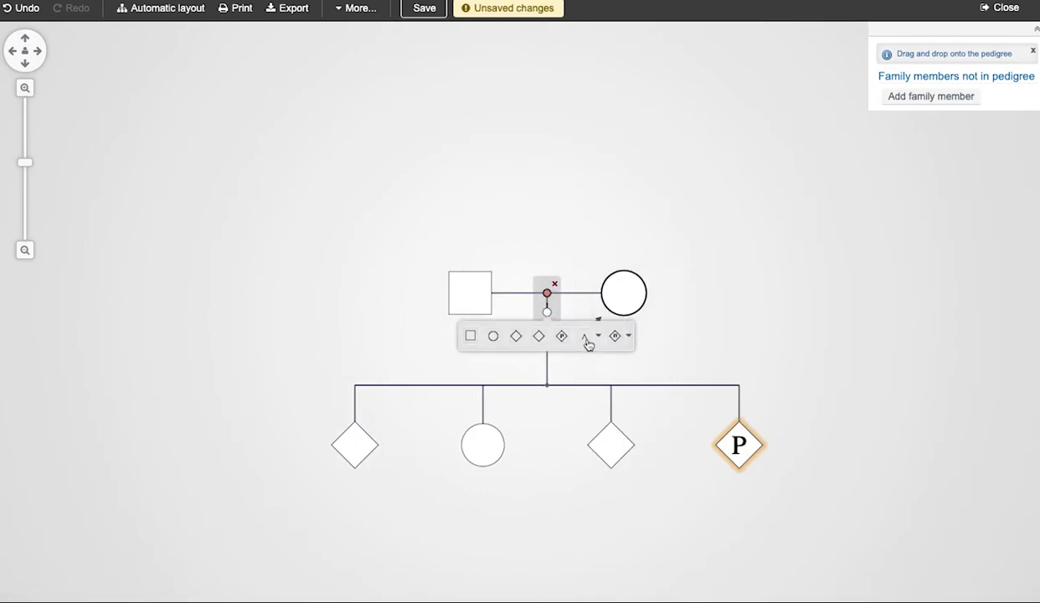
pyautogui.click(586, 343)
pyautogui.click(547, 312)
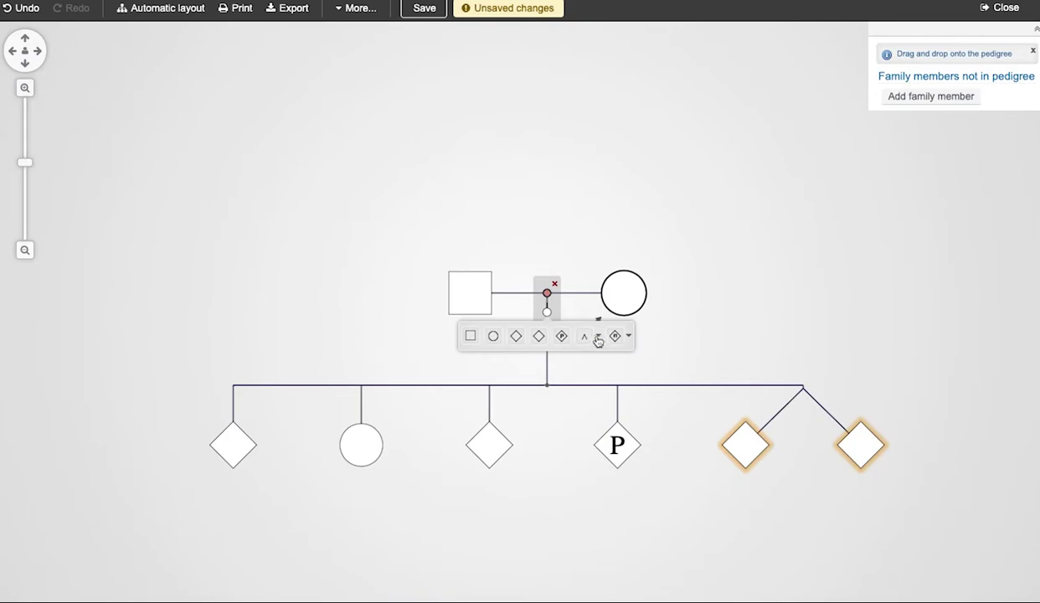
pyautogui.click(614, 336)
pyautogui.click(554, 365)
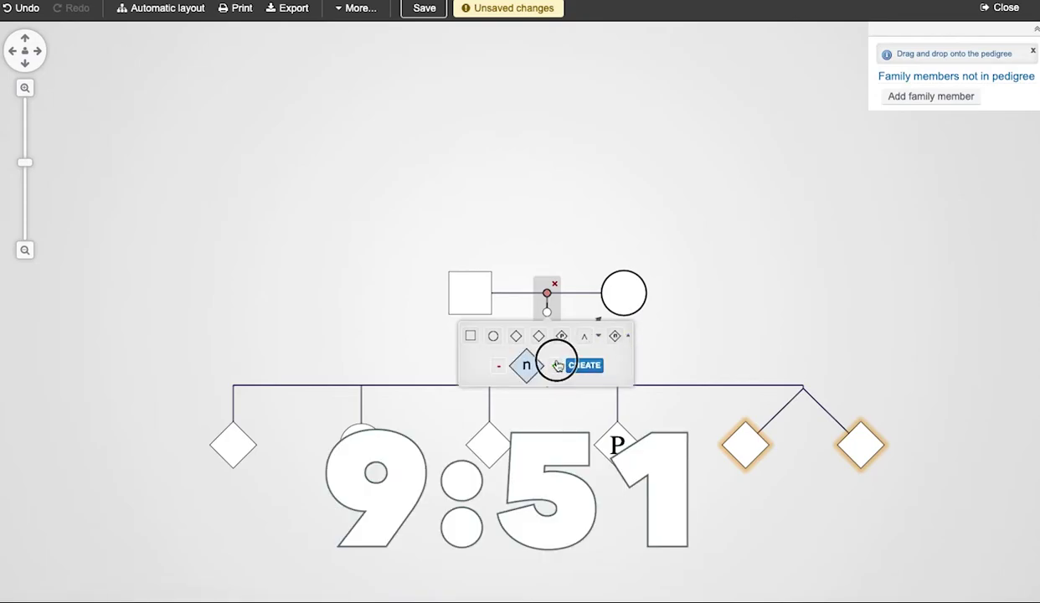
pyautogui.click(573, 366)
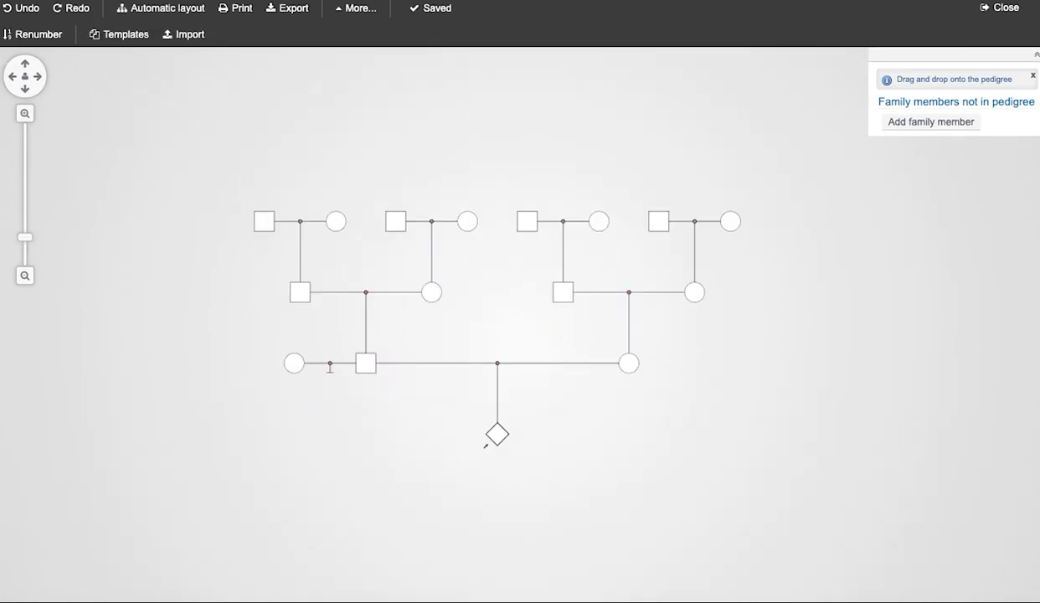
# Link the relationship to the grandparent circle above, retrying after two misplaced drops.
pyautogui.moveTo(330, 371); pyautogui.dragTo(593, 223)
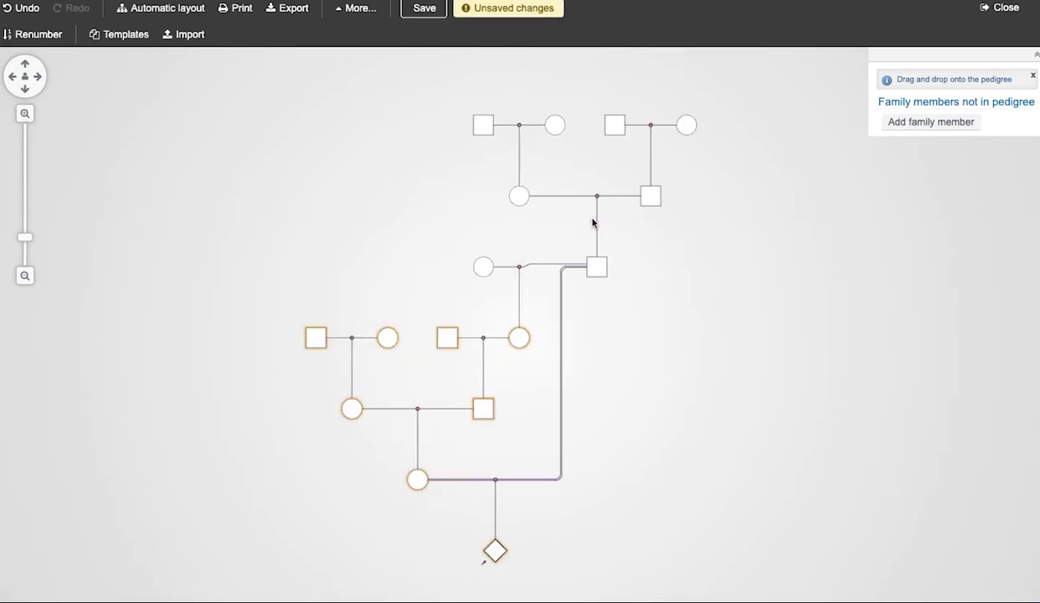
pyautogui.hotkey('ctrl', 'z')
pyautogui.moveTo(330, 372); pyautogui.dragTo(592, 221)
pyautogui.hotkey('ctrl', 'z')
pyautogui.moveTo(329, 367); pyautogui.dragTo(592, 221)
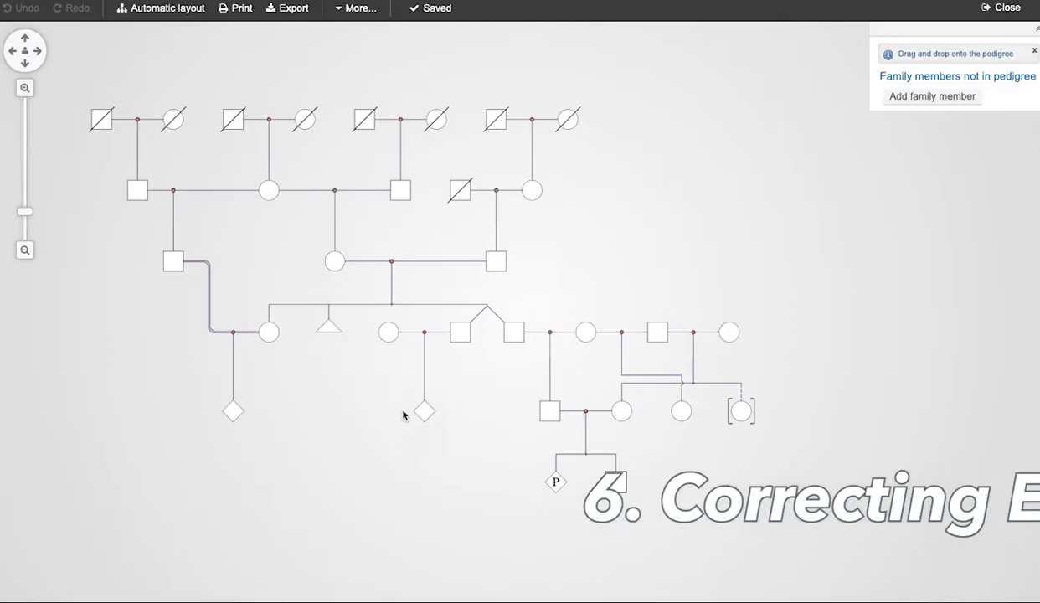
pyautogui.click(403, 414)
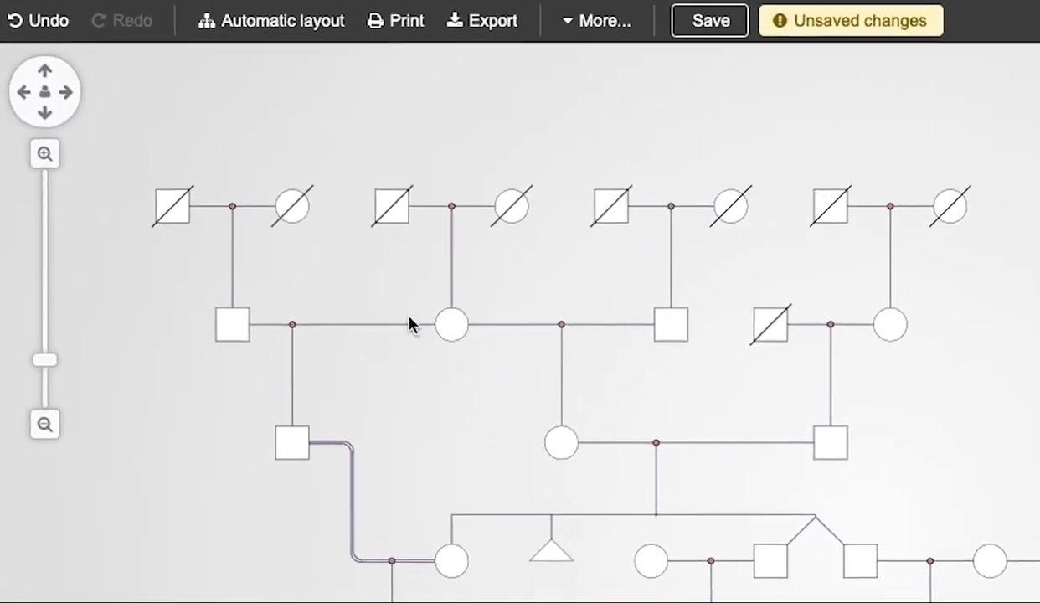
pyautogui.click(48, 20)
pyautogui.click(128, 32)
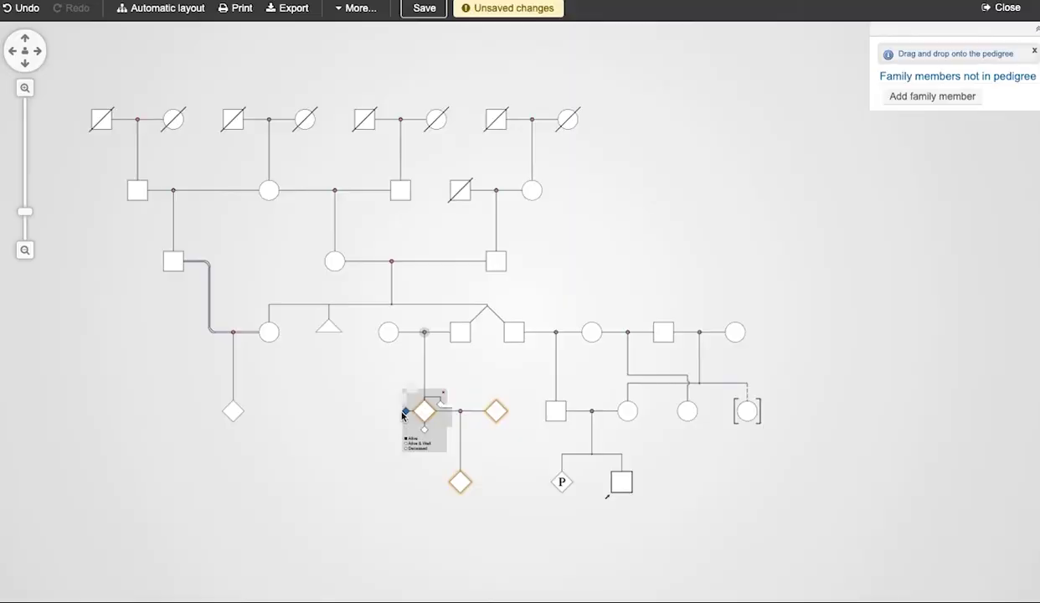
pyautogui.click(25, 8)
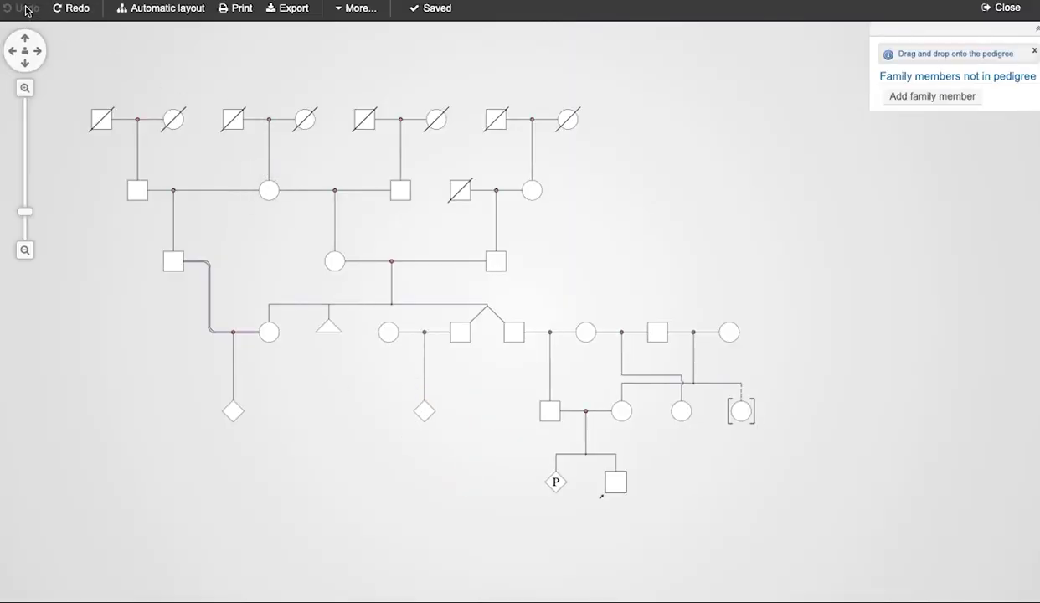
pyautogui.click(71, 8)
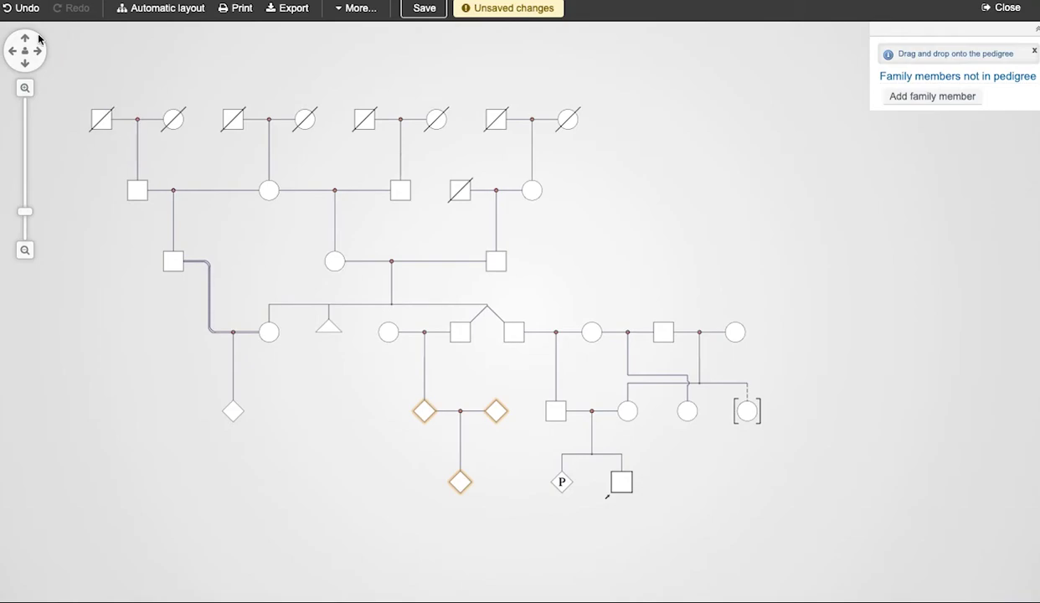
pyautogui.moveTo(90, 101)
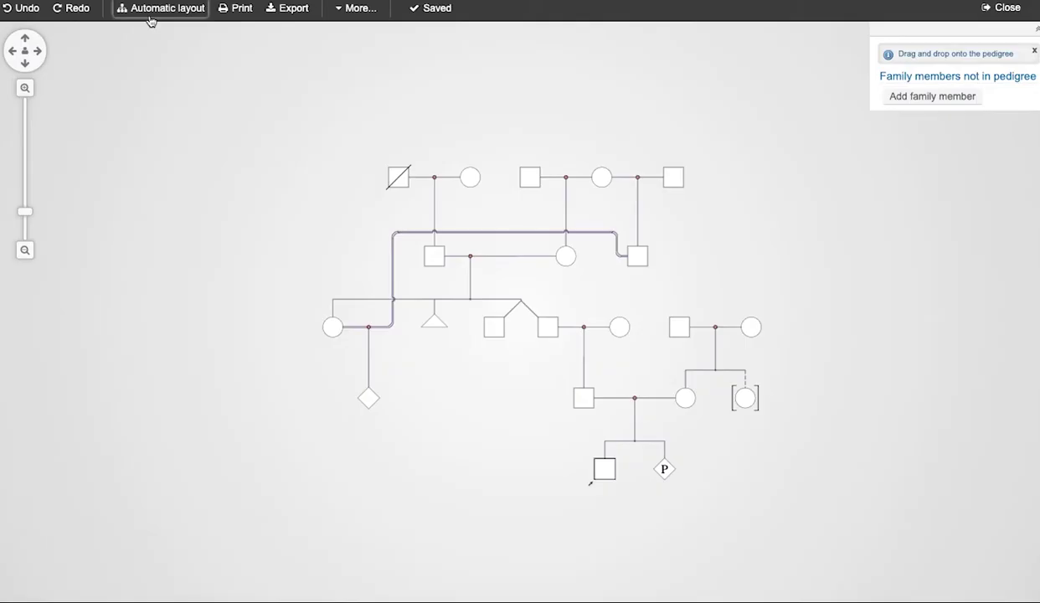
# Auto-arrange the pedigree layout, then renumber every node with its generation label.
pyautogui.click(150, 21)
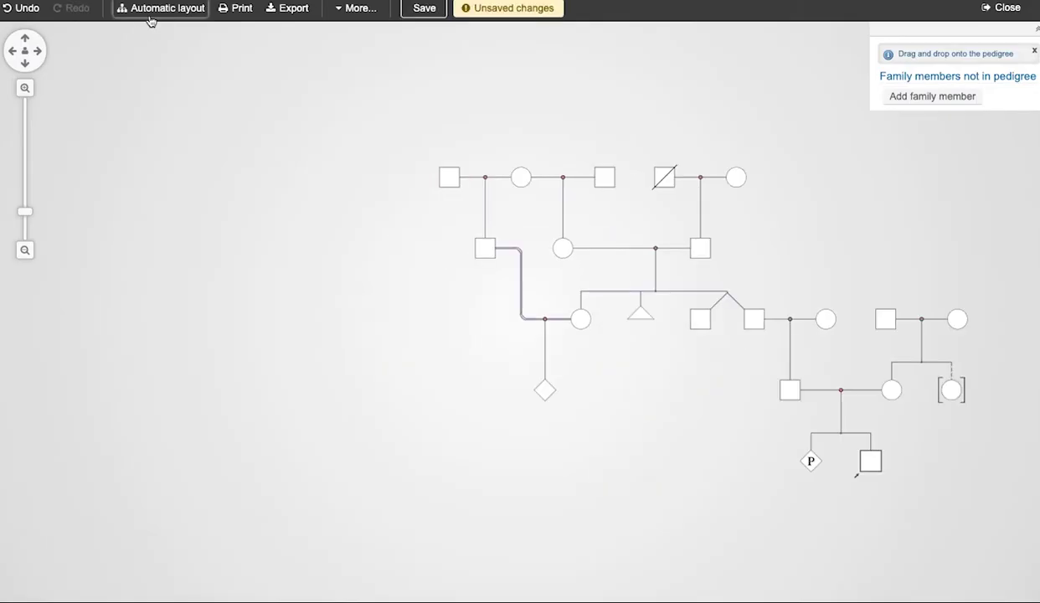
pyautogui.moveTo(718, 424); pyautogui.dragTo(484, 375)
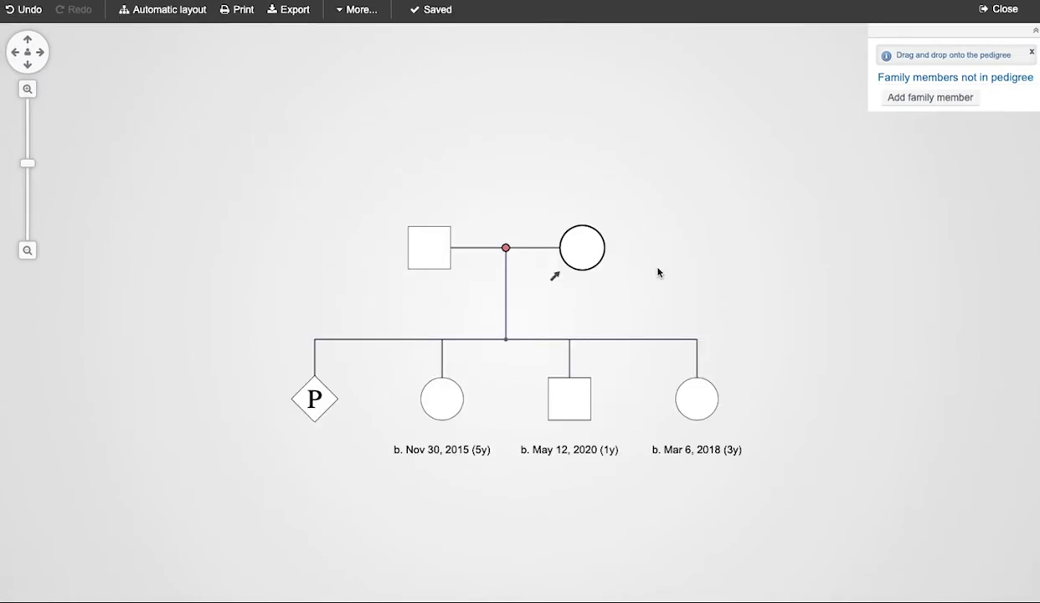
pyautogui.click(140, 10)
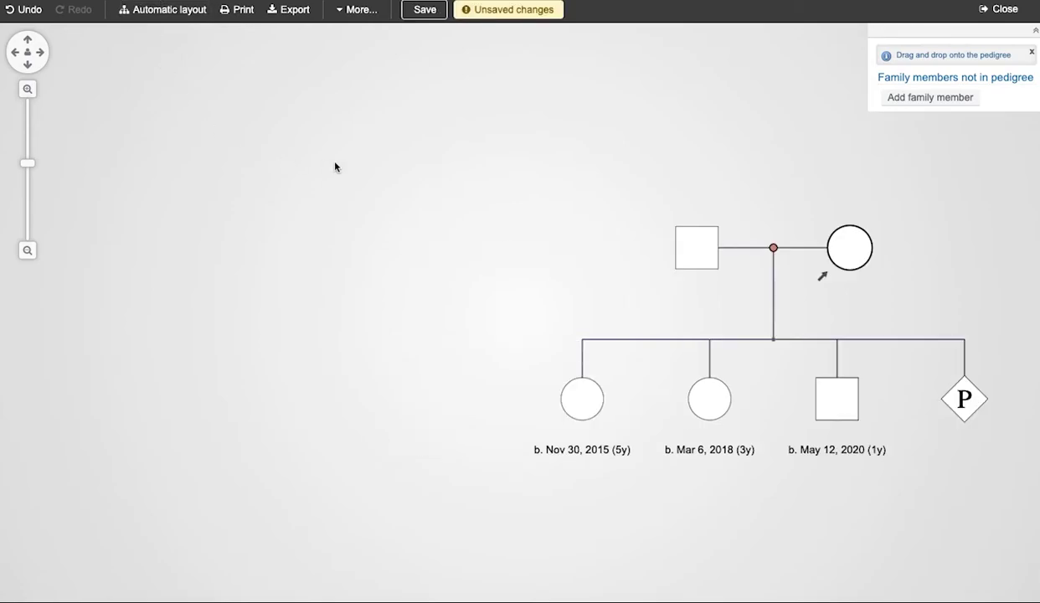
pyautogui.moveTo(371, 162); pyautogui.dragTo(142, 130)
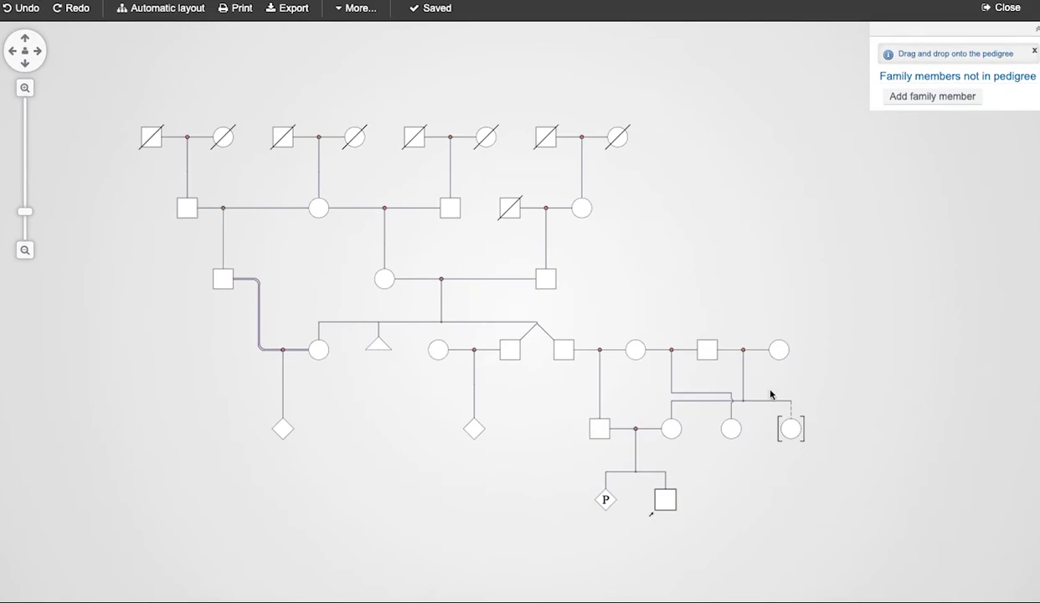
pyautogui.click(355, 10)
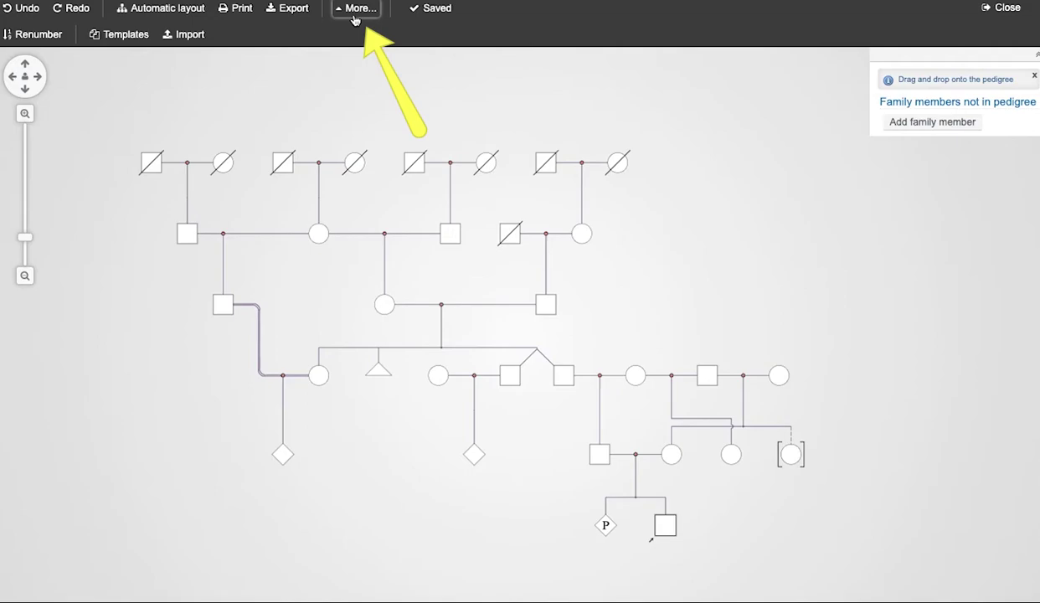
pyautogui.click(34, 35)
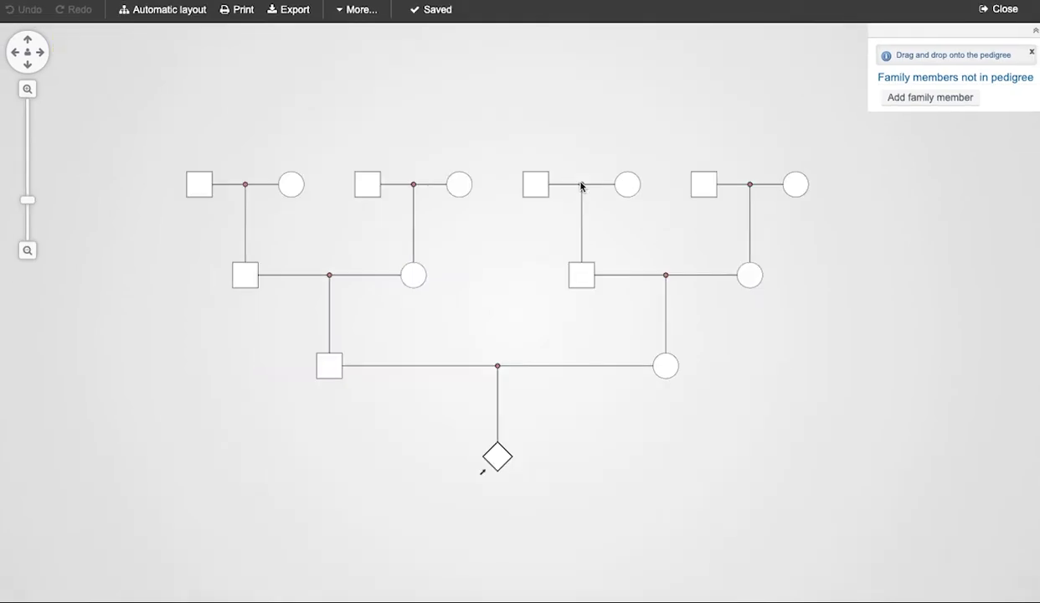
# Add a daughter under the couple and a sibling beside the diamond, saving after each.
pyautogui.click(580, 196)
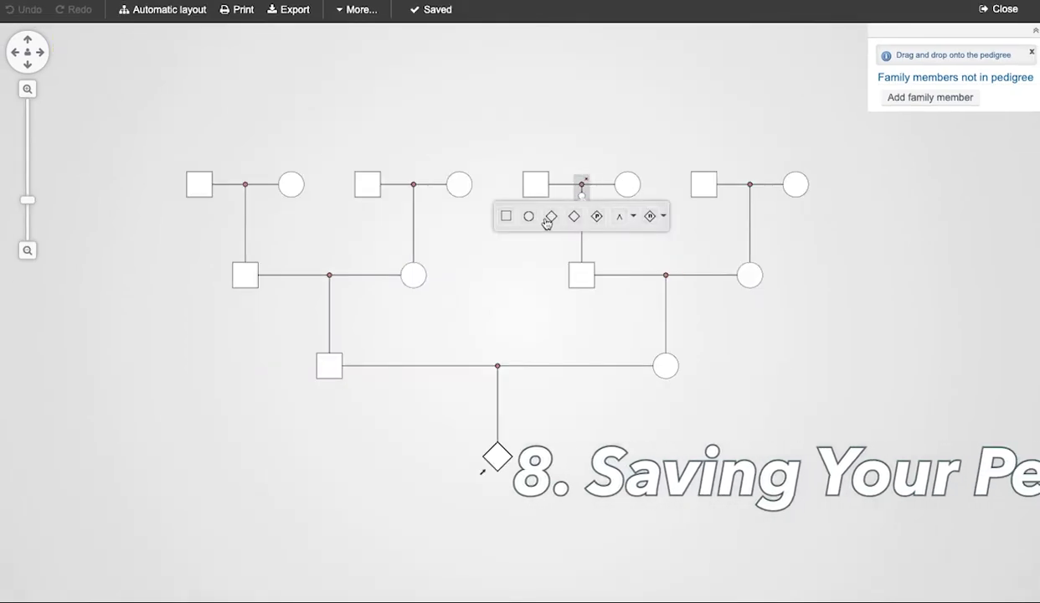
pyautogui.click(529, 216)
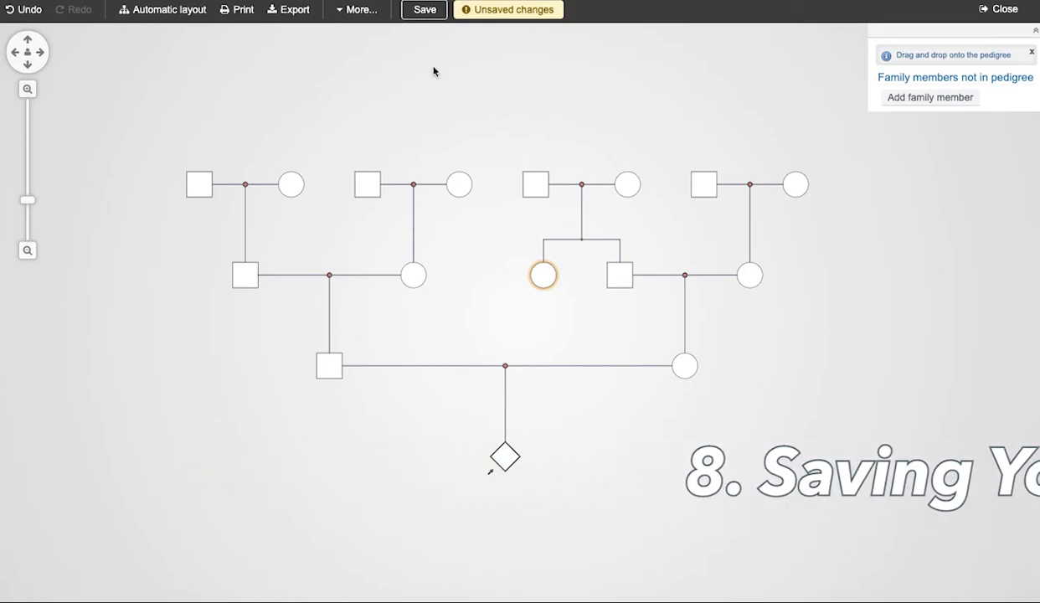
pyautogui.hotkey('ctrl', 's')
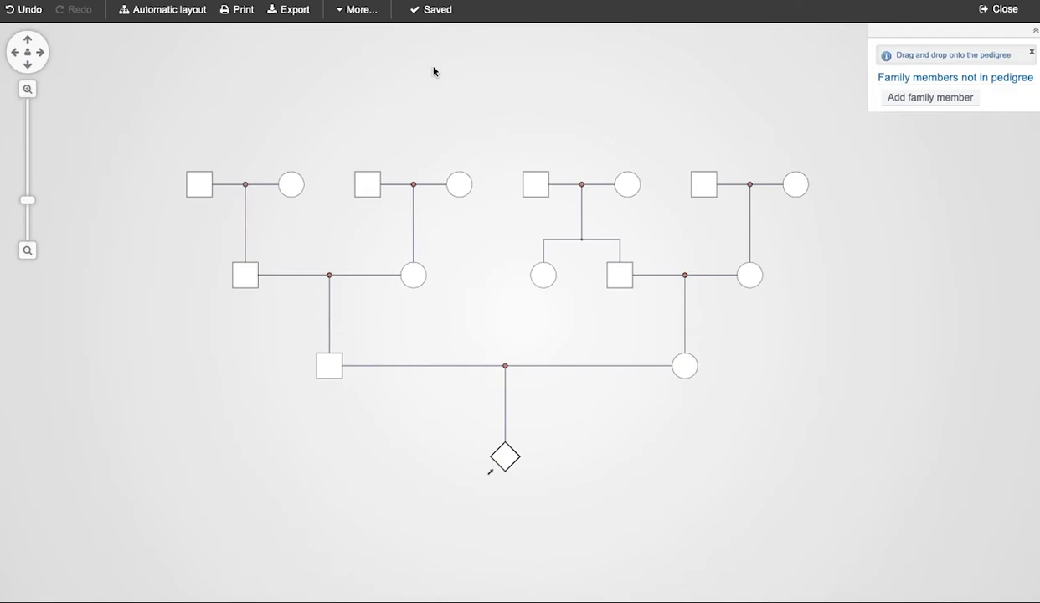
pyautogui.click(432, 399)
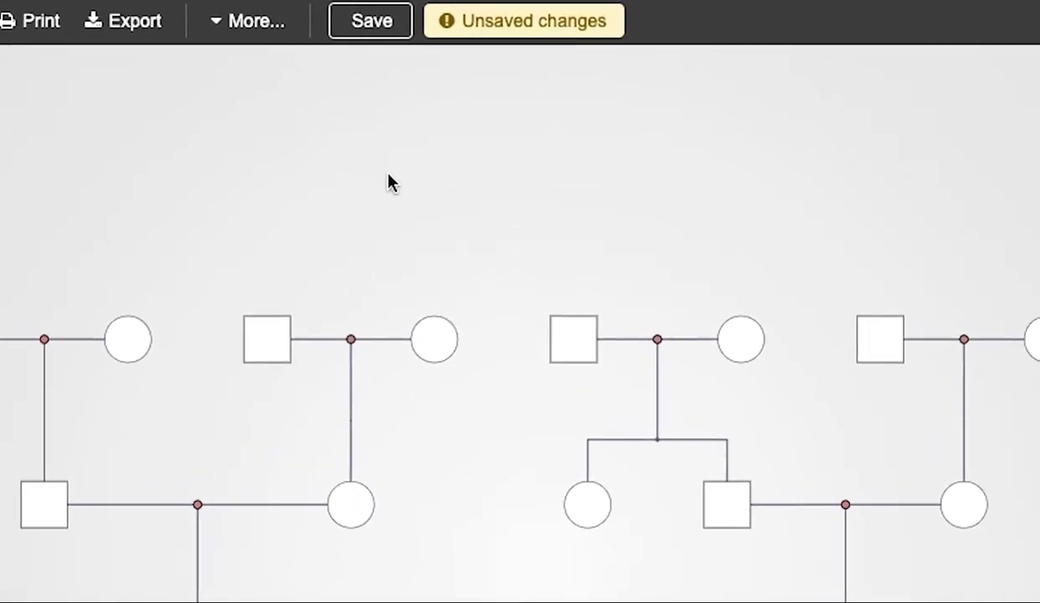
pyautogui.click(363, 28)
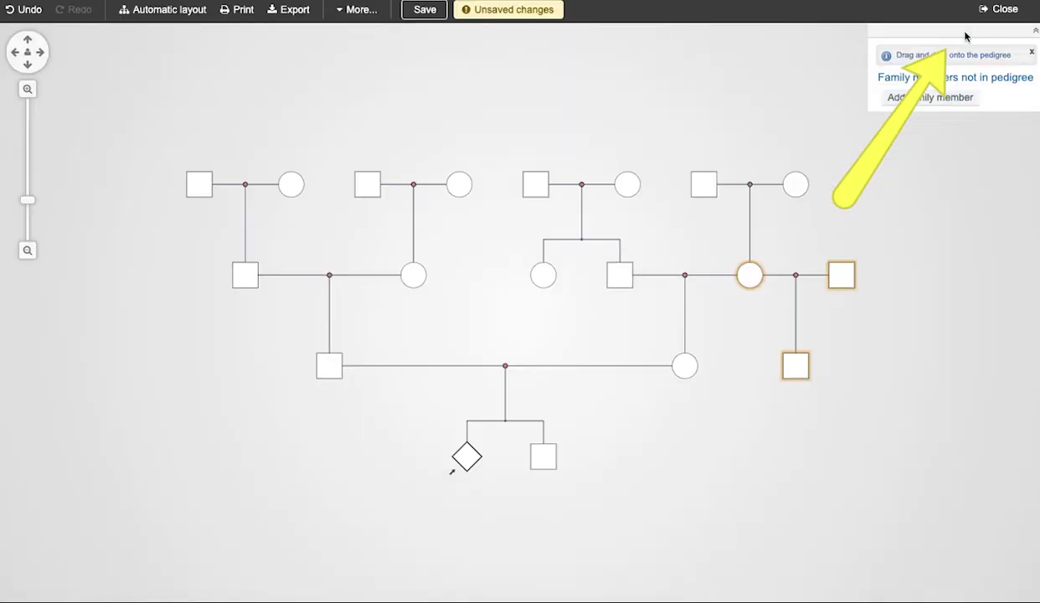
# Close the pedigree editor after trying the Quit Without Saving, Save and Quit and Continue Editing options.
pyautogui.click(984, 13)
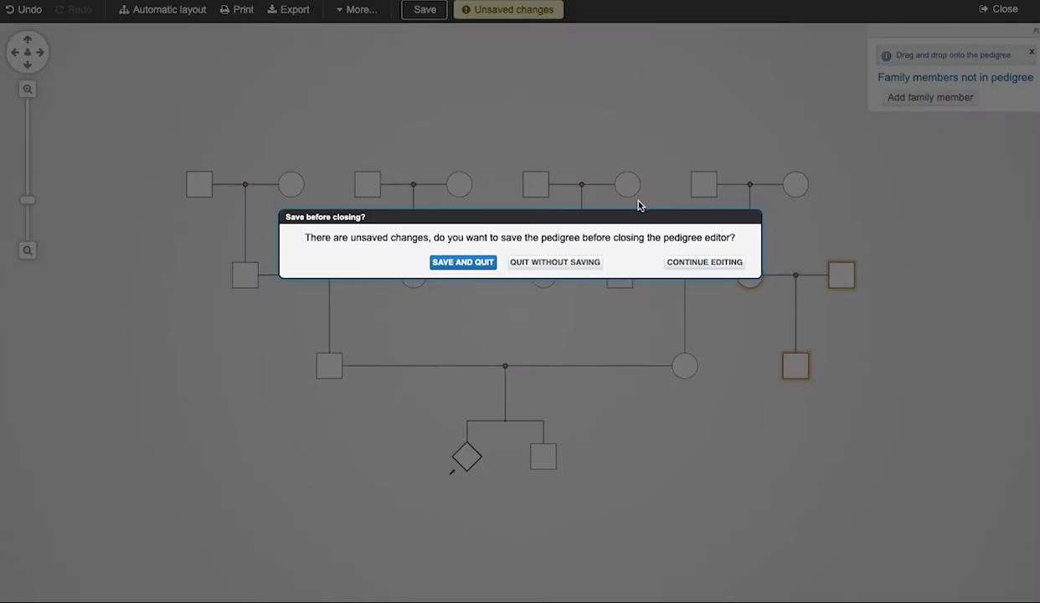
pyautogui.click(554, 263)
pyautogui.click(458, 266)
pyautogui.click(694, 262)
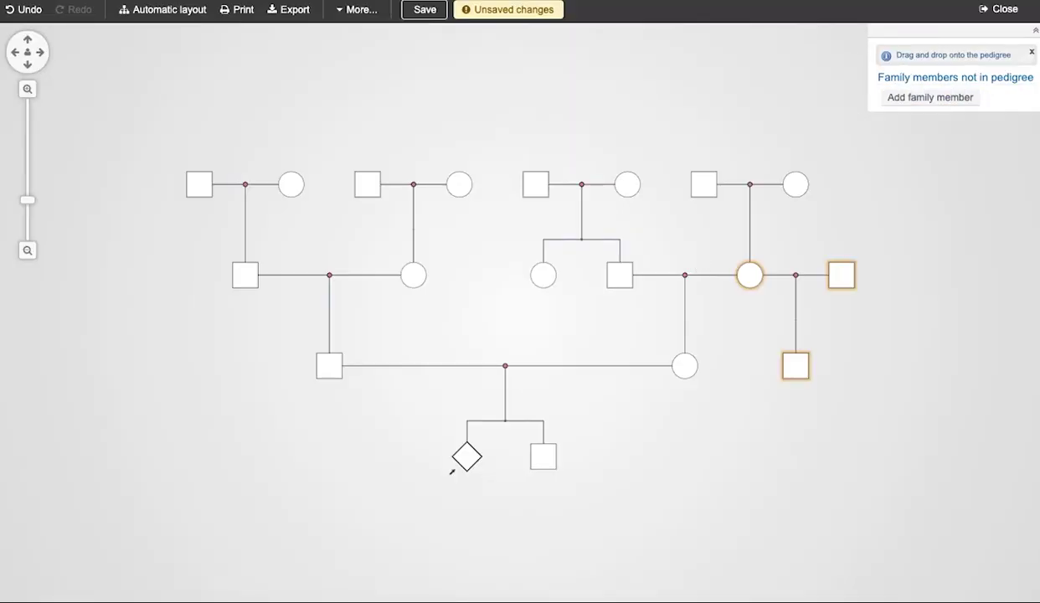
pyautogui.click(999, 9)
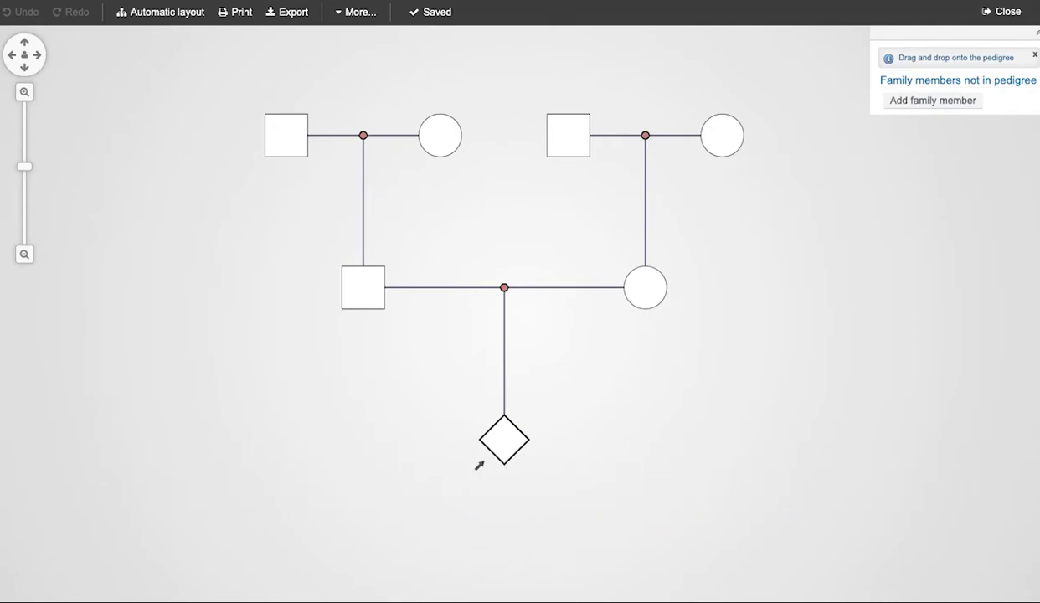
# Open the diamond child's personal details and set the gender to Female.
pyautogui.moveTo(481, 416)
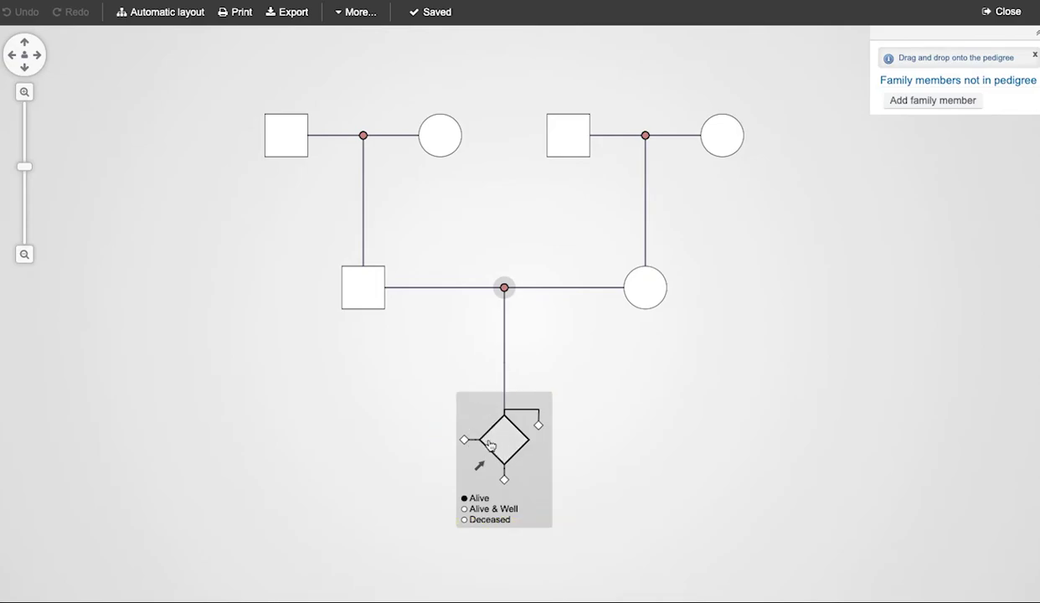
pyautogui.click(491, 445)
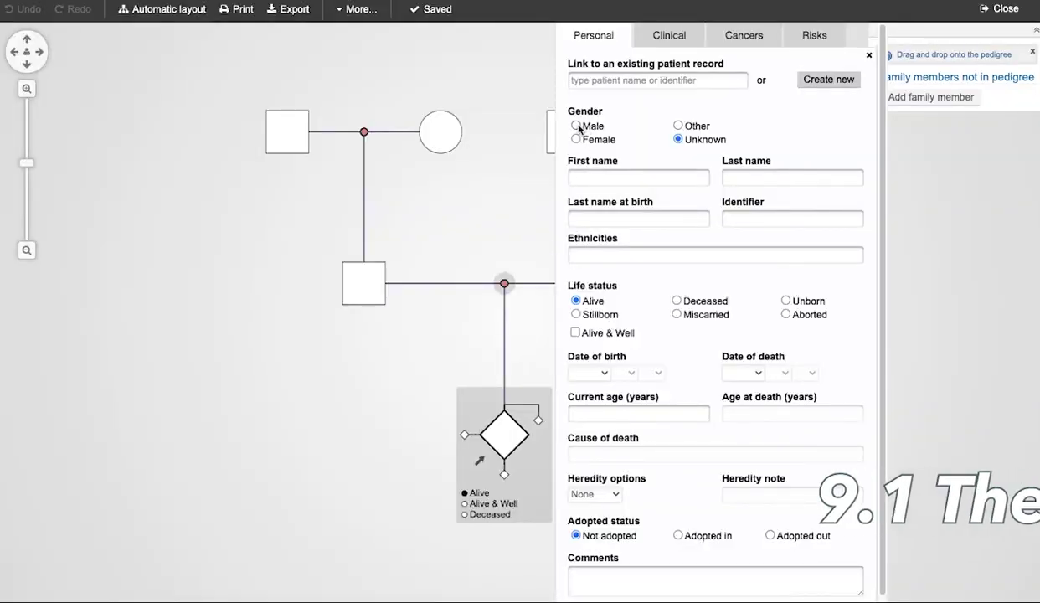
pyautogui.click(577, 126)
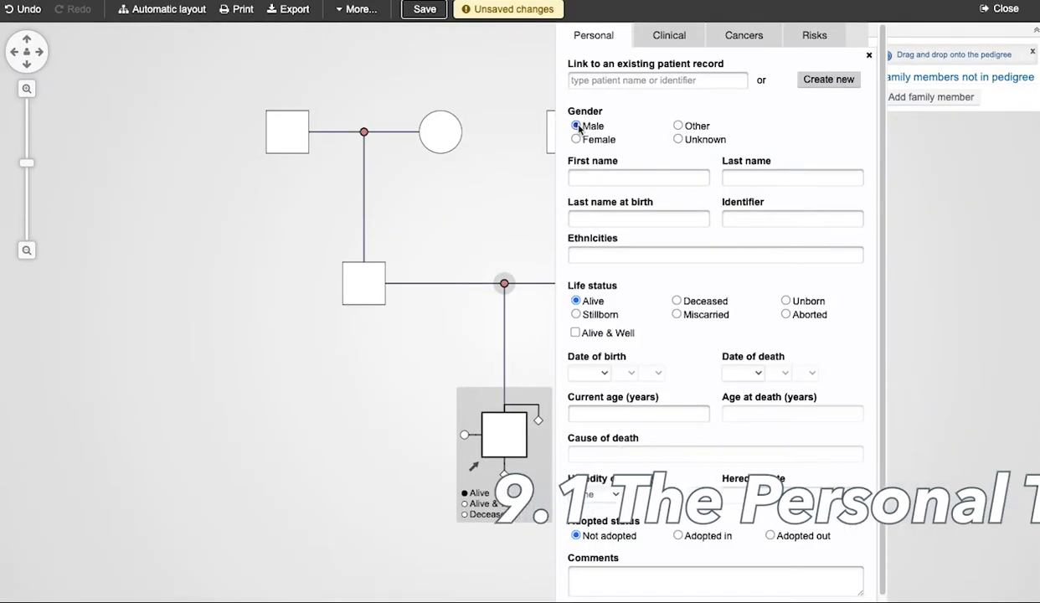
pyautogui.click(577, 140)
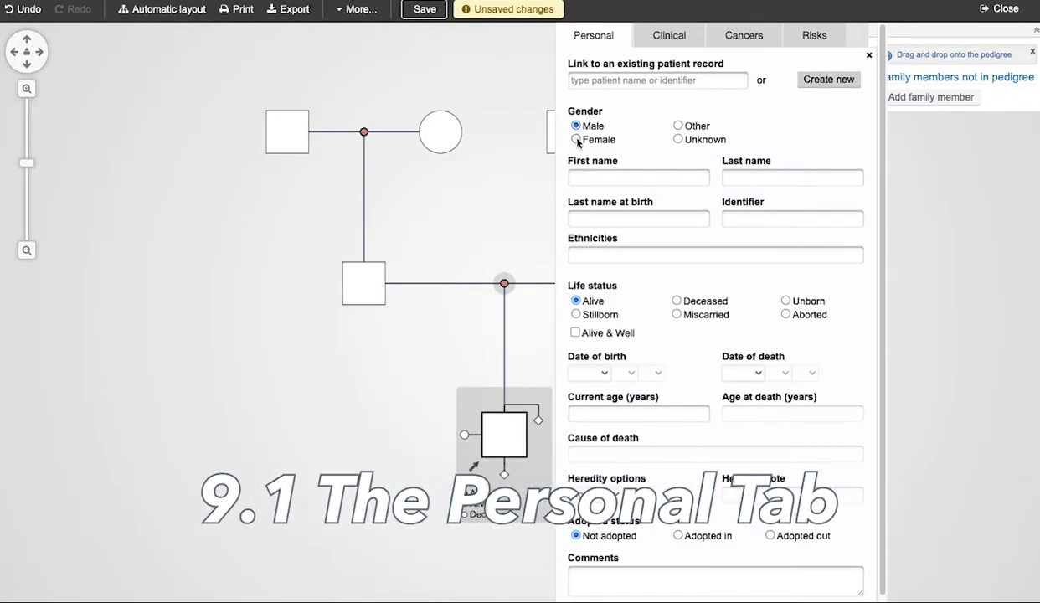
# Enter her first and last name, an identifier, and Greek ethnicity.
pyautogui.press('Tab')
pyautogui.press('Tab')
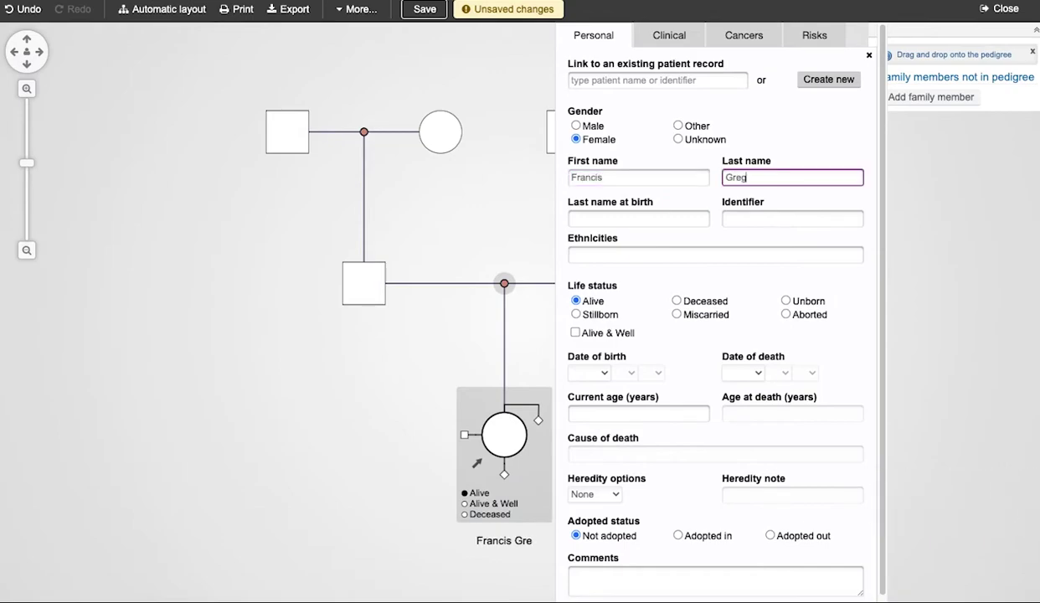
pyautogui.press('Tab')
pyautogui.press('Tab')
pyautogui.write('FG497')
pyautogui.press('Tab')
pyautogui.write('greek')
pyautogui.click(623, 307)
pyautogui.press('BackSpace')
pyautogui.hotkey('shift', 'Tab')
pyautogui.write('FG978')
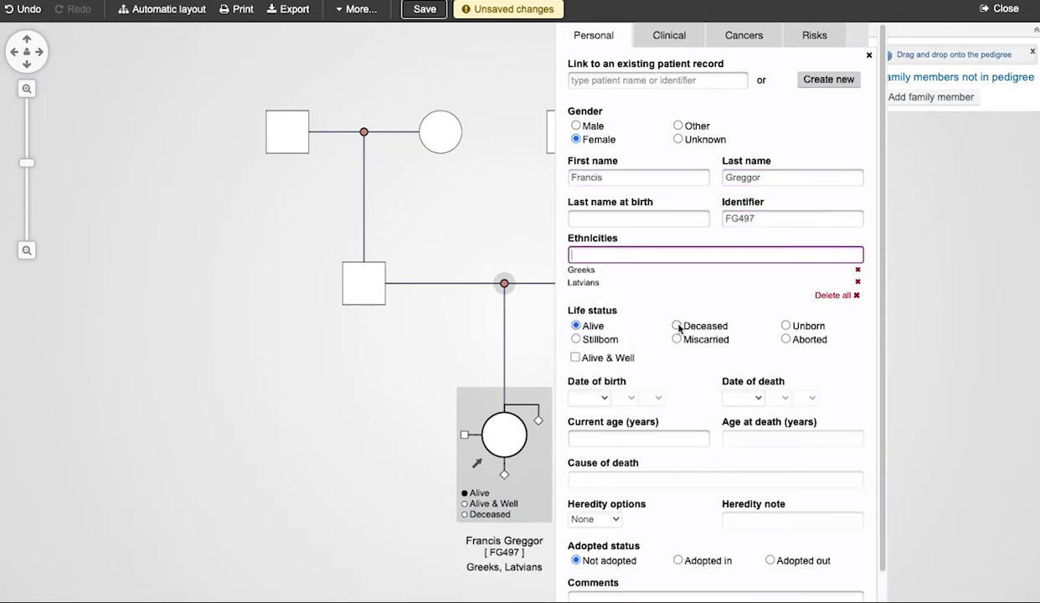
pyautogui.click(676, 325)
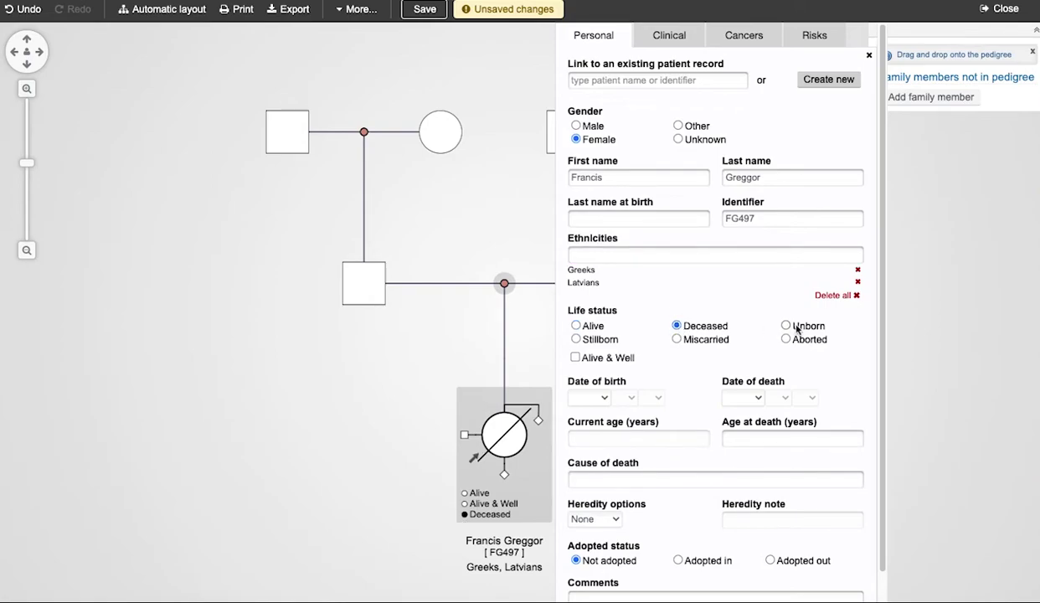
pyautogui.click(785, 325)
pyautogui.click(576, 325)
pyautogui.click(588, 398)
pyautogui.click(586, 499)
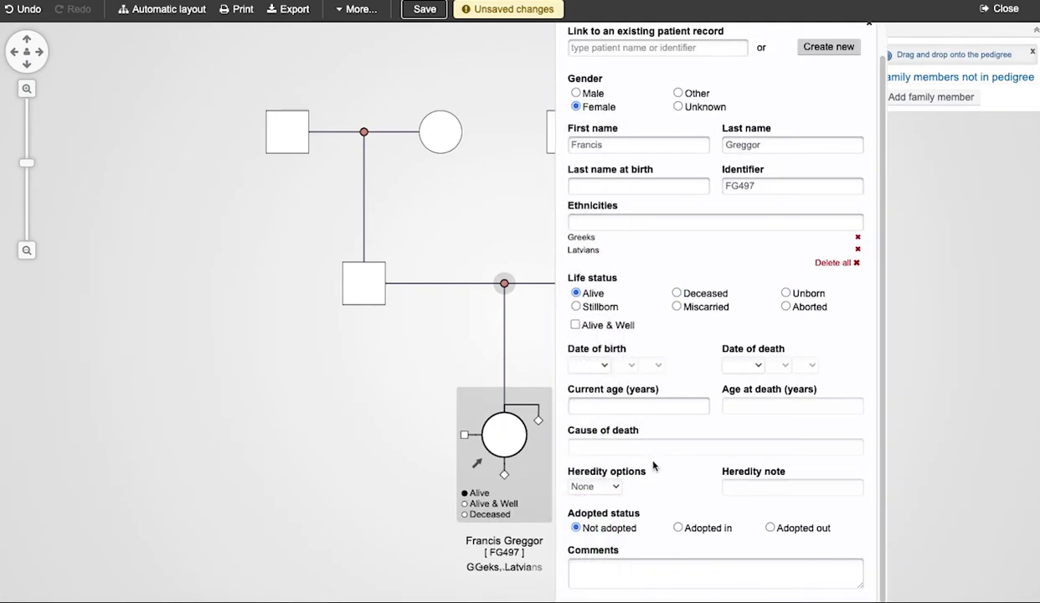
pyautogui.click(620, 365)
pyautogui.click(627, 474)
pyautogui.click(655, 365)
pyautogui.click(651, 445)
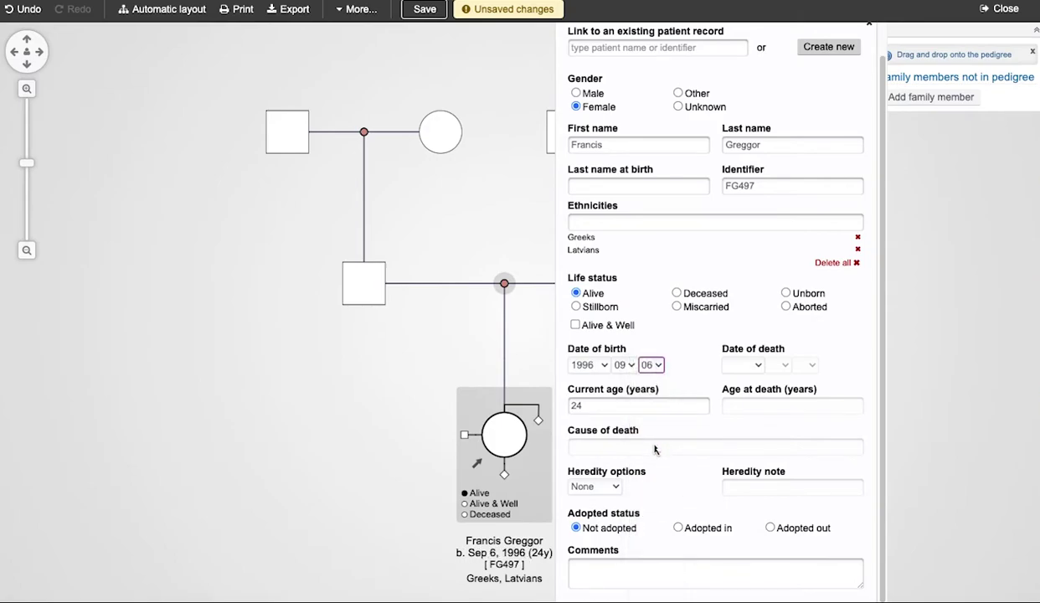
pyautogui.click(758, 366)
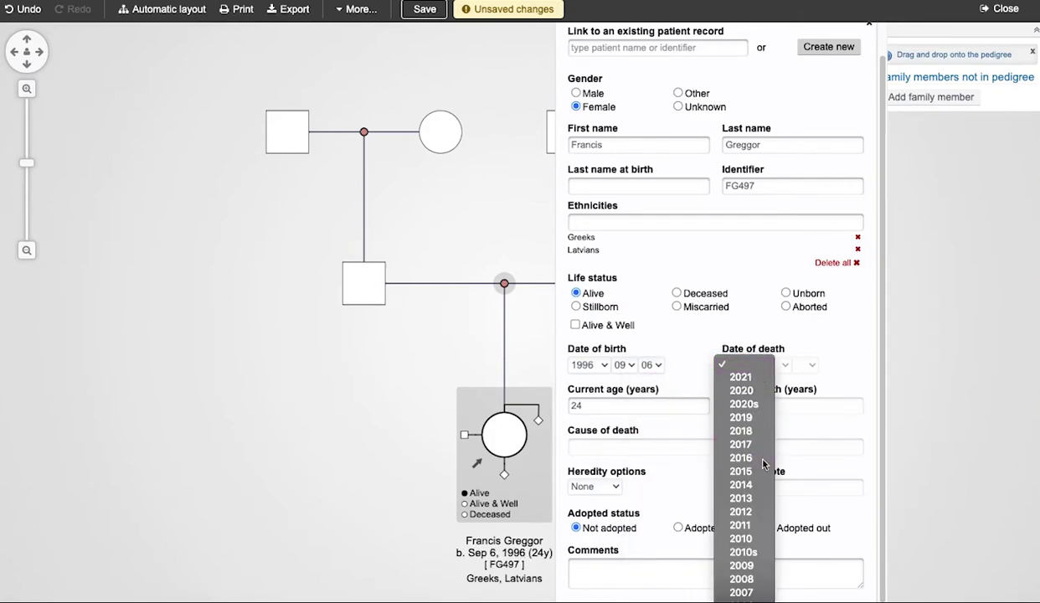
pyautogui.click(740, 458)
pyautogui.click(777, 365)
pyautogui.click(781, 487)
pyautogui.click(809, 365)
pyautogui.click(809, 503)
pyautogui.click(673, 446)
pyautogui.write('overdose')
pyautogui.click(672, 477)
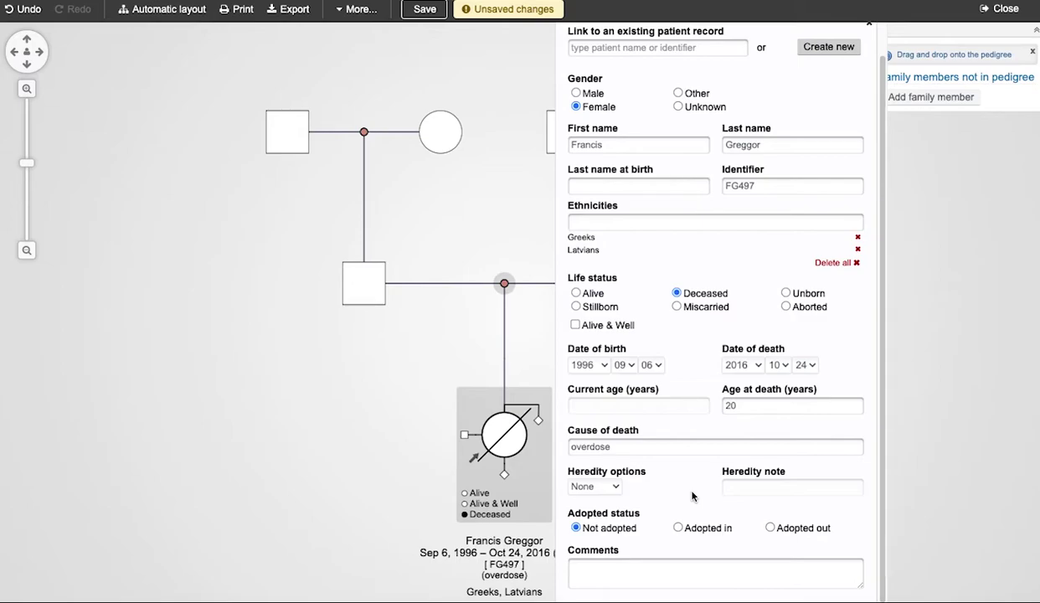
pyautogui.click(576, 293)
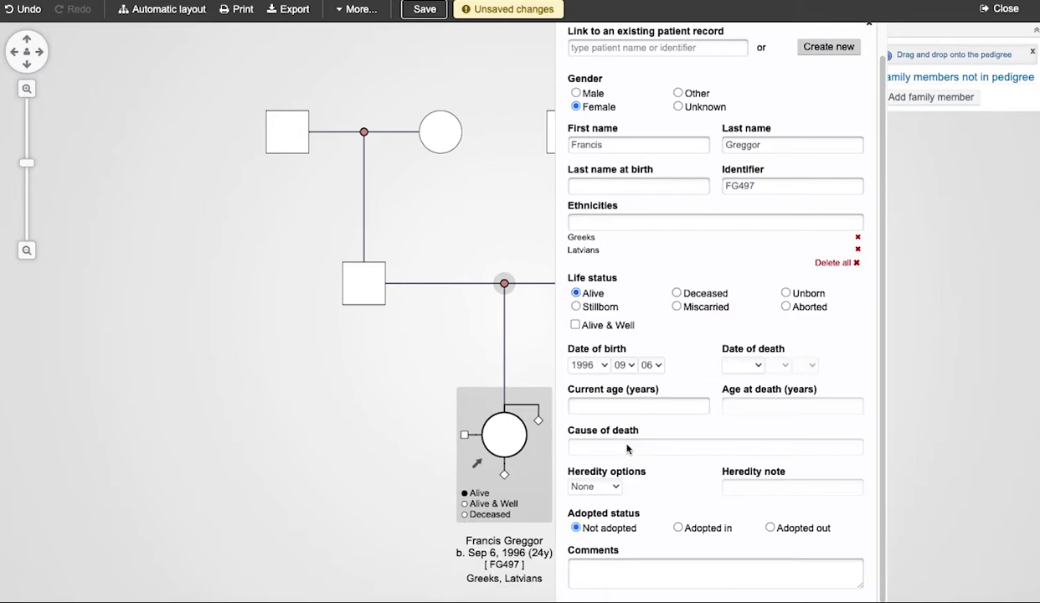
pyautogui.click(634, 413)
pyautogui.click(658, 464)
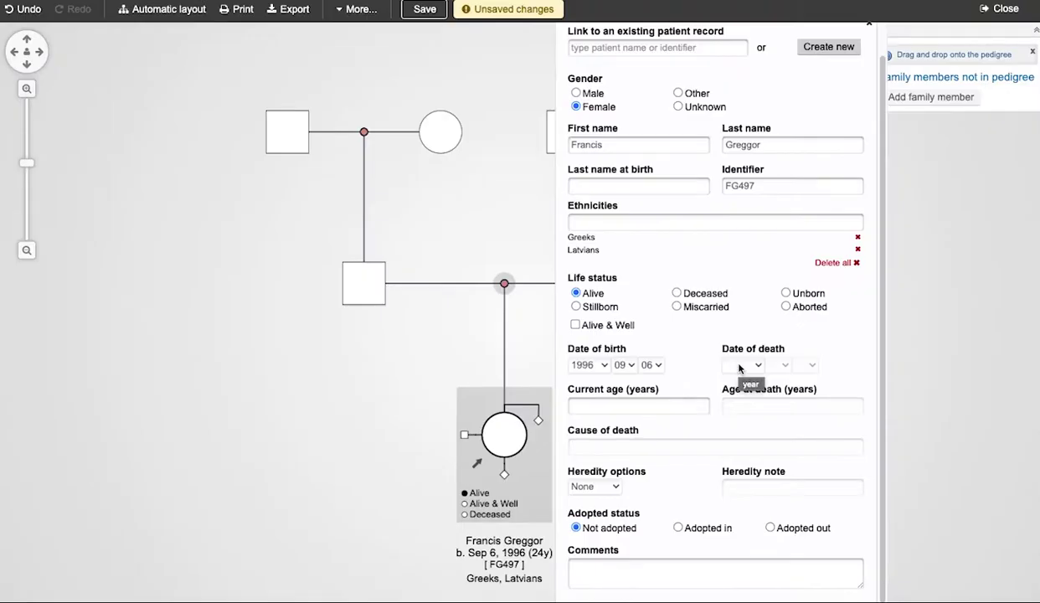
pyautogui.click(911, 218)
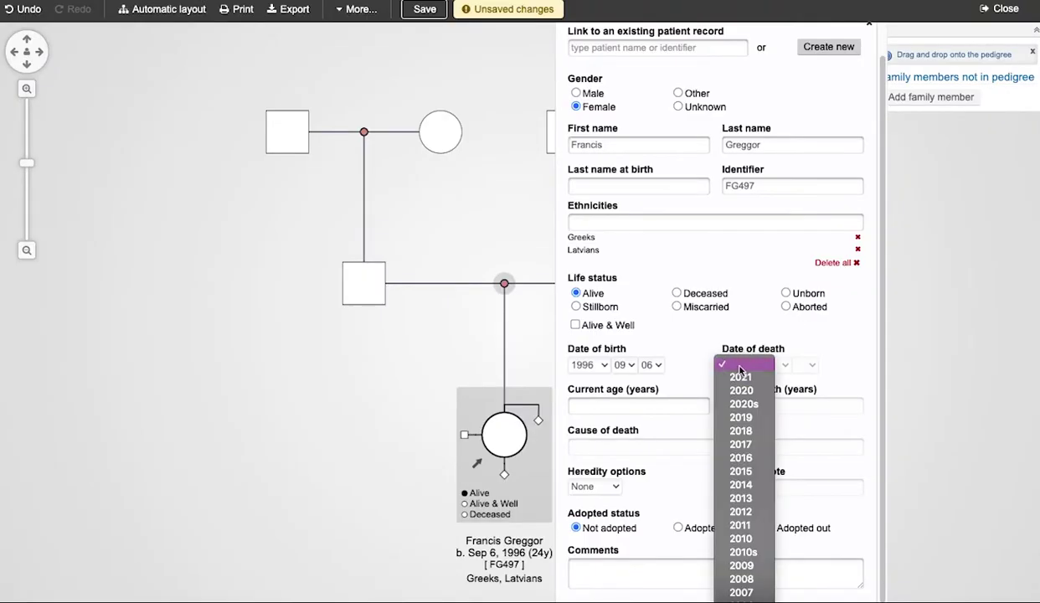
pyautogui.click(741, 457)
pyautogui.click(783, 366)
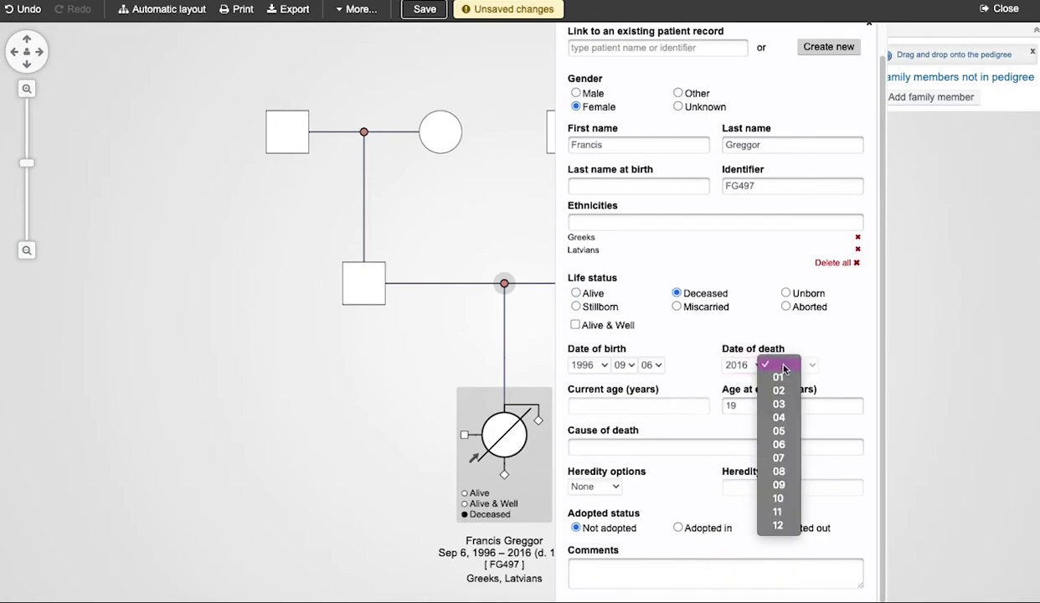
pyautogui.click(787, 497)
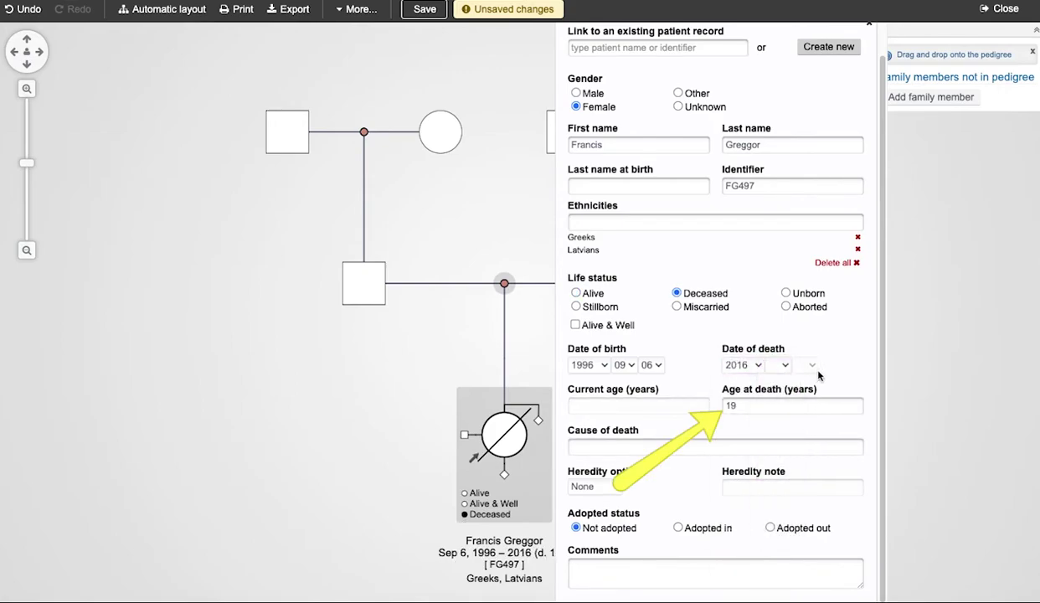
pyautogui.click(794, 363)
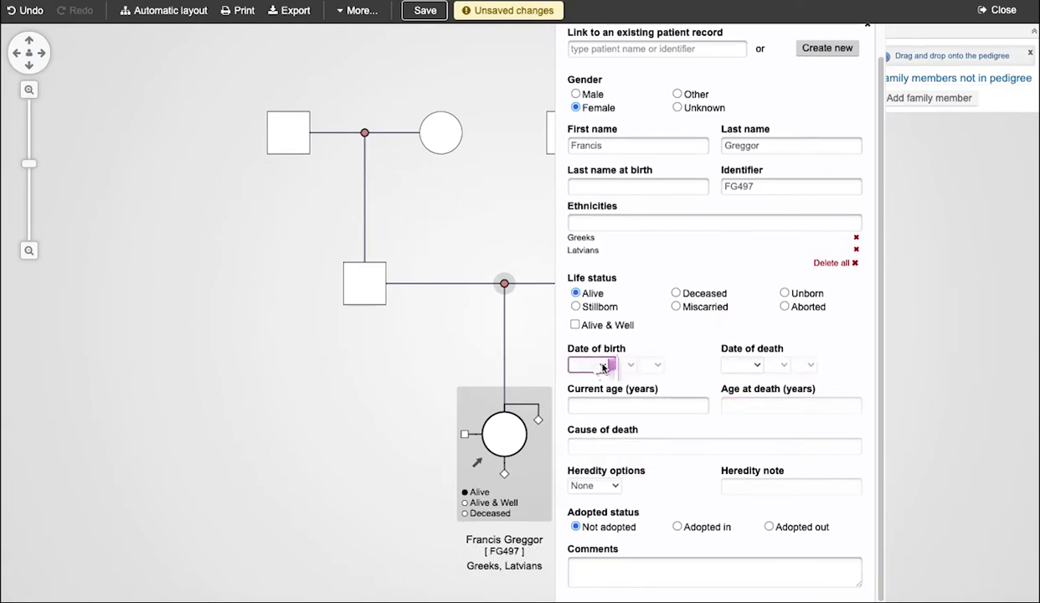
pyautogui.click(605, 366)
pyautogui.scroll(-1, 589, 508)
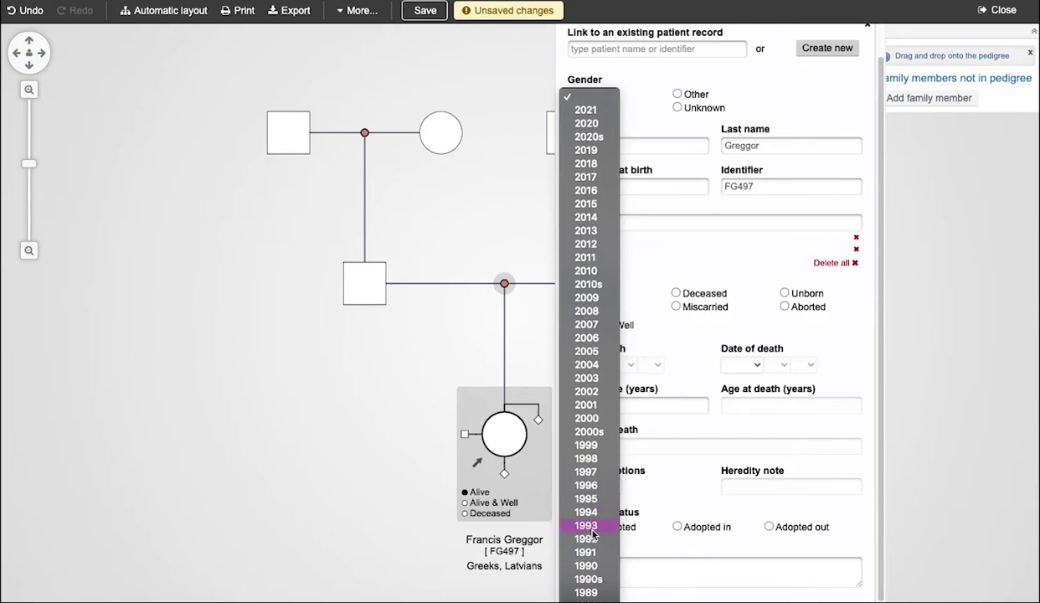
pyautogui.click(601, 487)
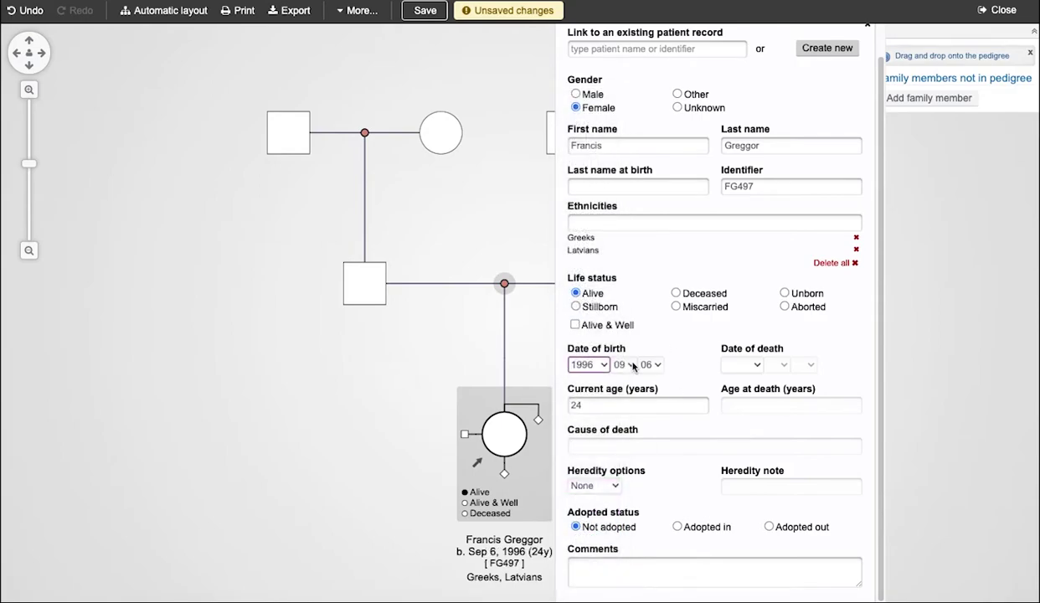
pyautogui.scroll(1, 634, 366)
pyautogui.click(742, 397)
pyautogui.click(754, 465)
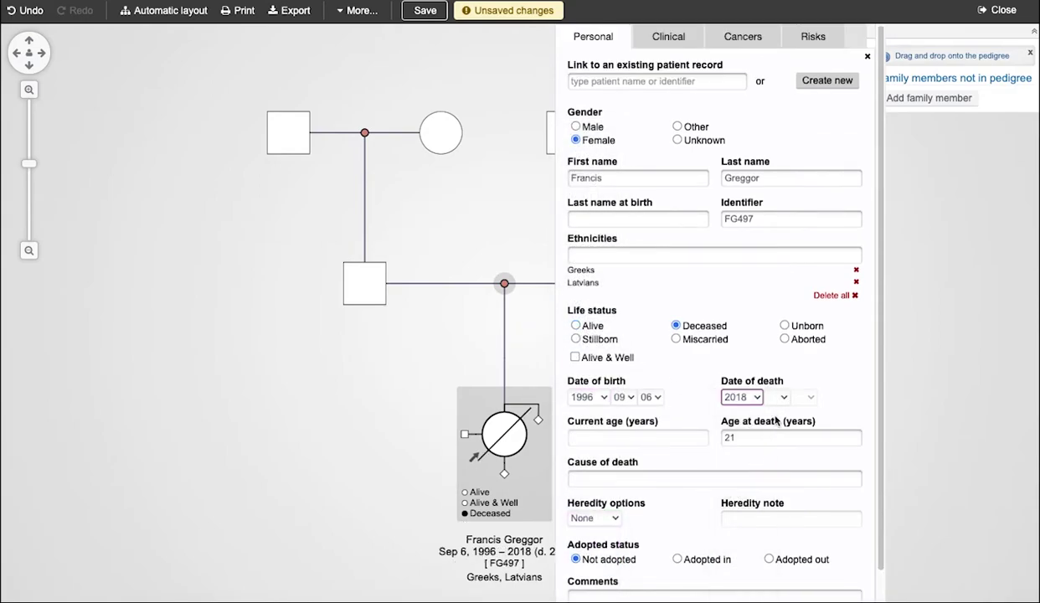
pyautogui.click(783, 399)
pyautogui.click(773, 488)
pyautogui.click(810, 401)
pyautogui.click(798, 560)
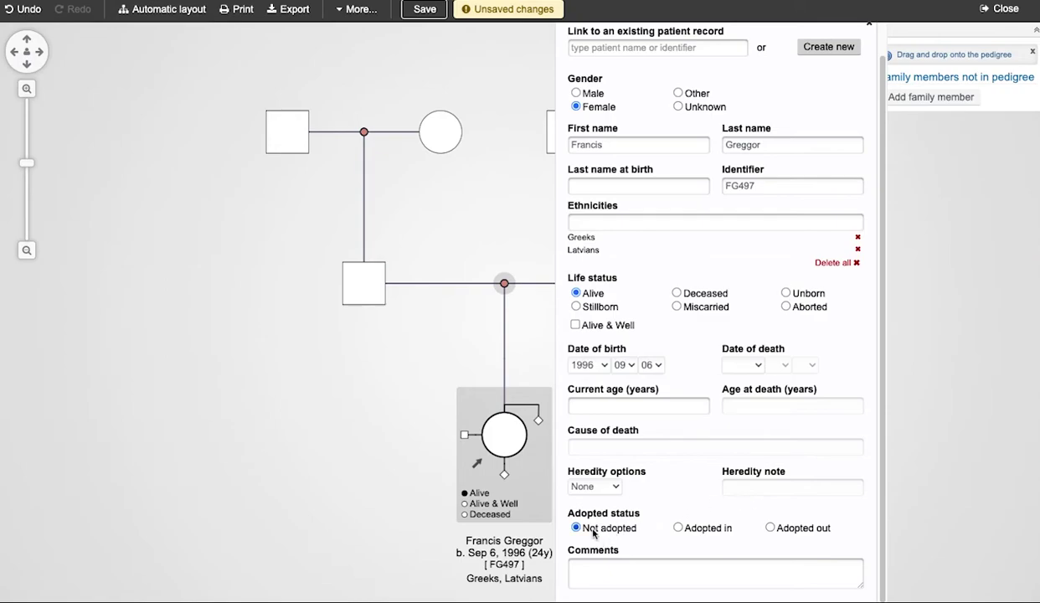
# Set the daughter's heredity option to Infertile with the heredity note 'gonorrhea'.
pyautogui.click(597, 485)
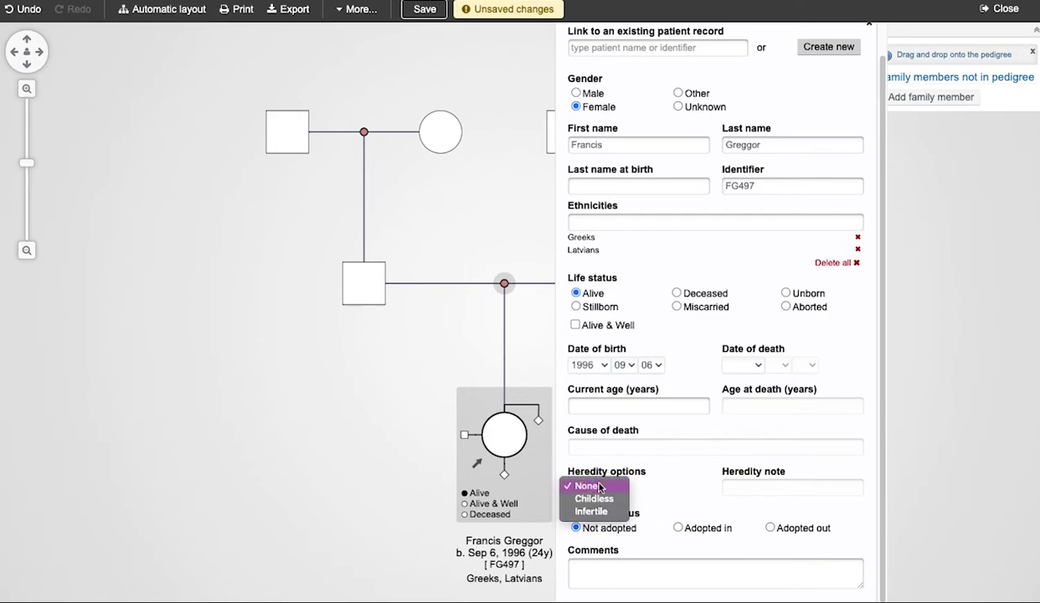
pyautogui.click(600, 500)
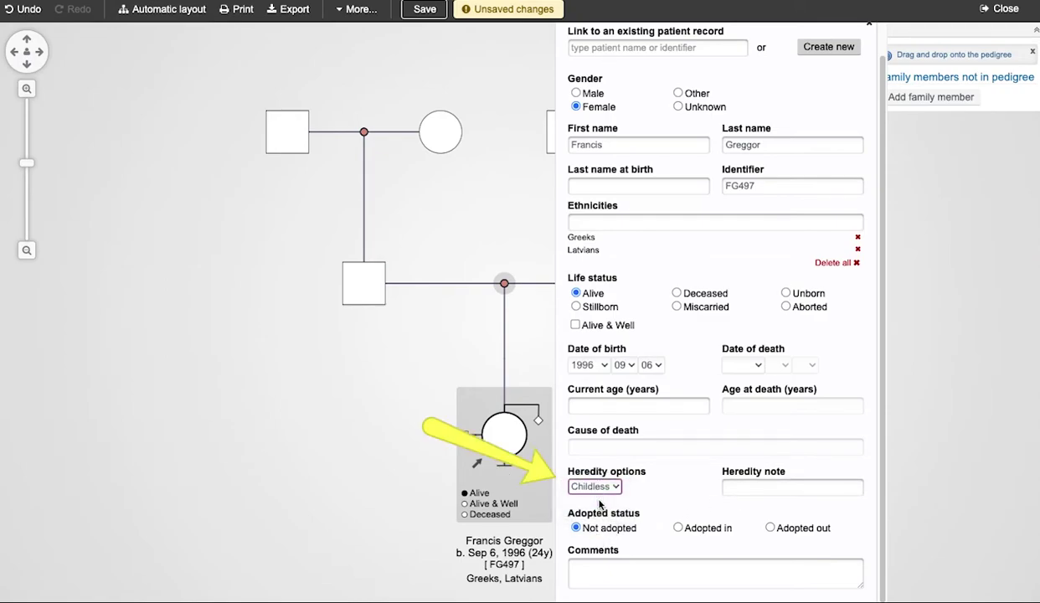
pyautogui.click(614, 490)
pyautogui.press('Down')
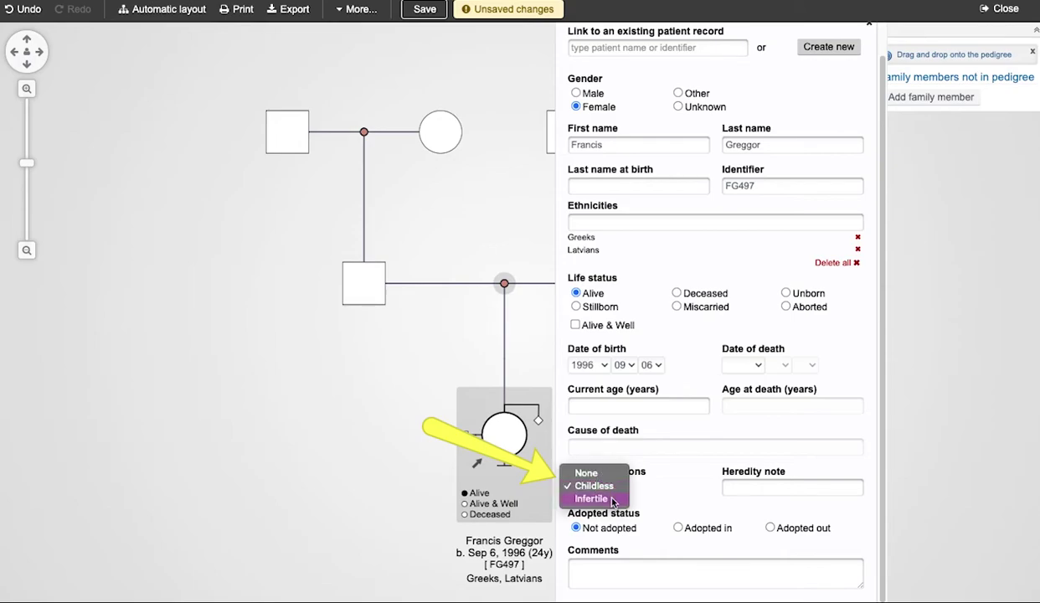
pyautogui.press('Tab')
pyautogui.write('gon')
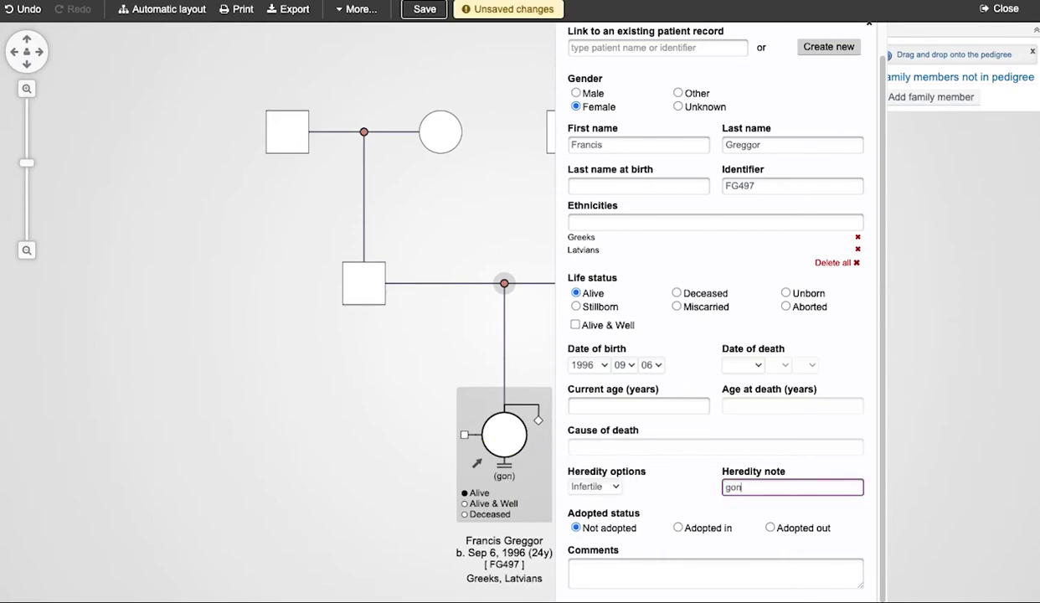
pyautogui.write('orrhea')
pyautogui.click(676, 527)
# Set her adoption status to Adopted out, then open the father's details.
pyautogui.click(678, 528)
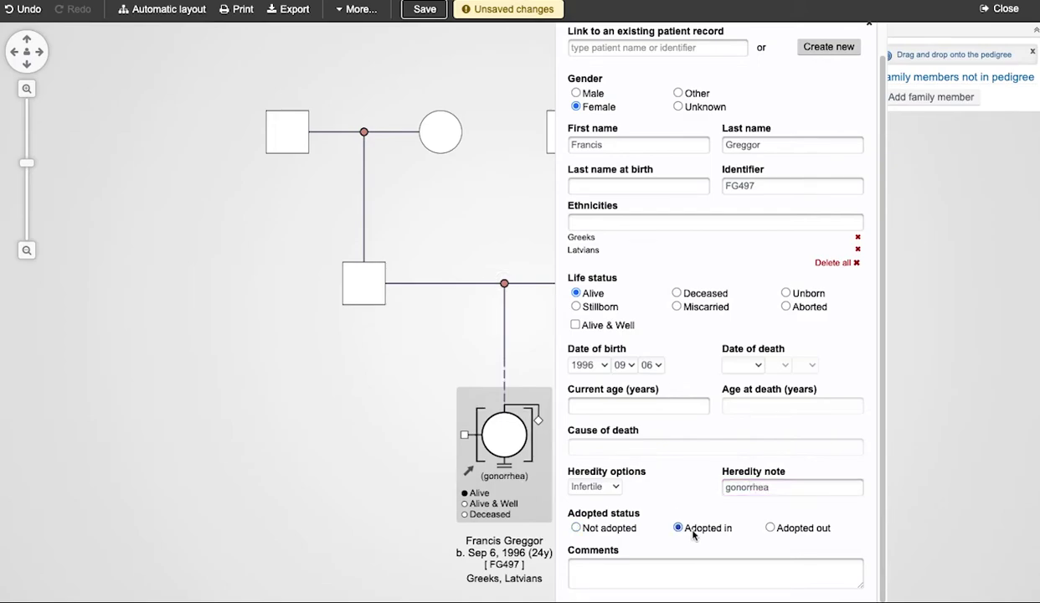
pyautogui.click(770, 528)
pyautogui.click(390, 423)
pyautogui.click(367, 279)
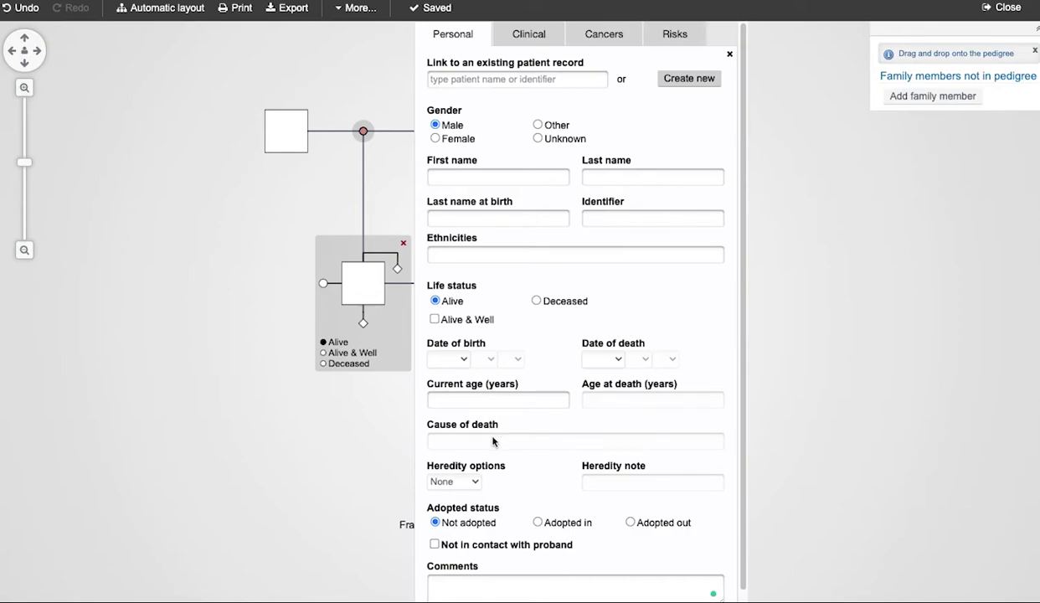
# Tick 'Not in contact with proband' for the father, then open the mother's details.
pyautogui.scroll(-1, 492, 442)
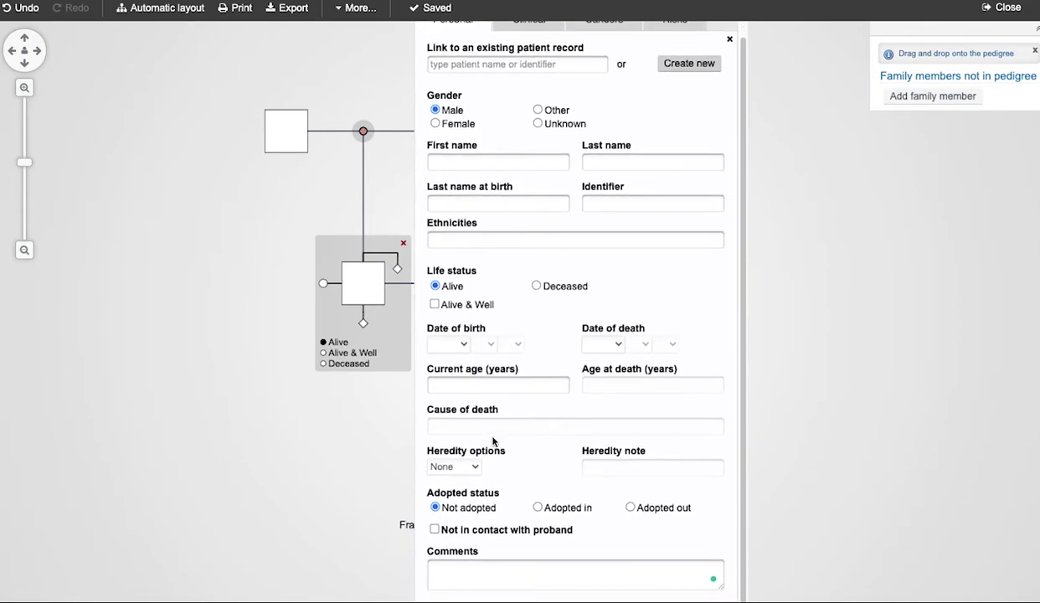
pyautogui.click(435, 530)
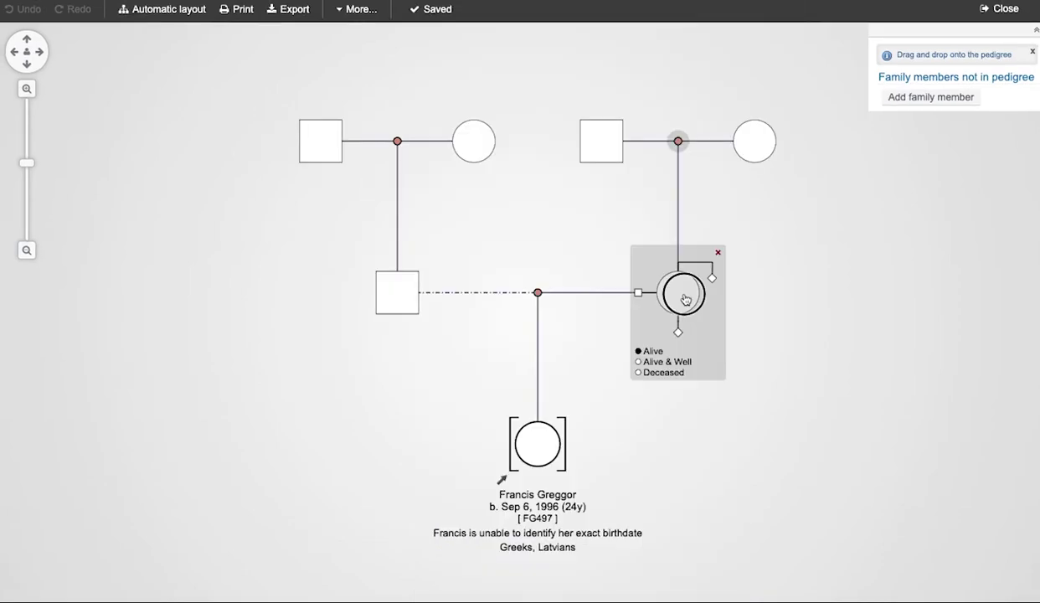
pyautogui.click(683, 298)
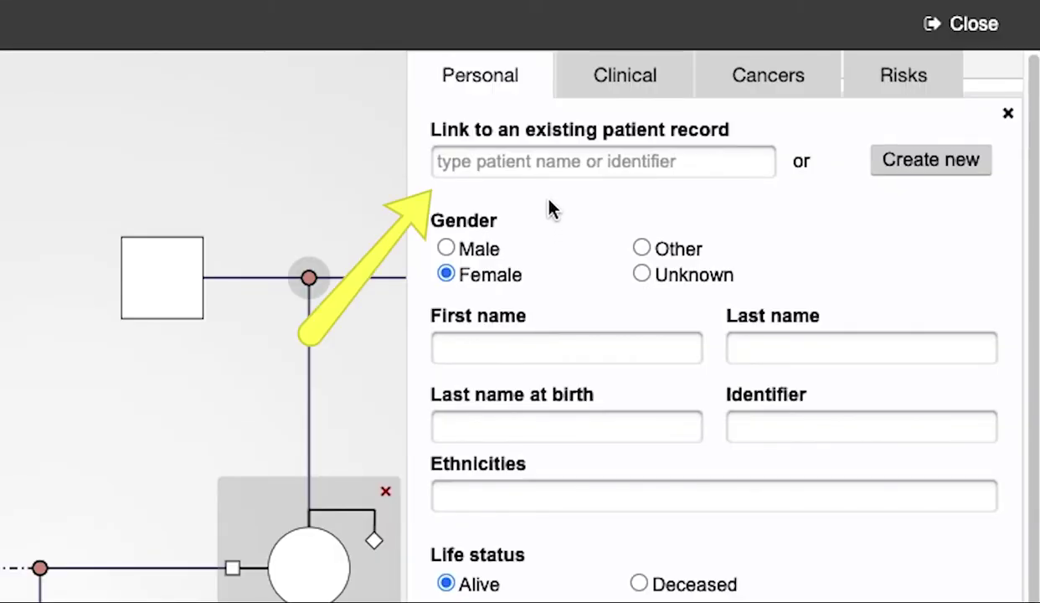
# Link the mother to her existing patient record by name search, then open the daughter's details.
pyautogui.click(539, 165)
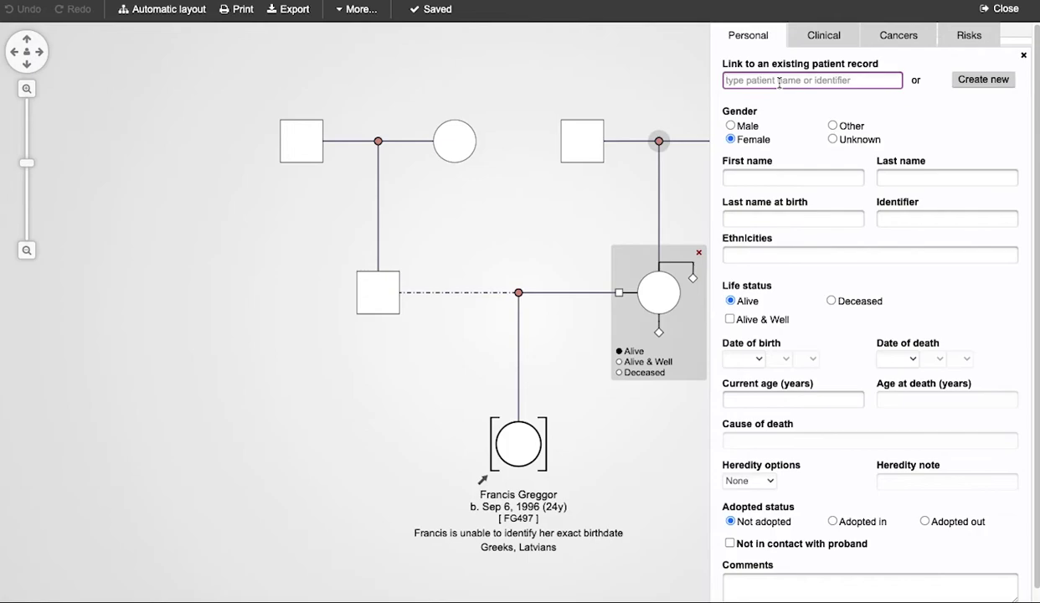
pyautogui.write('eliza')
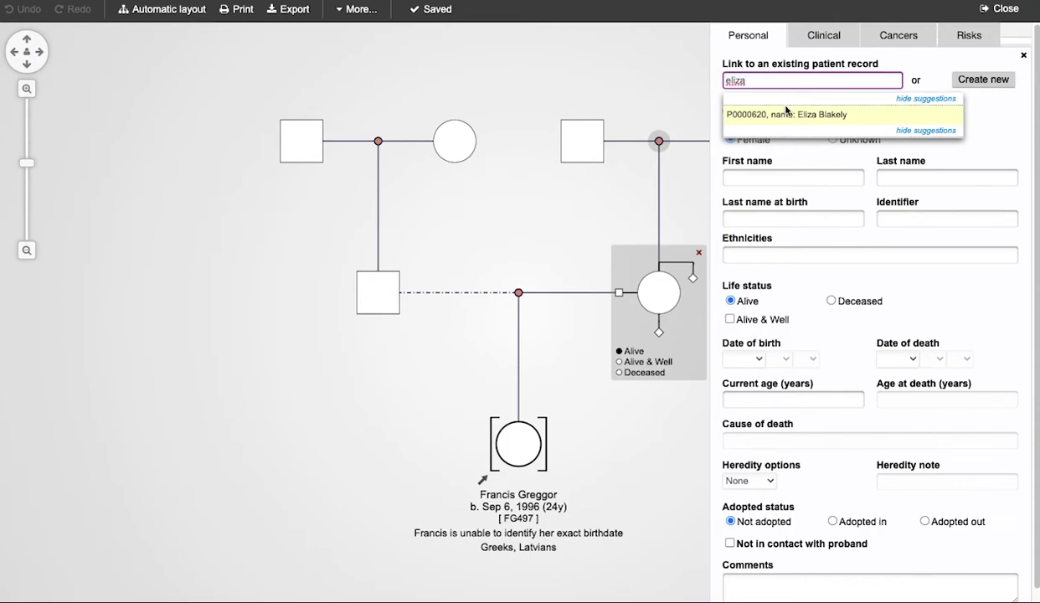
pyautogui.click(791, 117)
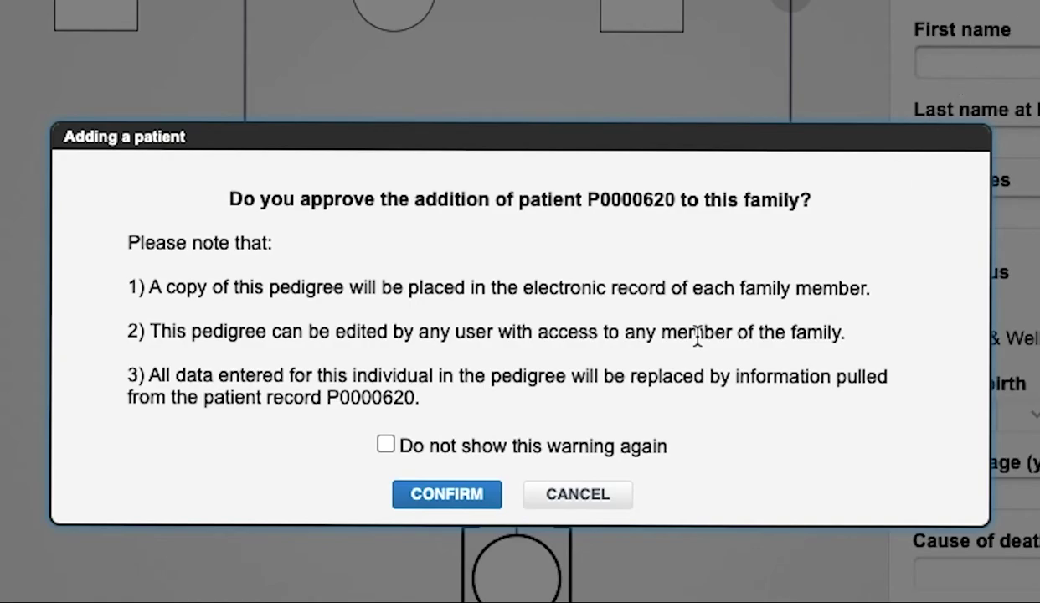
pyautogui.click(406, 499)
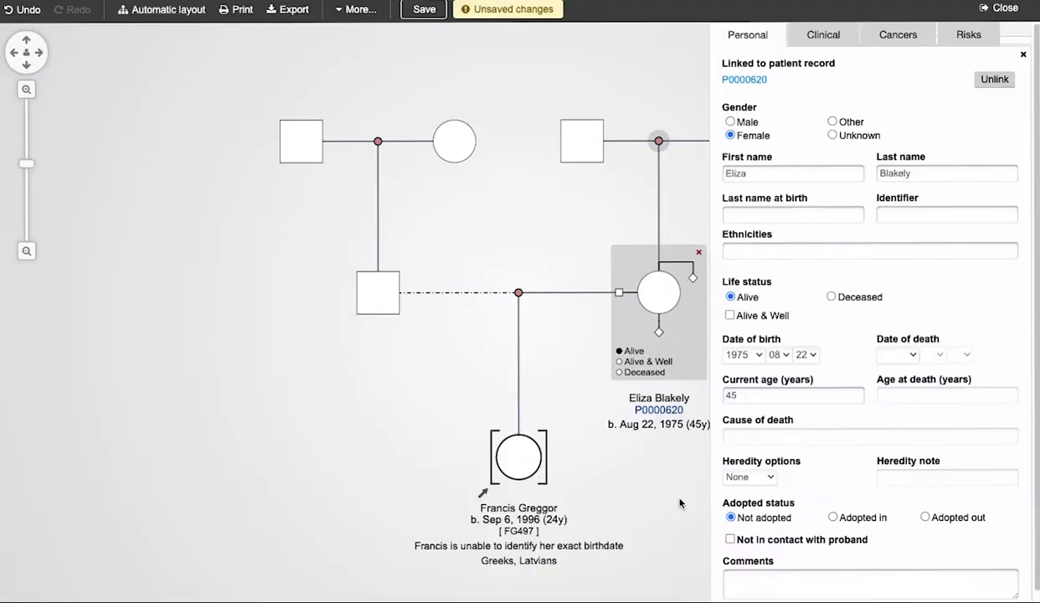
pyautogui.click(671, 531)
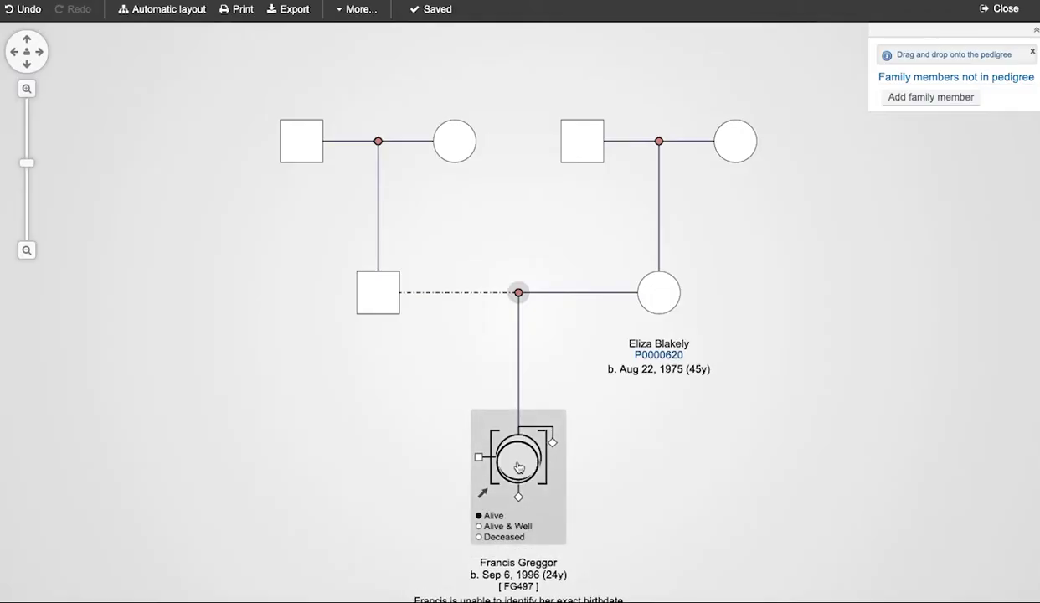
pyautogui.click(519, 467)
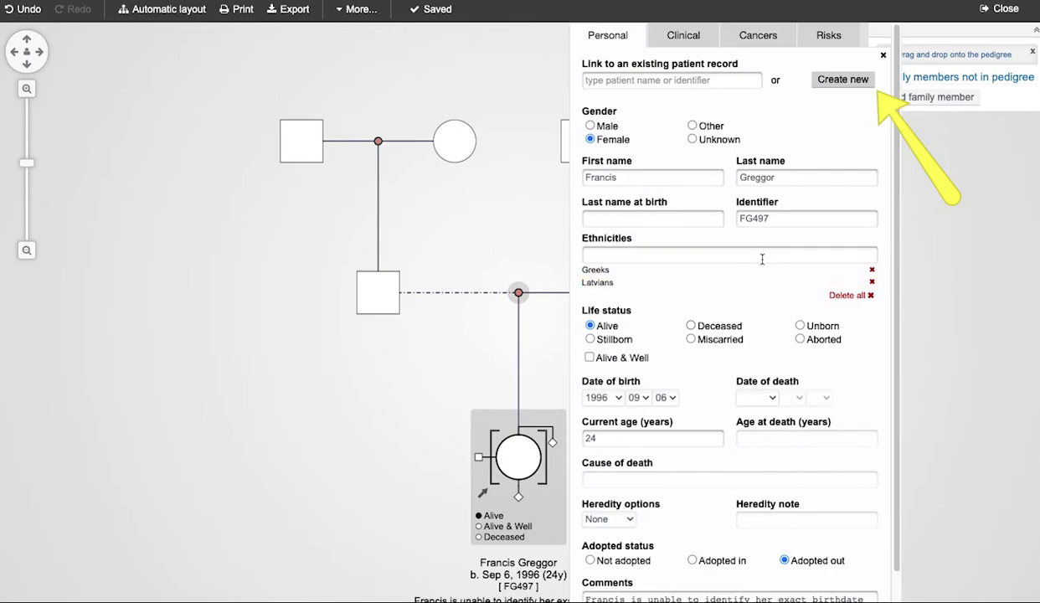
# Create a new patient record for the daughter with study None, and open it.
pyautogui.click(830, 88)
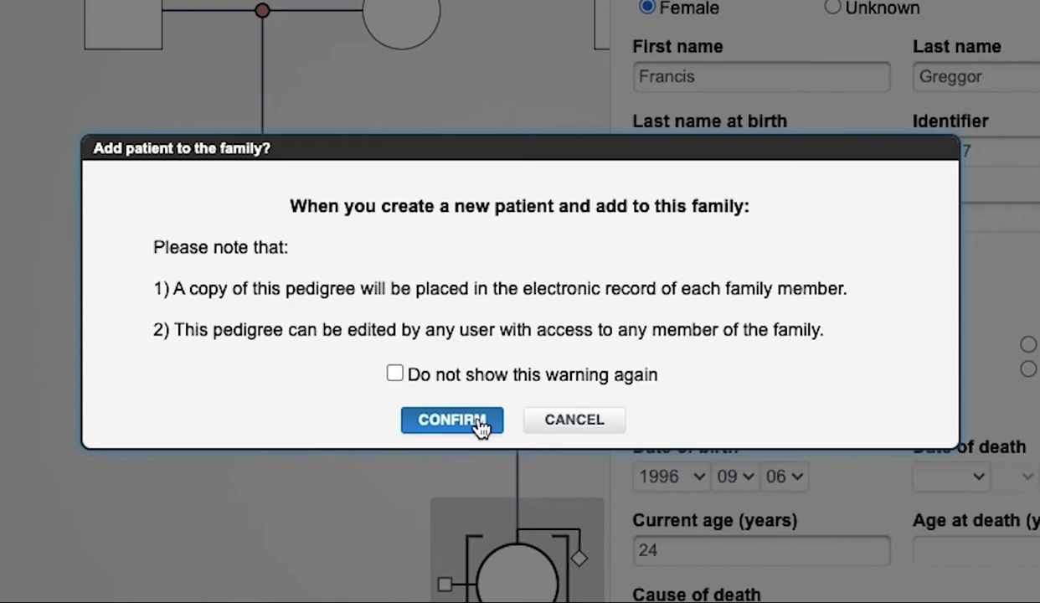
pyautogui.click(479, 426)
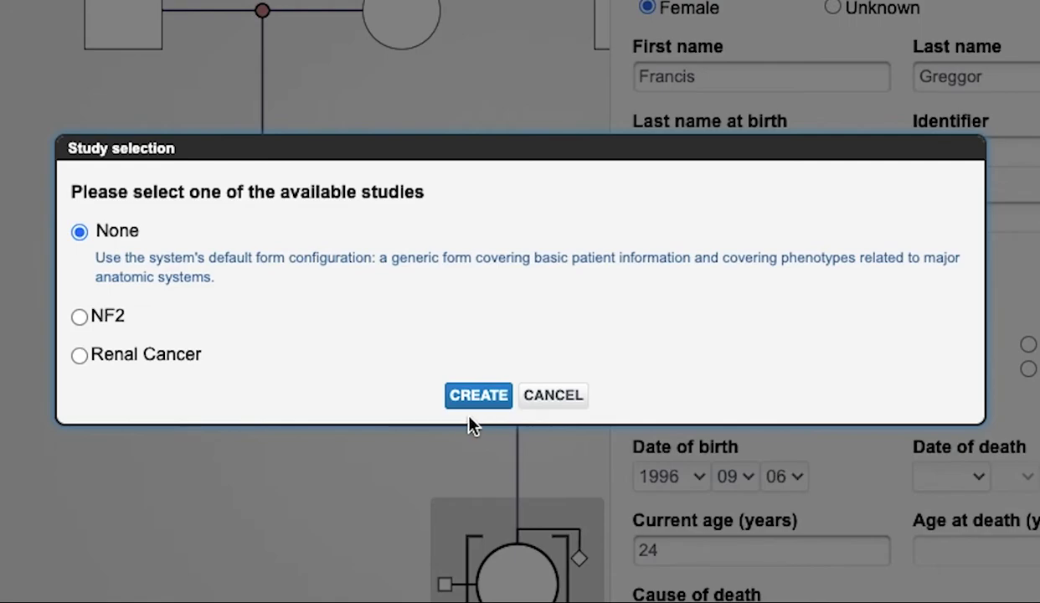
pyautogui.click(103, 314)
pyautogui.click(106, 360)
pyautogui.click(83, 231)
pyautogui.click(479, 394)
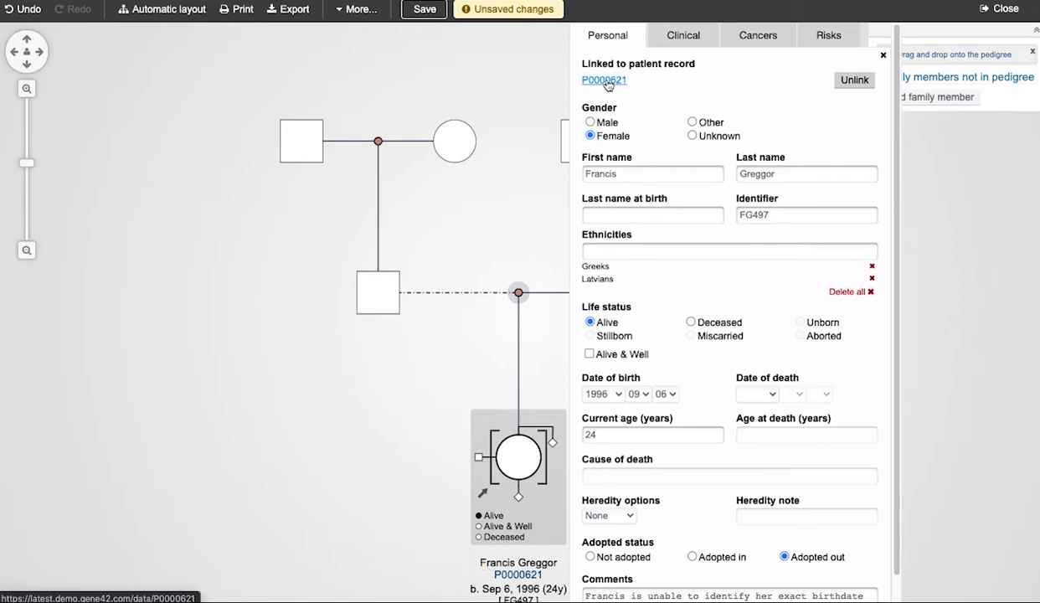
pyautogui.click(606, 81)
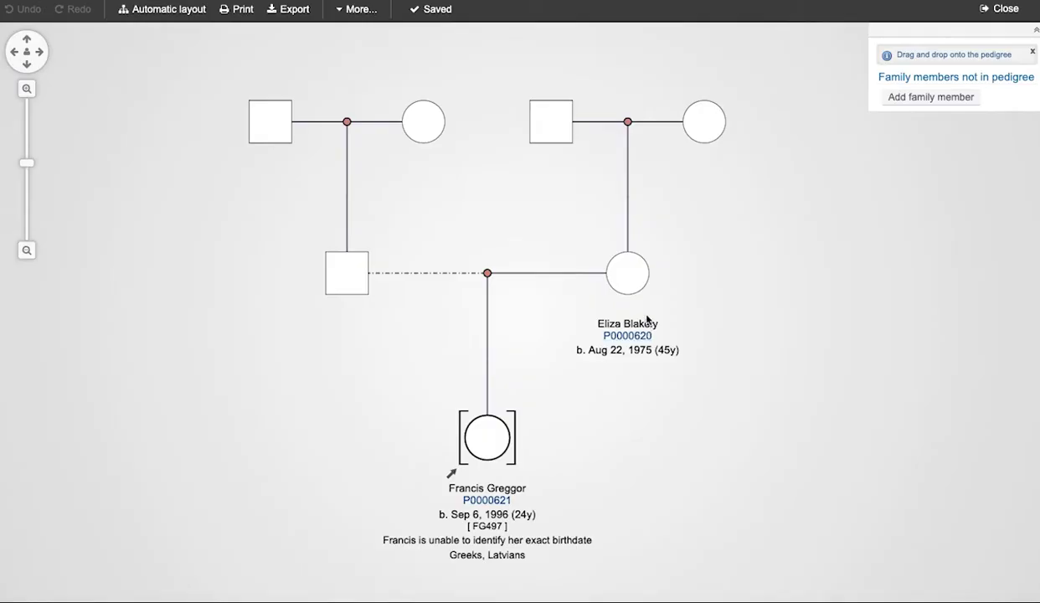
# On the mother's node, try removing the record link, then undo it.
pyautogui.click(639, 288)
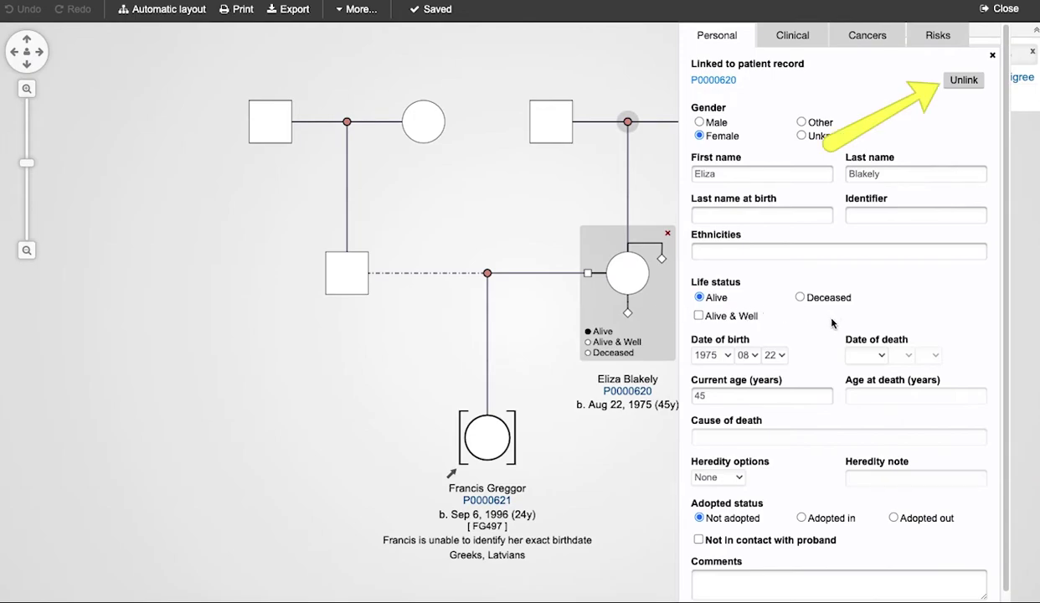
pyautogui.click(963, 81)
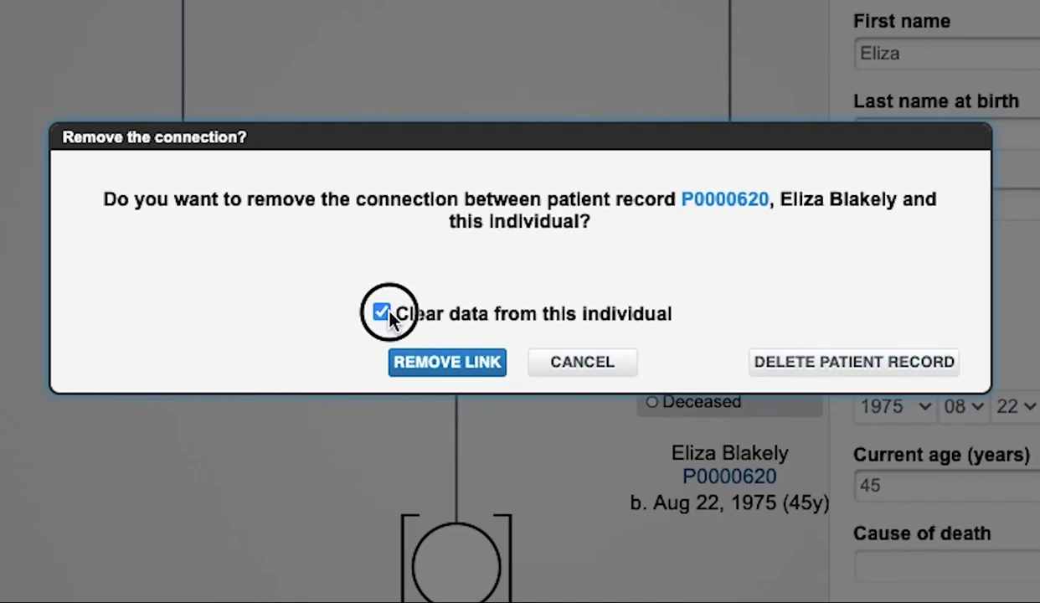
pyautogui.click(437, 367)
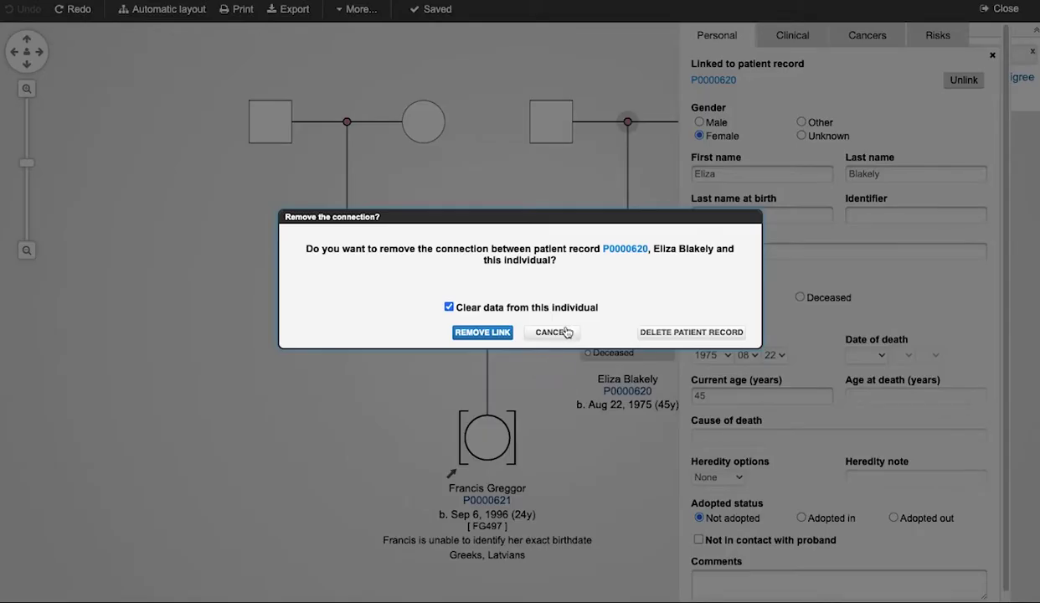
pyautogui.click(566, 333)
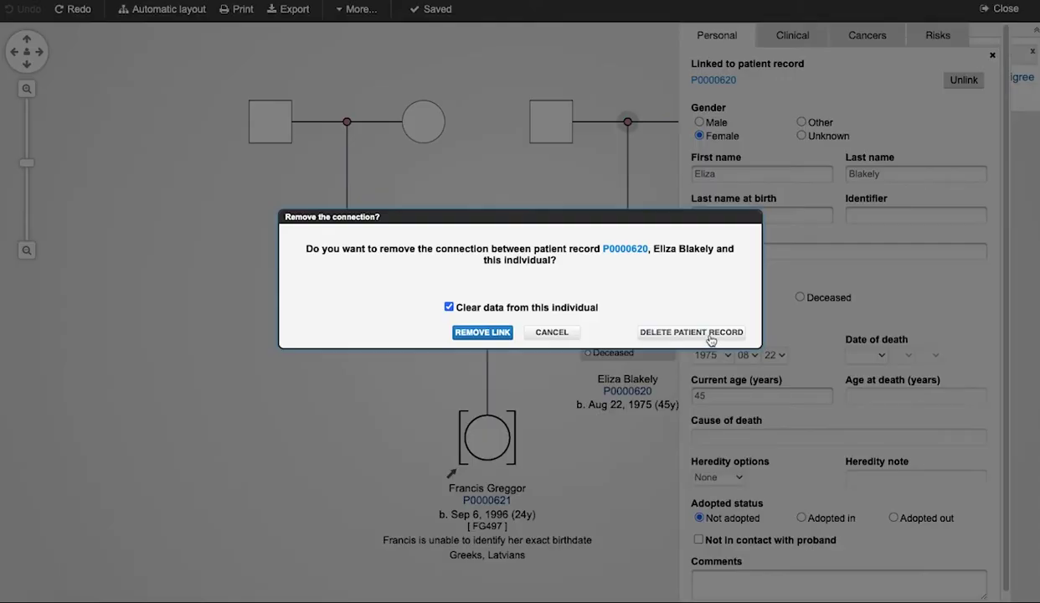
# Delete the mother's patient record, then search existing records for 'p00'.
pyautogui.click(711, 337)
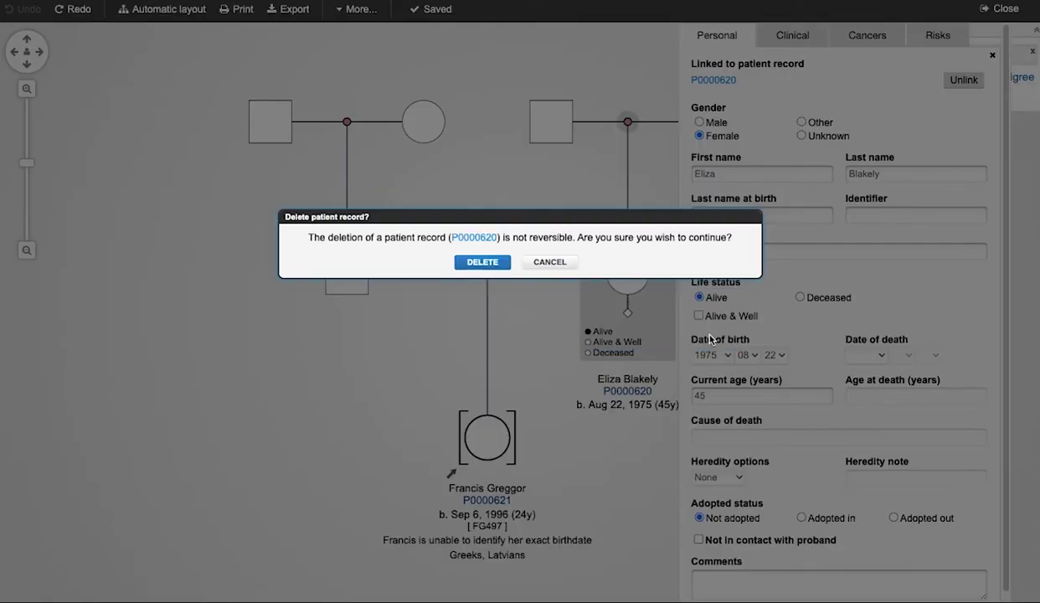
pyautogui.press('Return')
pyautogui.click(783, 79)
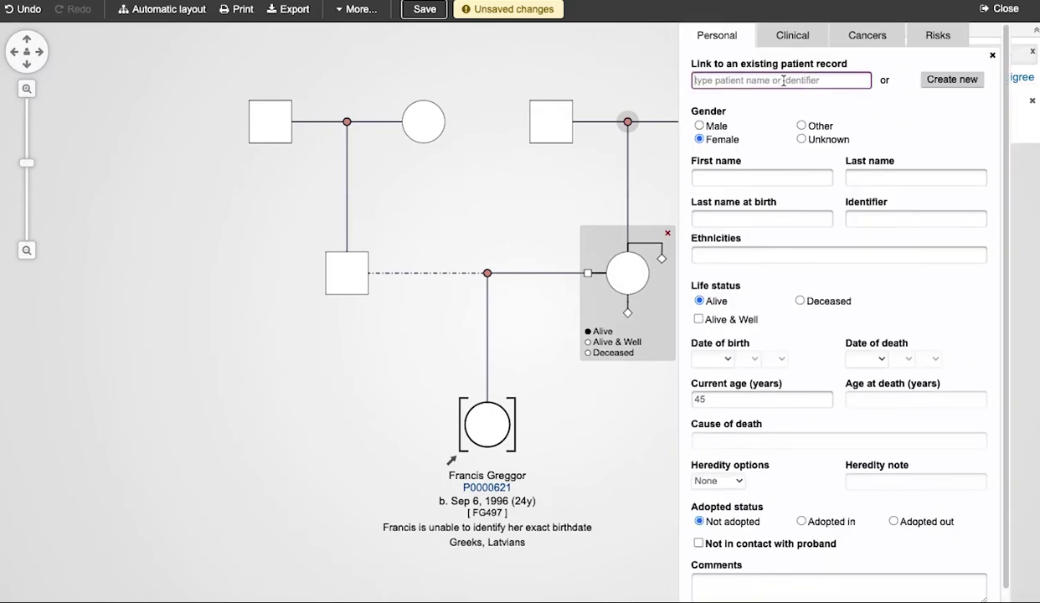
pyautogui.write('p00')
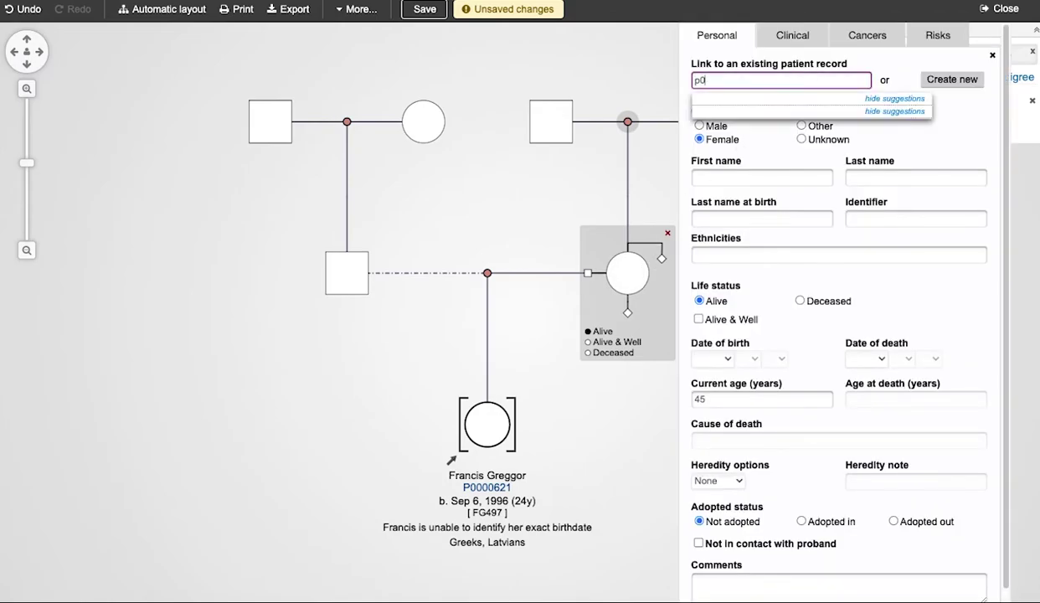
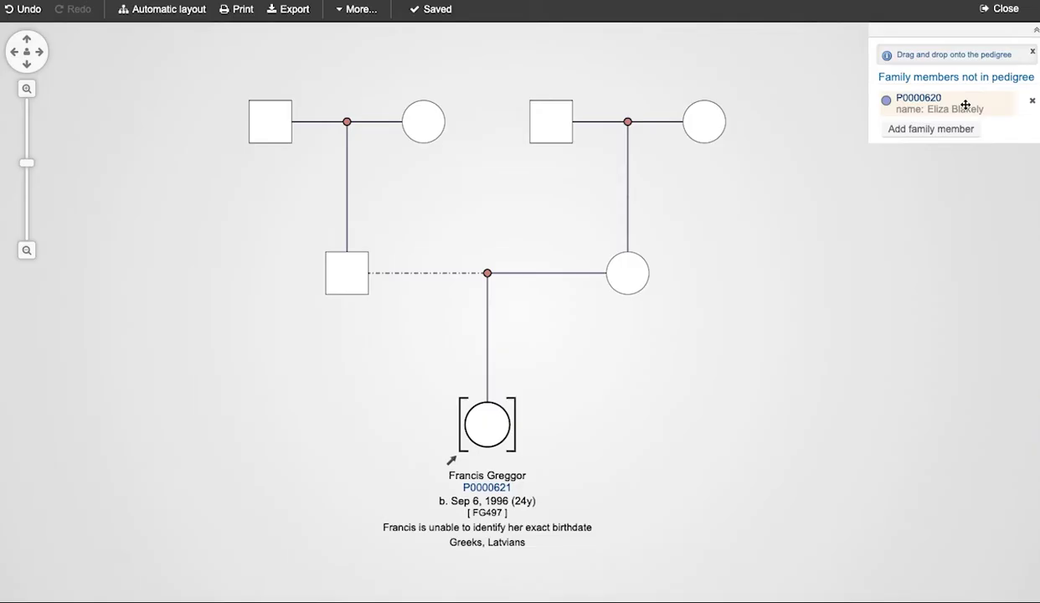
# Drag the unplaced family member's card from the side panel onto the mother's circle.
pyautogui.moveTo(754, 208); pyautogui.dragTo(561, 411)
pyautogui.moveTo(808, 201); pyautogui.dragTo(628, 290)
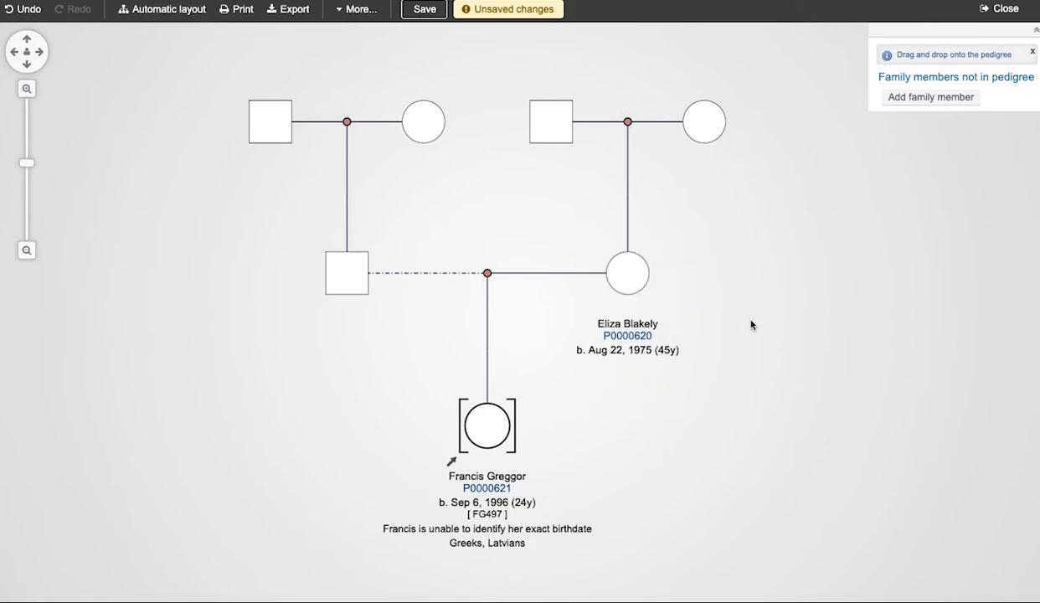
# On the daughter's Clinical tab, try Affected, Carrier, Pre-symptomatic and Uncertain, ending on Not affected.
pyautogui.click(493, 437)
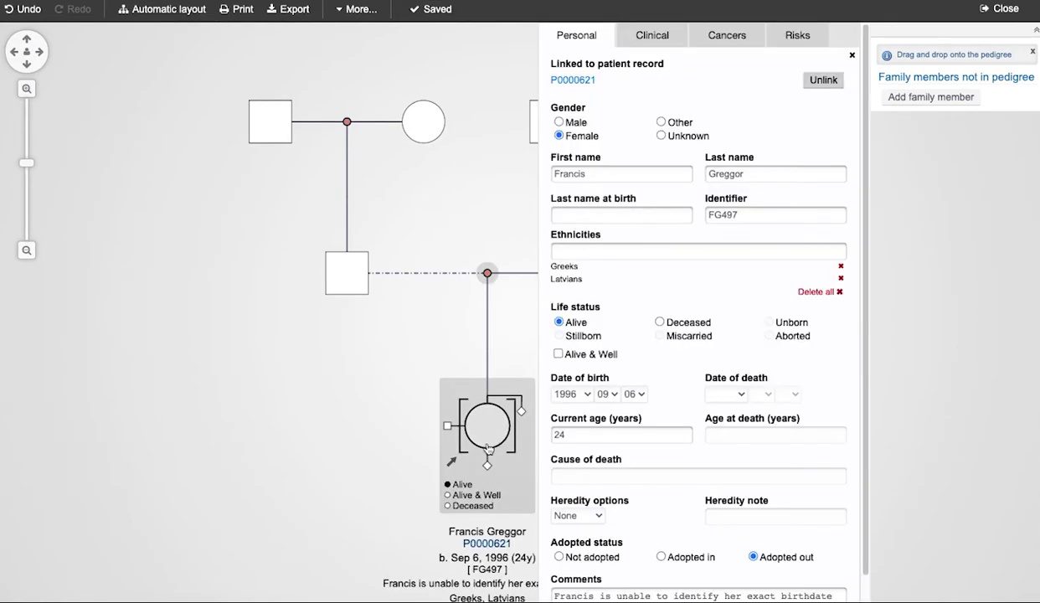
pyautogui.click(649, 41)
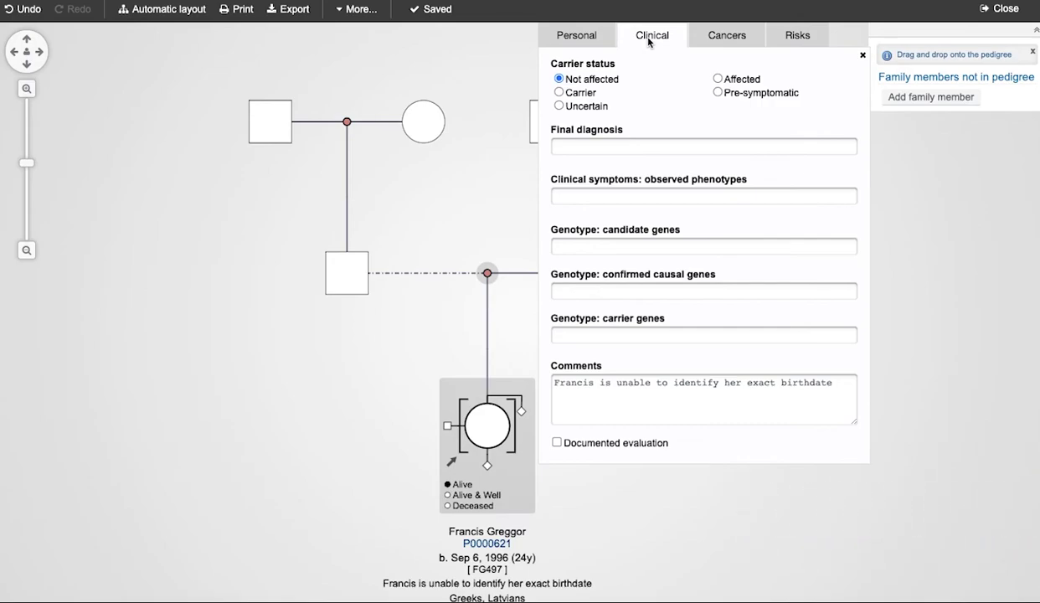
pyautogui.click(717, 78)
pyautogui.click(559, 92)
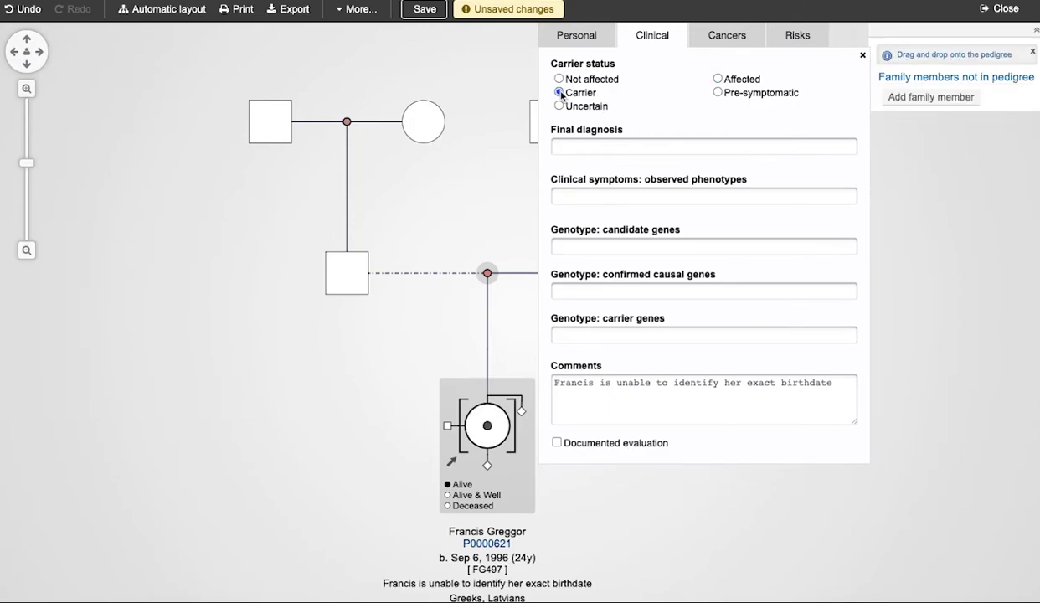
pyautogui.click(717, 92)
pyautogui.click(558, 106)
pyautogui.click(558, 79)
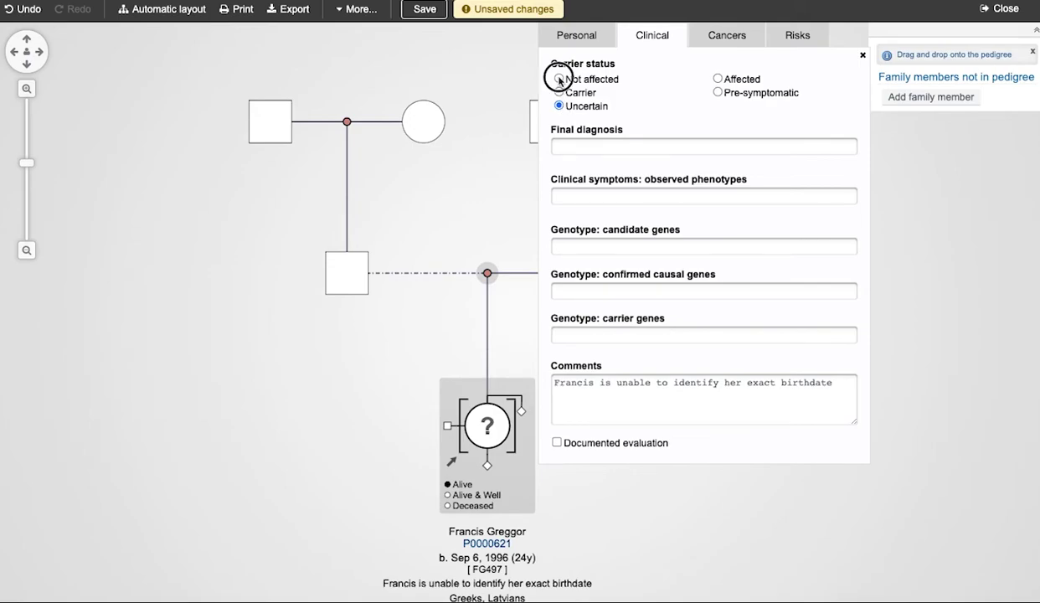
# Set the final diagnosis to GLAUCOMA 1, OPEN ANGLE, G and add the symptom Right aortic arch with mirror image branching.
pyautogui.click(571, 144)
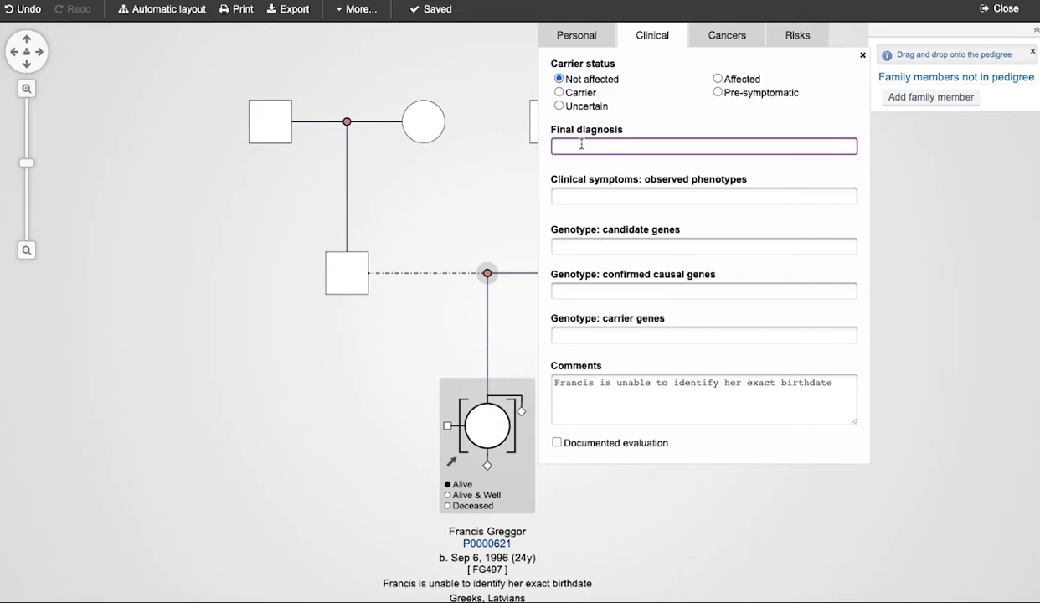
pyautogui.write('g')
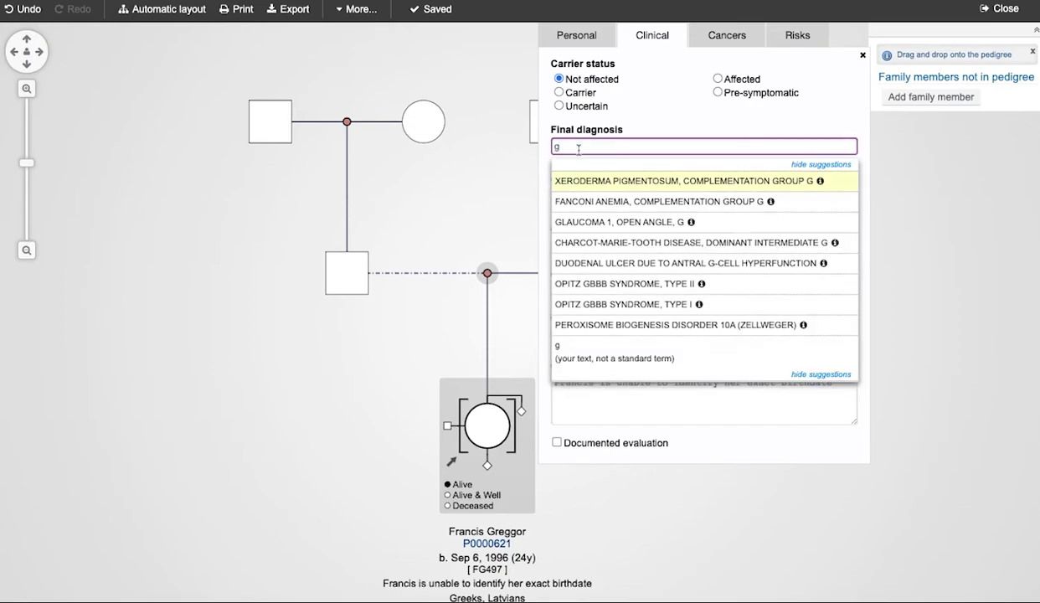
pyautogui.click(596, 222)
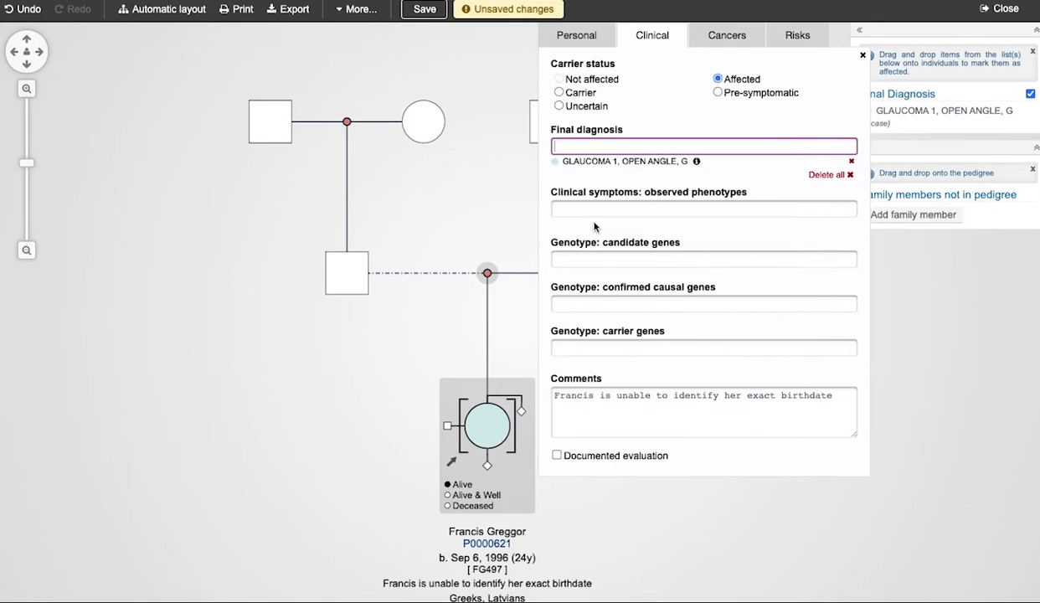
pyautogui.click(704, 209)
pyautogui.write('rig')
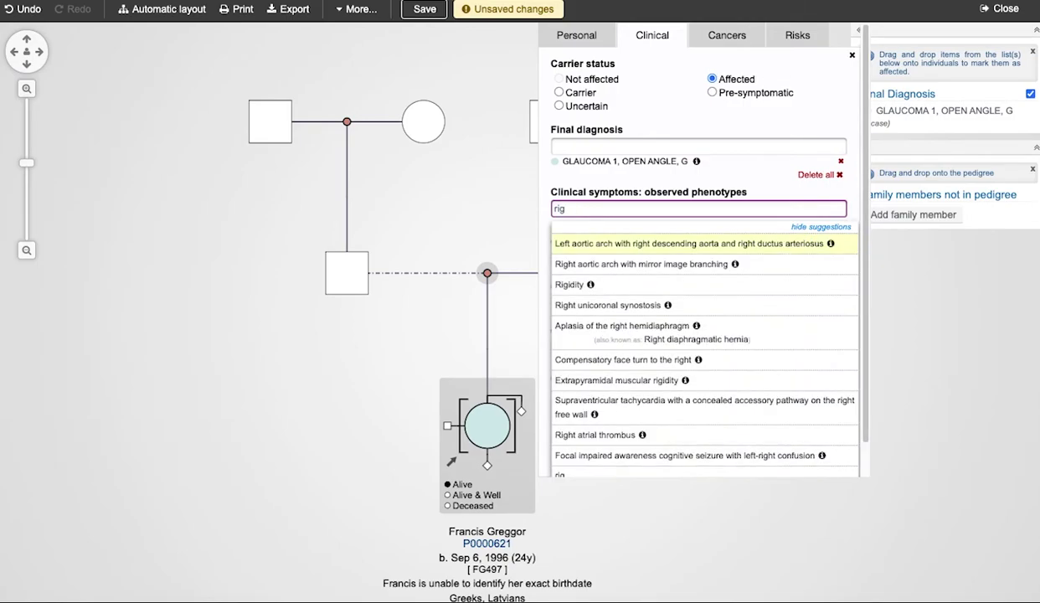
pyautogui.click(607, 272)
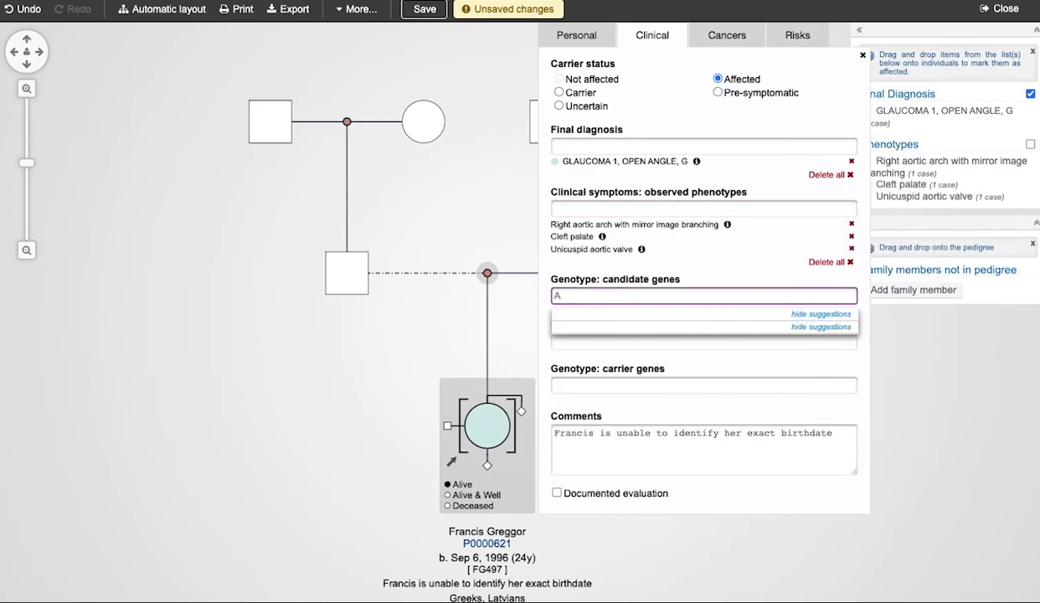
# Add candidate genes ACTL6B and ATP6V1A, causal gene NF1 and carrier gene FMR1.
pyautogui.write('C')
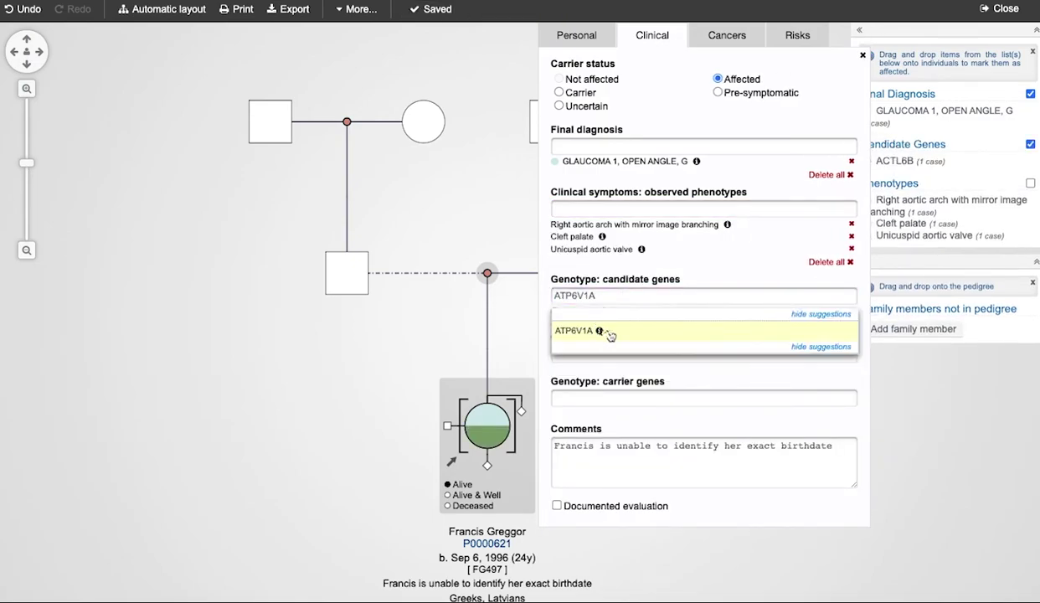
pyautogui.click(610, 272)
pyautogui.click(636, 365)
pyautogui.write('NF1')
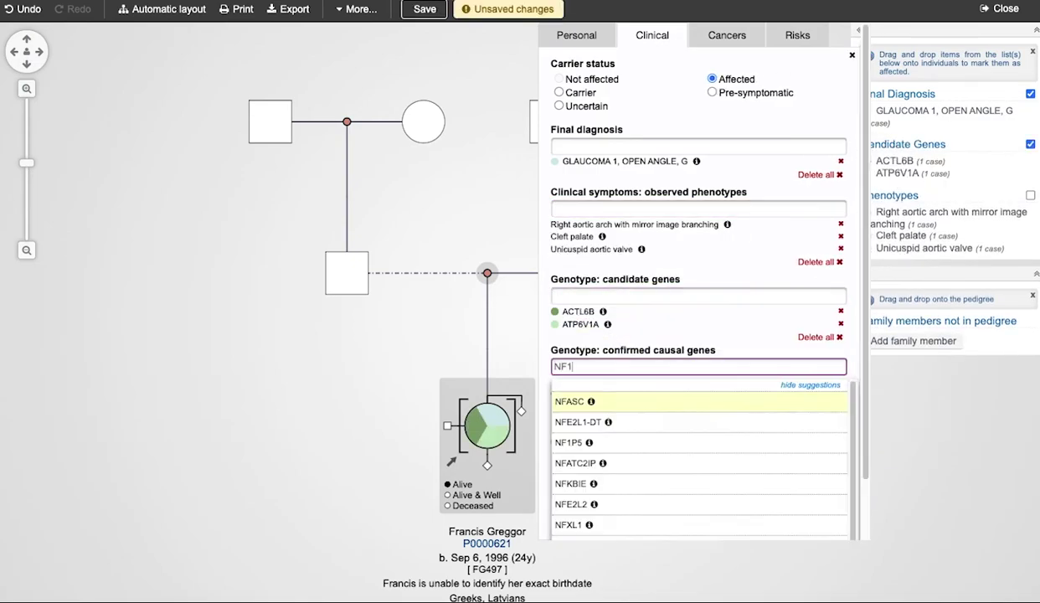
pyautogui.press('Return')
pyautogui.click(704, 422)
pyautogui.write('FMR1')
pyautogui.click(594, 463)
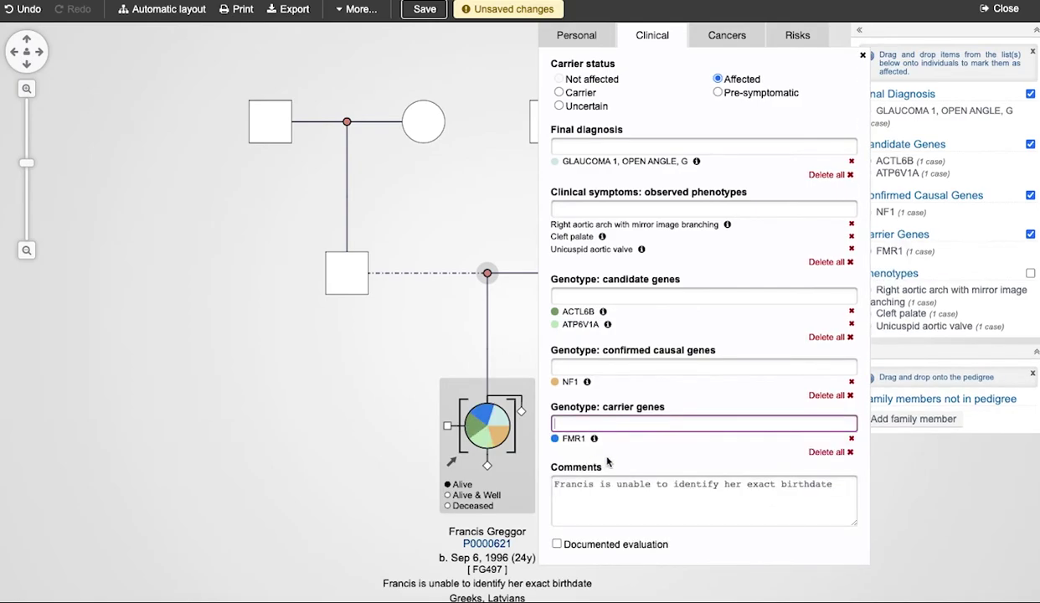
# Comment 'Previously NF1 was causal, potential alternative causal gene for unexplained phenotypes', tick Documented evaluation, and close.
pyautogui.click(608, 489)
pyautogui.write('Previsouly')
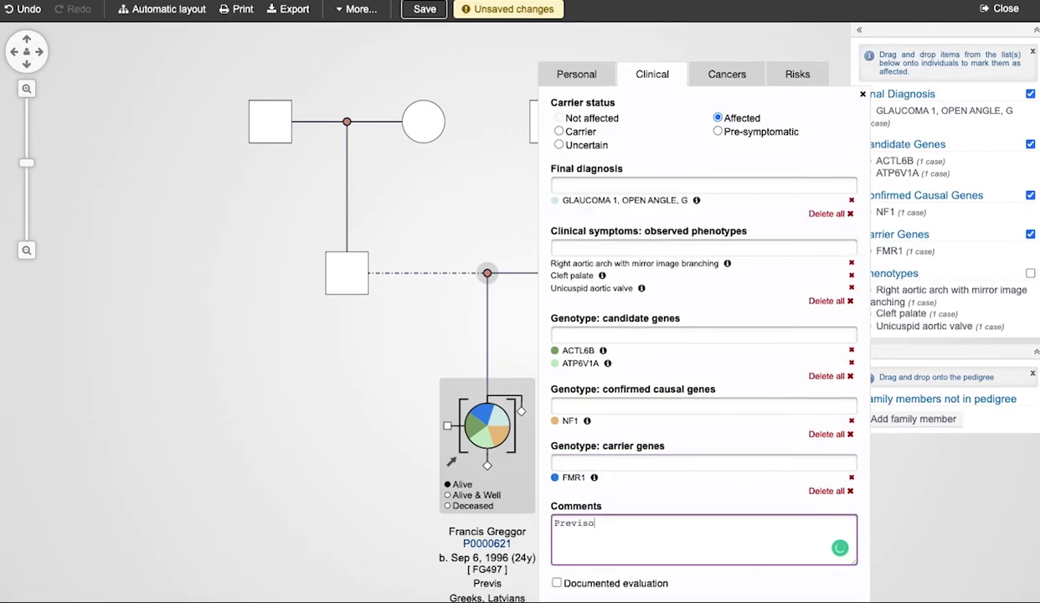
pyautogui.write(' a')
pyautogui.press('BackSpace')
pyautogui.press('BackSpace')
pyautogui.press('BackSpace')
pyautogui.press('BackSpace')
pyautogui.press('BackSpace')
pyautogui.press('BackSpace')
pyautogui.press('BackSpace')
pyautogui.write('ously NF1 was causal, potential alternative causal gene for unexplained phenotypes')
pyautogui.click(557, 583)
pyautogui.click(361, 538)
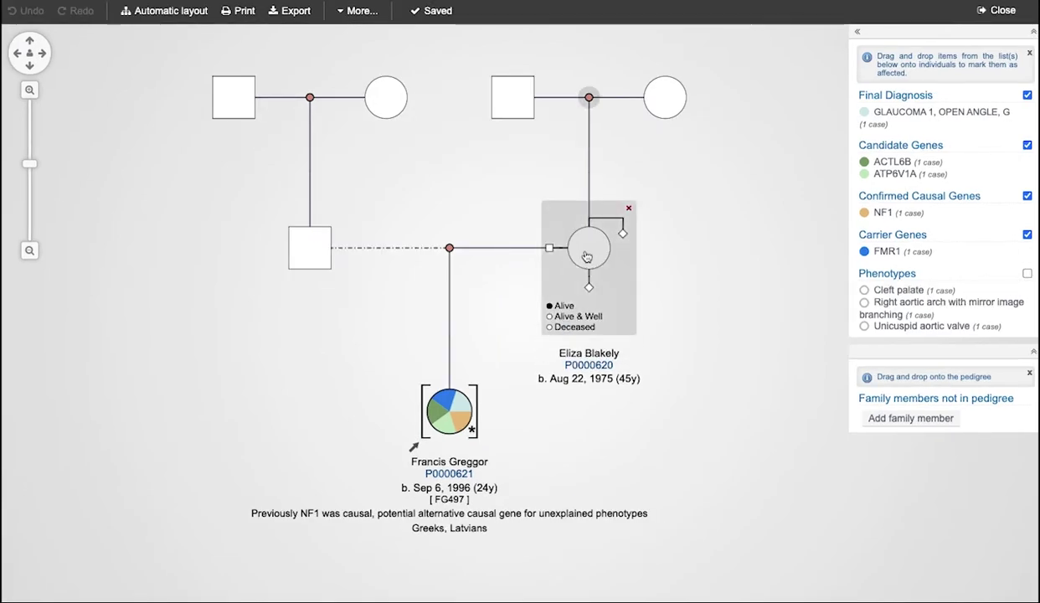
# Use 'Make this person the proband' on the mother's Clinical tab, then close her panel.
pyautogui.click(589, 248)
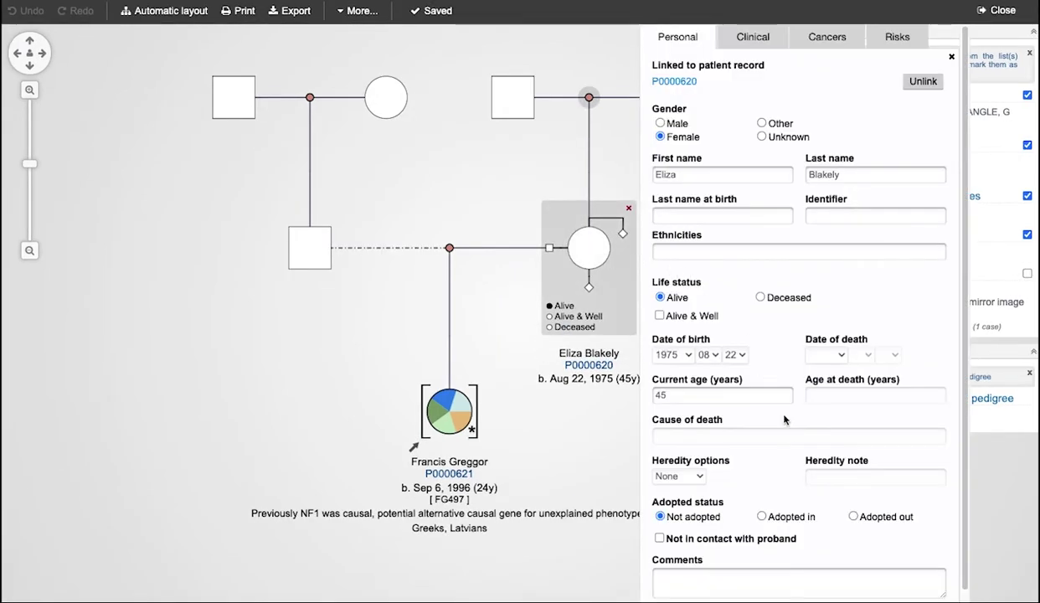
pyautogui.click(748, 46)
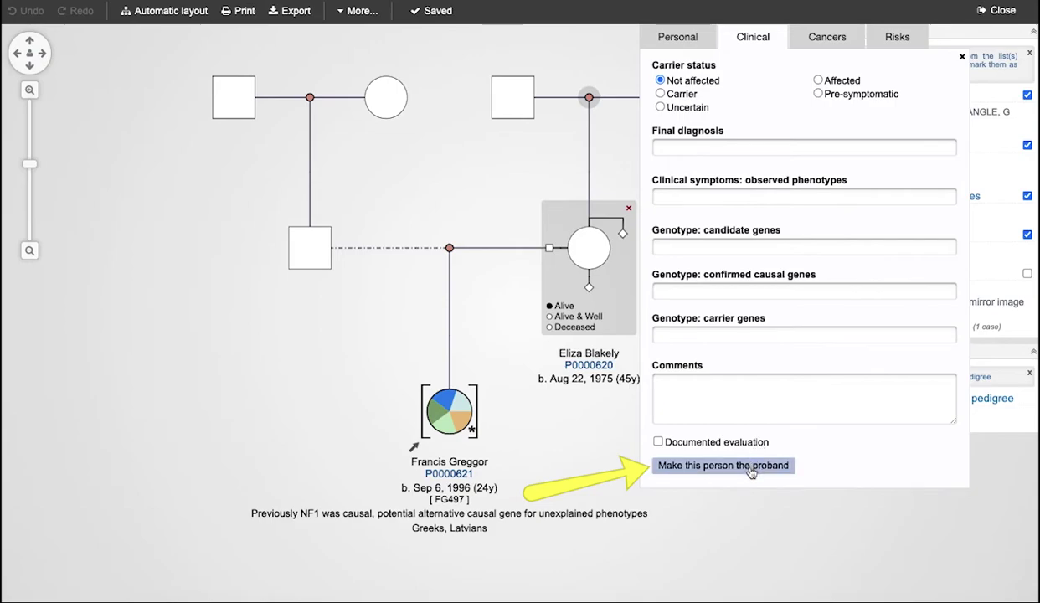
pyautogui.click(751, 472)
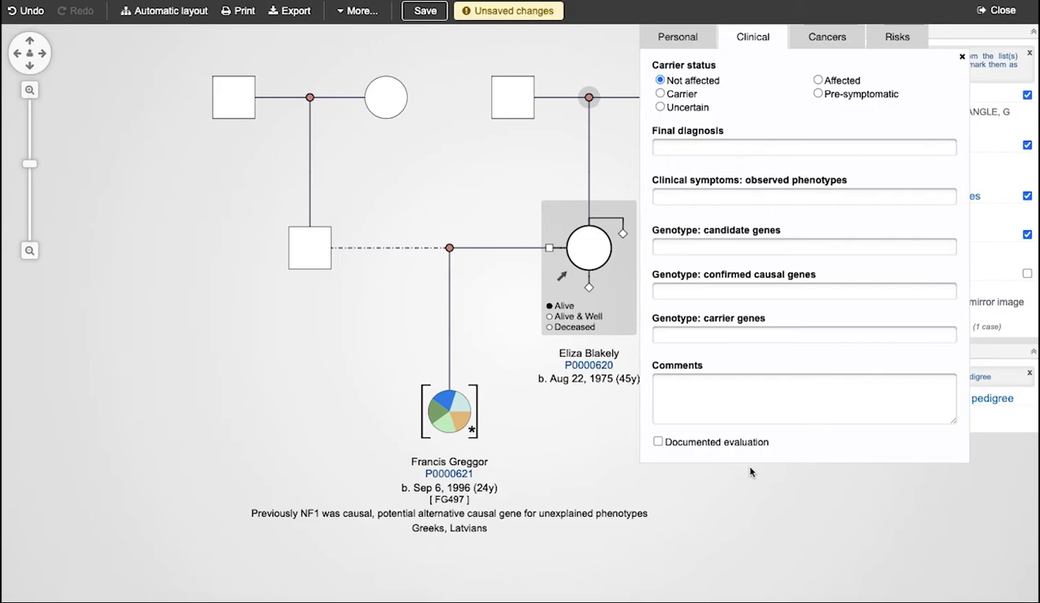
pyautogui.click(723, 514)
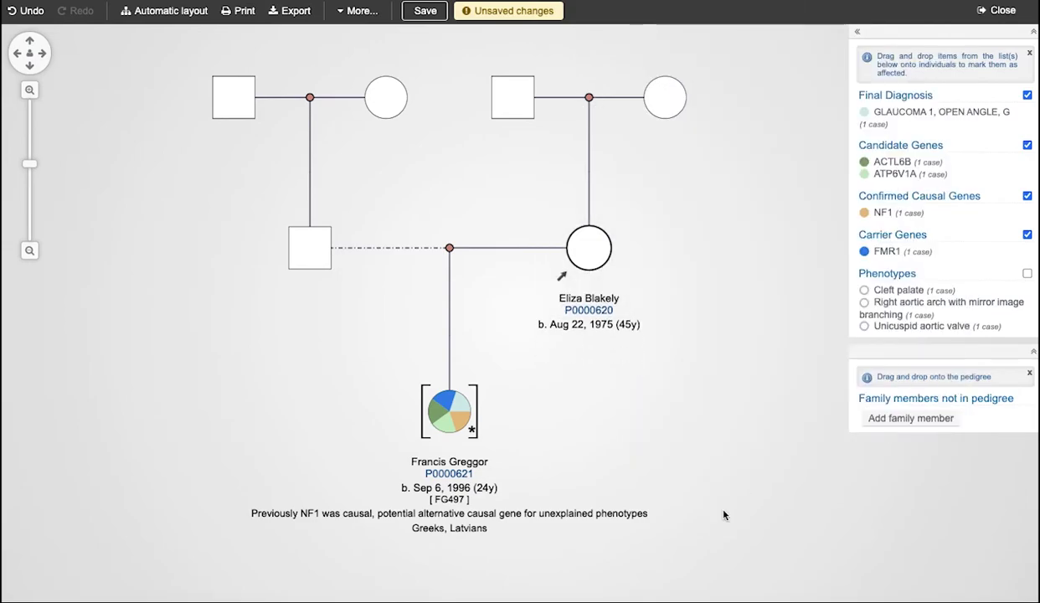
# Save the pedigree and give the mother the glaucoma diagnosis and ATP6V1A gene.
pyautogui.hotkey('ctrl', 's')
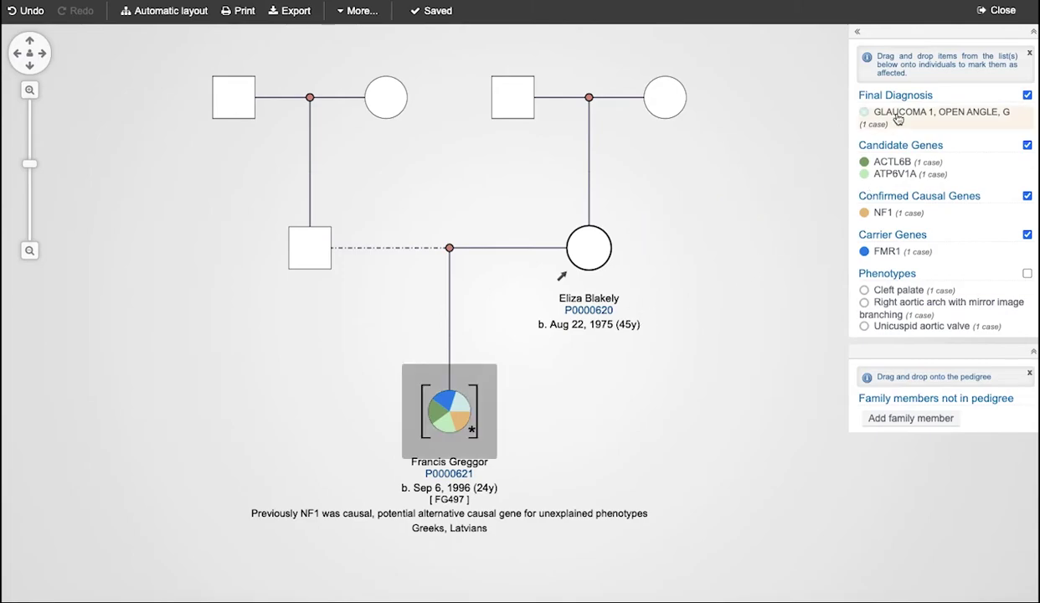
pyautogui.moveTo(898, 119)
pyautogui.mouseDown()
pyautogui.moveTo(812, 176)
pyautogui.moveTo(588, 247)
pyautogui.mouseUp()
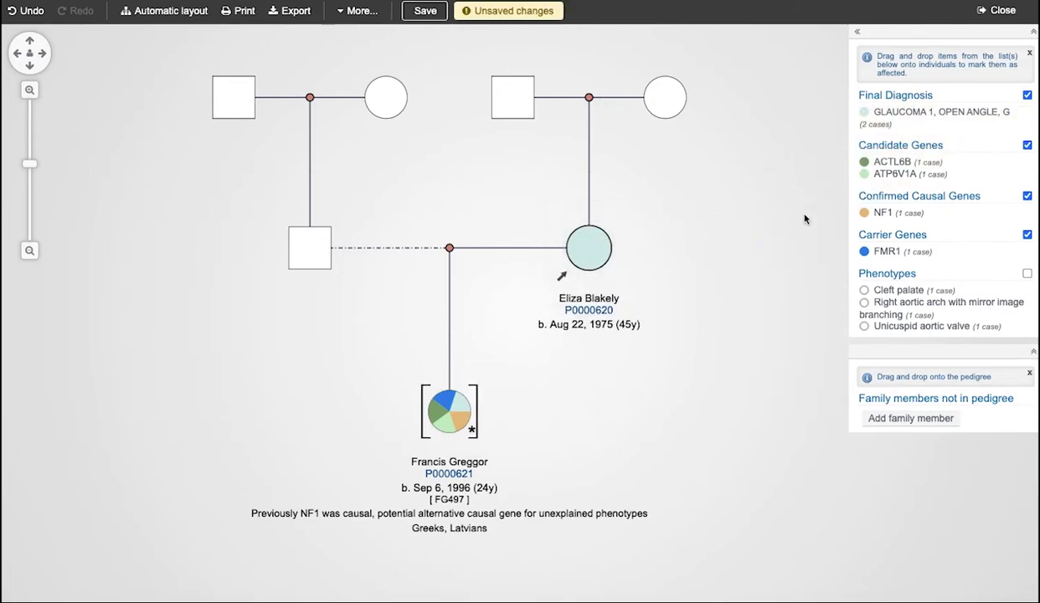
pyautogui.moveTo(908, 176); pyautogui.dragTo(589, 247)
# Assign ACTL6B, NF1 and unicuspid aortic valve to grandparents, and FMR1 and cleft palate to the mother.
pyautogui.moveTo(889, 161); pyautogui.dragTo(513, 100)
pyautogui.moveTo(893, 214); pyautogui.dragTo(233, 99)
pyautogui.moveTo(886, 252); pyautogui.dragTo(589, 248)
pyautogui.moveTo(949, 328); pyautogui.dragTo(661, 98)
pyautogui.moveTo(896, 290); pyautogui.dragTo(586, 249)
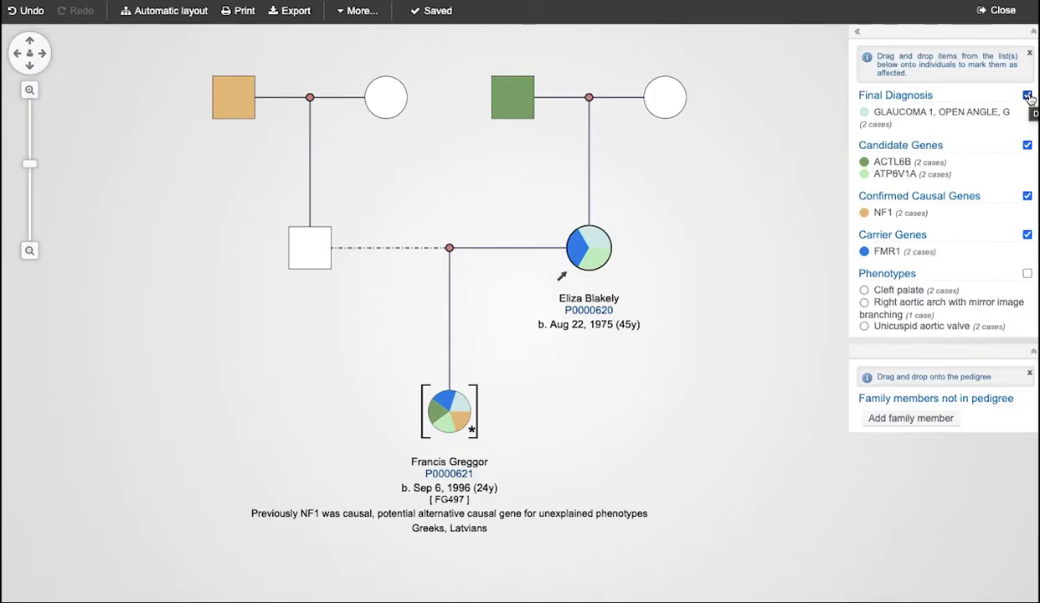
# Turn legend colouring for diagnosis and genes off, then back on together with phenotypes.
pyautogui.click(1021, 132)
pyautogui.click(1027, 145)
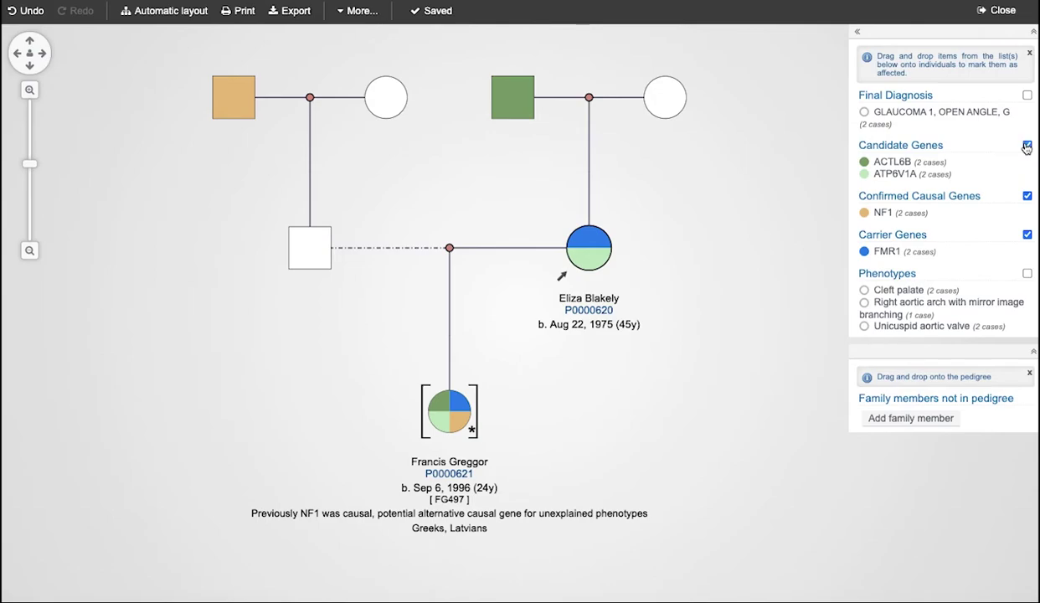
pyautogui.click(1028, 197)
pyautogui.click(1027, 235)
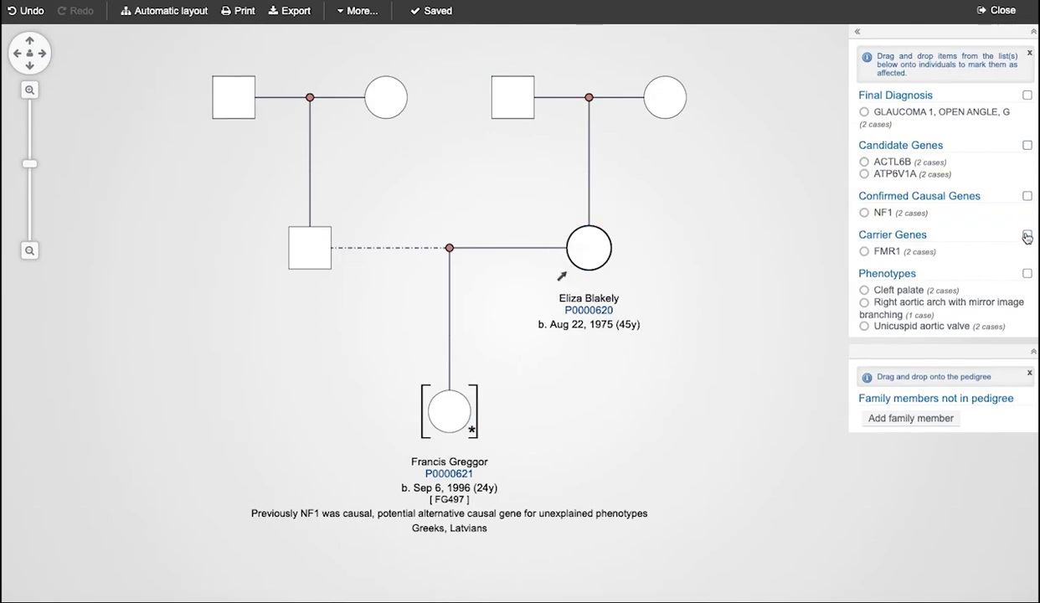
pyautogui.click(1027, 94)
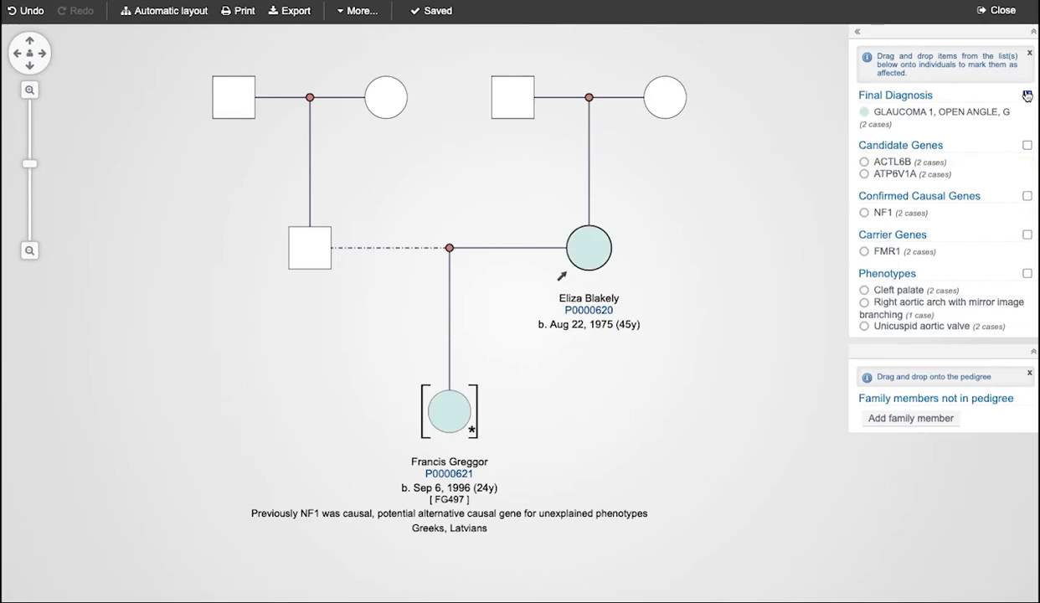
pyautogui.click(1027, 273)
pyautogui.click(1028, 145)
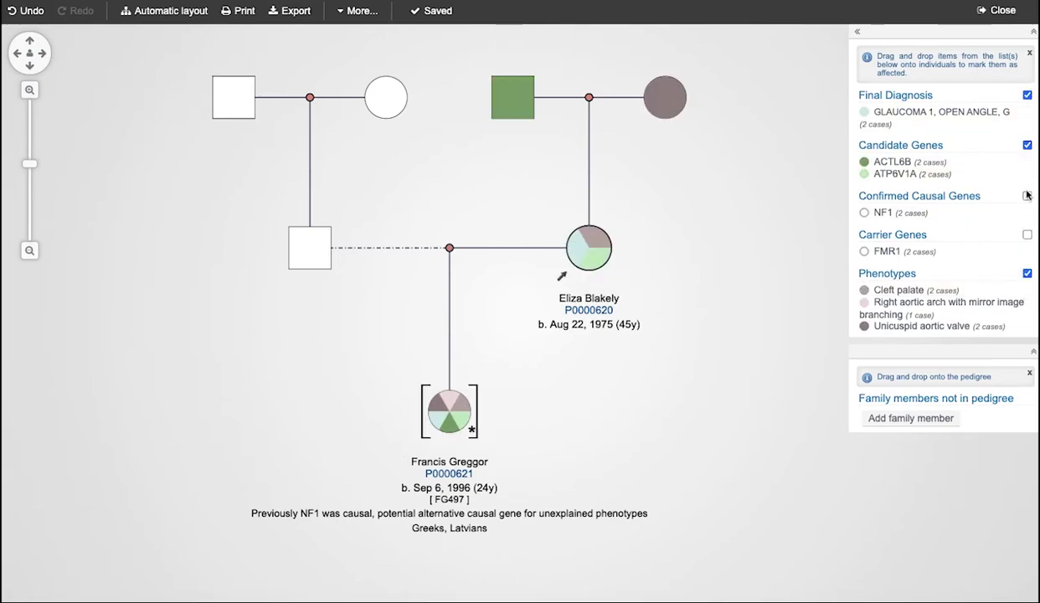
pyautogui.click(1027, 196)
pyautogui.click(1028, 234)
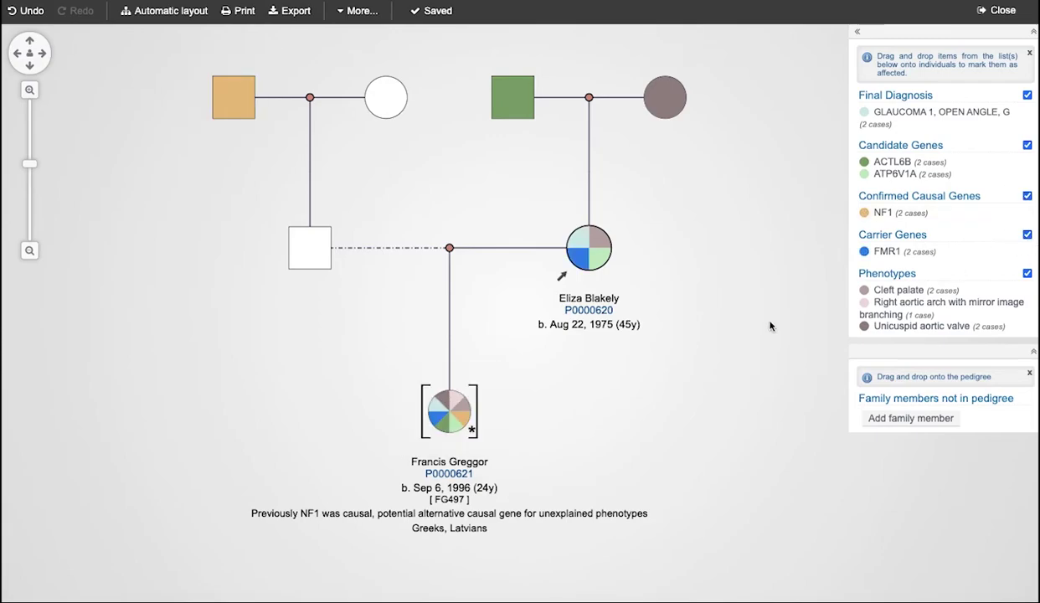
# Colour by final diagnosis, candidate, causal and carrier genes, excluding unicuspid aortic valve and ATP6V1A.
pyautogui.moveTo(881, 213)
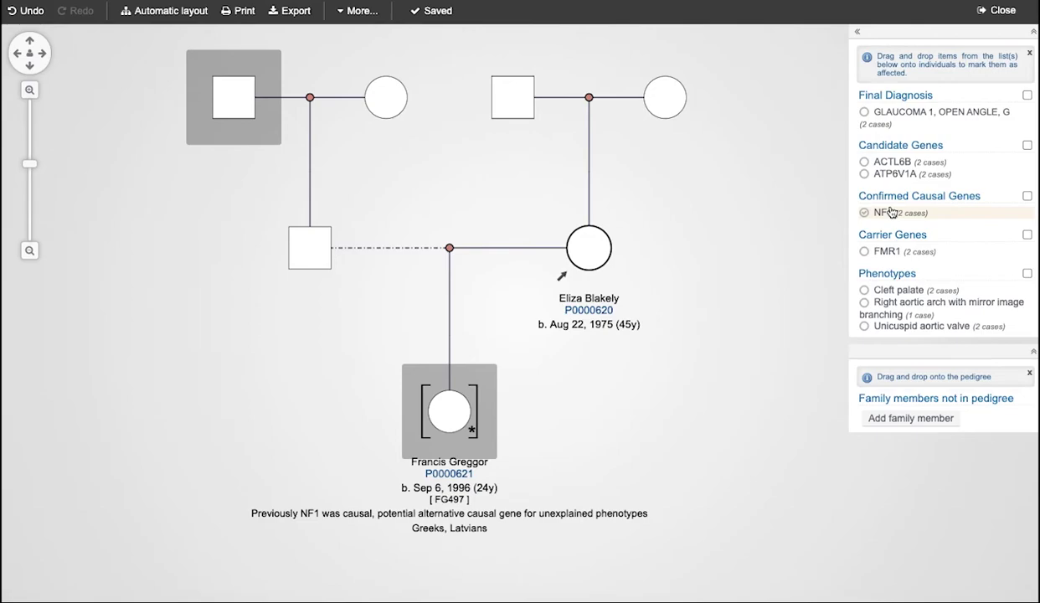
pyautogui.moveTo(892, 177)
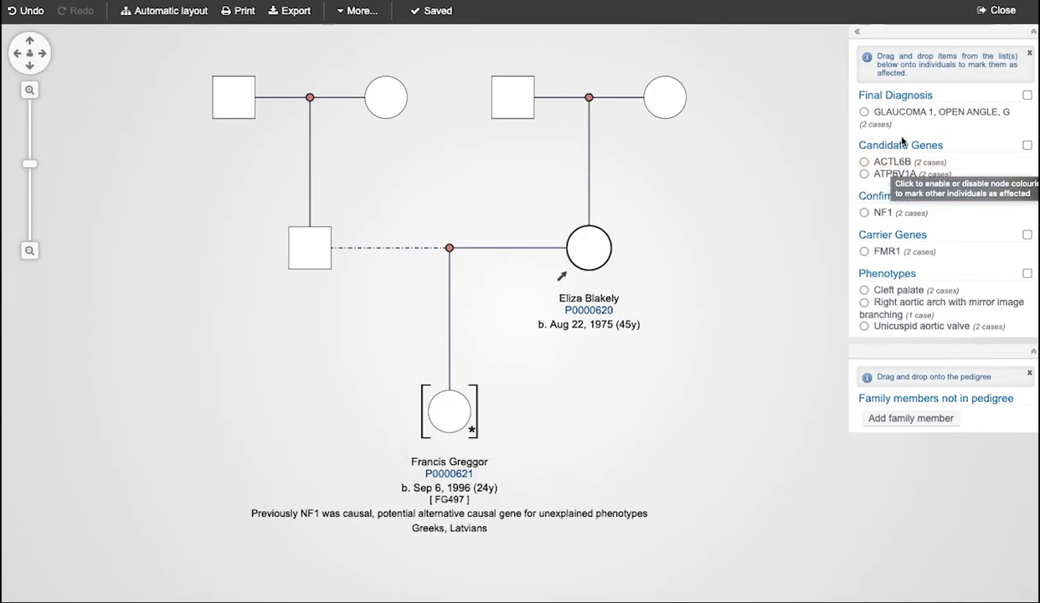
pyautogui.moveTo(905, 113)
pyautogui.click(1028, 95)
pyautogui.click(1027, 145)
pyautogui.moveTo(892, 162)
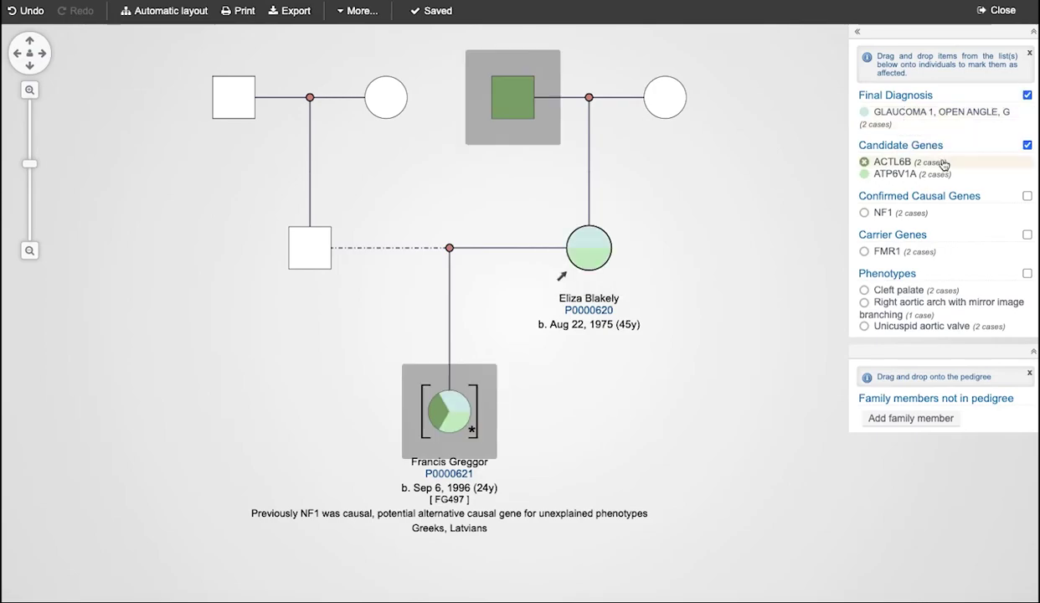
pyautogui.click(1028, 196)
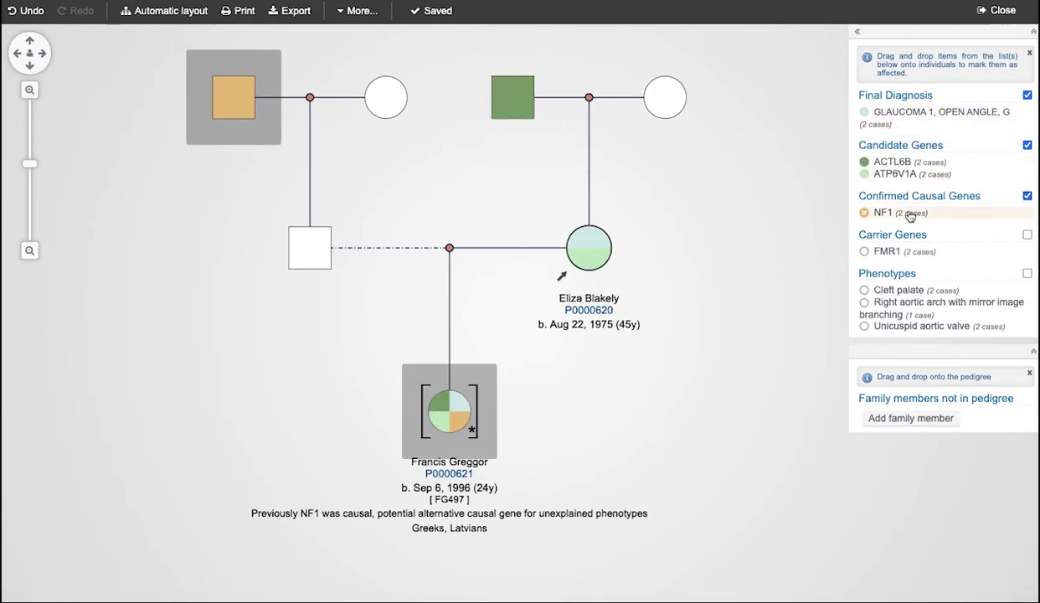
pyautogui.click(1027, 234)
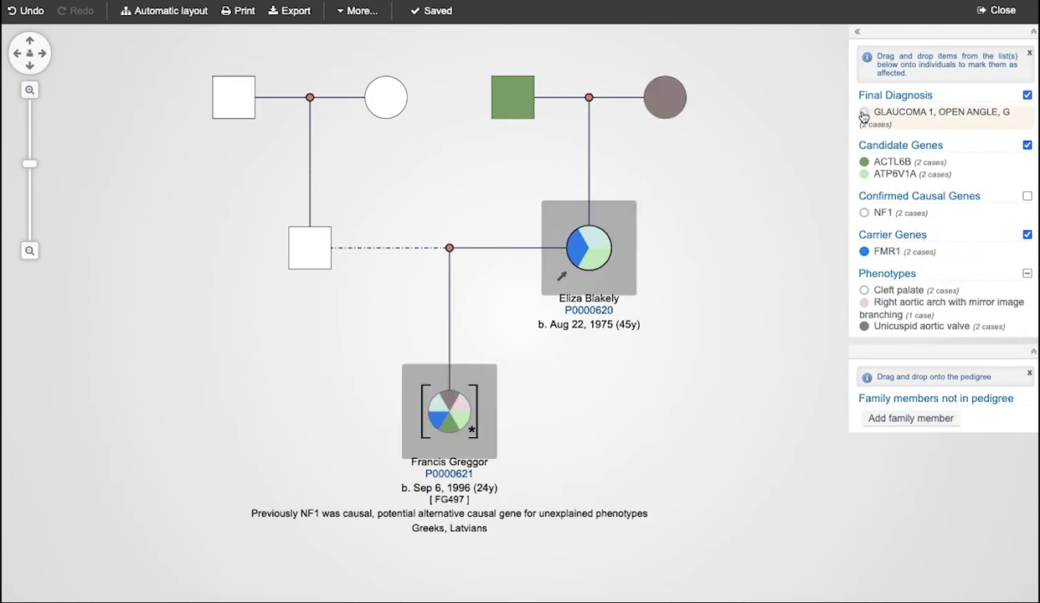
pyautogui.click(863, 326)
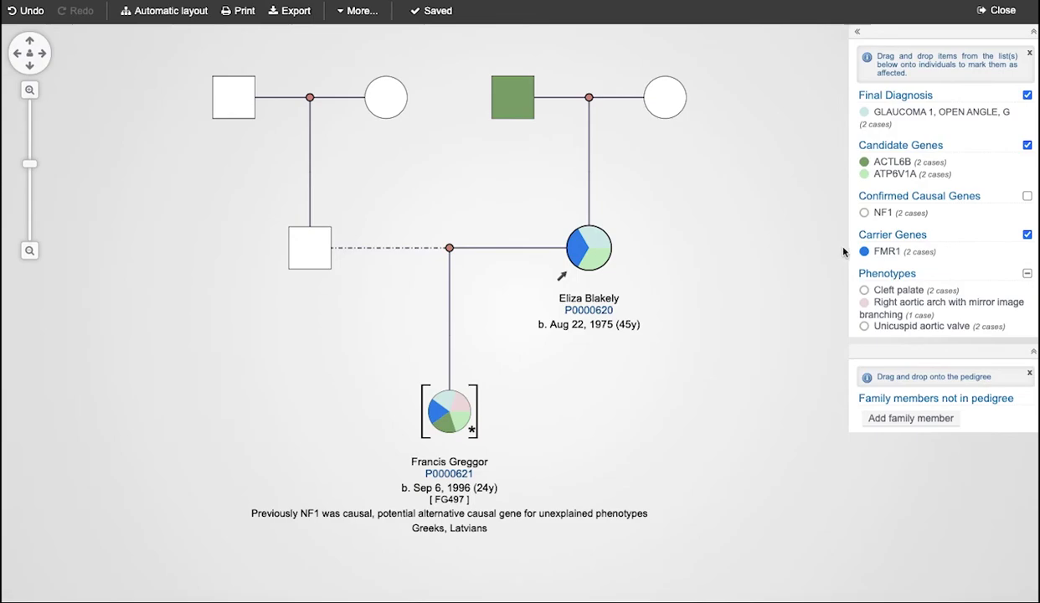
pyautogui.click(864, 176)
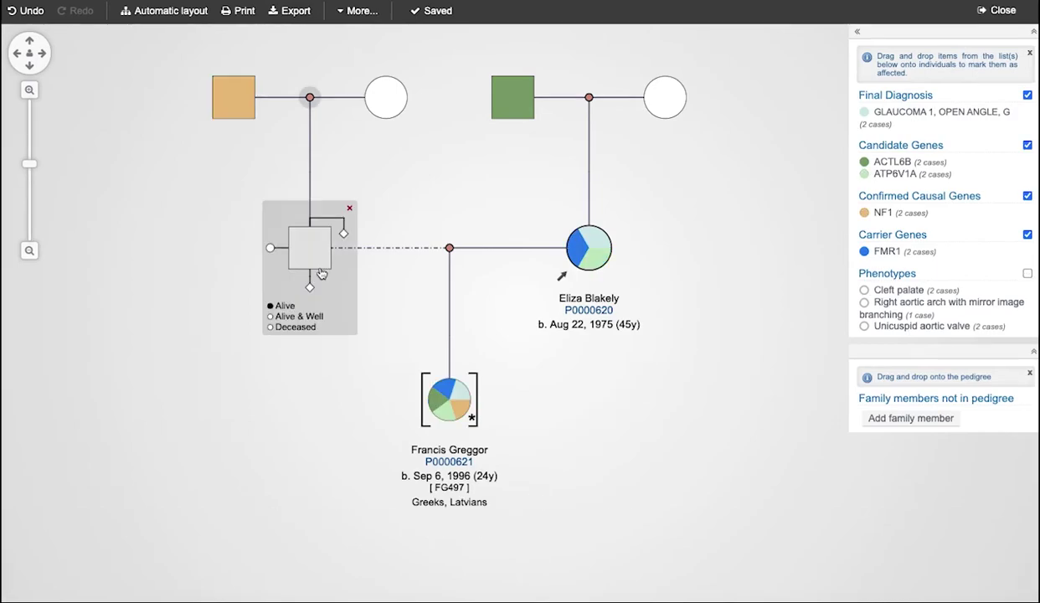
# In the father's Cancers tab, tick Lung and add Adrenal pheochromocytoma found by searching 'phe'.
pyautogui.click(310, 262)
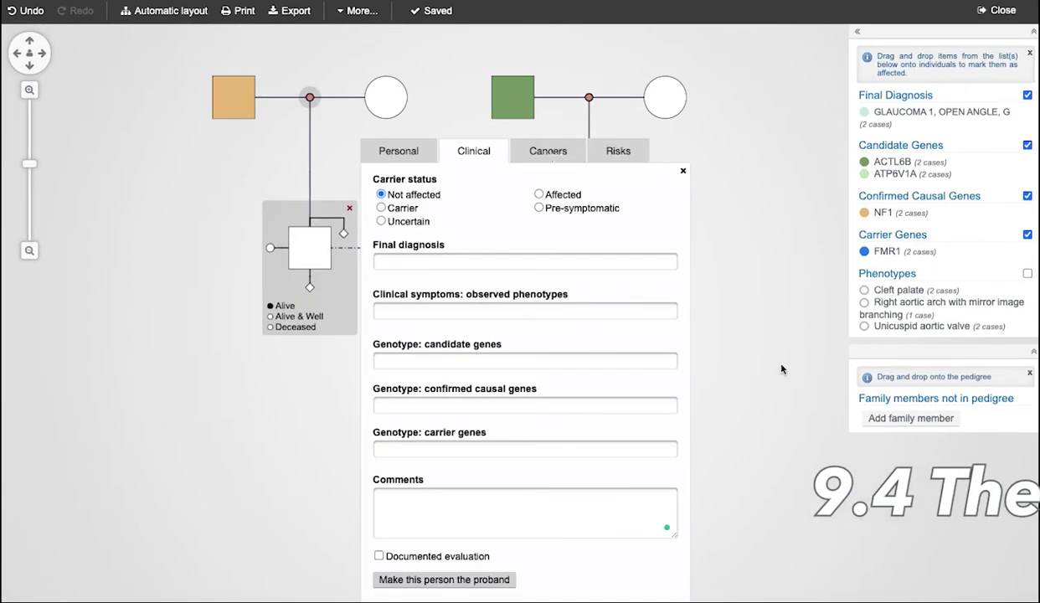
pyautogui.click(544, 156)
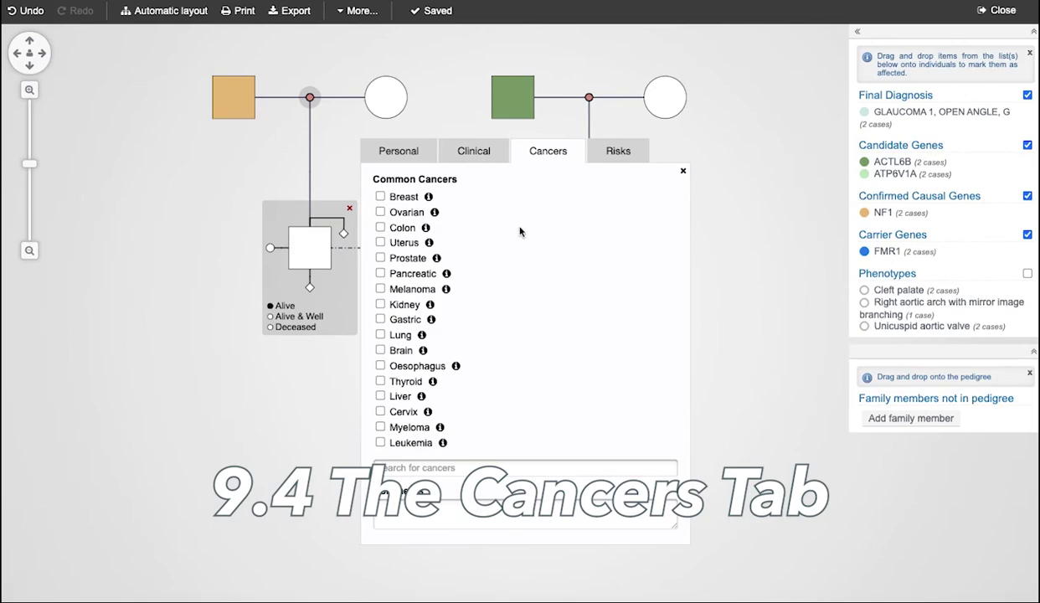
pyautogui.click(380, 335)
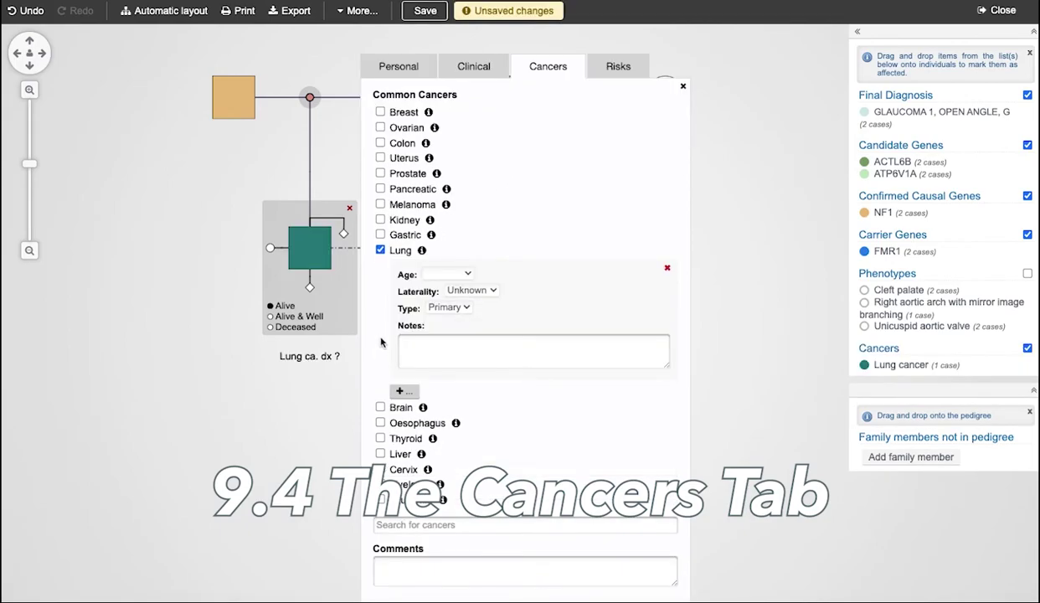
pyautogui.click(418, 525)
pyautogui.write('phe')
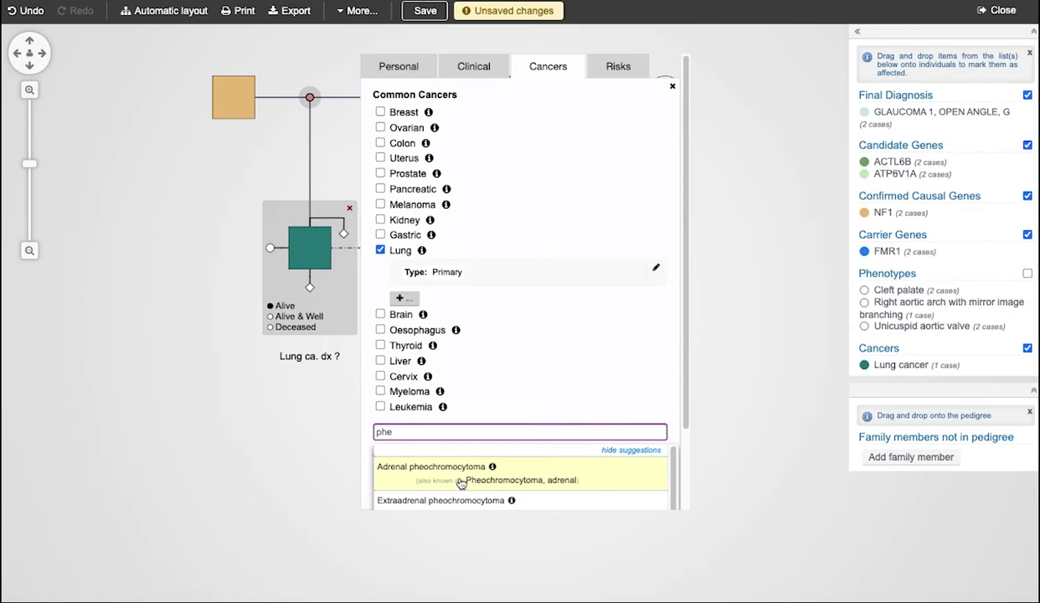
pyautogui.click(460, 483)
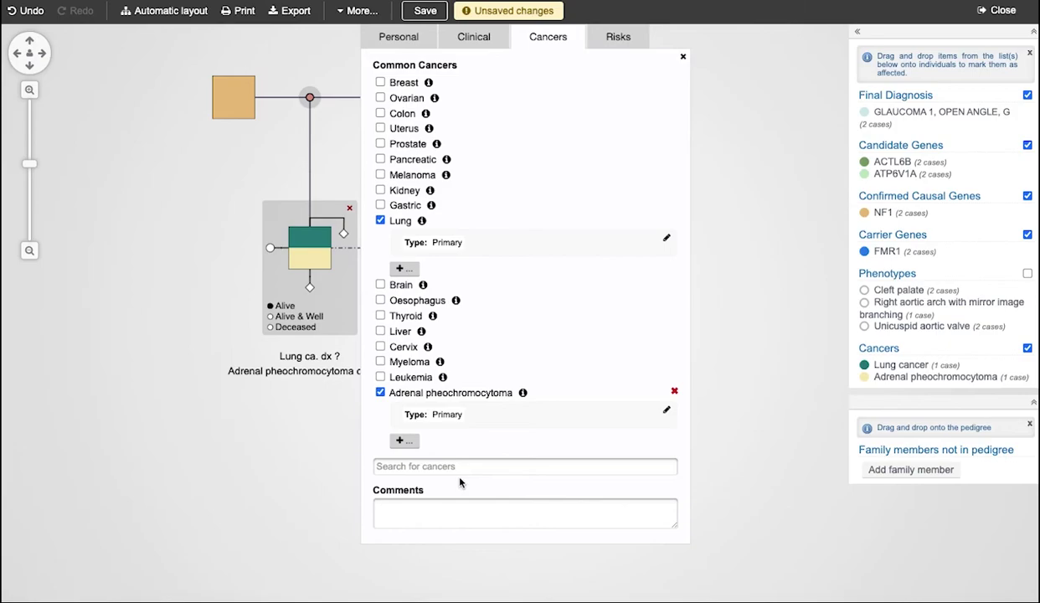
# Set the lung cancer to age 29, Right laterality, Mets type, with a note.
pyautogui.click(381, 220)
pyautogui.click(381, 220)
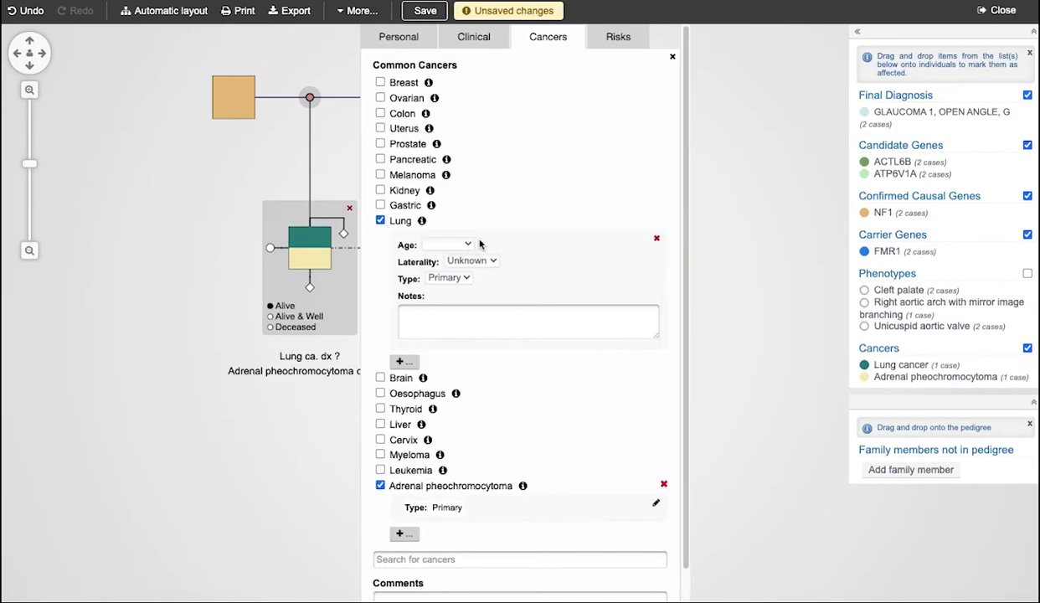
pyautogui.click(469, 244)
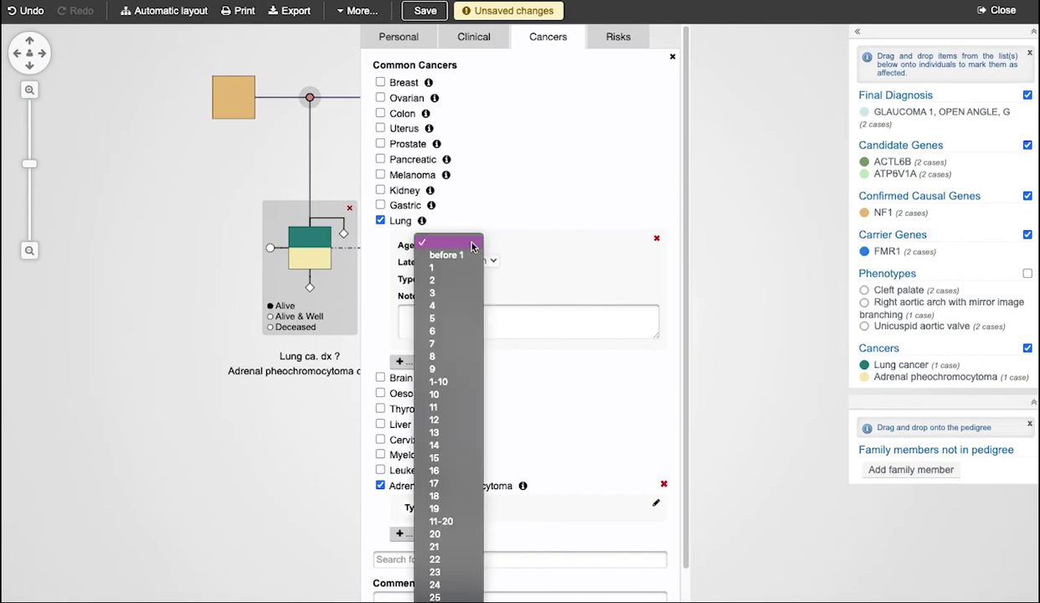
pyautogui.click(444, 483)
pyautogui.click(485, 265)
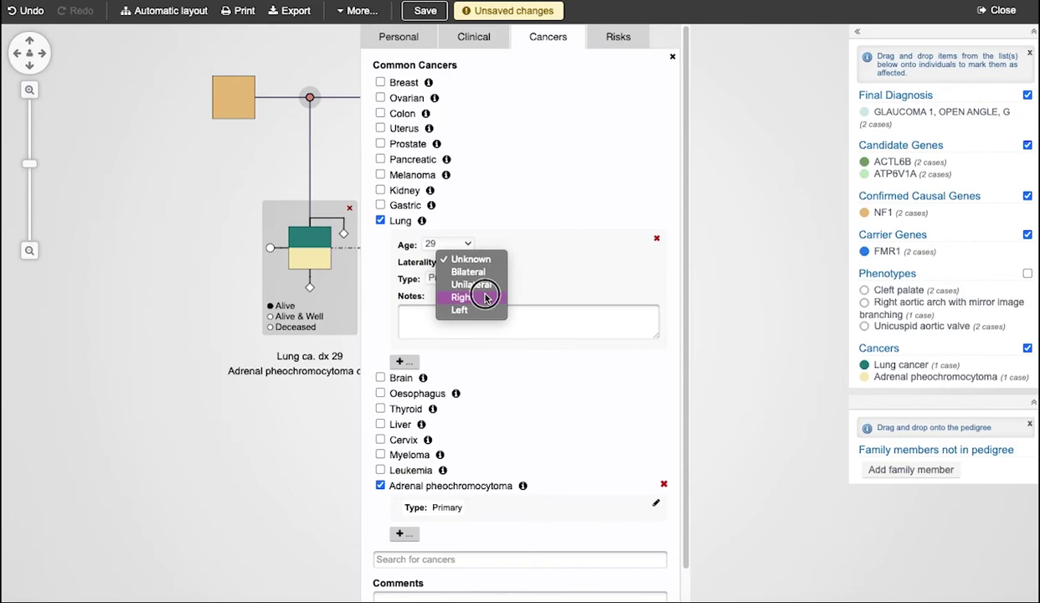
pyautogui.click(486, 299)
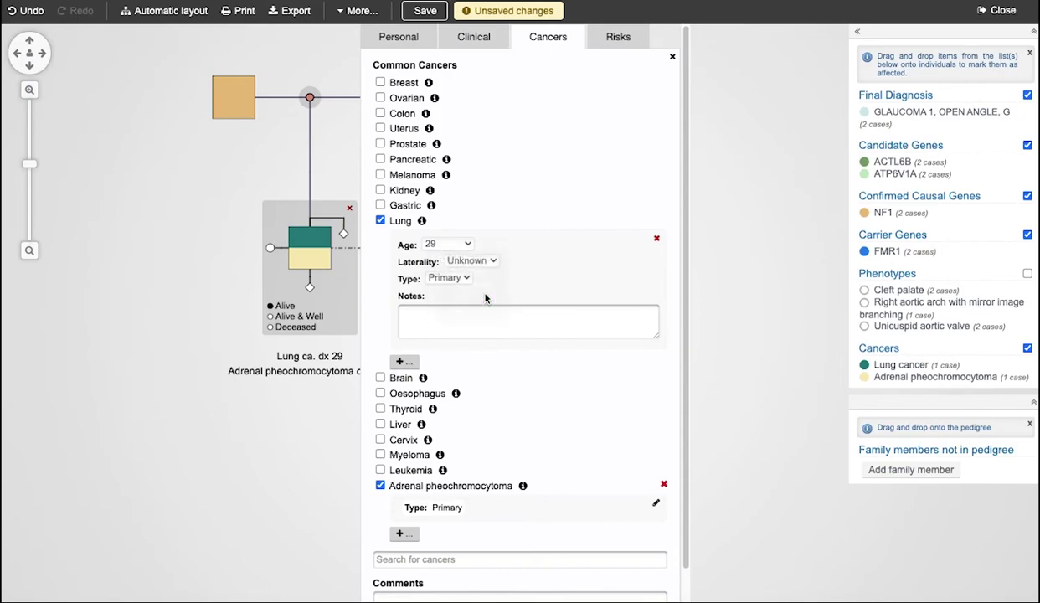
pyautogui.click(453, 277)
pyautogui.click(460, 289)
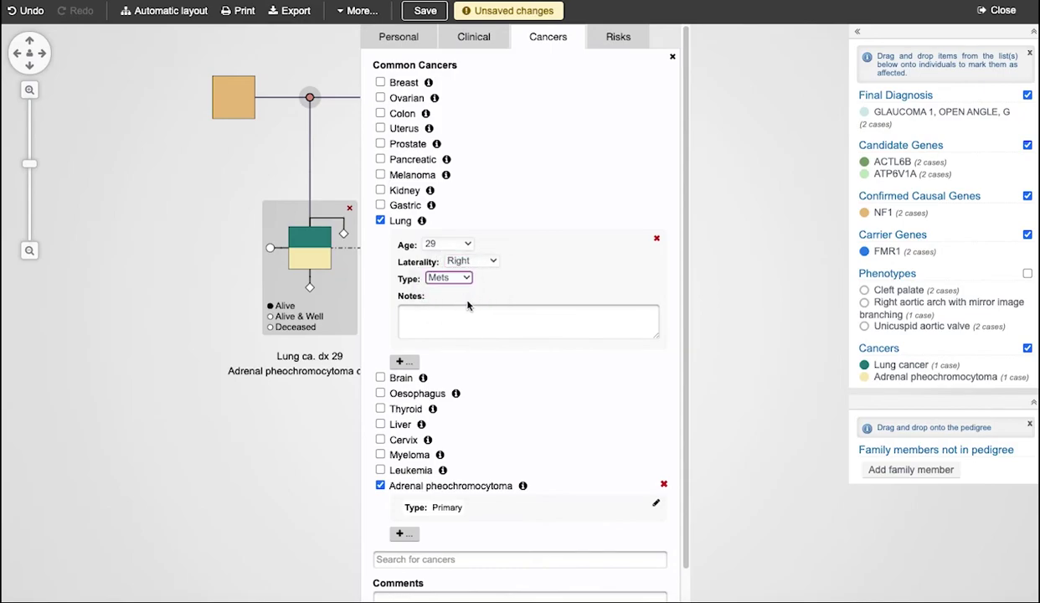
pyautogui.write('tai')
pyautogui.write('ls unknown')
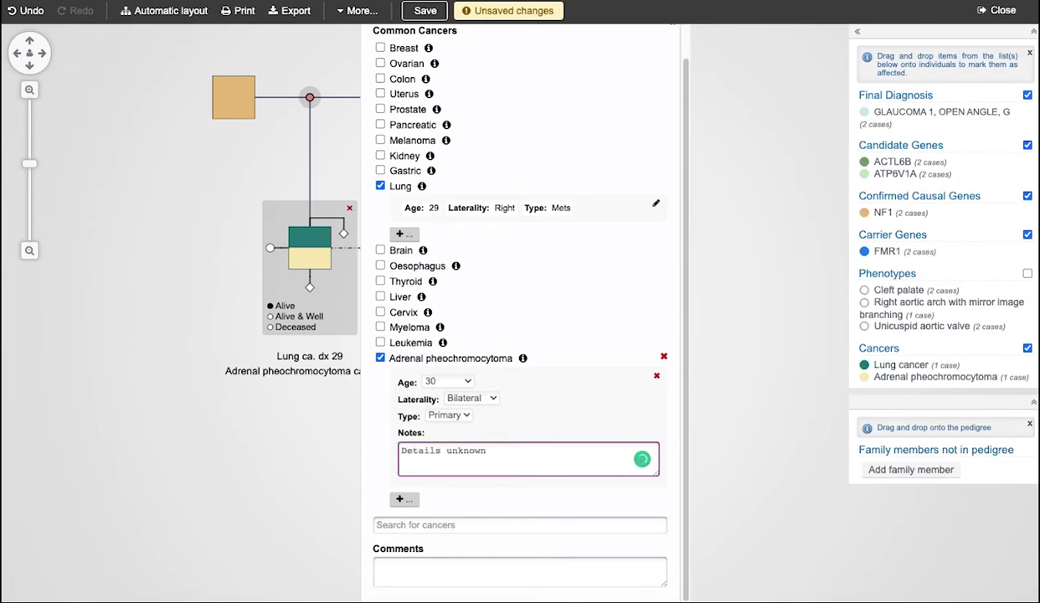
pyautogui.click(467, 503)
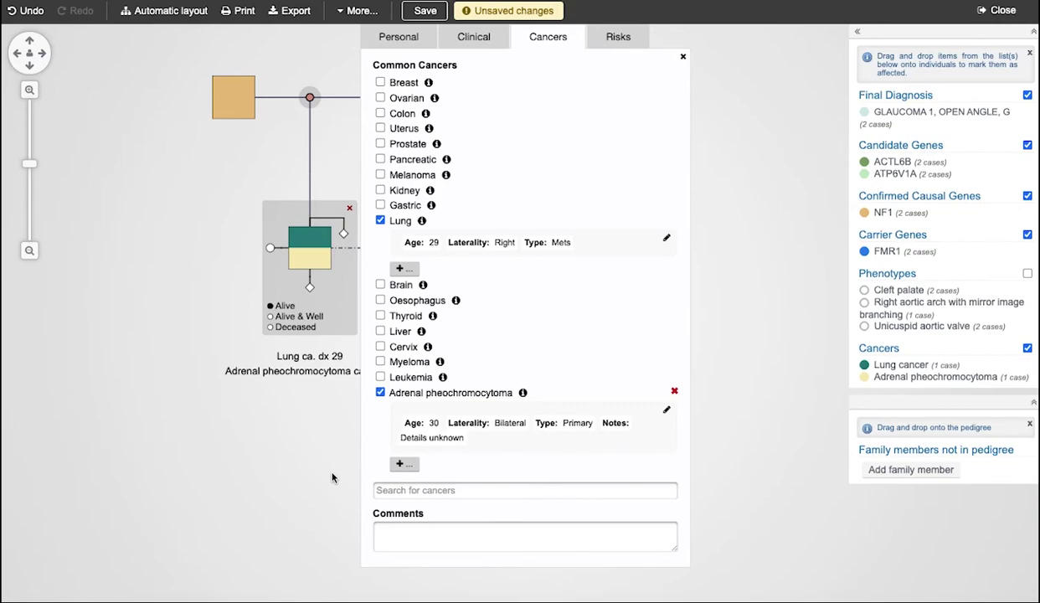
# Set the adrenal pheochromocytoma diagnosis age to 30 and close the father's panel.
pyautogui.click(381, 221)
pyautogui.click(381, 221)
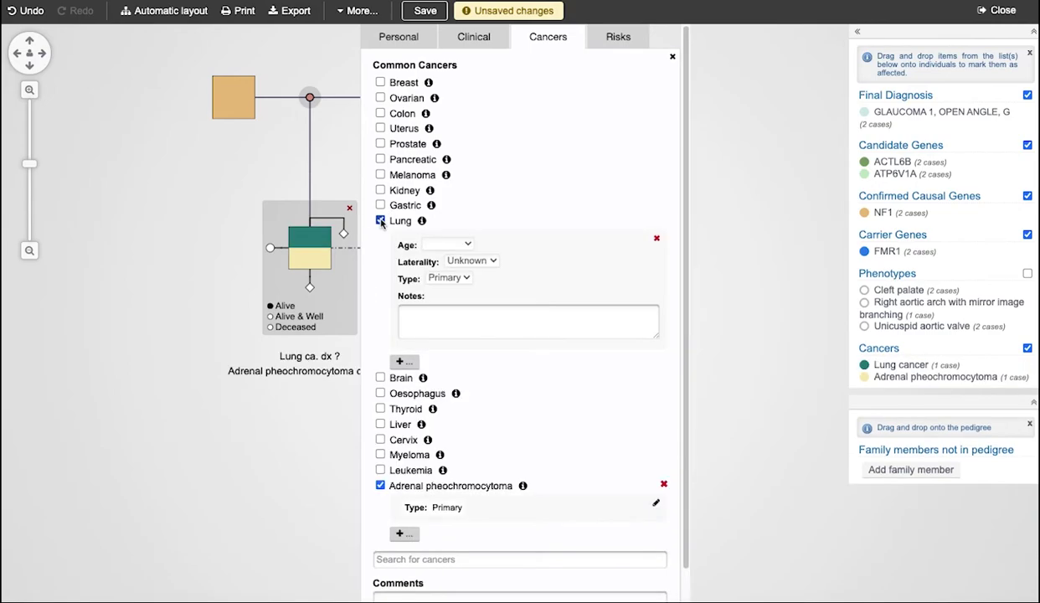
pyautogui.click(471, 244)
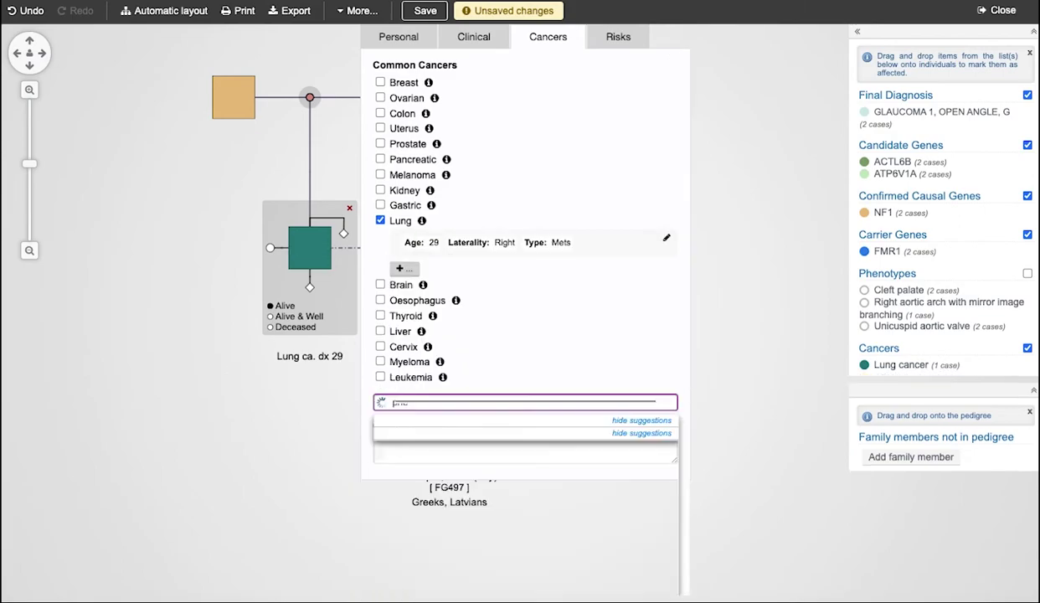
pyautogui.click(557, 385)
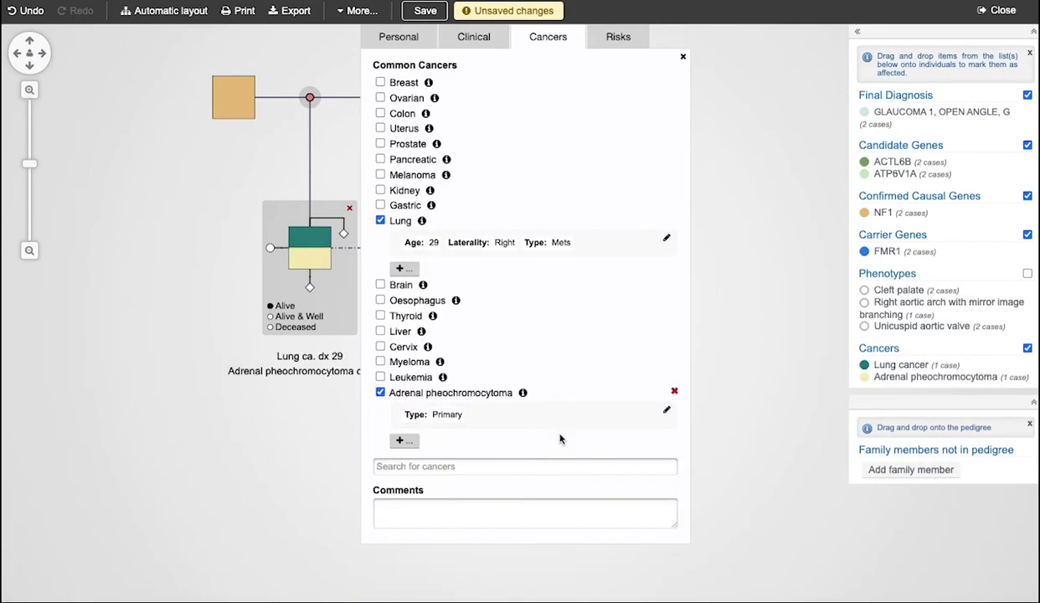
pyautogui.click(666, 409)
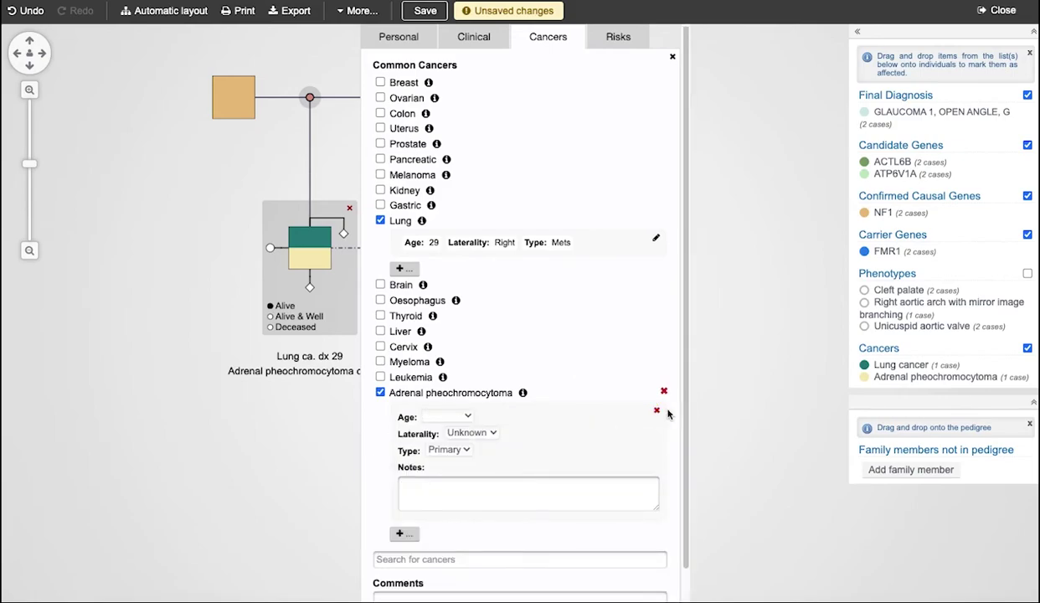
pyautogui.click(456, 416)
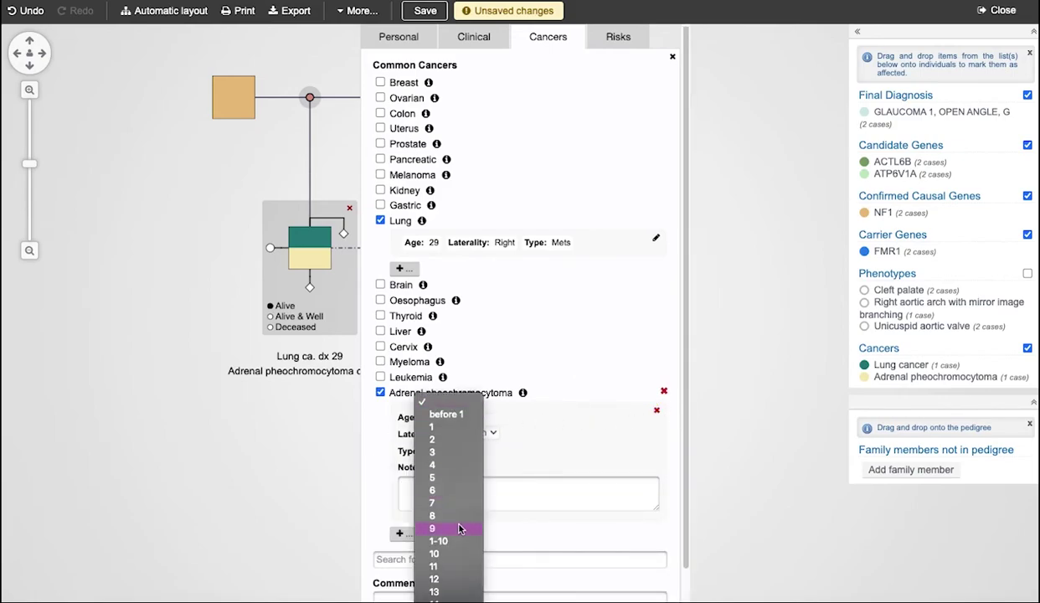
pyautogui.scroll(-10, 459, 528)
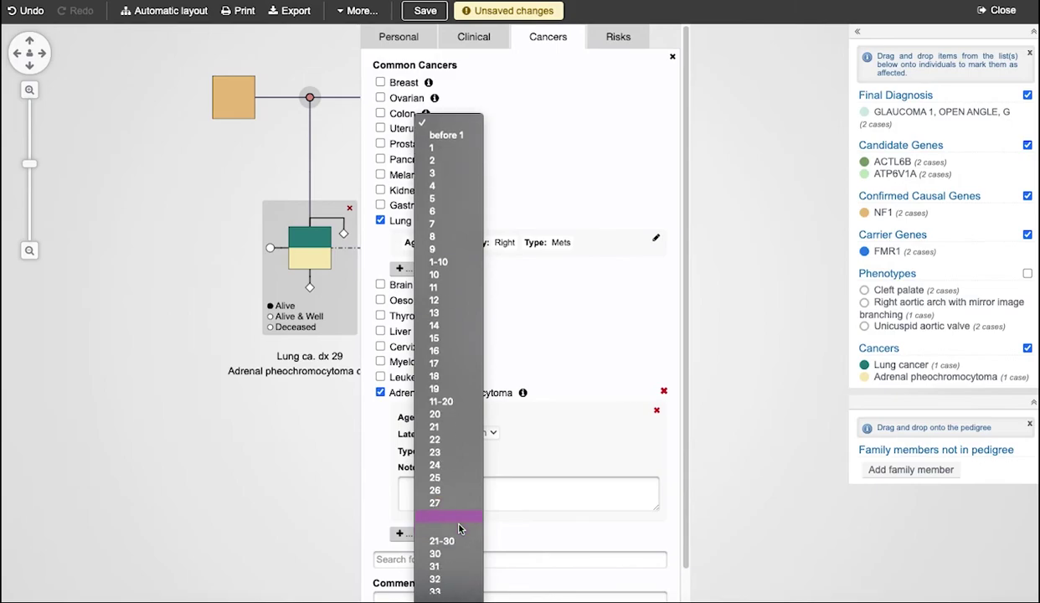
pyautogui.scroll(-1, 459, 529)
pyautogui.click(456, 529)
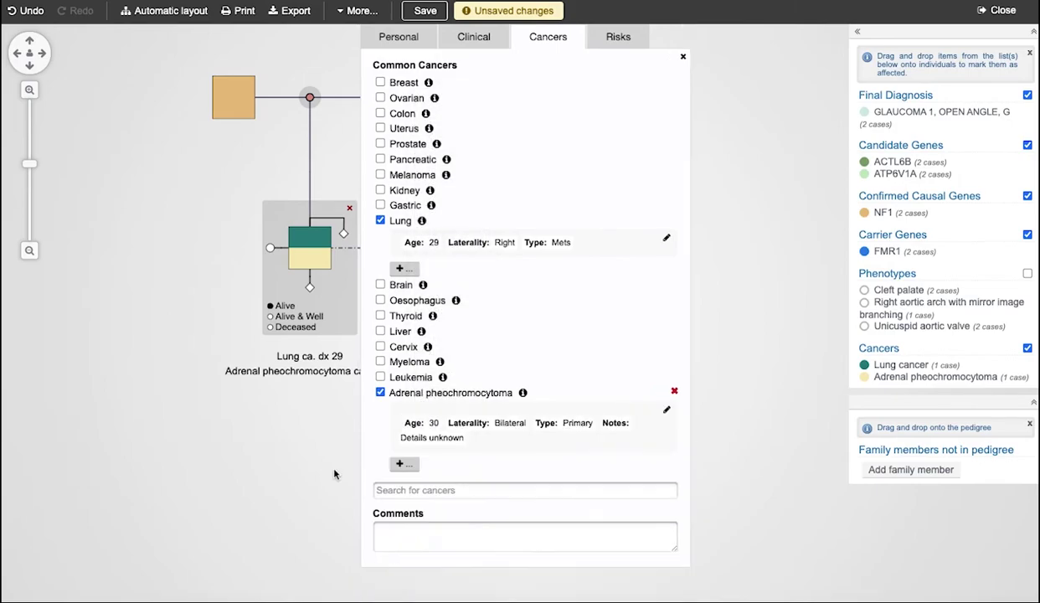
pyautogui.click(333, 474)
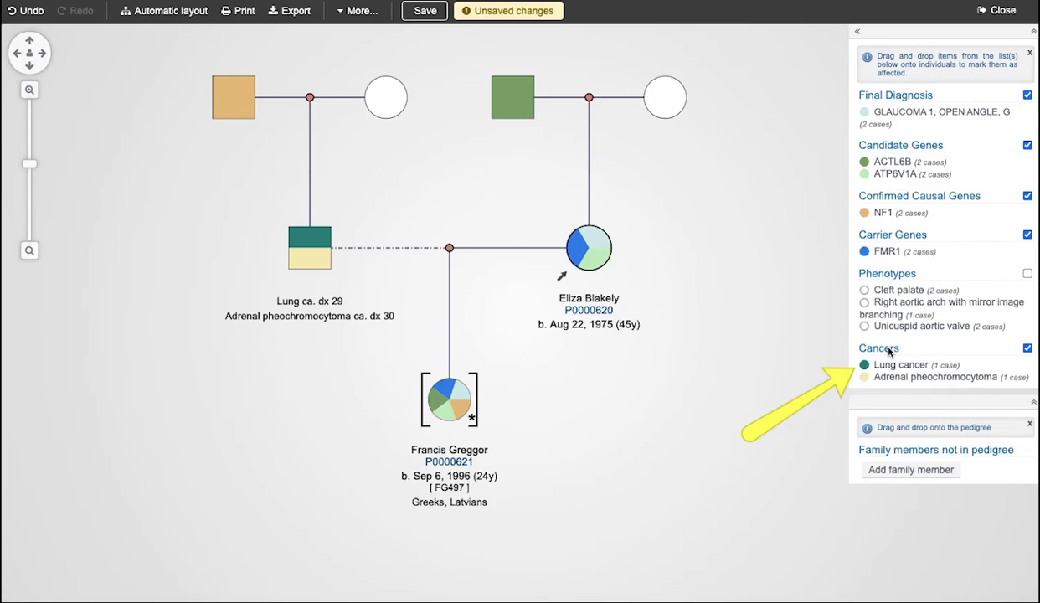
# Drag lung cancer onto the bracketed child and adrenal pheochromocytoma onto the top-left woman.
pyautogui.click(1027, 348)
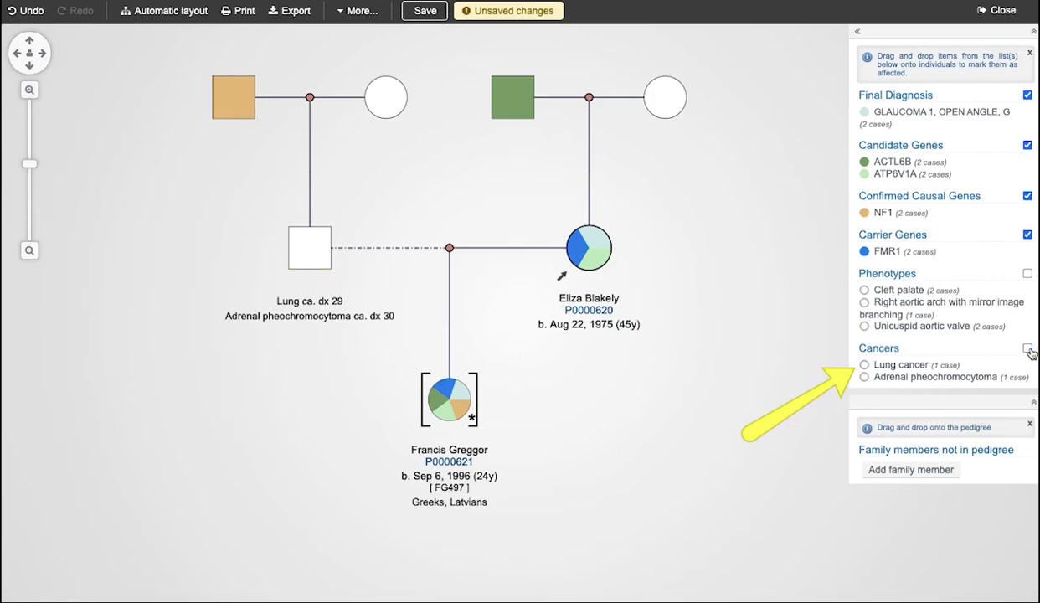
pyautogui.click(1028, 349)
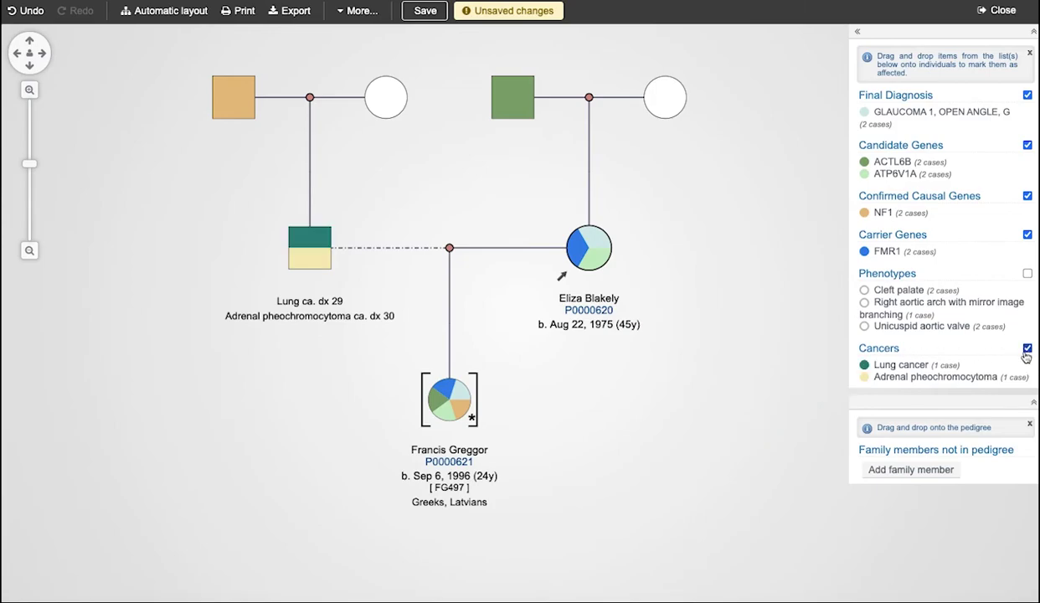
pyautogui.moveTo(947, 367); pyautogui.dragTo(473, 409)
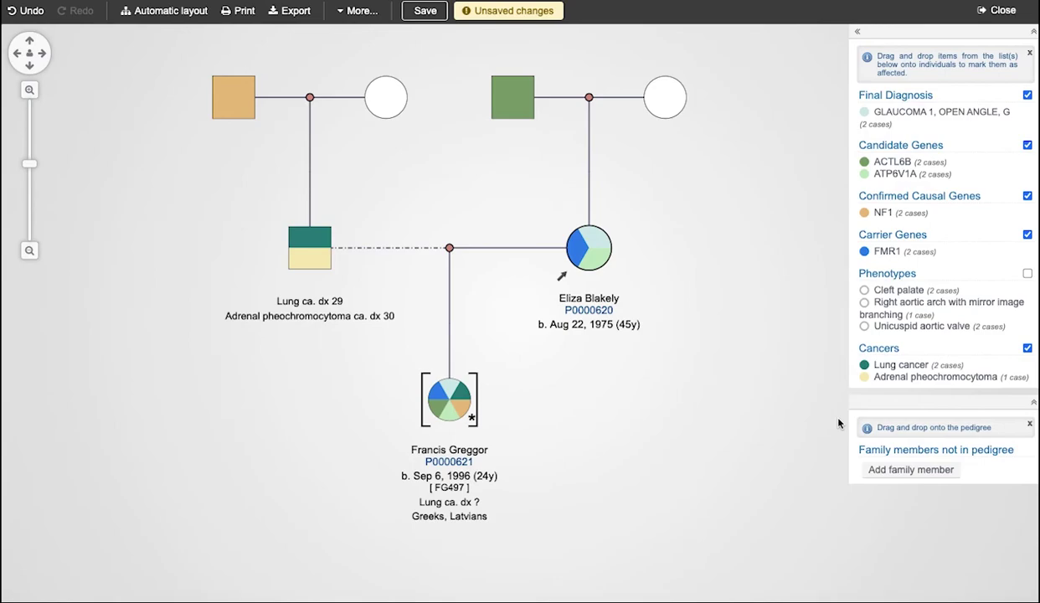
pyautogui.moveTo(904, 376); pyautogui.dragTo(384, 95)
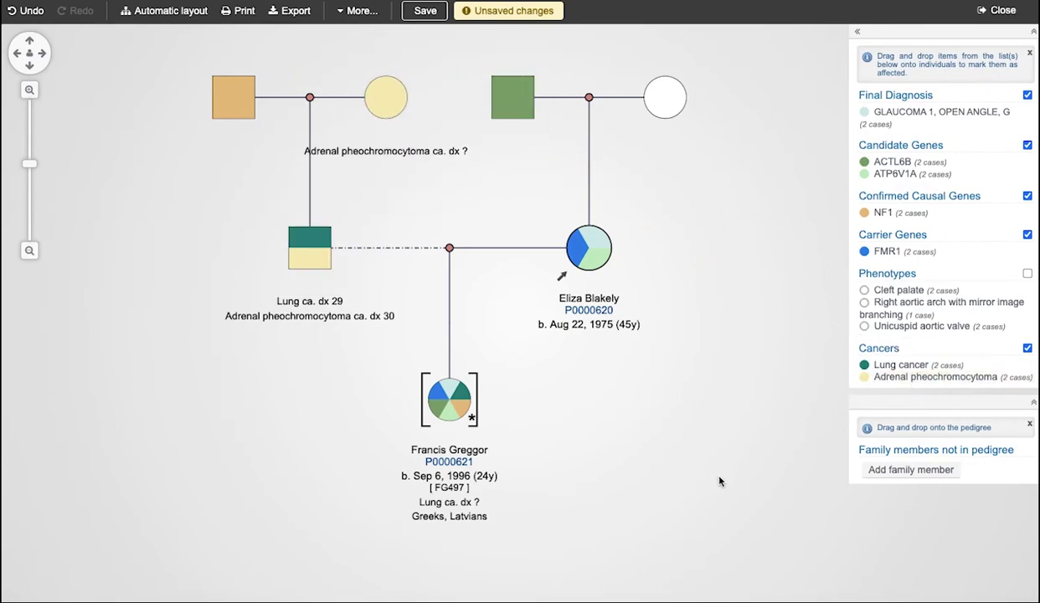
# Press 'Initiate Risk Model' on the bracketed child's Risks tab.
pyautogui.click(855, 347)
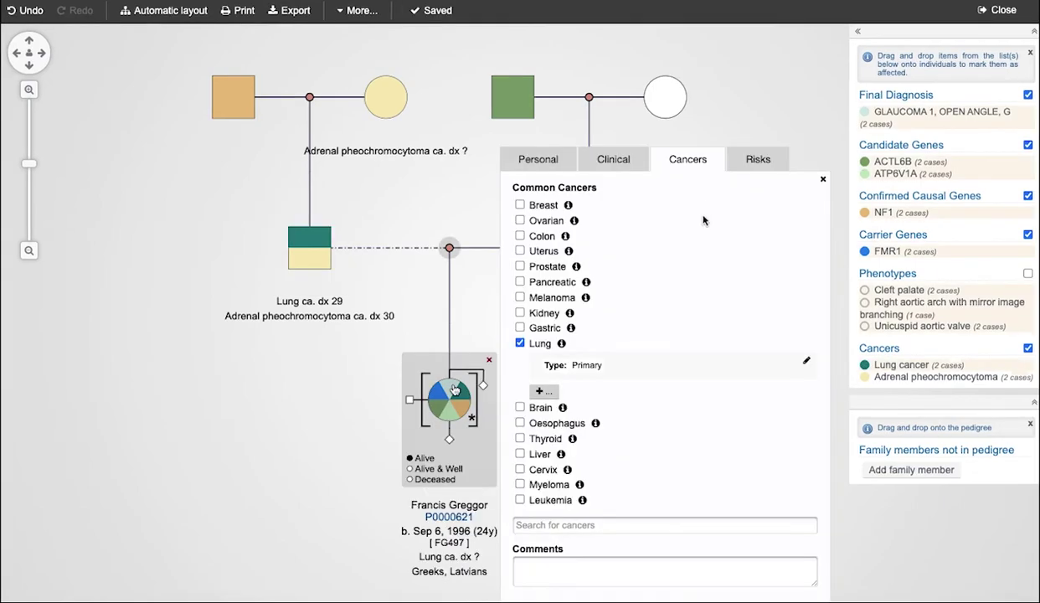
pyautogui.click(742, 159)
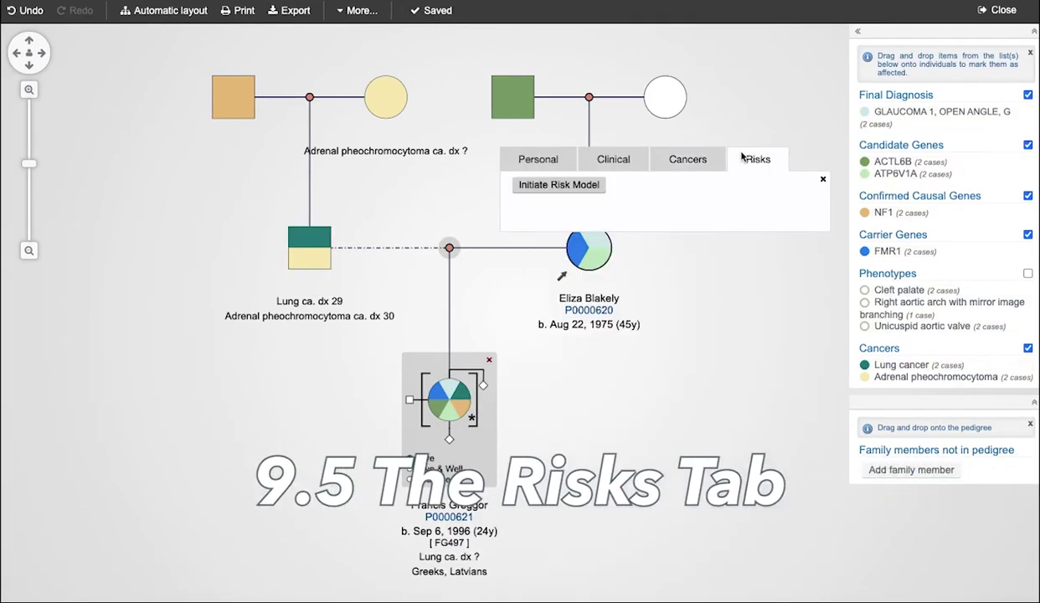
pyautogui.click(563, 185)
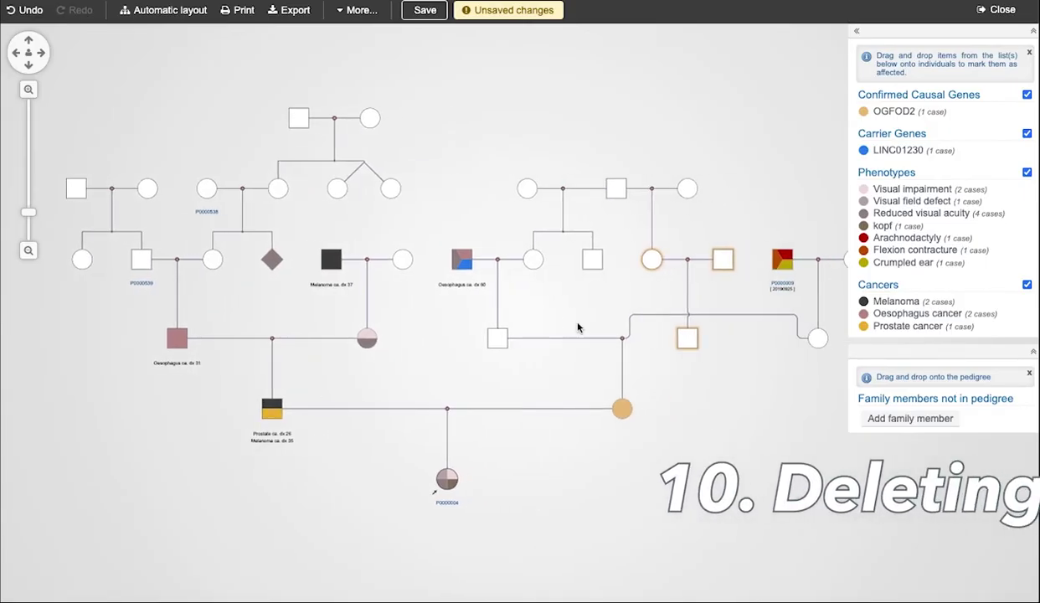
# Undo then redo the last edit, and show the More... tools: Renumber, Templates, Import.
pyautogui.click(30, 10)
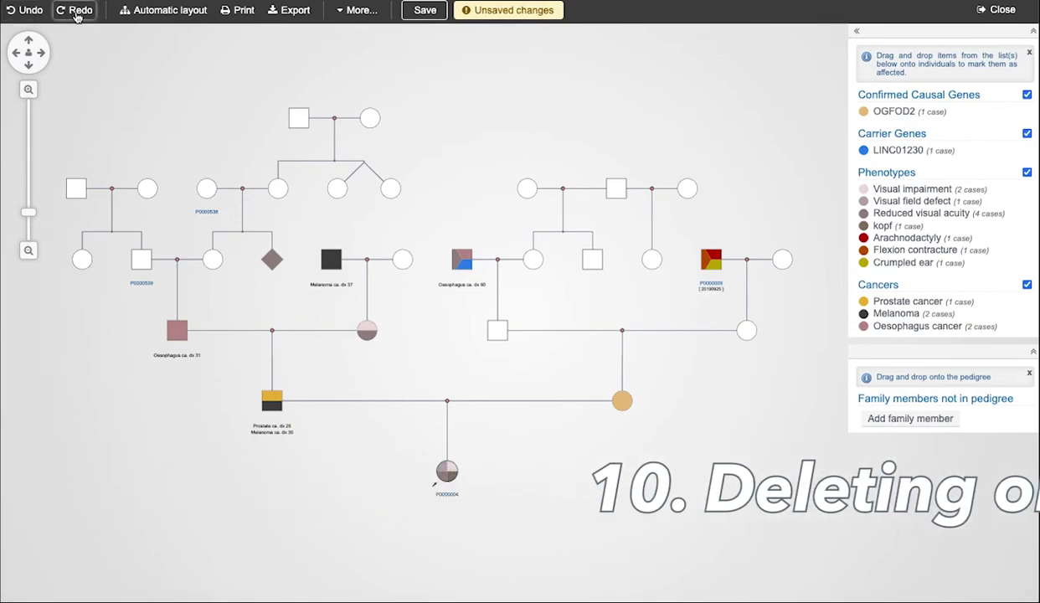
pyautogui.click(76, 12)
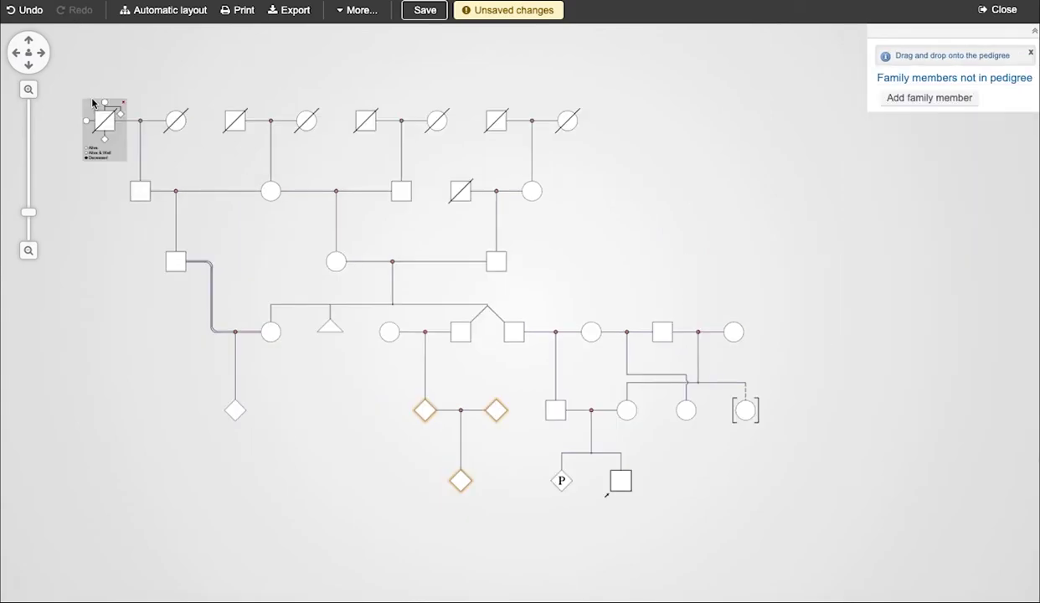
pyautogui.click(358, 11)
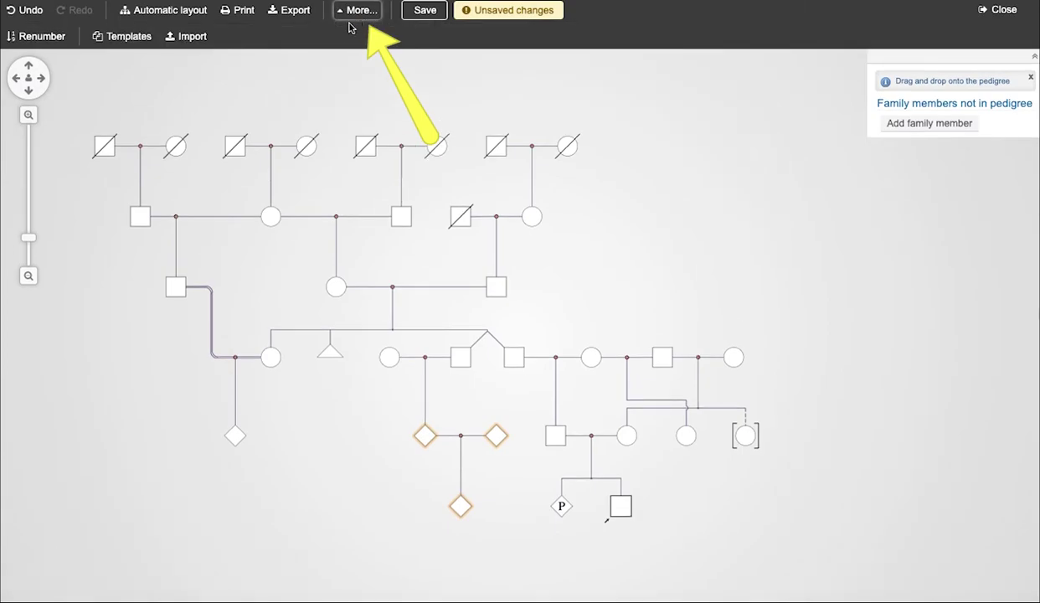
# Load the three-generations-of-ancestors pedigree template and shift the view down slightly.
pyautogui.click(111, 41)
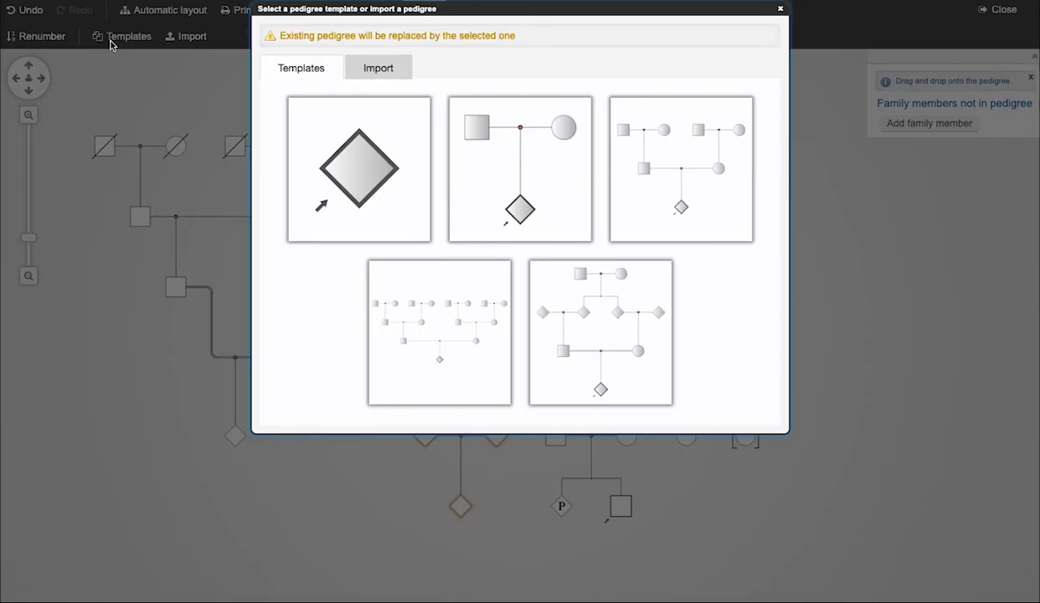
pyautogui.click(434, 295)
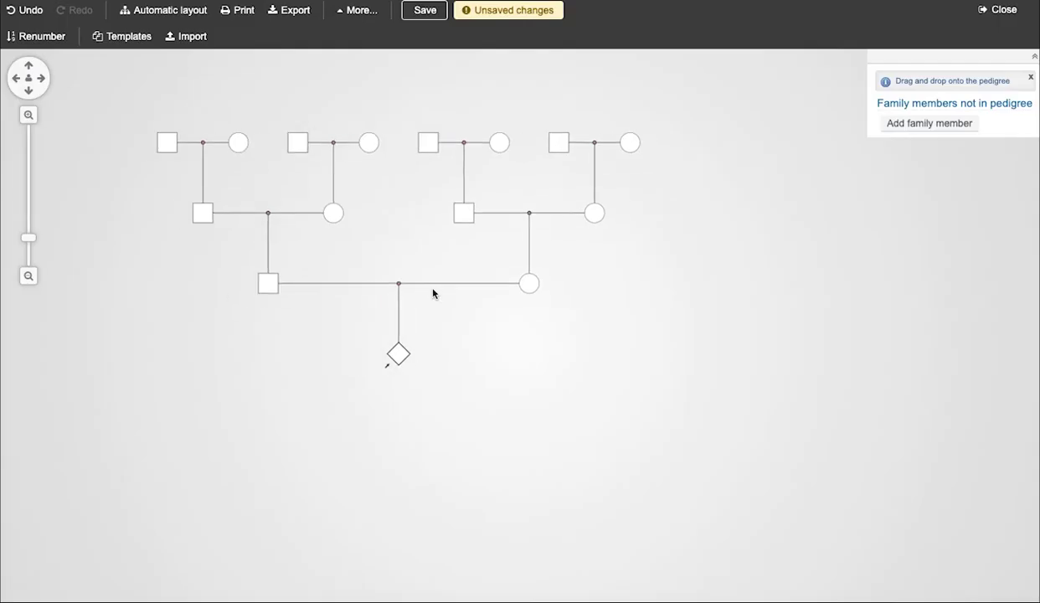
pyautogui.moveTo(433, 293); pyautogui.dragTo(424, 333)
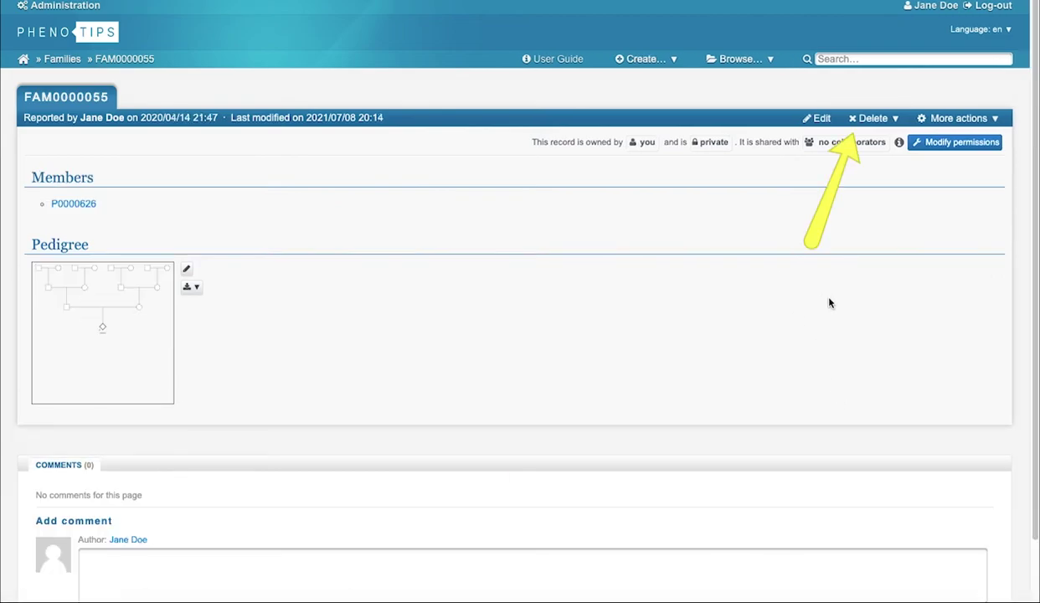
# Delete this family together with all its member records, confirming the deletion.
pyautogui.click(873, 121)
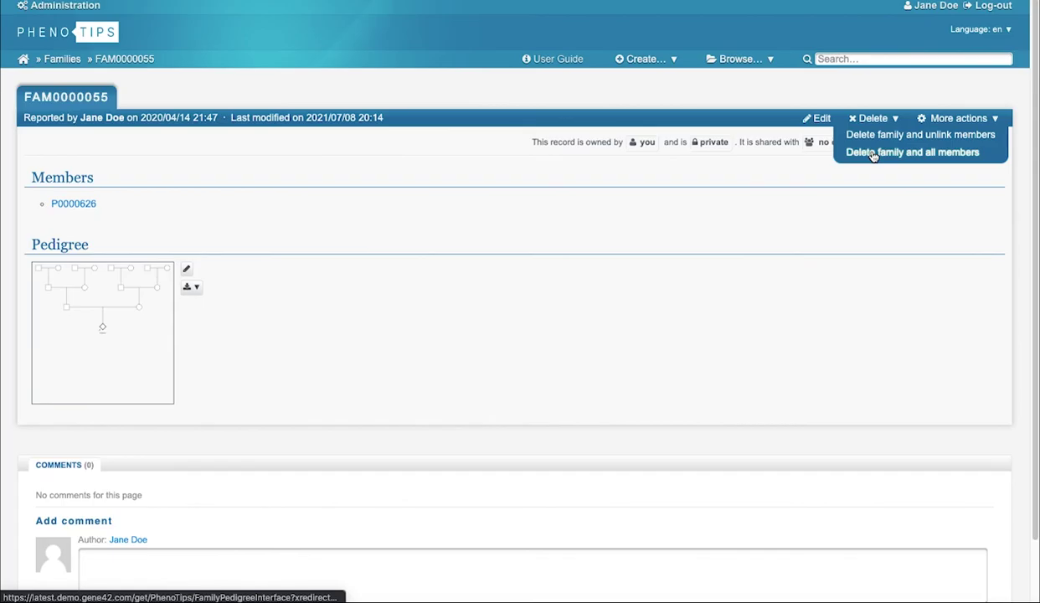
pyautogui.click(872, 154)
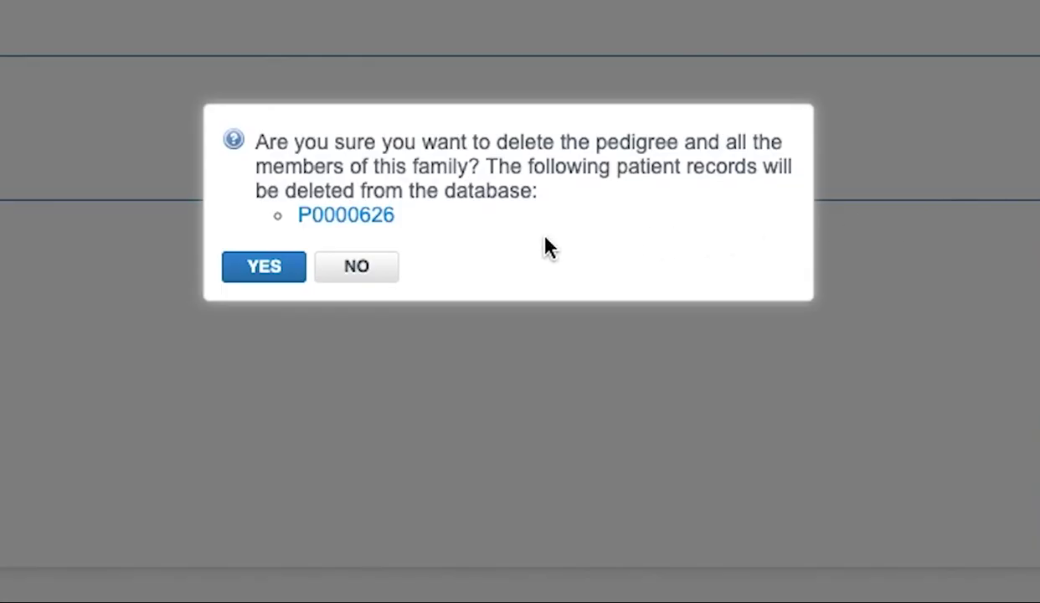
pyautogui.click(266, 268)
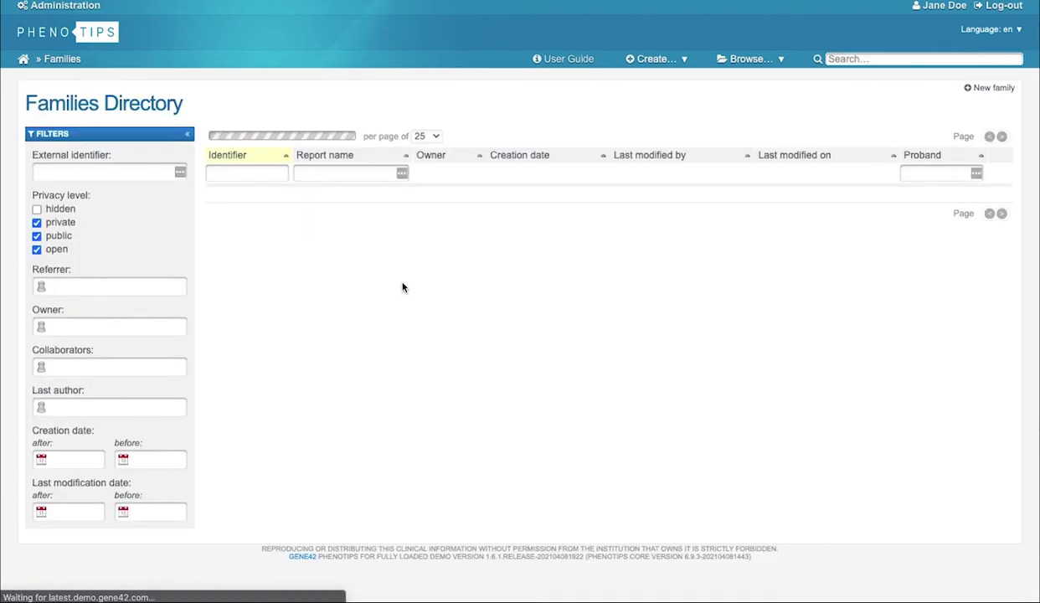
# Delete the next family while only unlinking its member, then bring up the pedigree export settings.
pyautogui.click(409, 283)
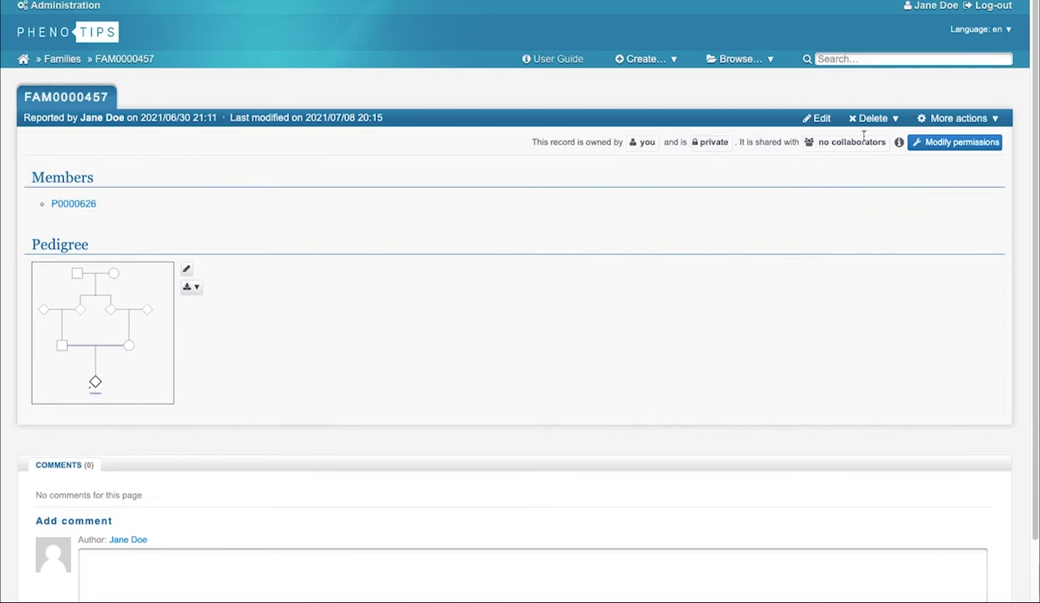
pyautogui.moveTo(867, 124)
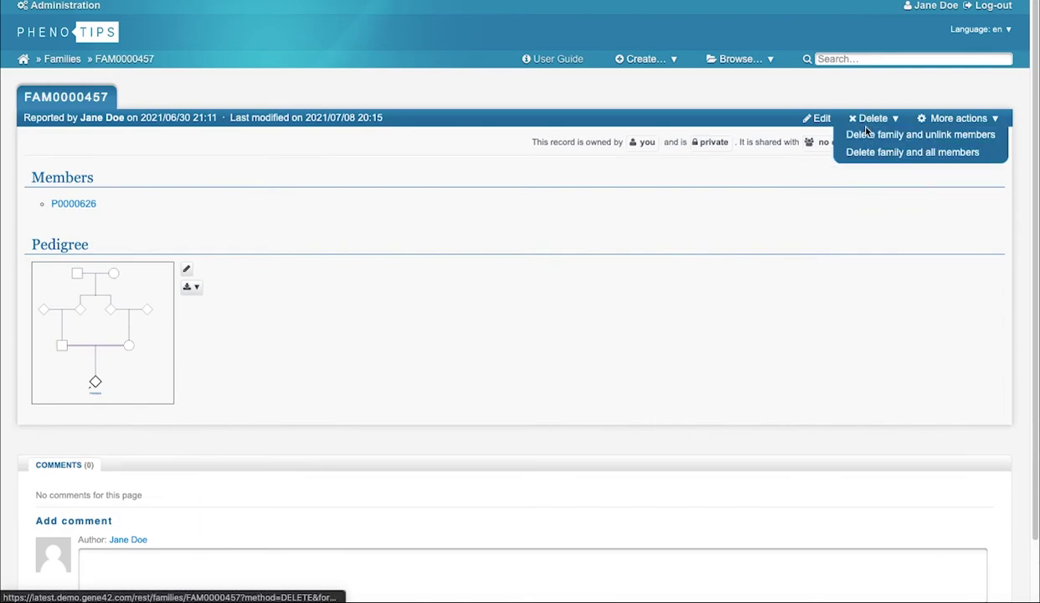
pyautogui.click(862, 135)
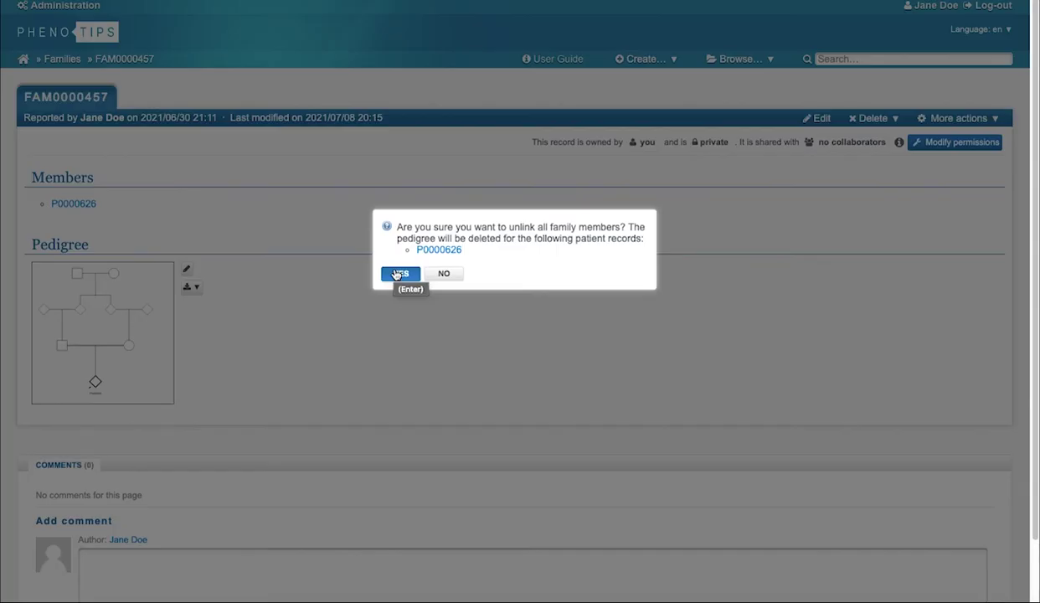
pyautogui.click(270, 332)
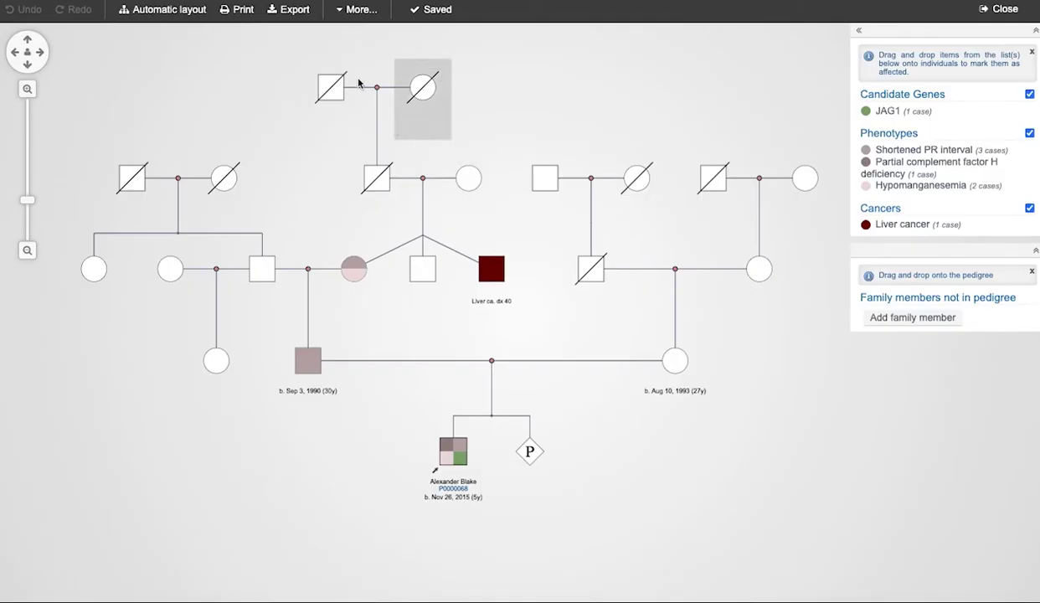
pyautogui.click(503, 29)
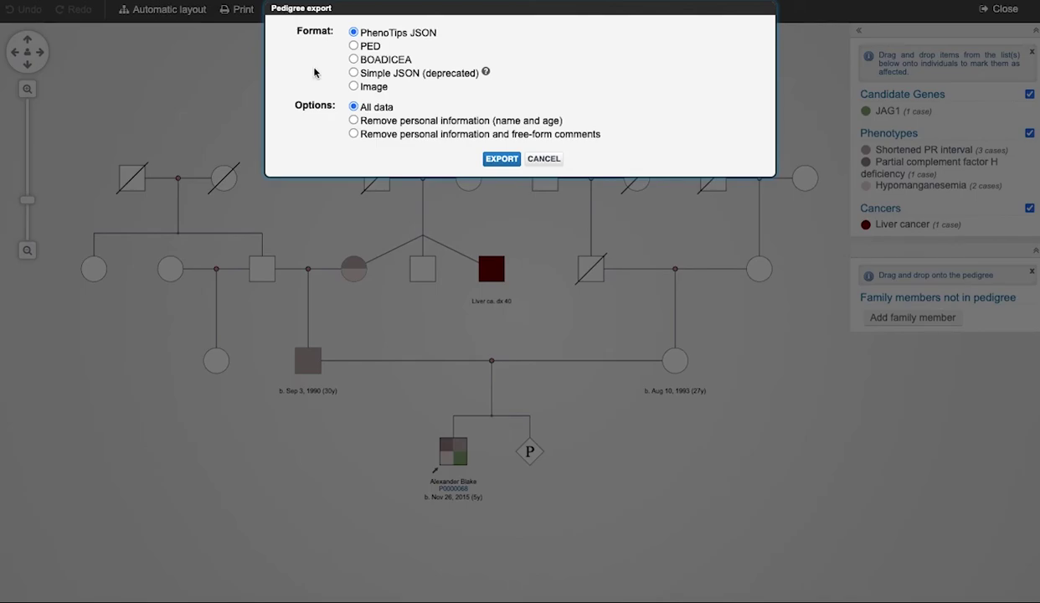
# Try each export format, settling on PED with 'Use names, if available'.
pyautogui.click(354, 46)
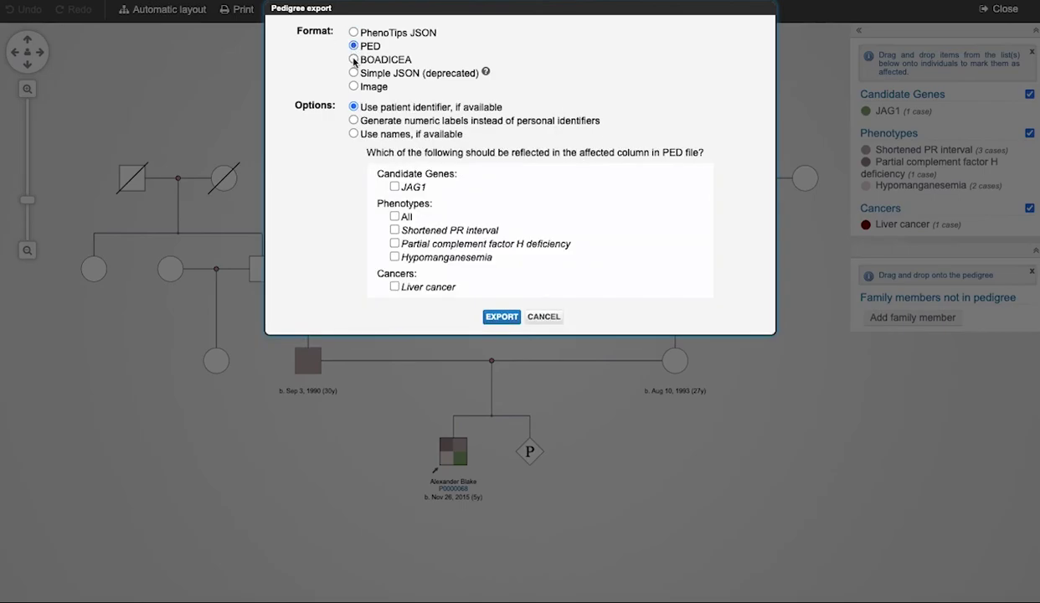
pyautogui.click(353, 59)
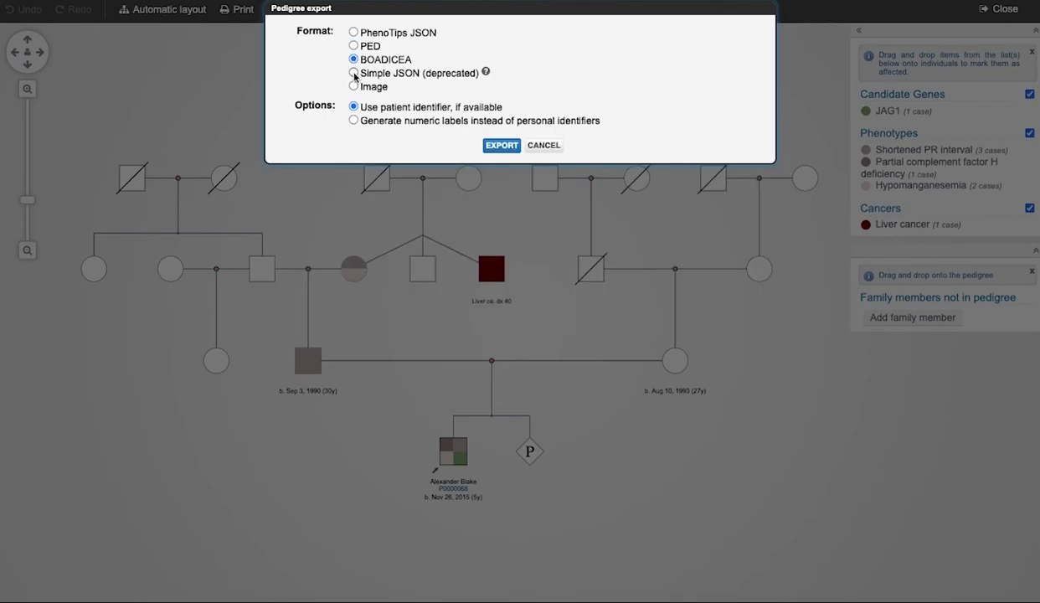
pyautogui.click(353, 73)
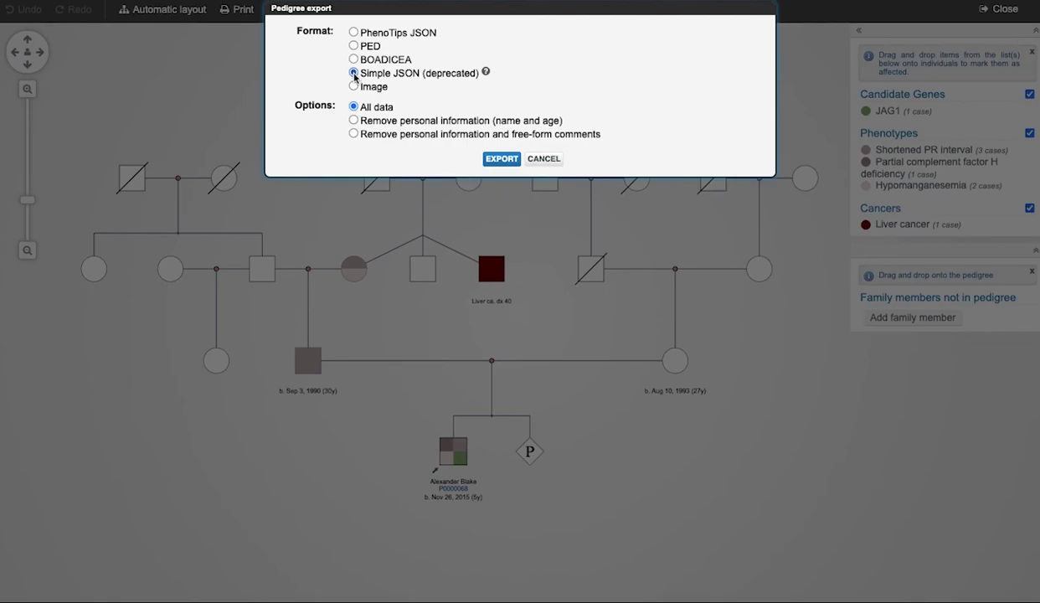
pyautogui.click(353, 87)
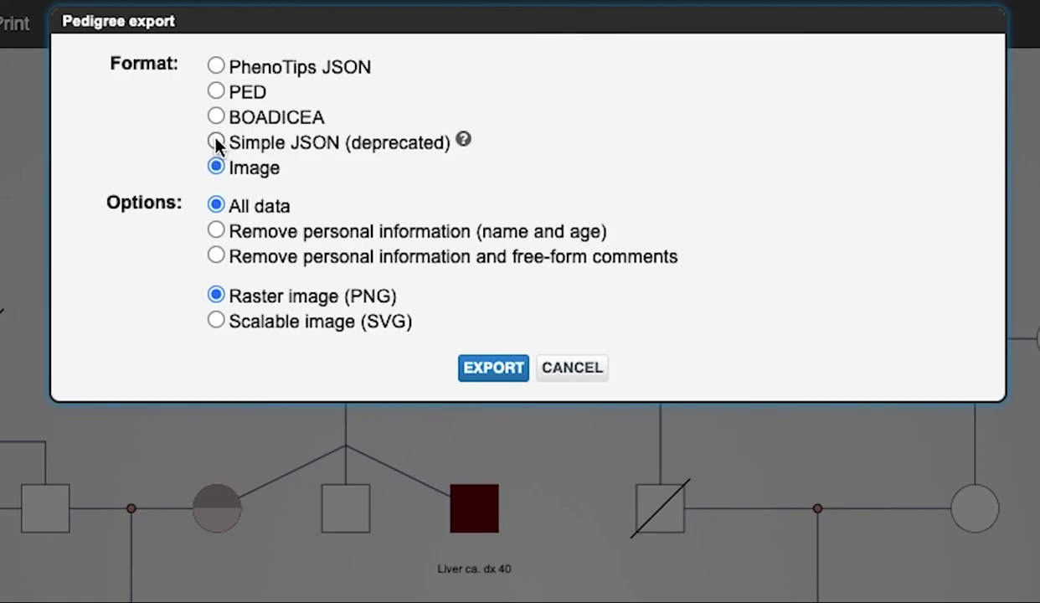
pyautogui.click(215, 66)
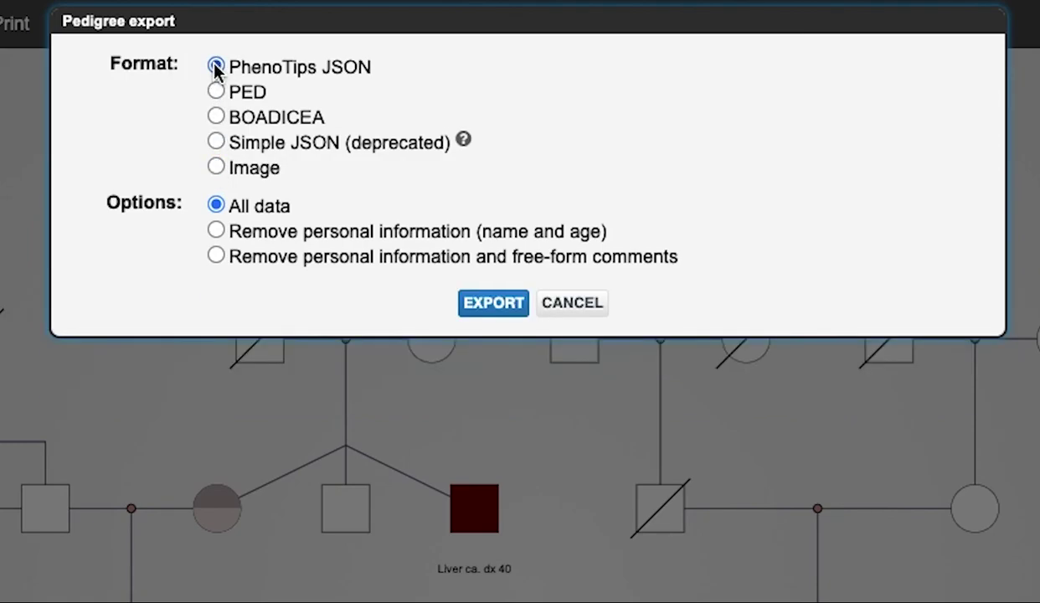
pyautogui.click(216, 233)
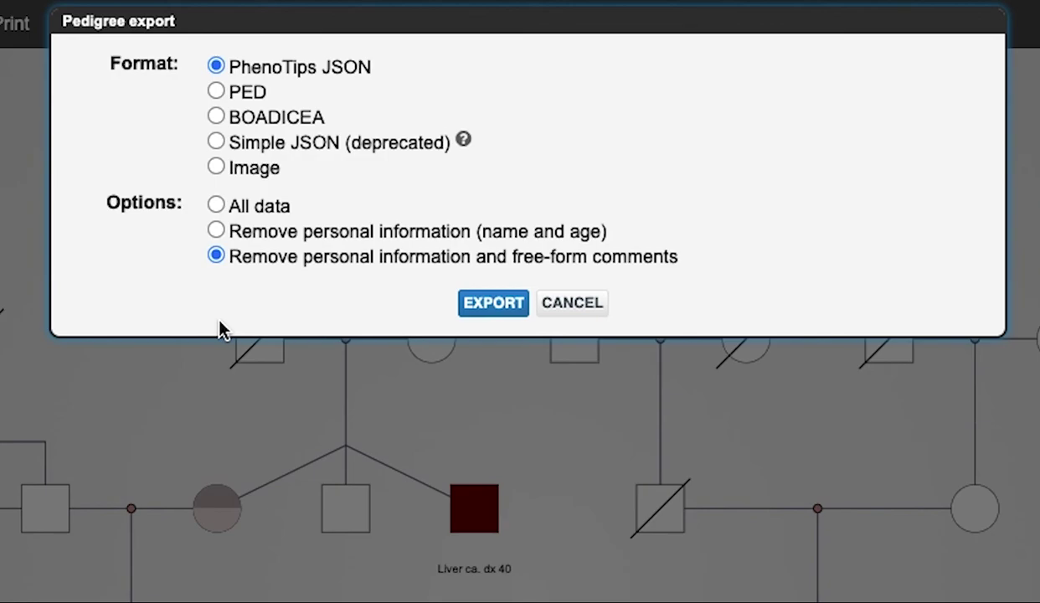
pyautogui.click(216, 91)
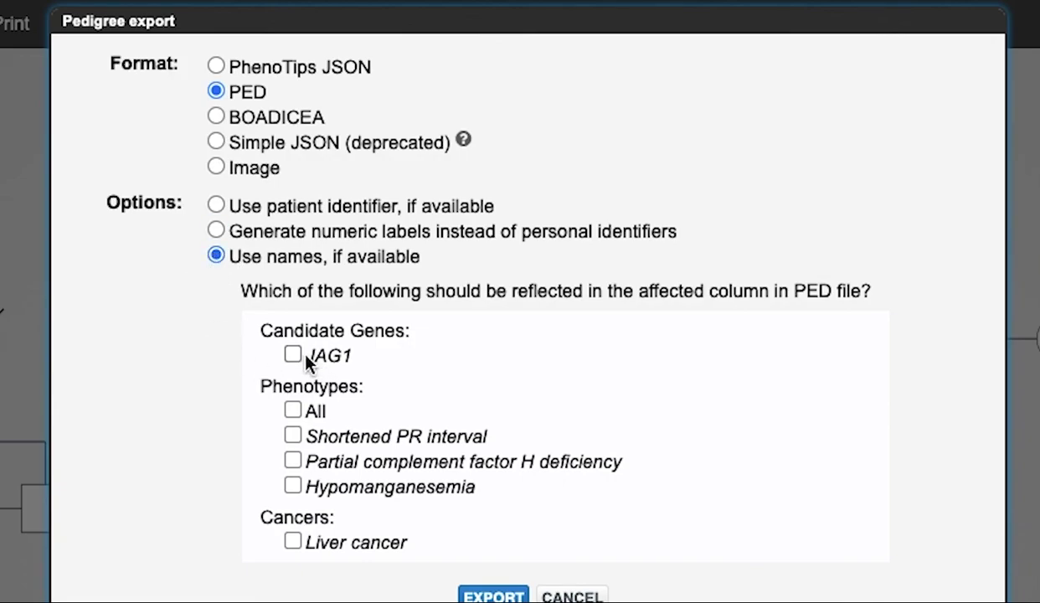
# Mark Partial complement factor H deficiency and Liver cancer as affected, then try BOADICEA with numeric labels.
pyautogui.click(292, 463)
pyautogui.click(292, 541)
pyautogui.click(219, 117)
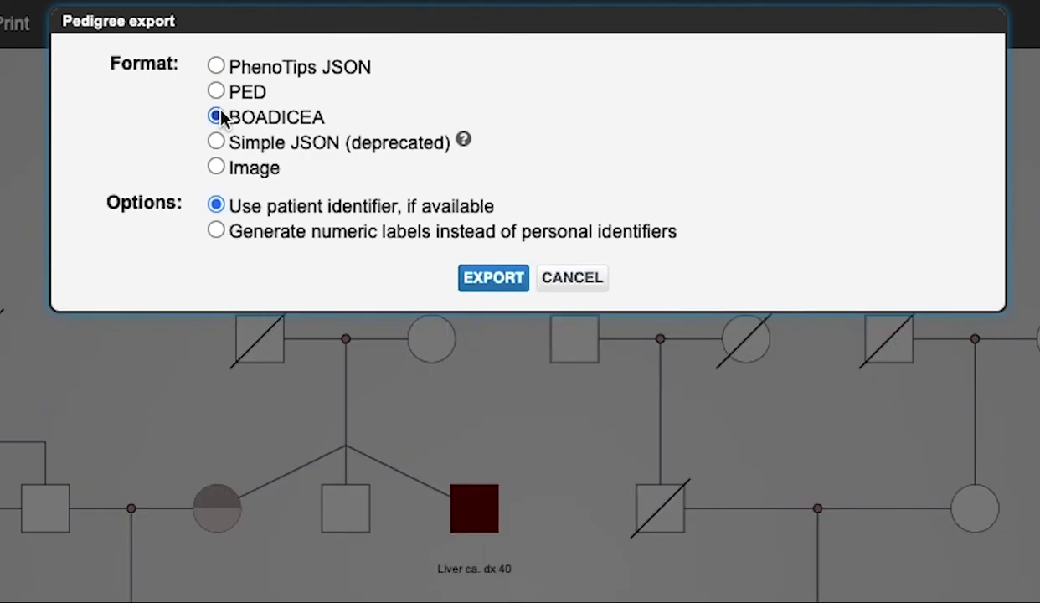
pyautogui.click(216, 232)
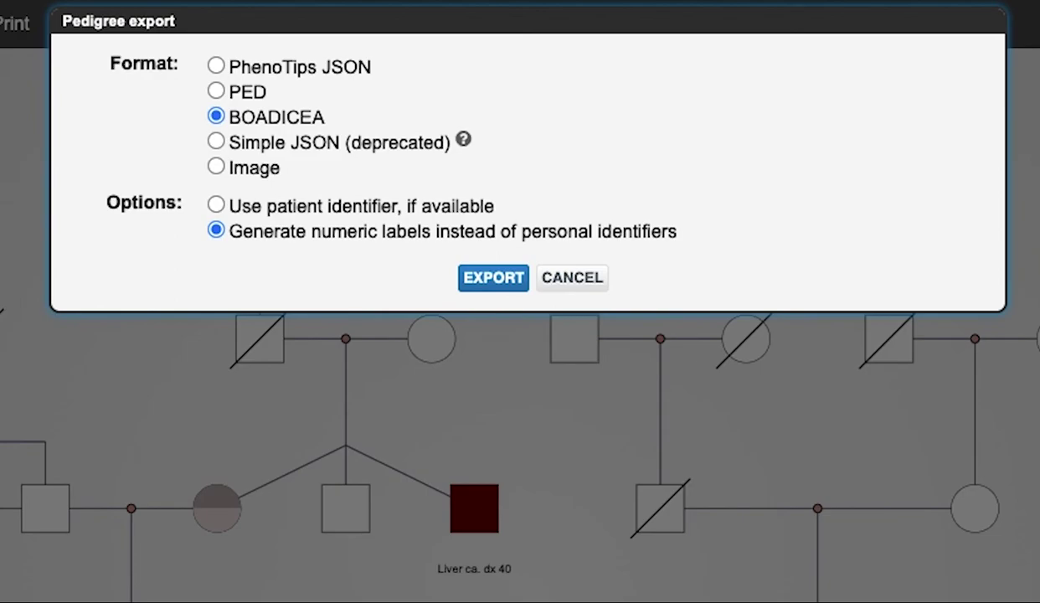
# Set the export to an Image with All data in scalable SVG format.
pyautogui.click(268, 144)
pyautogui.click(278, 173)
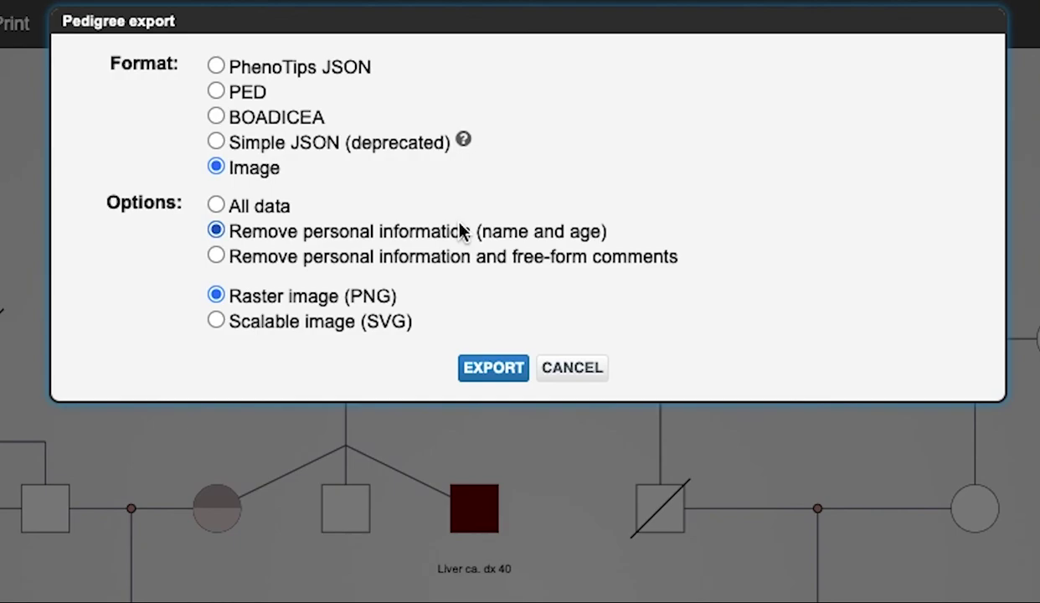
pyautogui.click(216, 256)
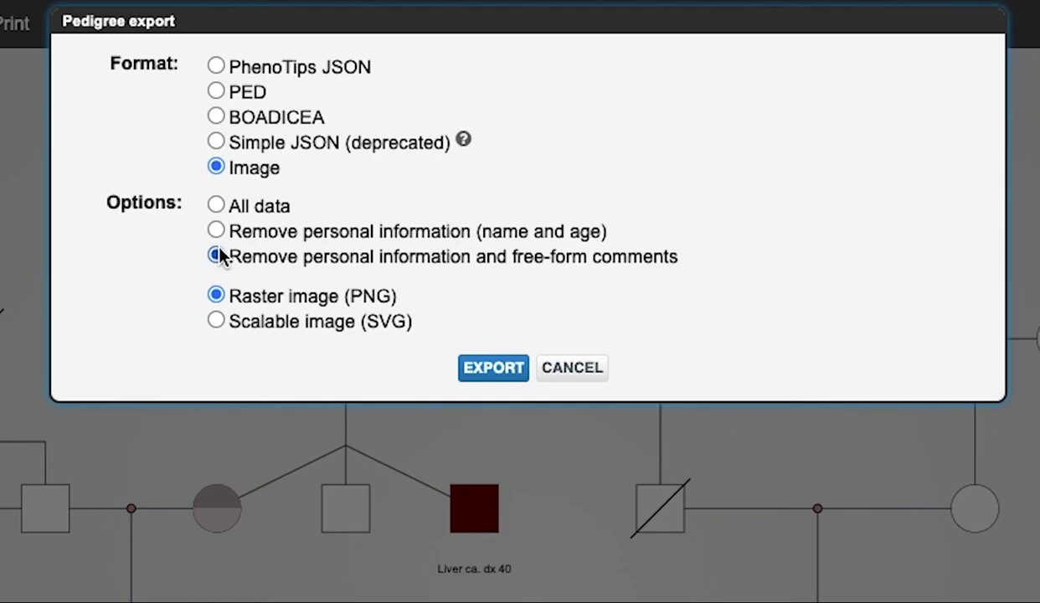
pyautogui.click(216, 207)
pyautogui.click(222, 323)
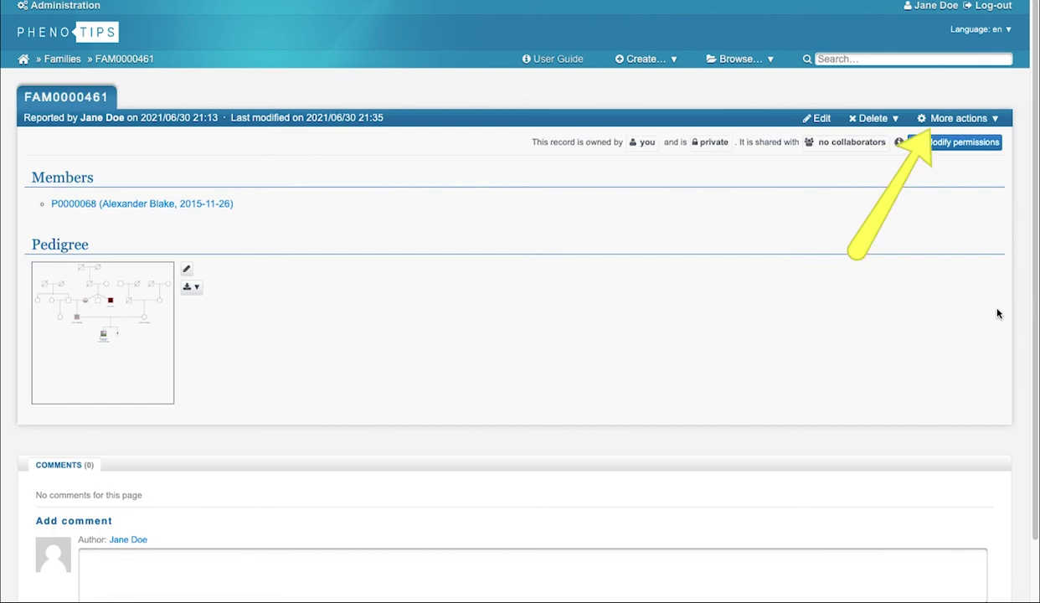
# Export family FAM0000461 to PDF and download it as a XAR file.
pyautogui.click(942, 119)
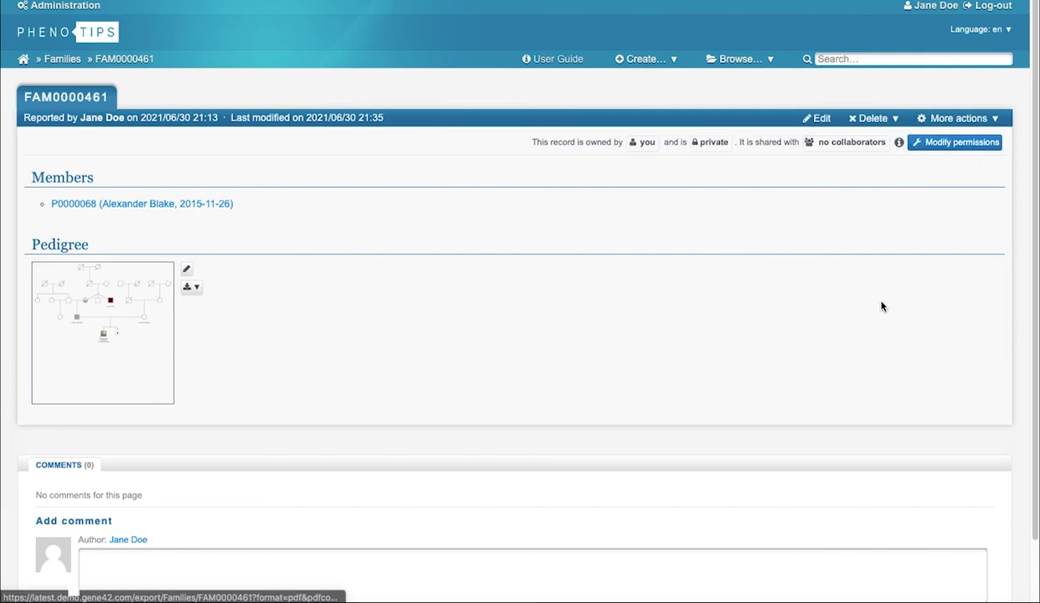
pyautogui.moveTo(946, 119)
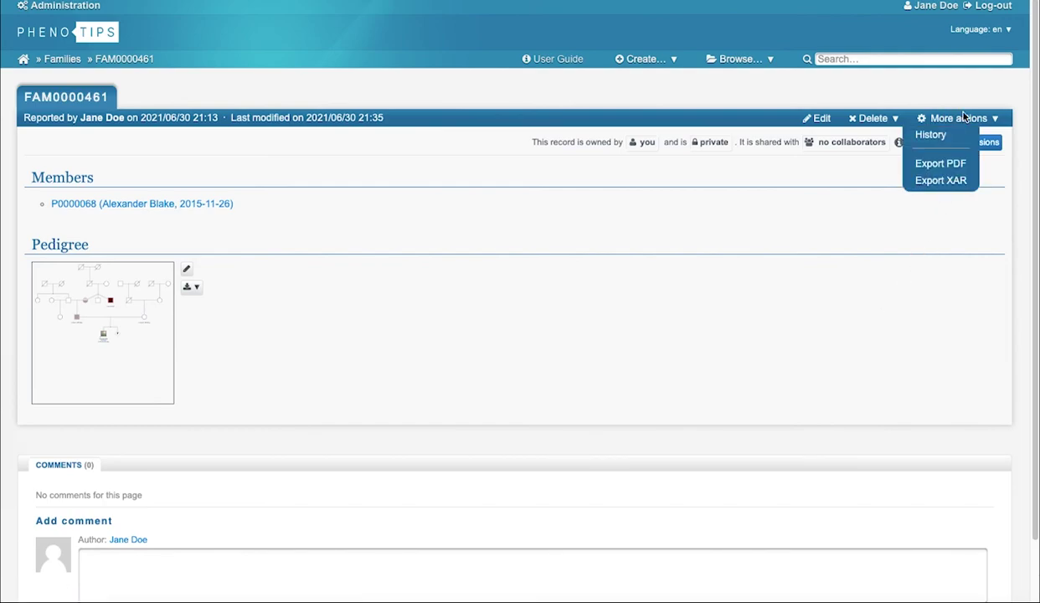
pyautogui.click(940, 164)
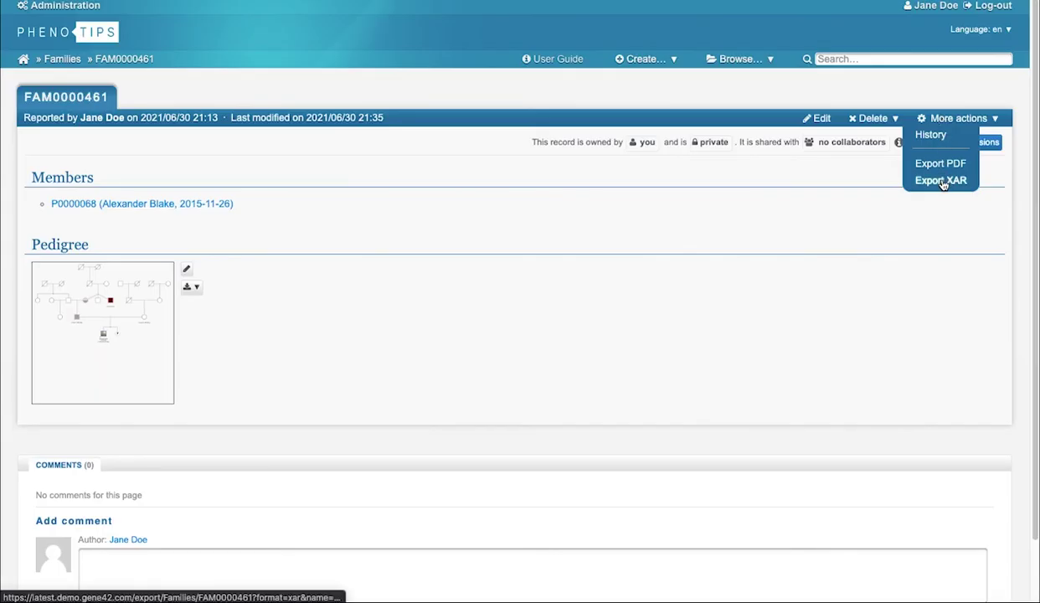
pyautogui.click(941, 180)
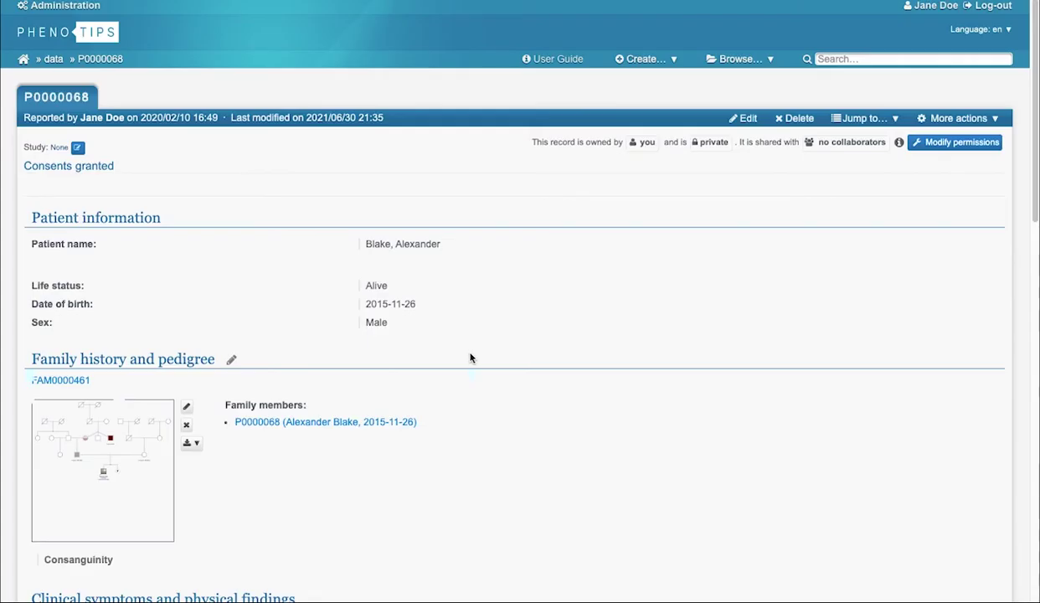
pyautogui.scroll(-1, 470, 357)
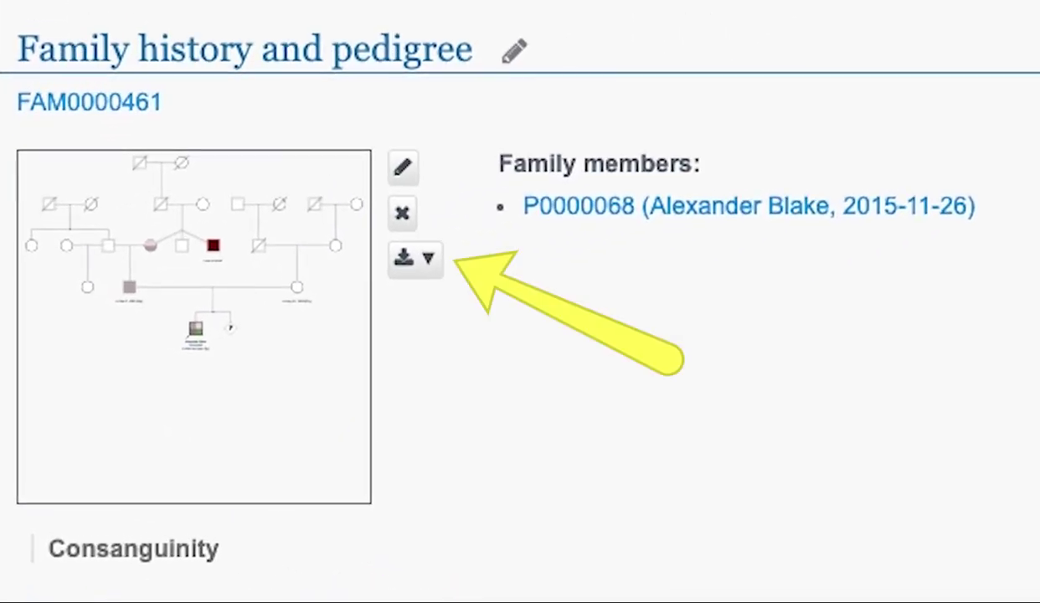
# Show the pedigree as a PNG image and bring up its Save Image As option.
pyautogui.click(415, 258)
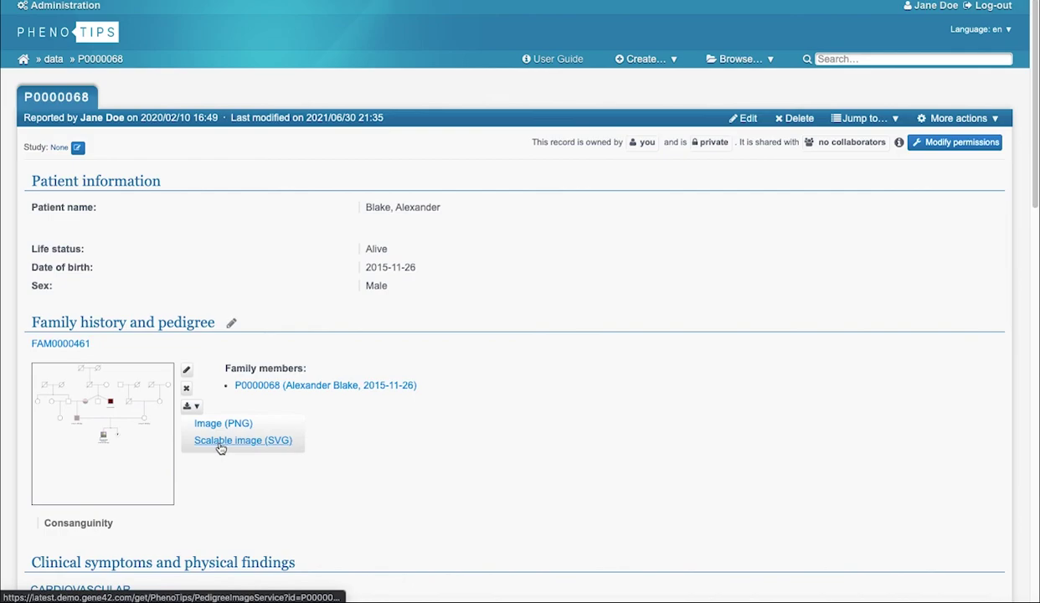
pyautogui.click(216, 425)
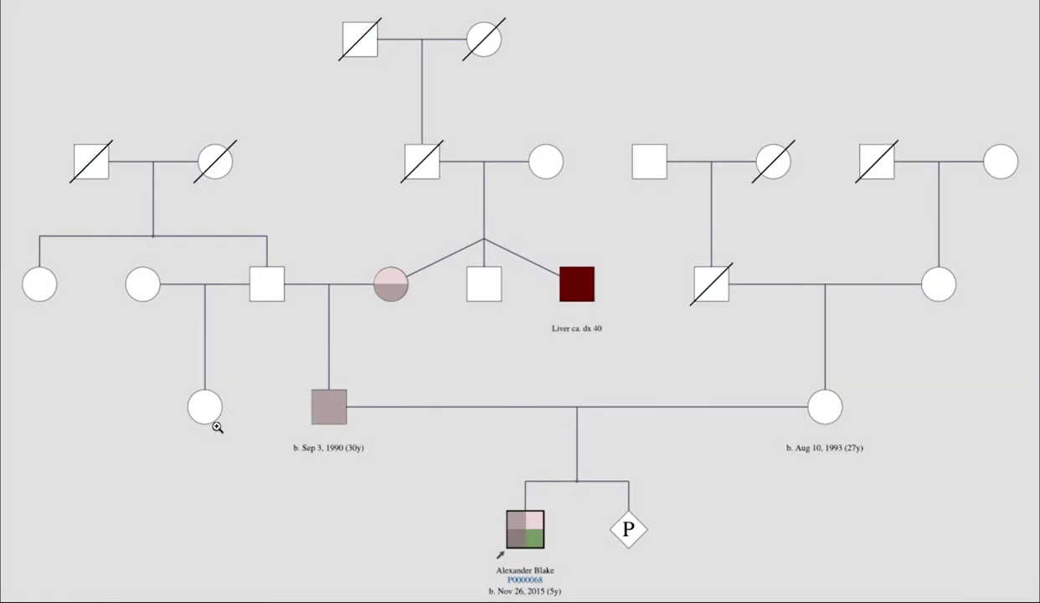
pyautogui.rightClick(279, 376)
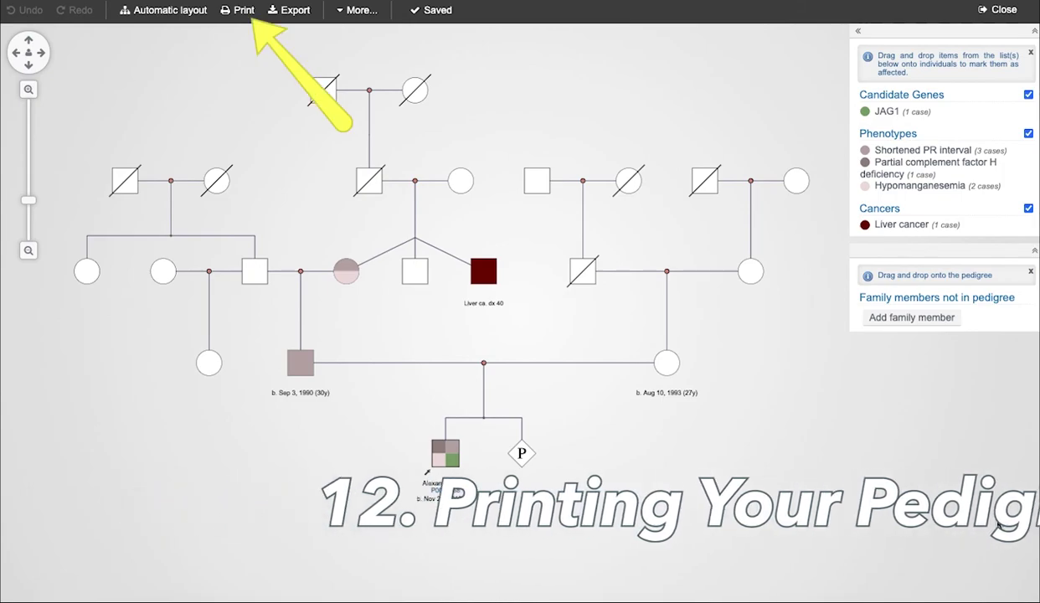
# In the pedigree print settings, raise the print scale step by step to 220%.
pyautogui.click(233, 15)
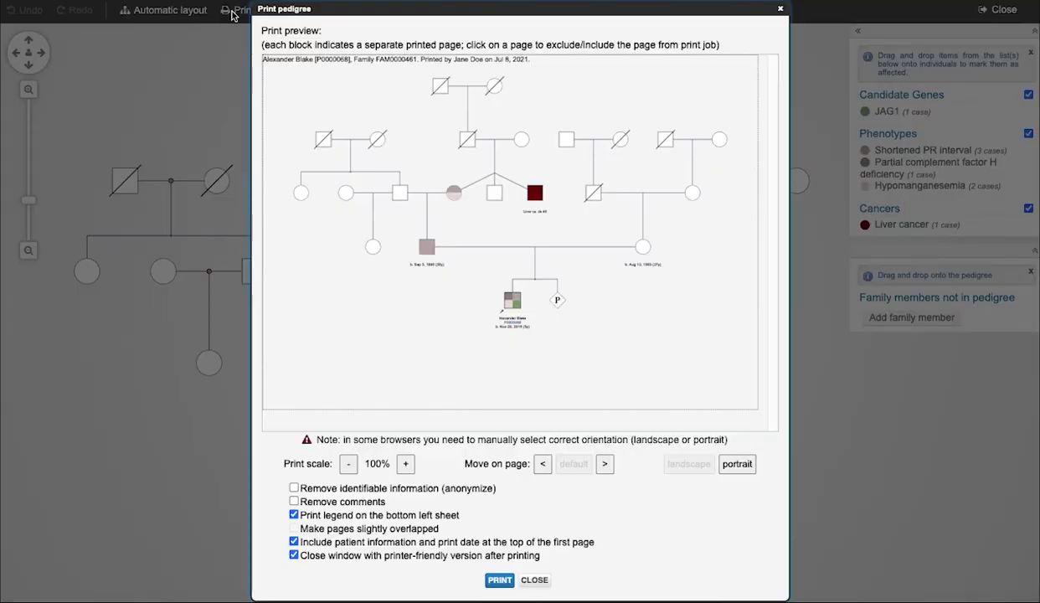
pyautogui.click(405, 465)
pyautogui.click(405, 466)
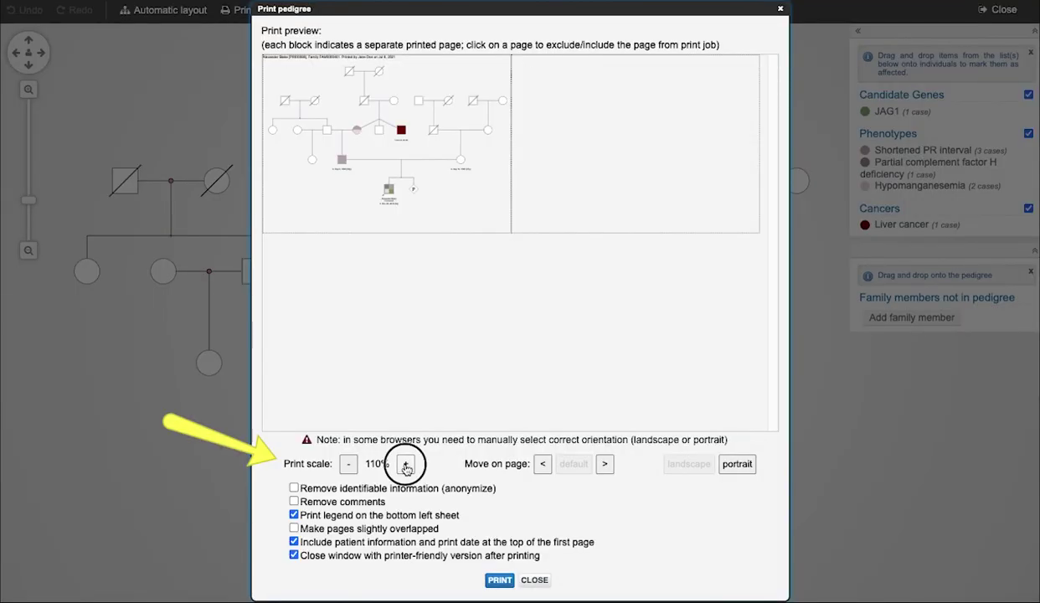
pyautogui.click(405, 466)
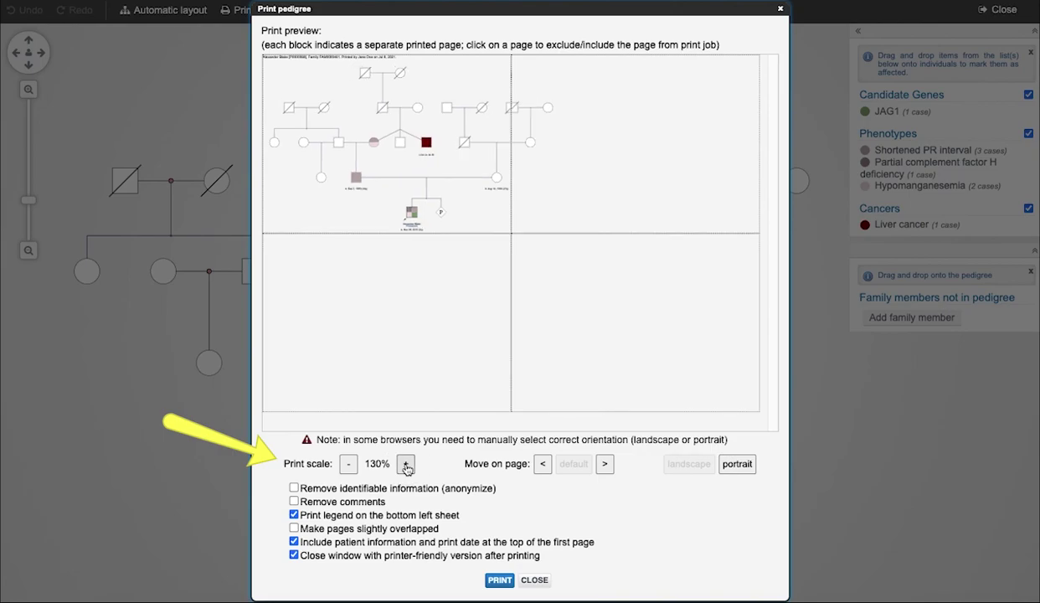
pyautogui.click(405, 465)
pyautogui.click(406, 465)
pyautogui.click(405, 466)
pyautogui.click(405, 465)
pyautogui.click(405, 466)
pyautogui.click(406, 466)
pyautogui.click(405, 465)
pyautogui.click(405, 465)
pyautogui.click(406, 465)
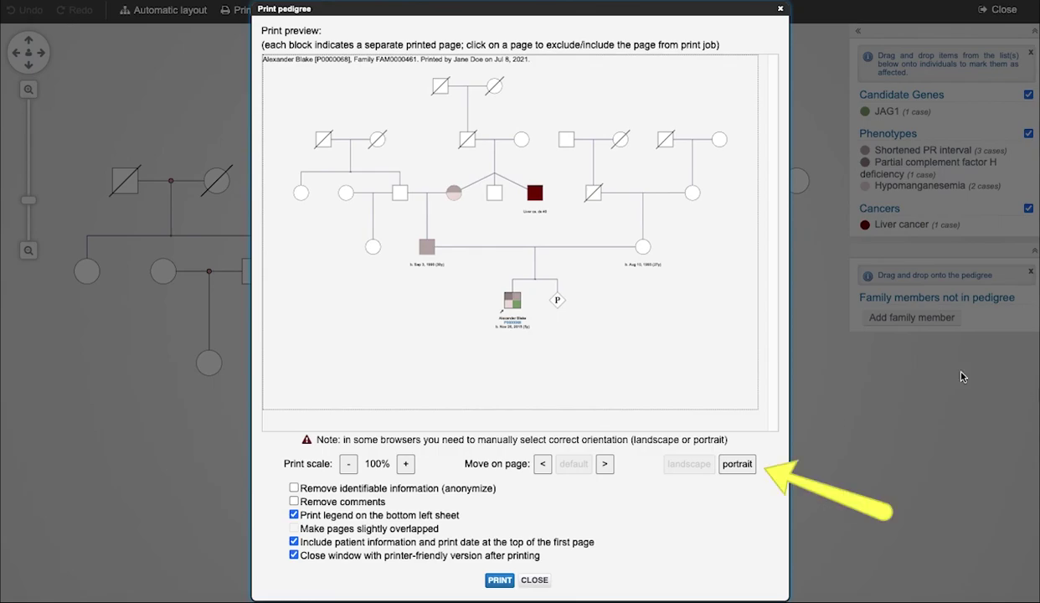
# Switch to portrait orientation, adjust the scale, and shift the pedigree right on the pages.
pyautogui.click(737, 464)
pyautogui.click(406, 463)
pyautogui.click(405, 463)
pyautogui.click(405, 463)
pyautogui.click(687, 467)
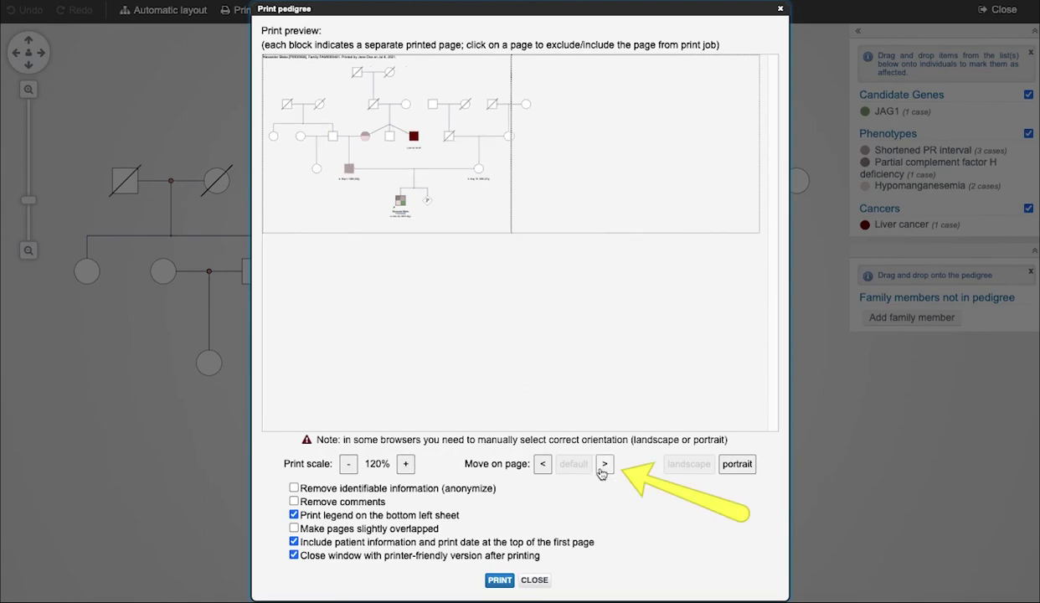
pyautogui.click(604, 465)
pyautogui.click(604, 465)
pyautogui.click(604, 465)
pyautogui.click(603, 464)
pyautogui.click(604, 465)
pyautogui.click(604, 464)
pyautogui.click(603, 465)
pyautogui.click(603, 465)
pyautogui.click(603, 465)
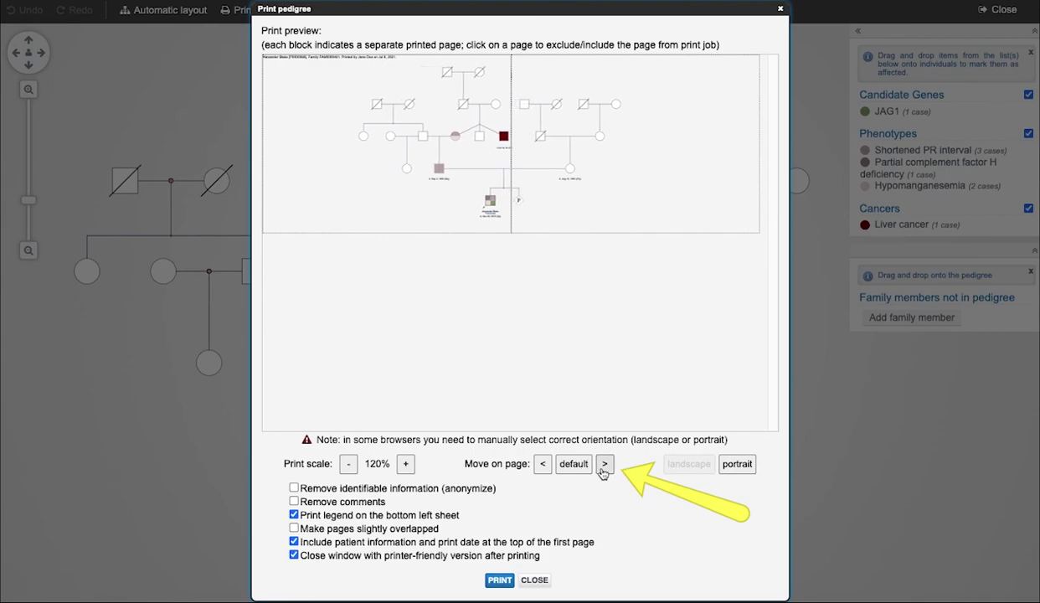
# Bring the print scale to 210% and reset the pedigree to its default page position.
pyautogui.click(405, 465)
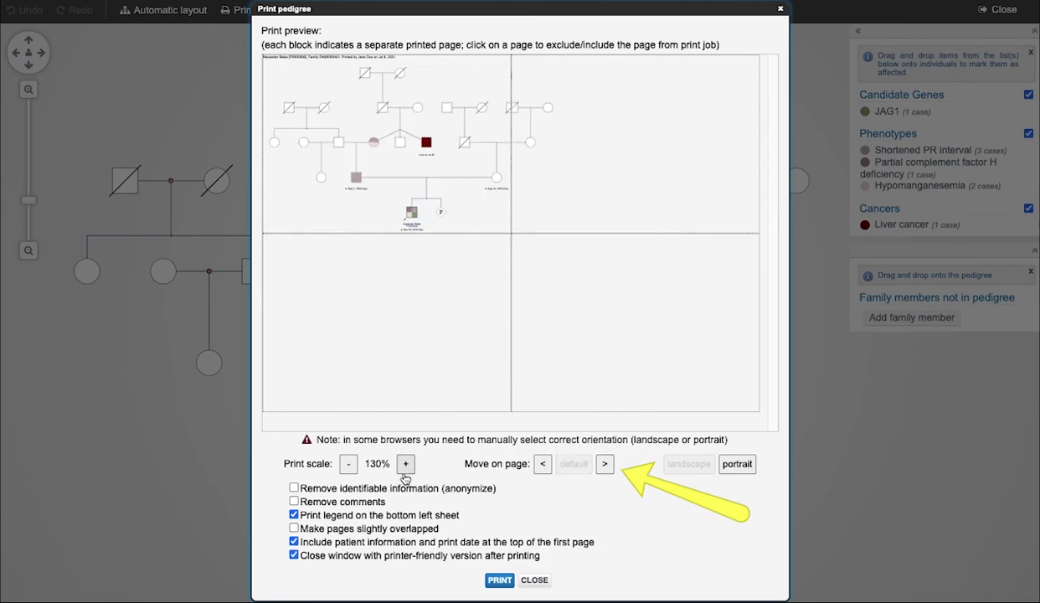
pyautogui.click(405, 466)
pyautogui.click(406, 465)
pyautogui.click(406, 466)
pyautogui.click(405, 466)
pyautogui.click(406, 466)
pyautogui.click(405, 466)
pyautogui.click(405, 466)
pyautogui.click(405, 465)
pyautogui.click(604, 464)
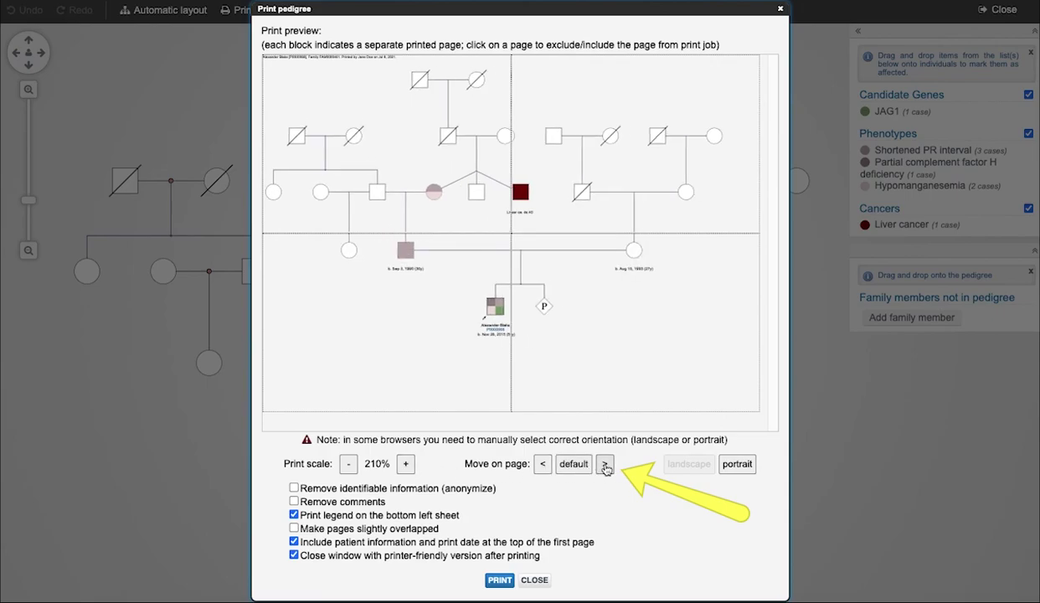
pyautogui.click(604, 464)
pyautogui.click(604, 465)
pyautogui.click(604, 464)
pyautogui.click(604, 465)
pyautogui.click(576, 466)
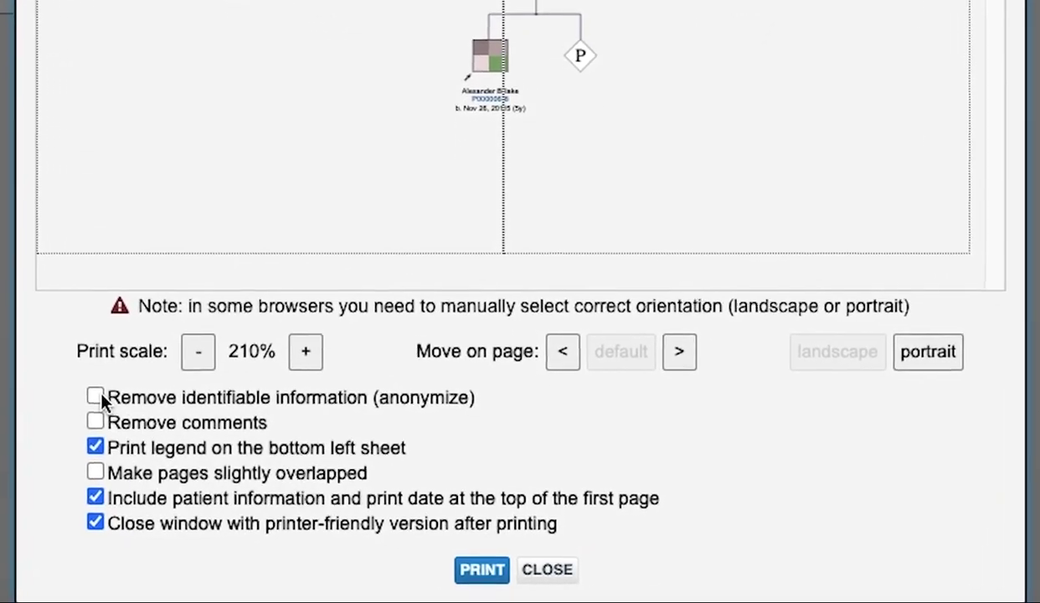
# Print the pedigree on slightly overlapping pages with comments, leaving off patient information and print date.
pyautogui.click(87, 393)
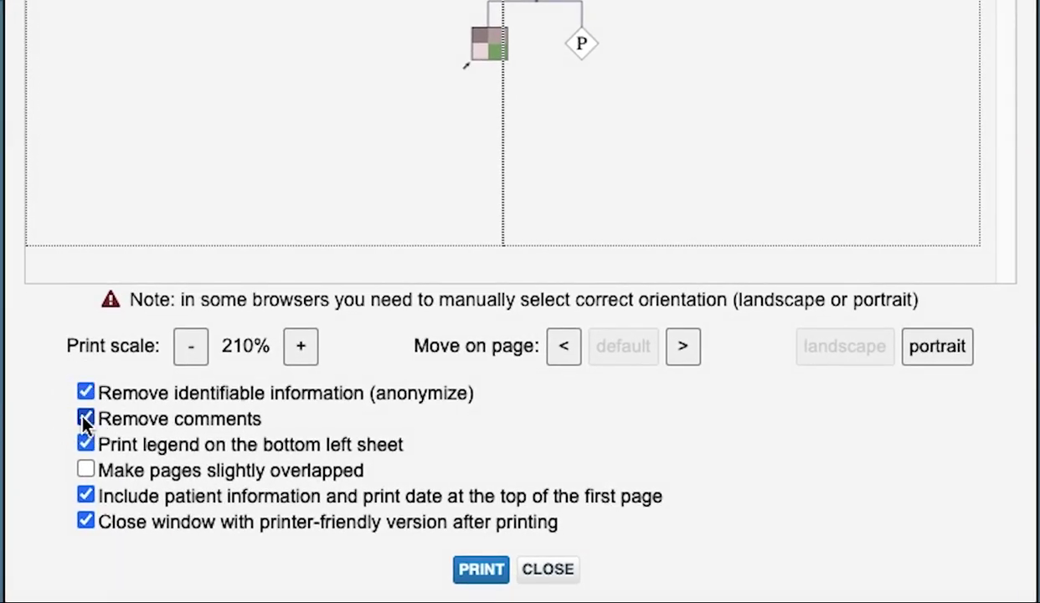
pyautogui.click(87, 471)
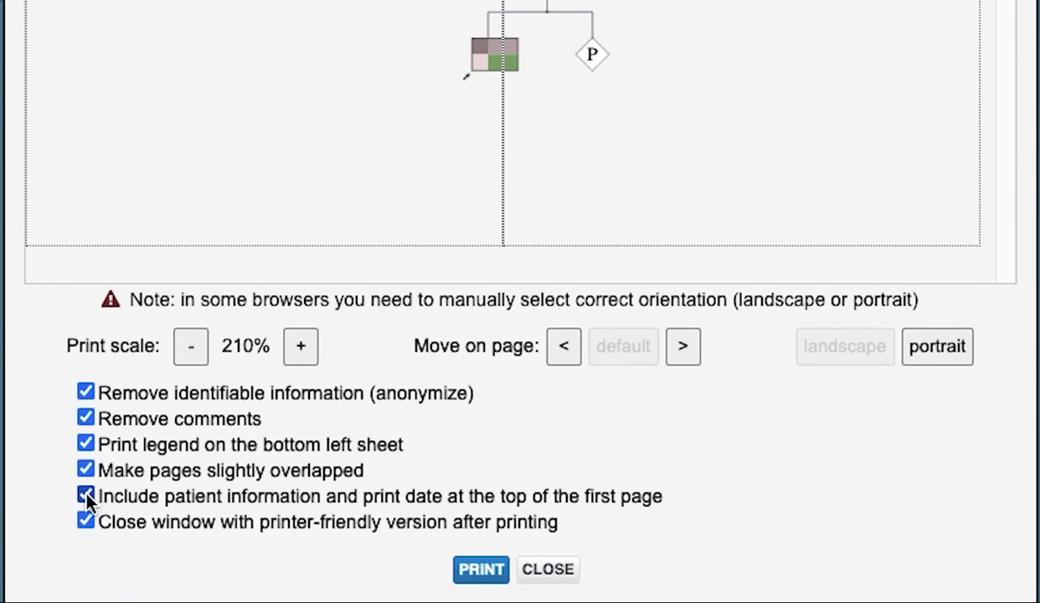
pyautogui.click(86, 496)
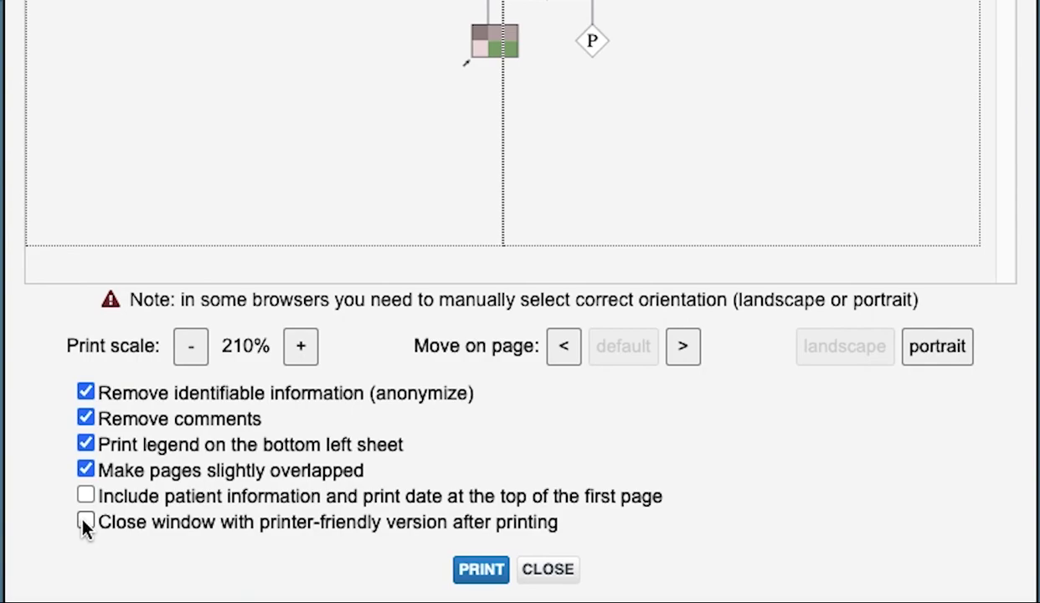
pyautogui.click(85, 394)
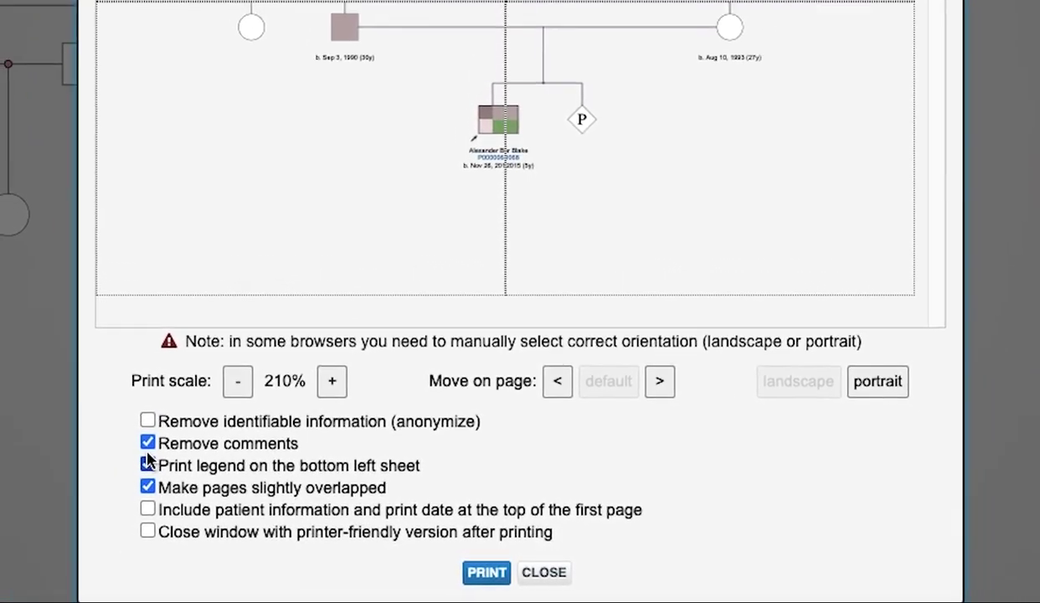
pyautogui.click(124, 432)
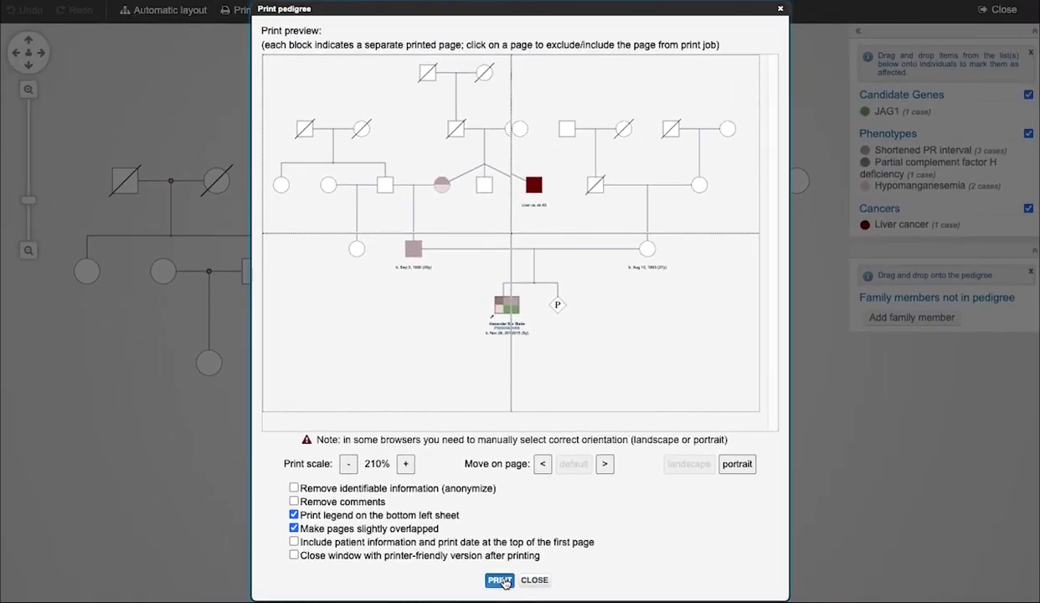
pyautogui.click(500, 579)
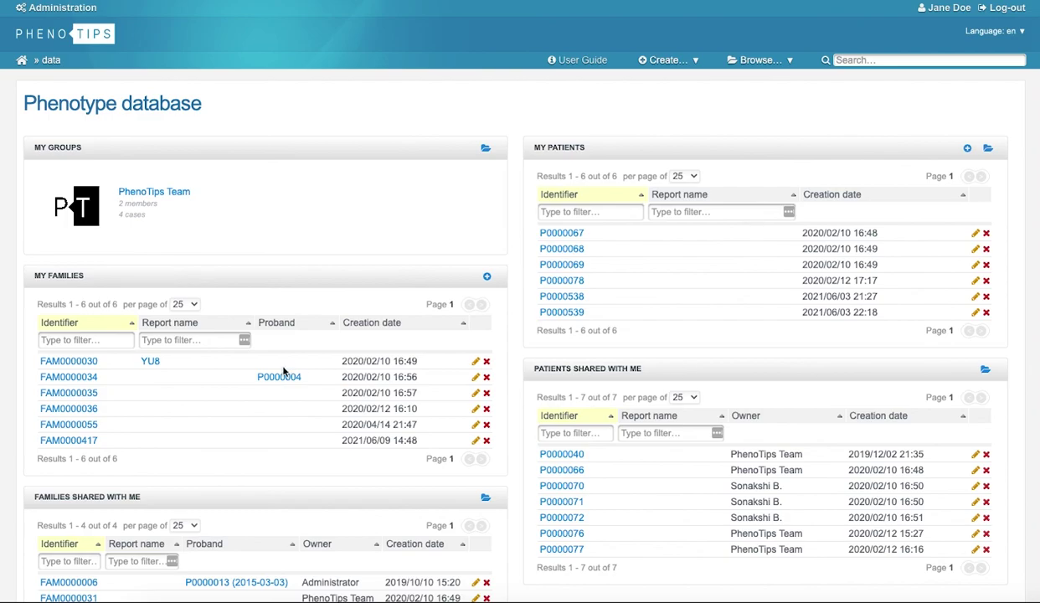
# Open family FAM0000030 from My Families on the dashboard.
pyautogui.click(75, 365)
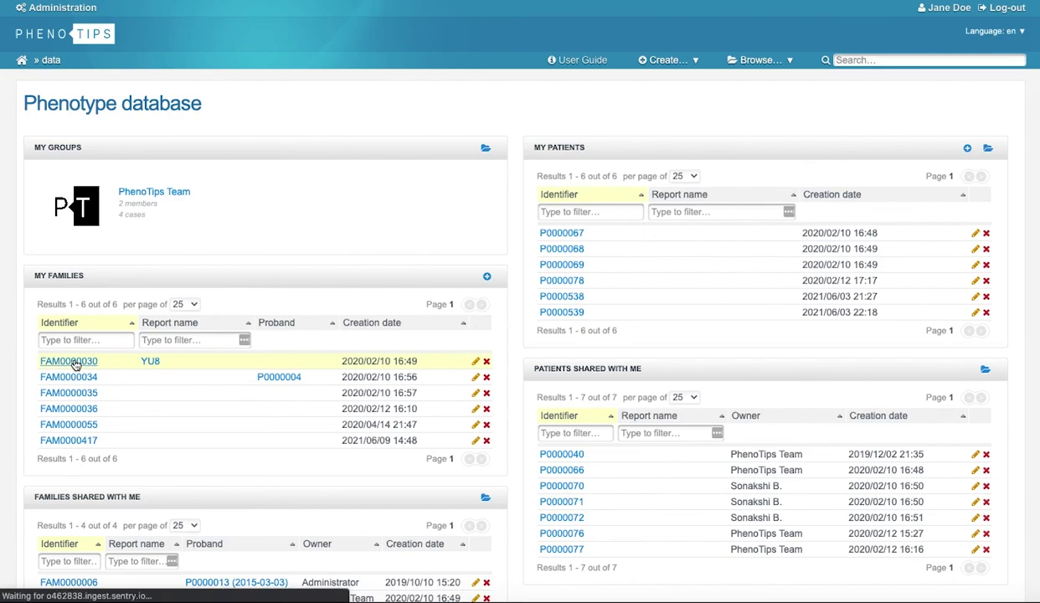